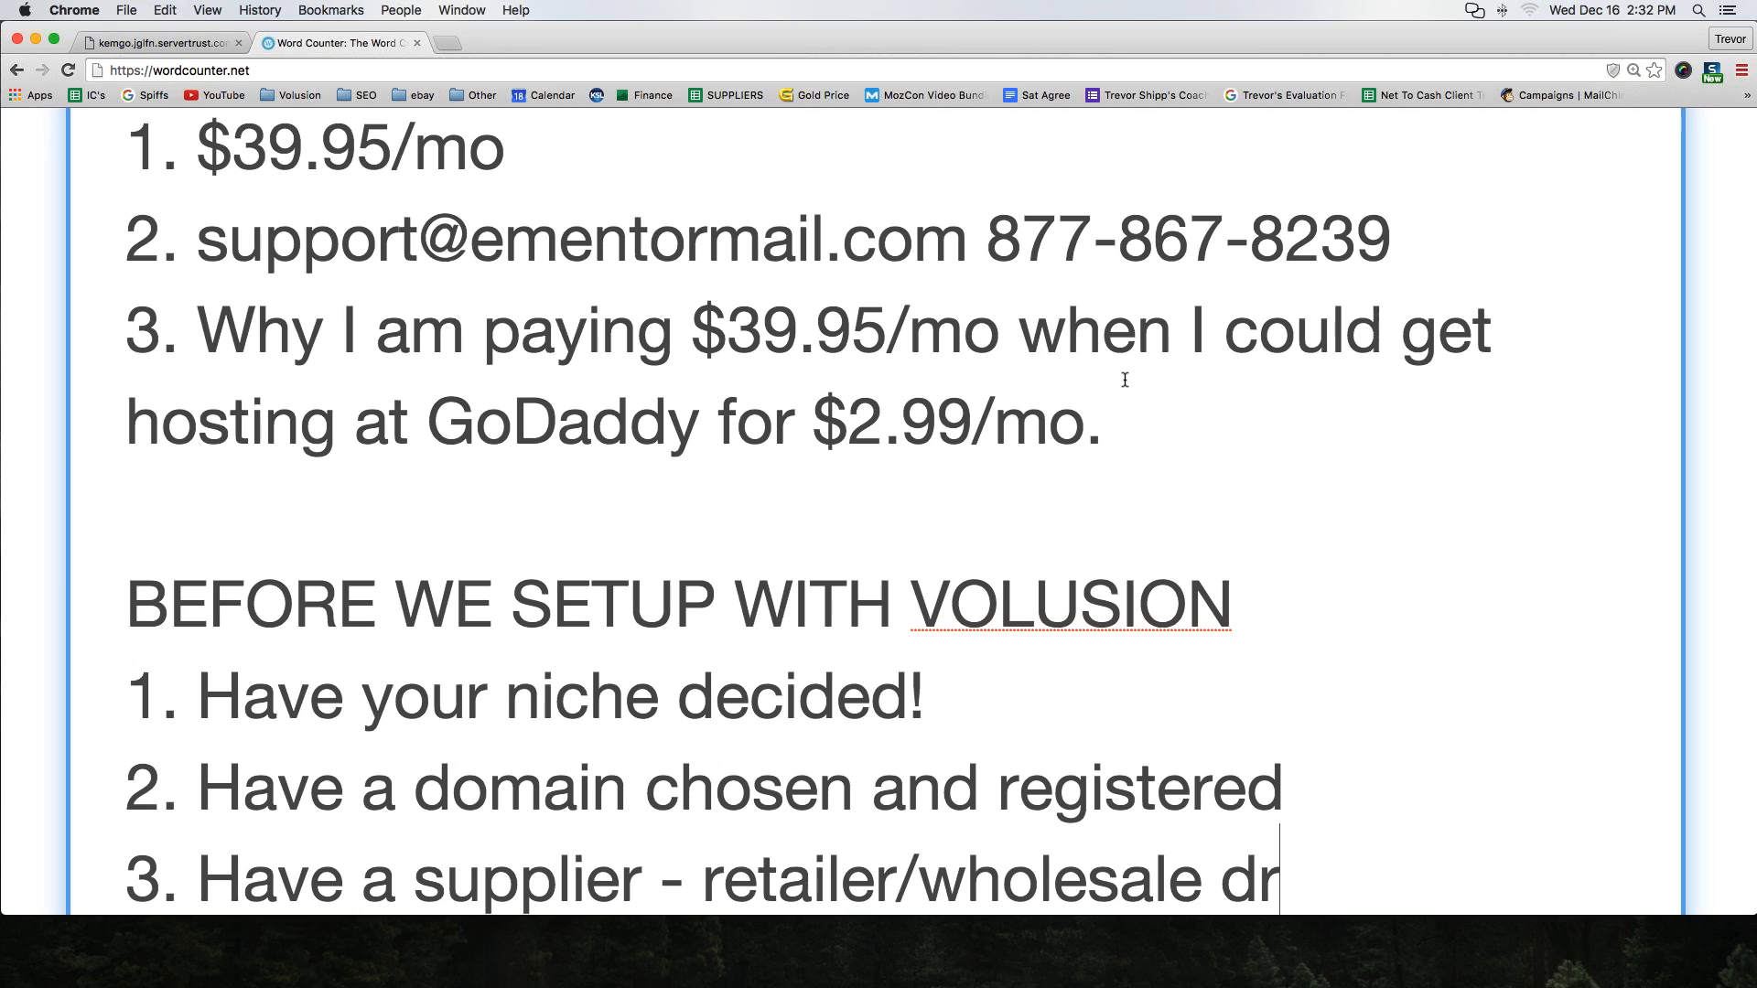
Finish the third checklist item as 'Have a supplier - retailer/wholesale drop shipper' and start new blank lines below it
type("op shipper")
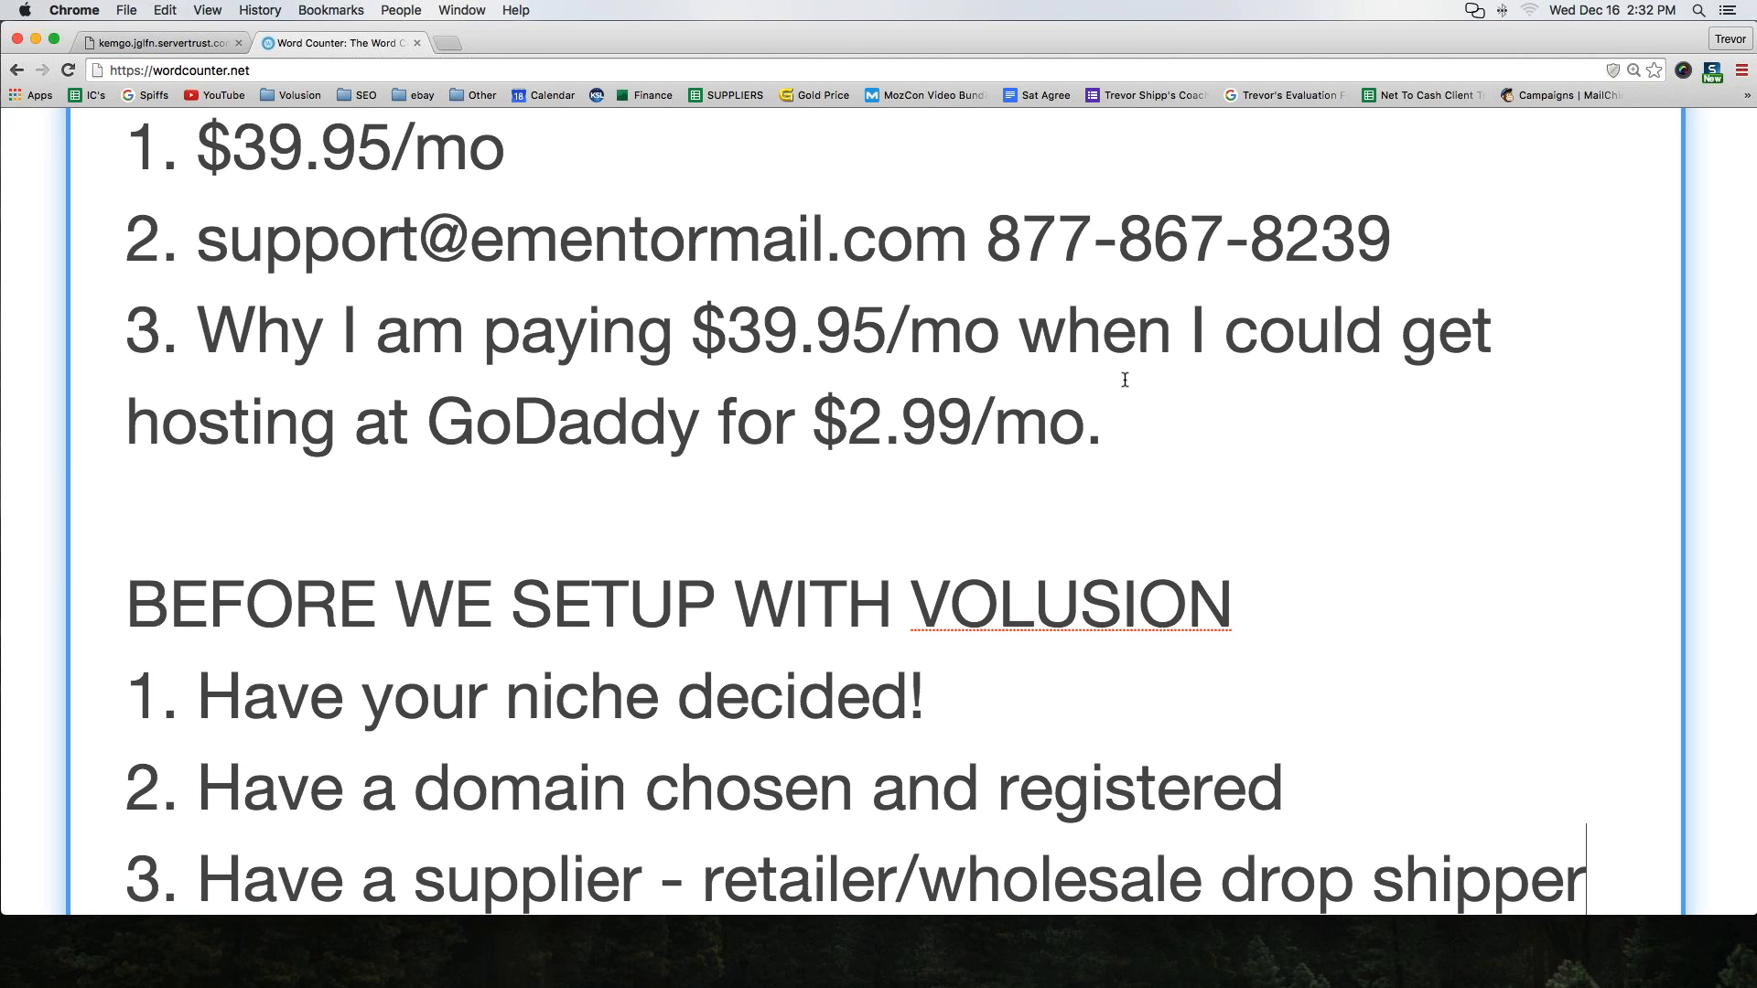
key("Return")
key("Return")
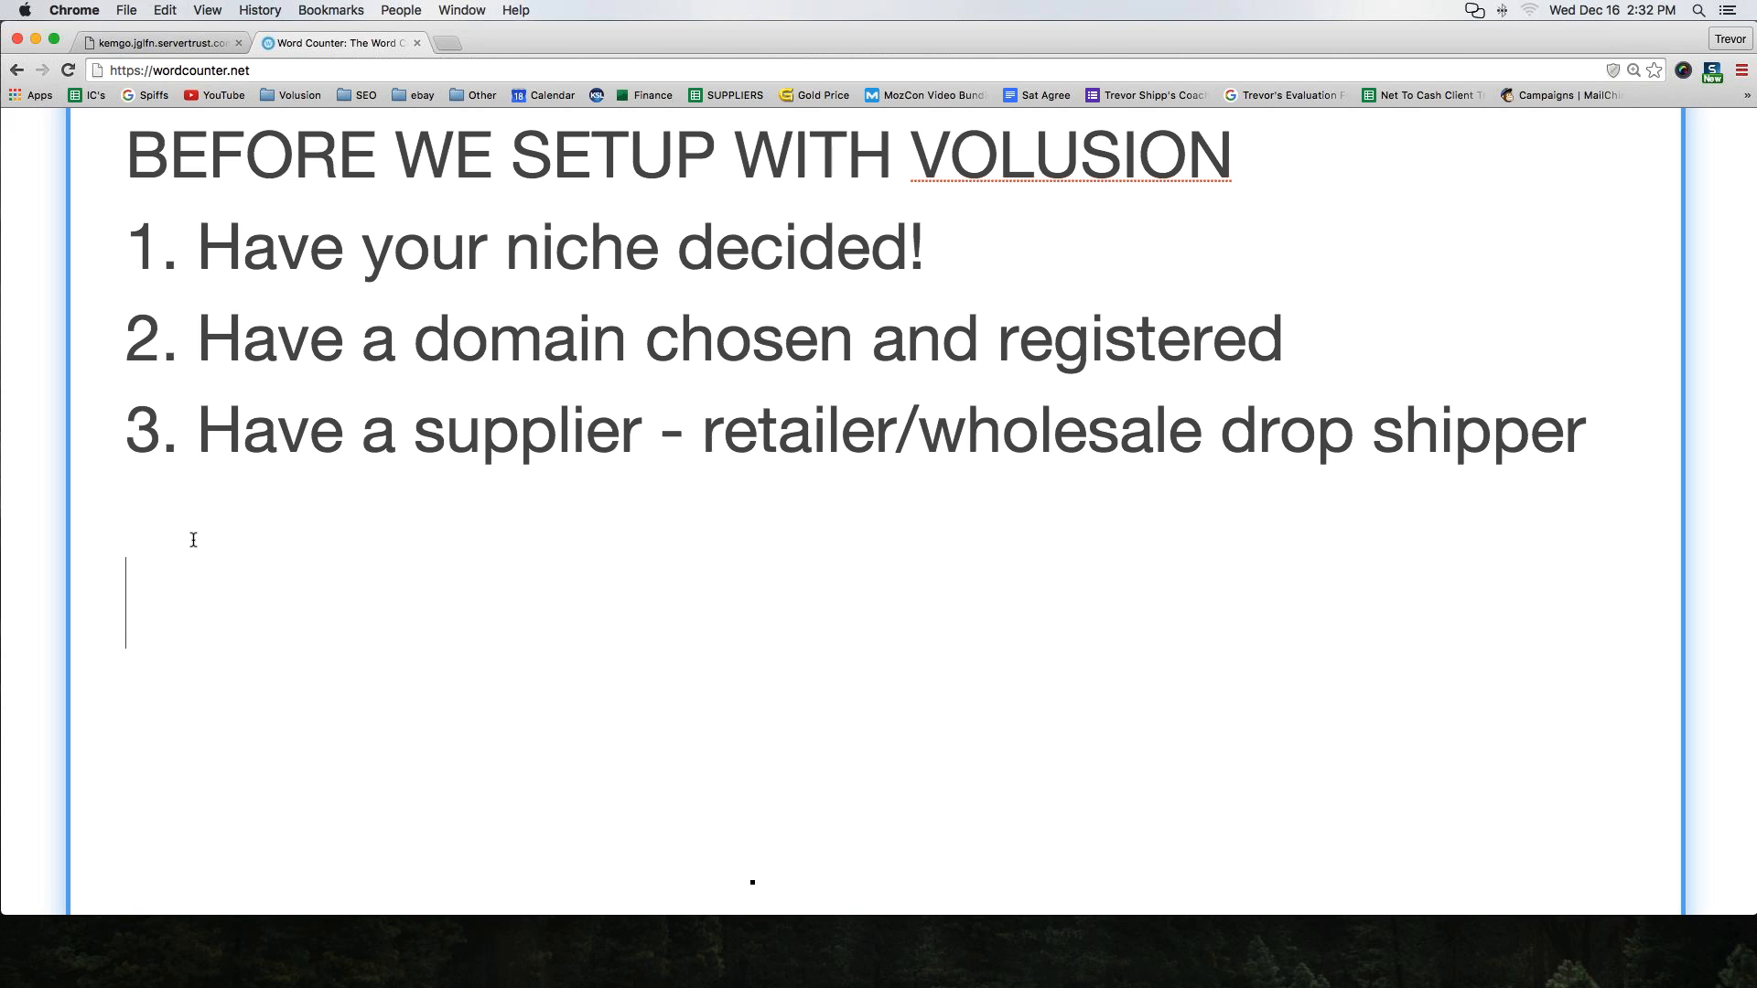
Switch to the store's tab and examine its web address
scroll(193, 540, "up", 2)
scroll(193, 540, "up", 6)
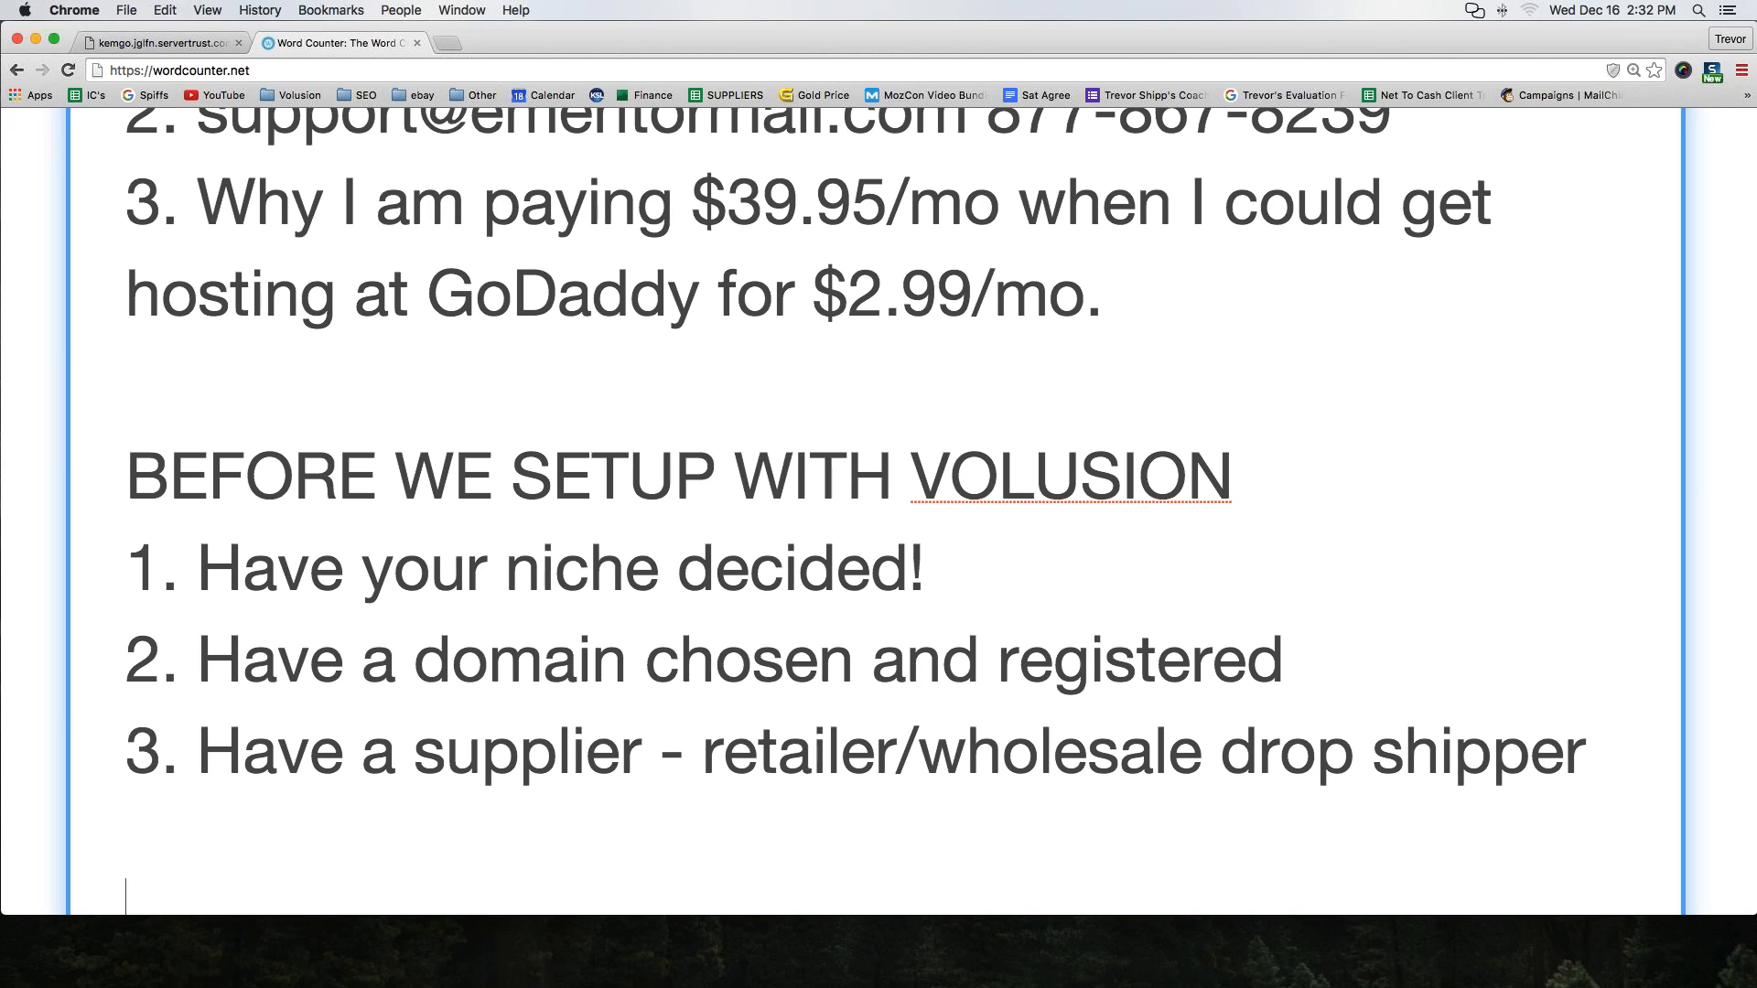
left_click(139, 45)
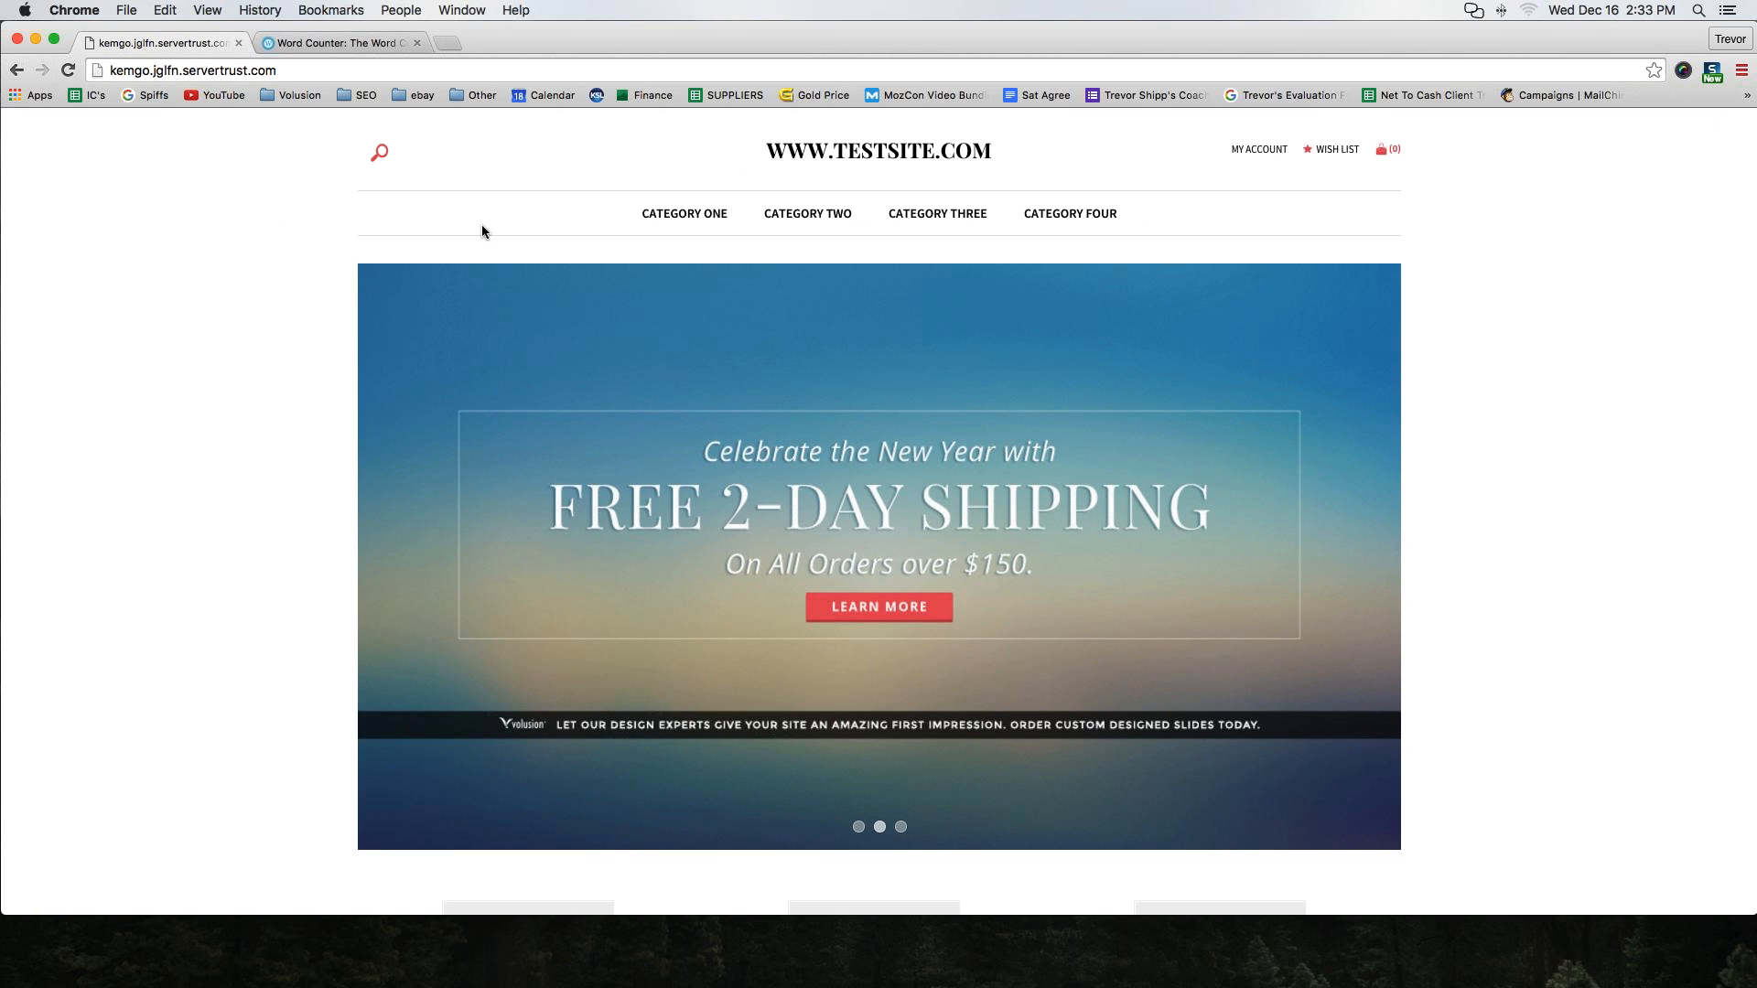
left_click(174, 71)
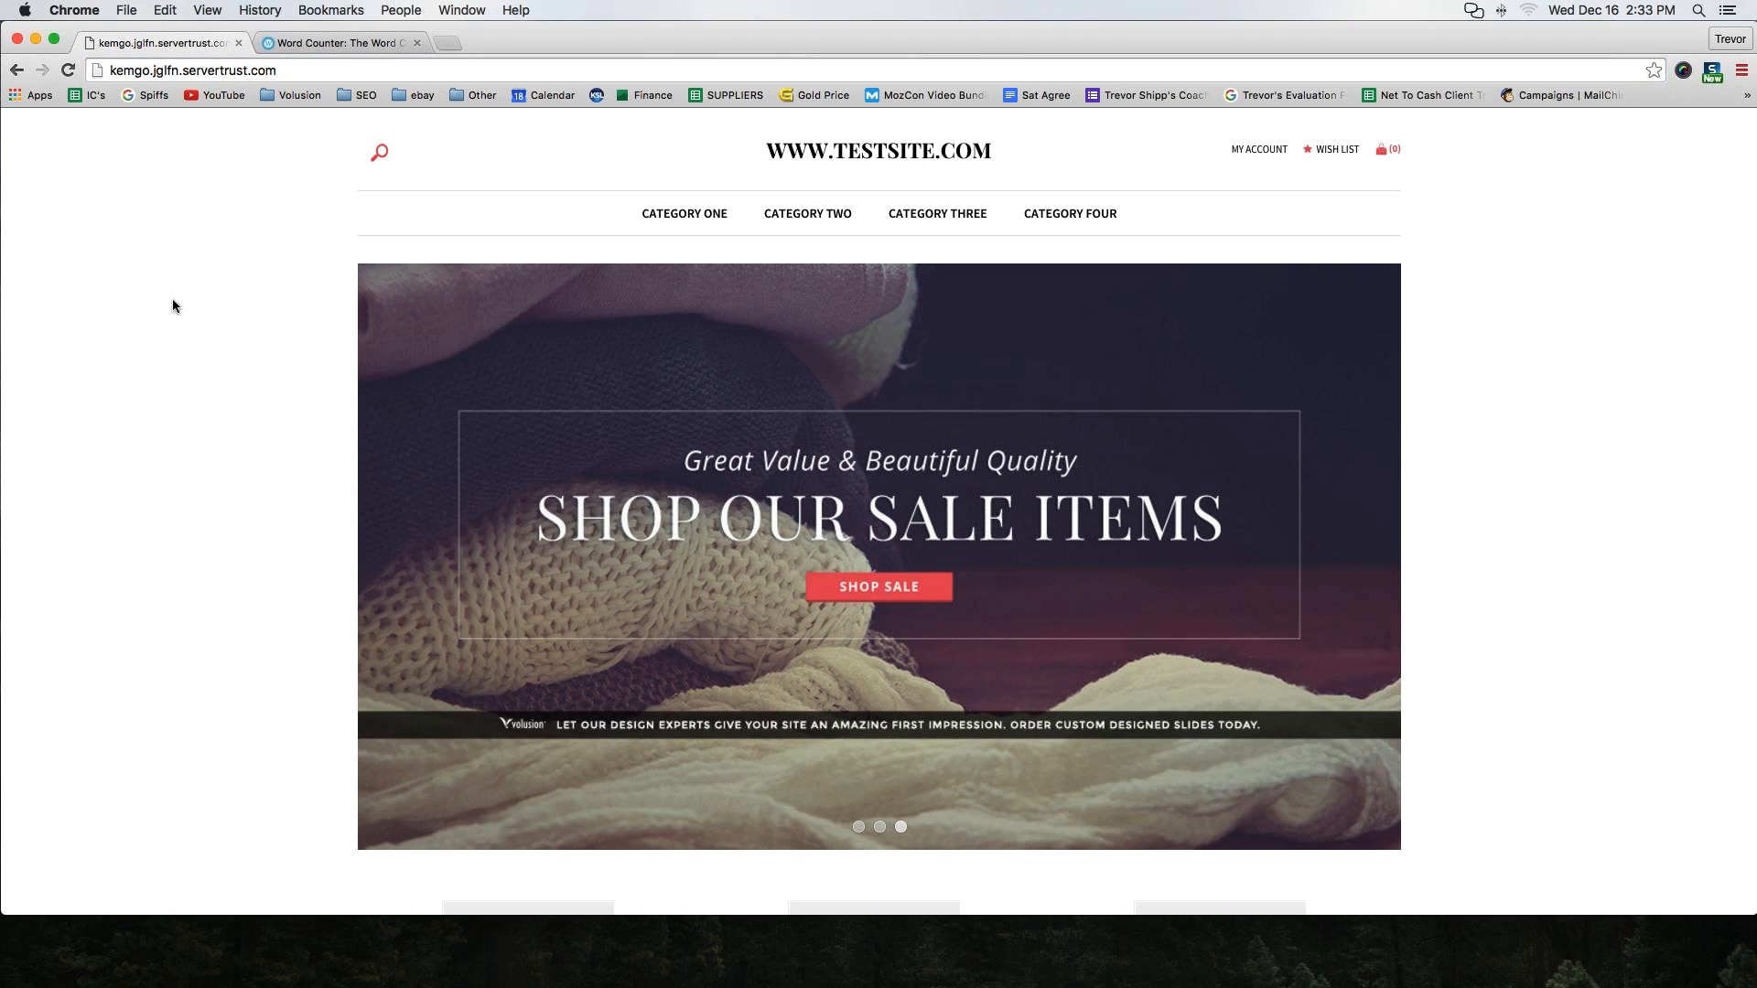
left_click(119, 70)
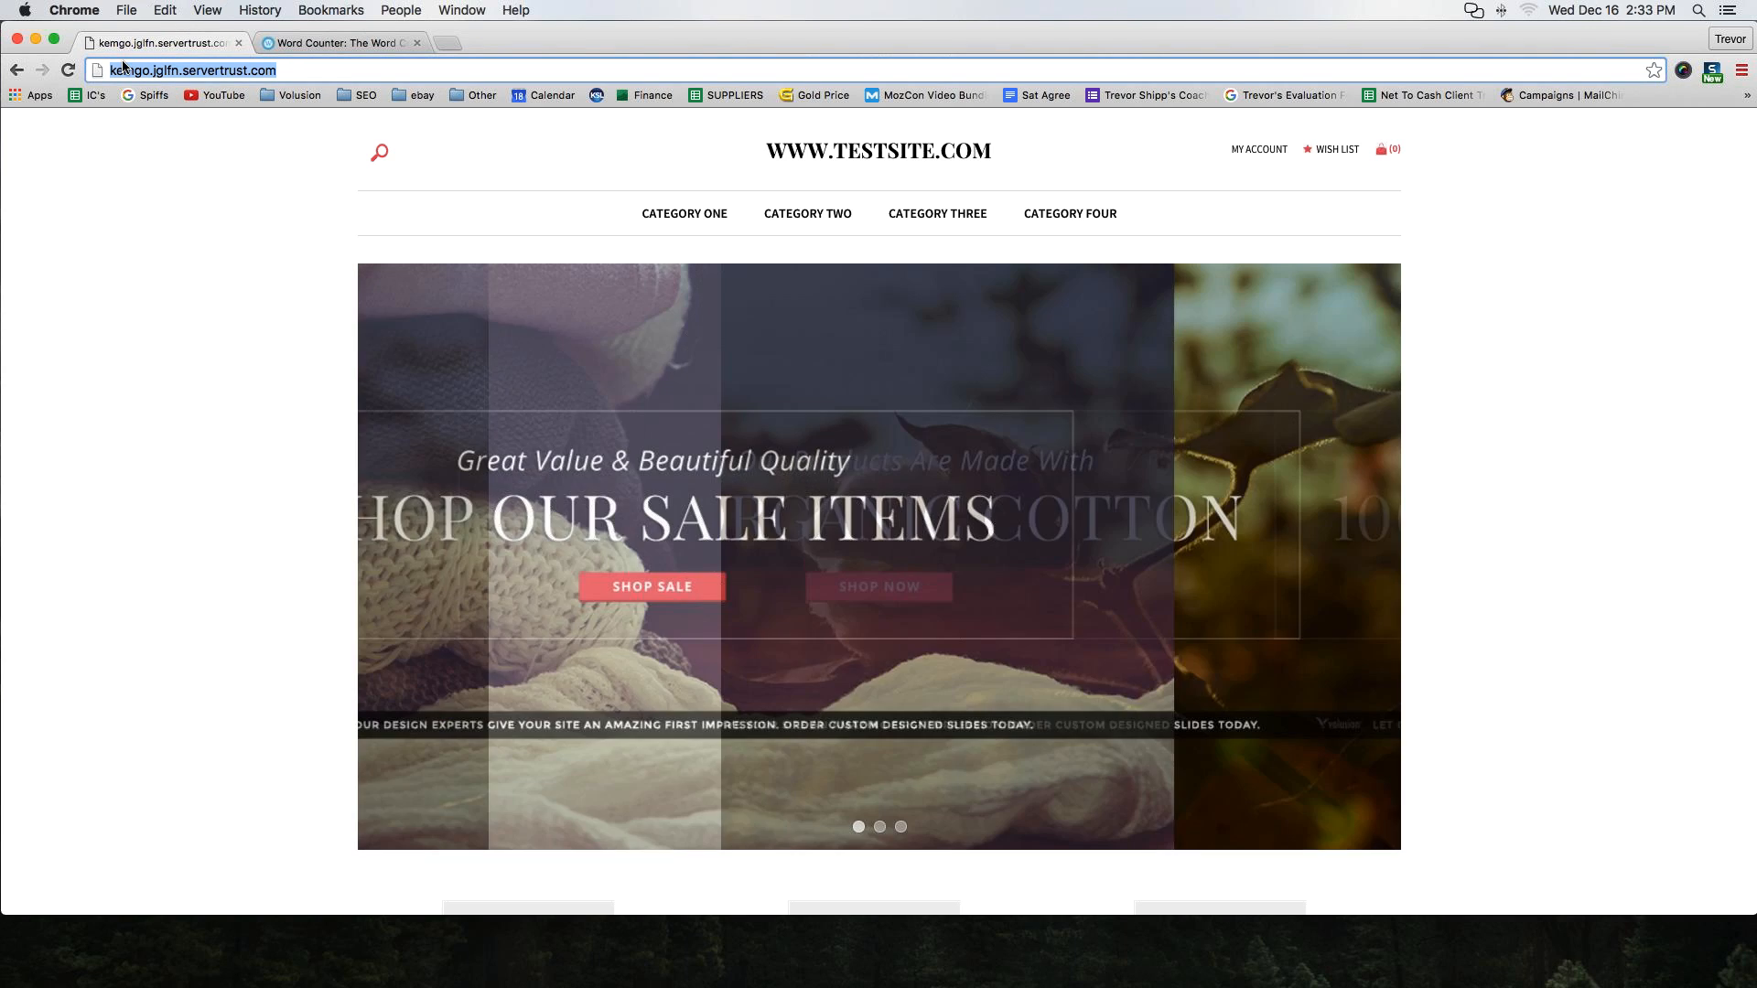
left_click_drag(283, 73, 108, 78)
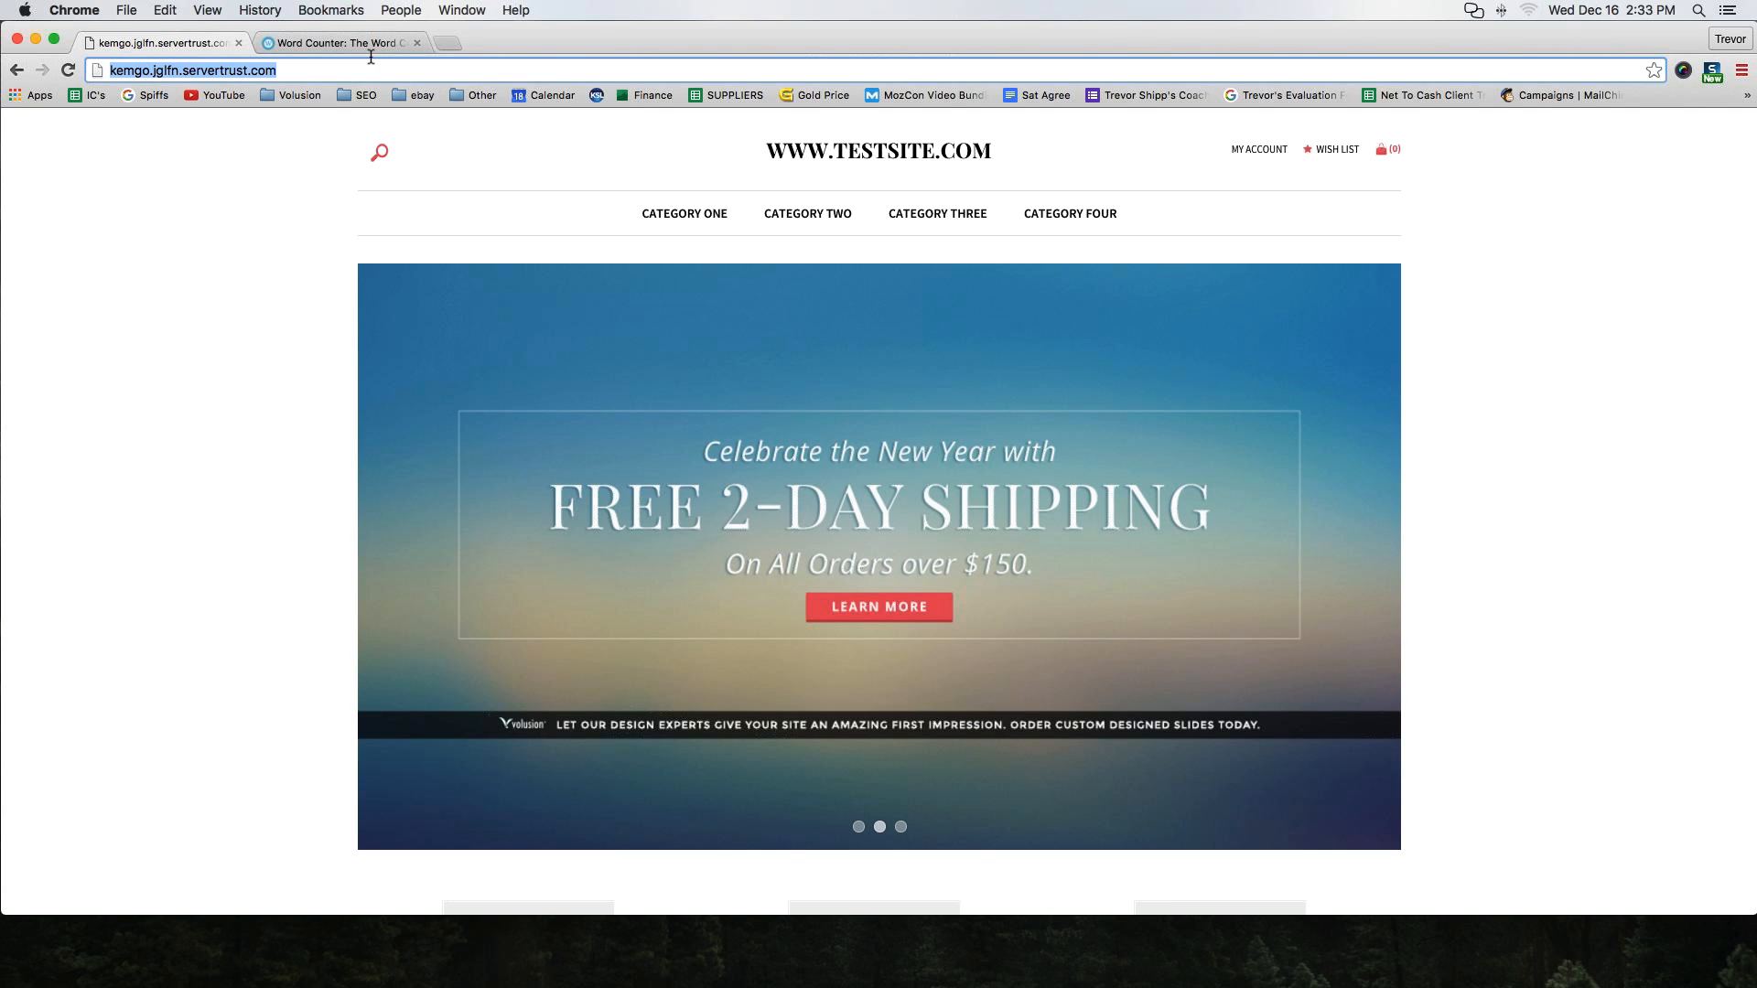
left_click(125, 72)
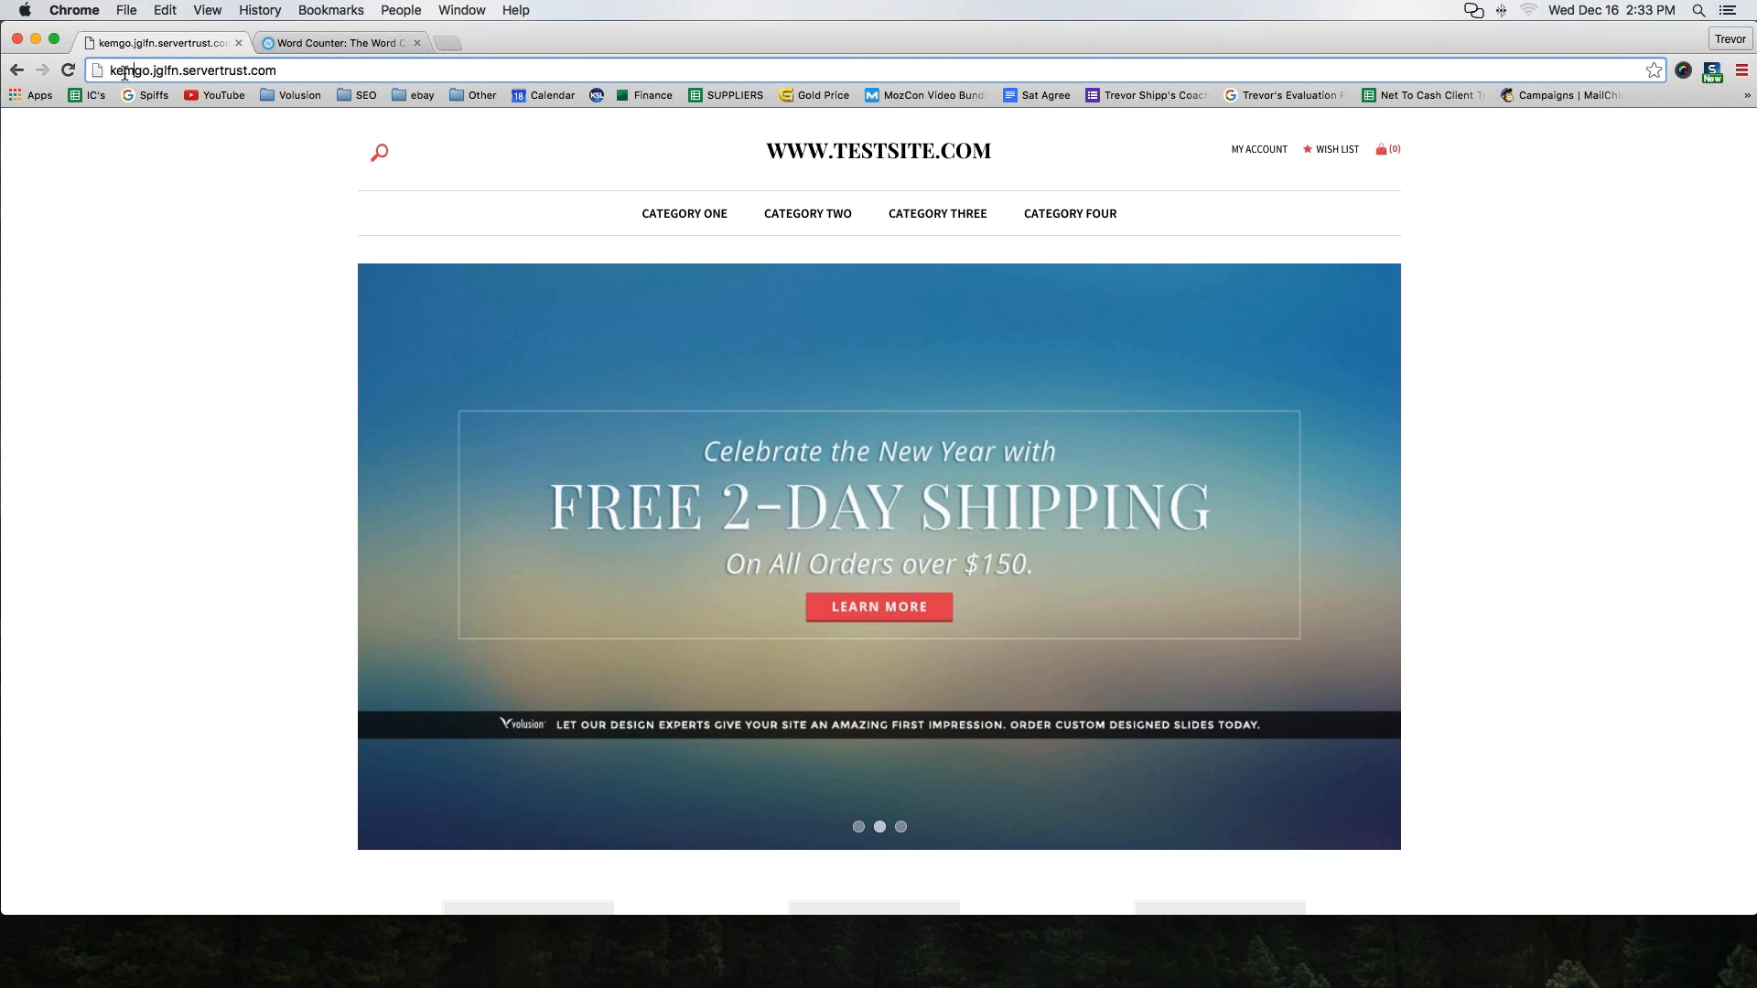
left_click_drag(110, 70, 303, 70)
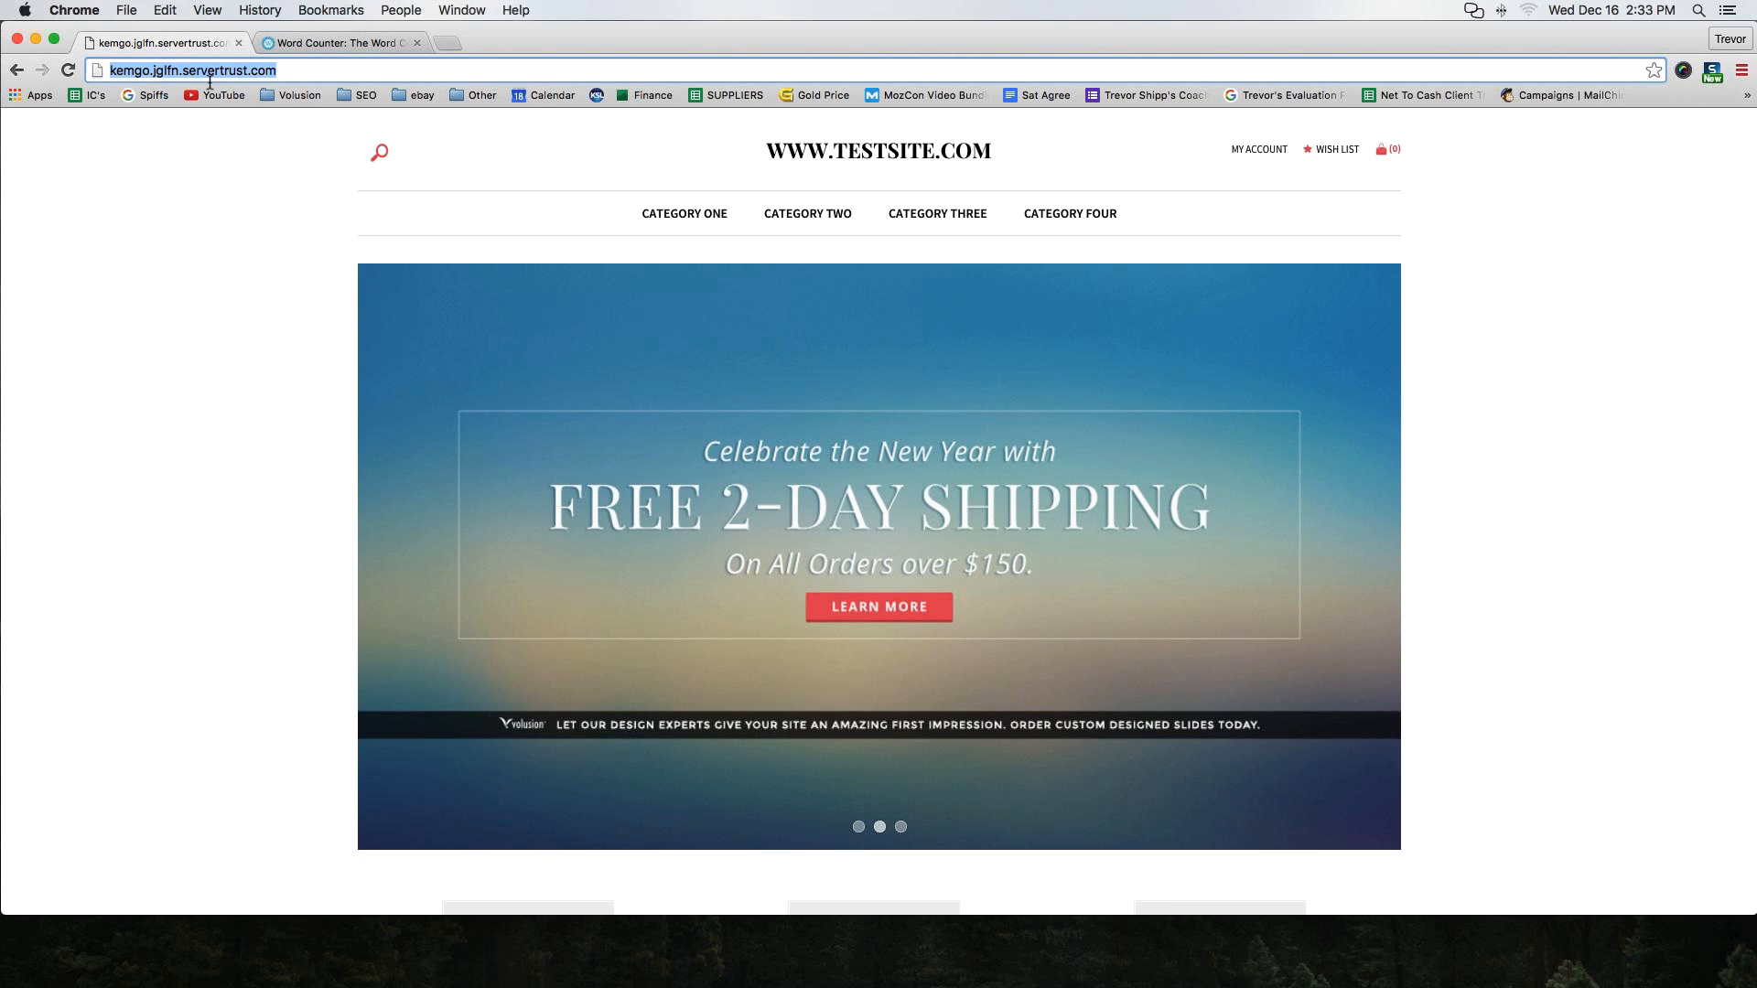
left_click(209, 79)
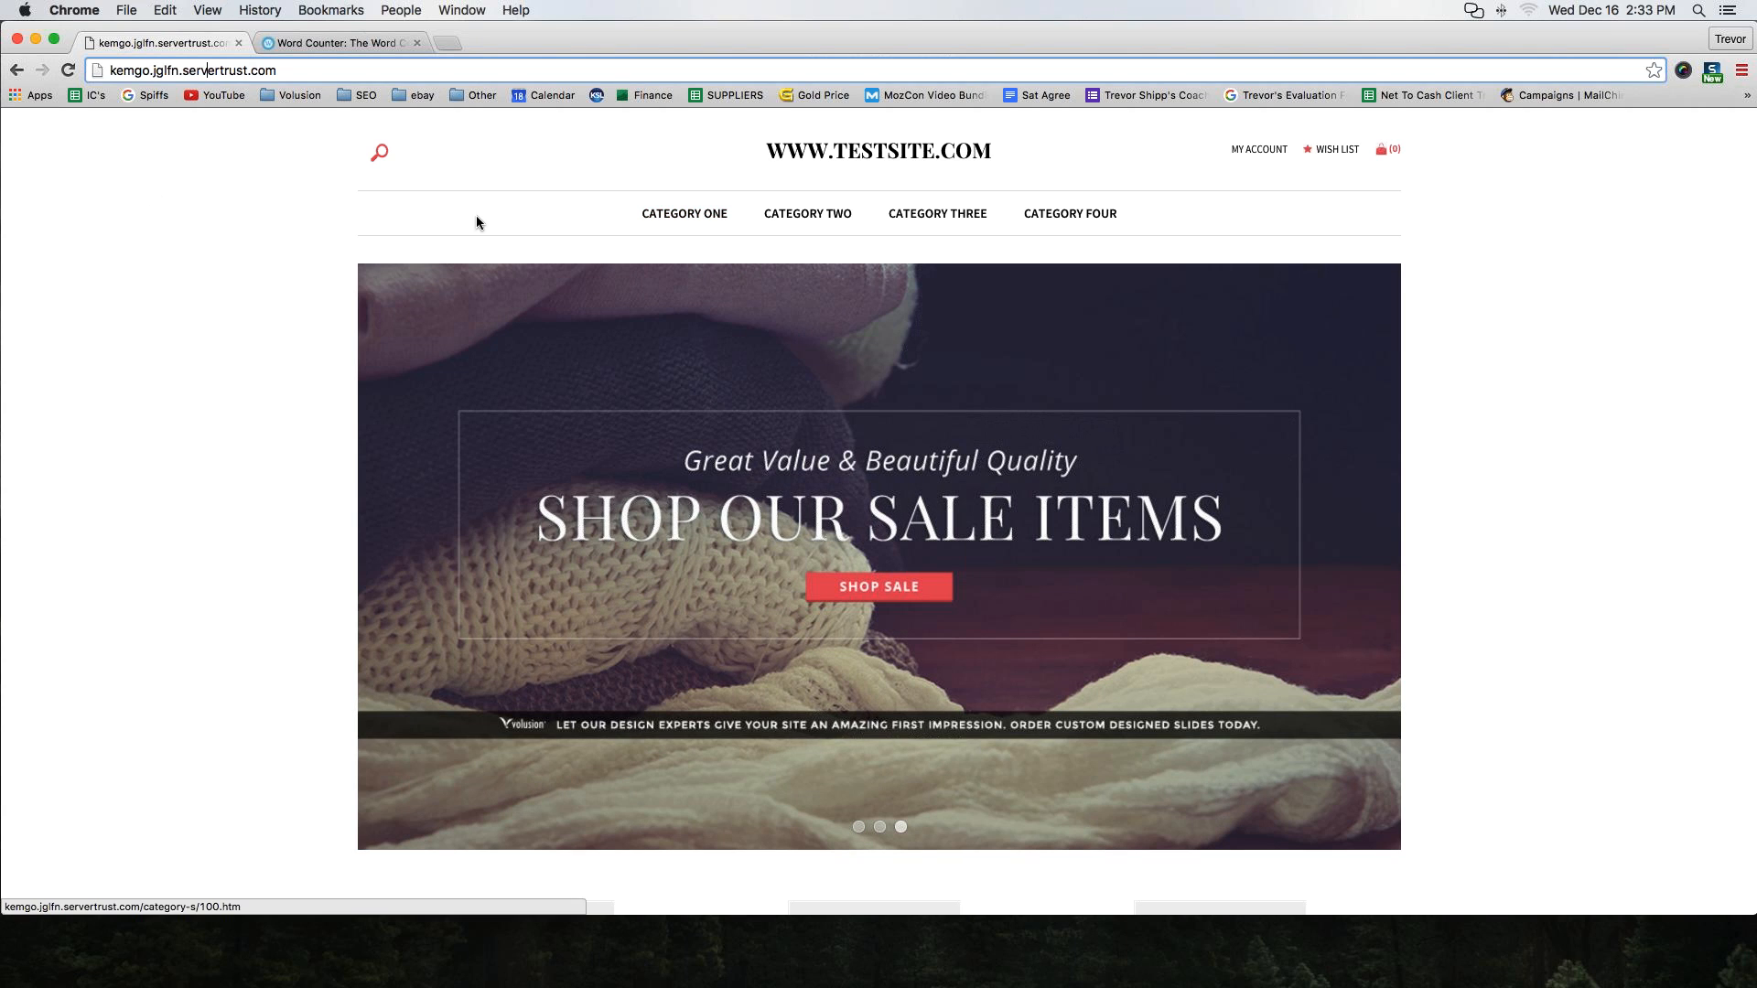
Zoom the storefront to 125% and browse the home page banner and featured sample products
scroll(453, 231, "down", 6)
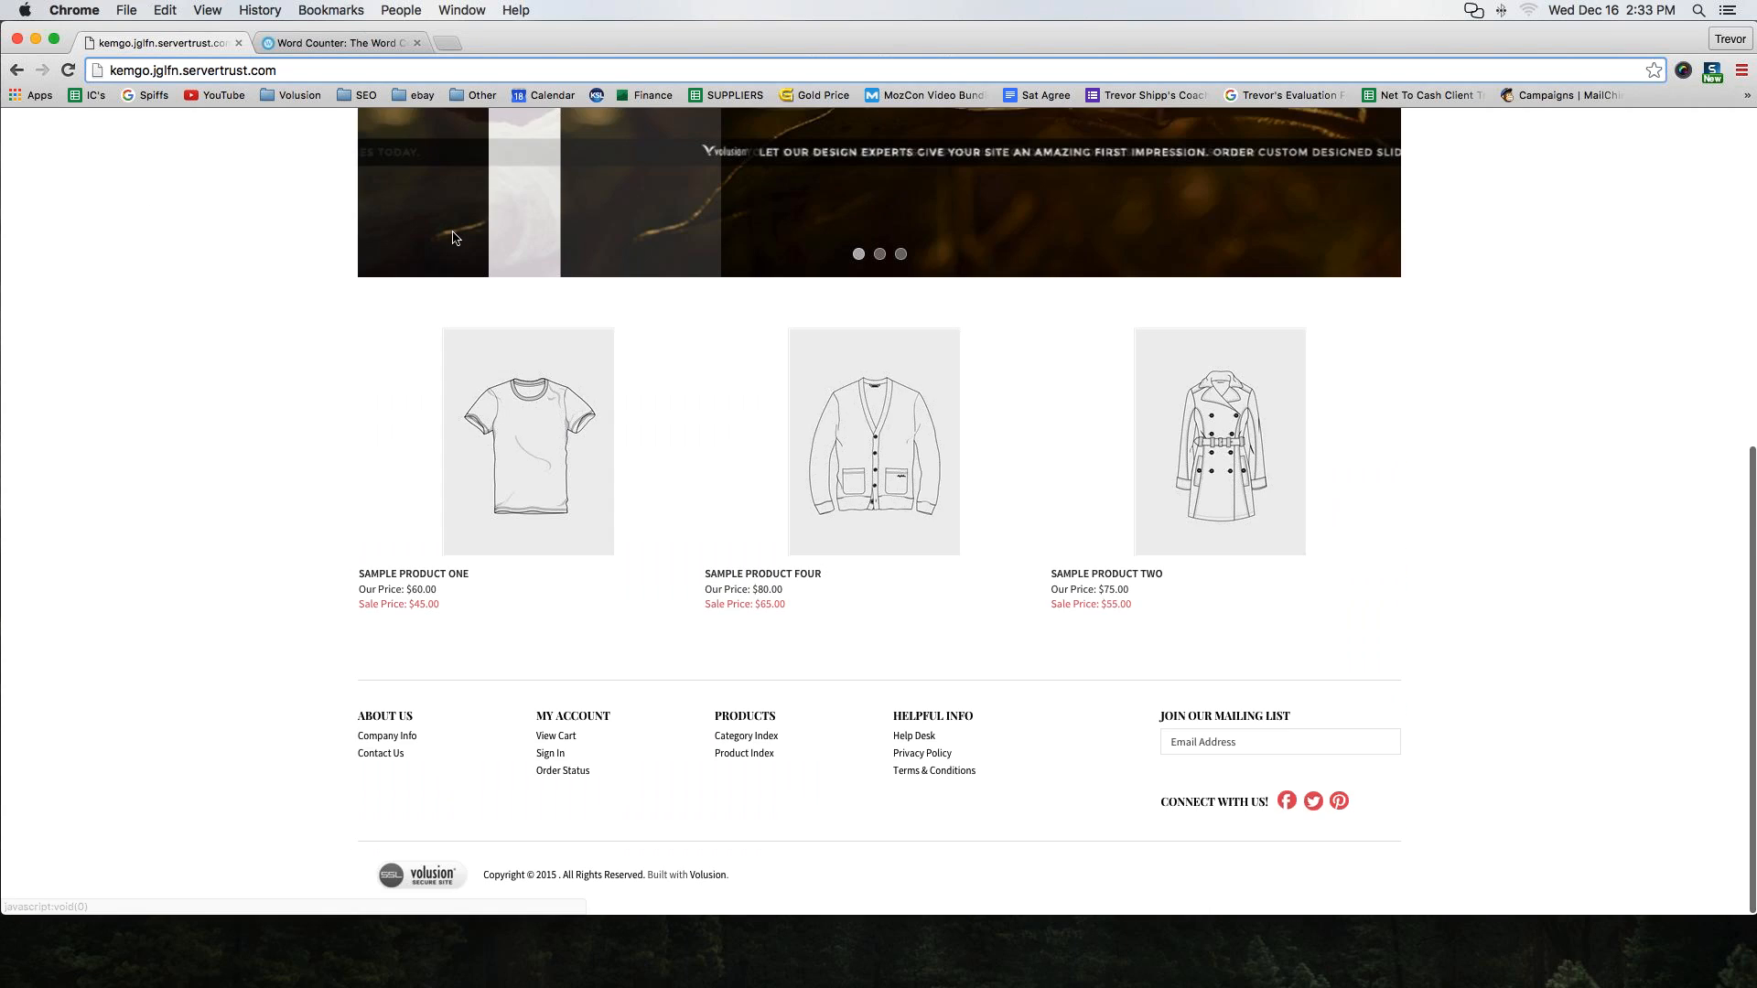
scroll(452, 236, "up", 3)
key("super+equal")
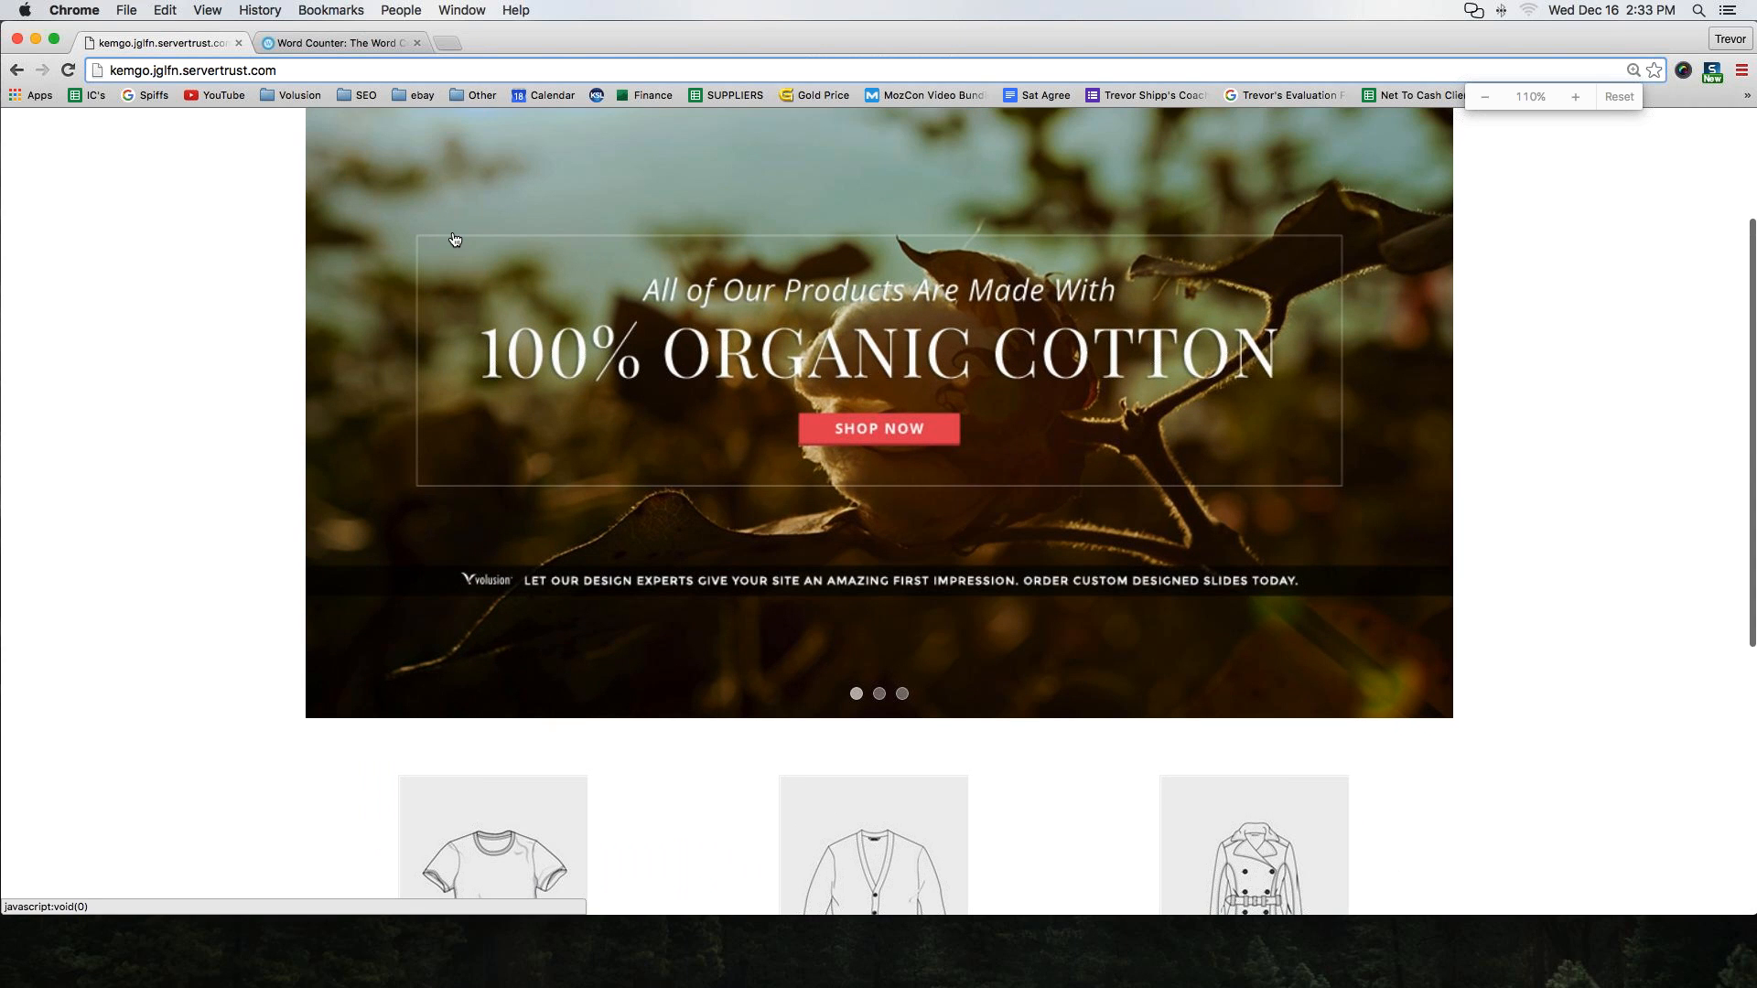
key("super+equal")
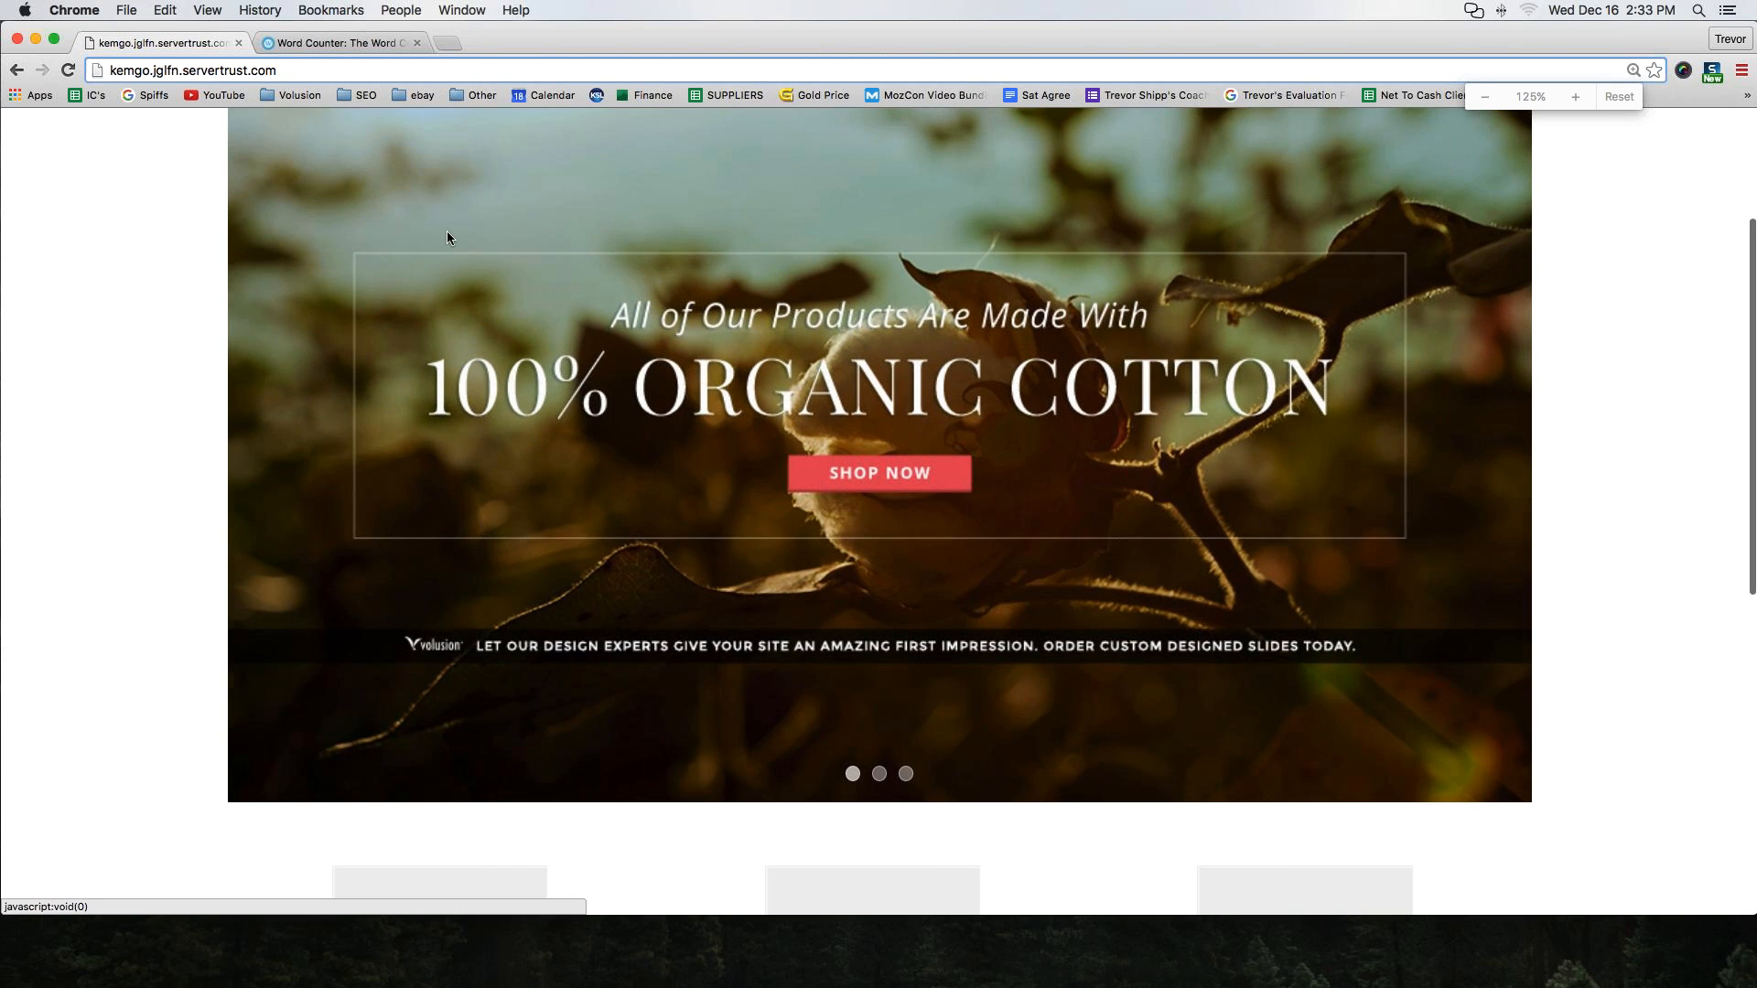
scroll(447, 231, "up", 3)
scroll(429, 183, "down", 2)
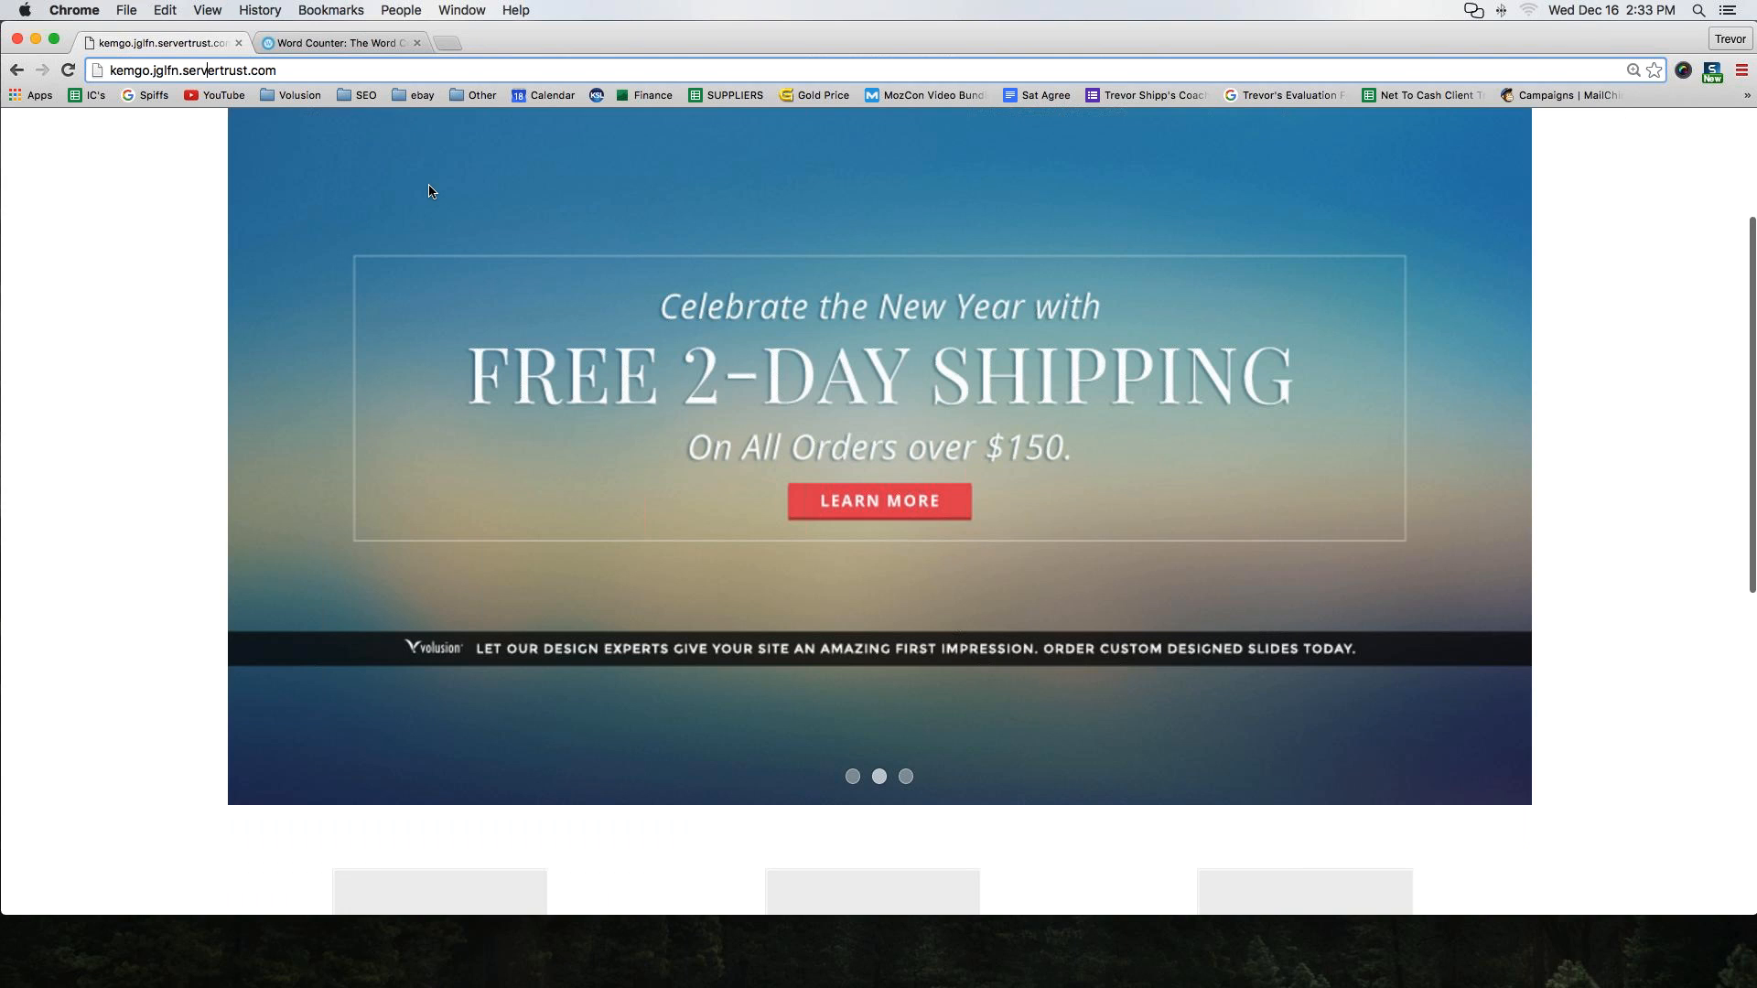
scroll(430, 191, "down", 8)
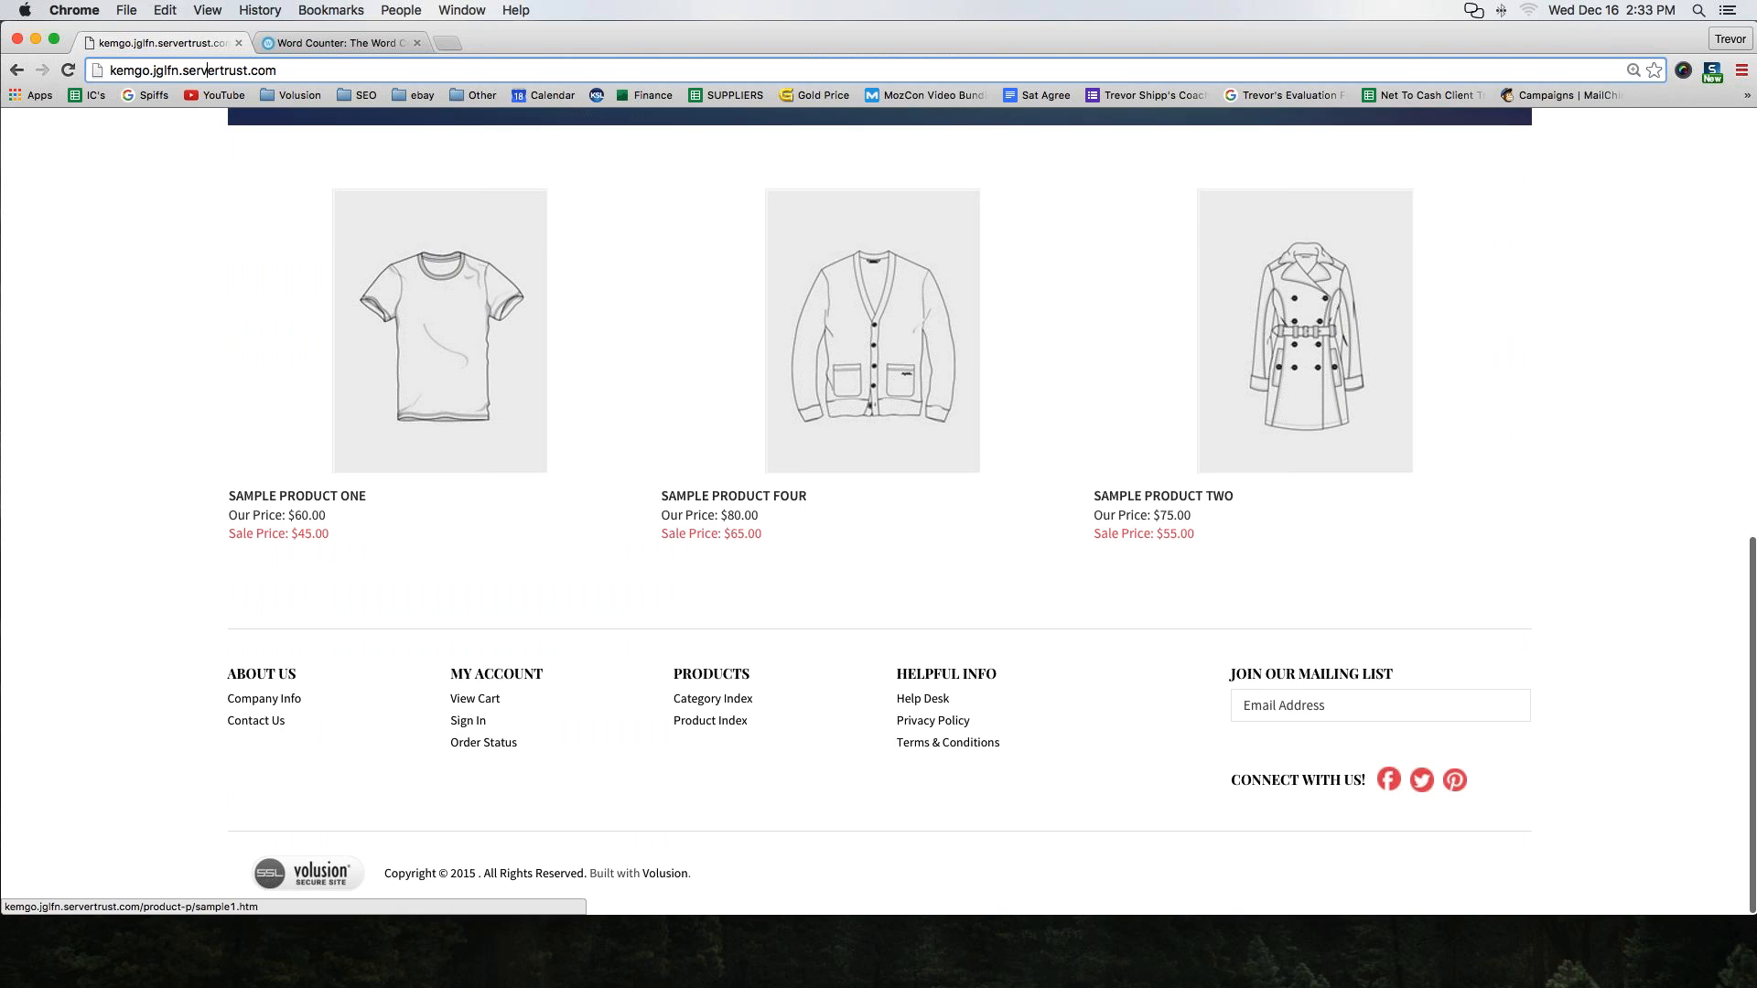
scroll(819, 549, "up", 8)
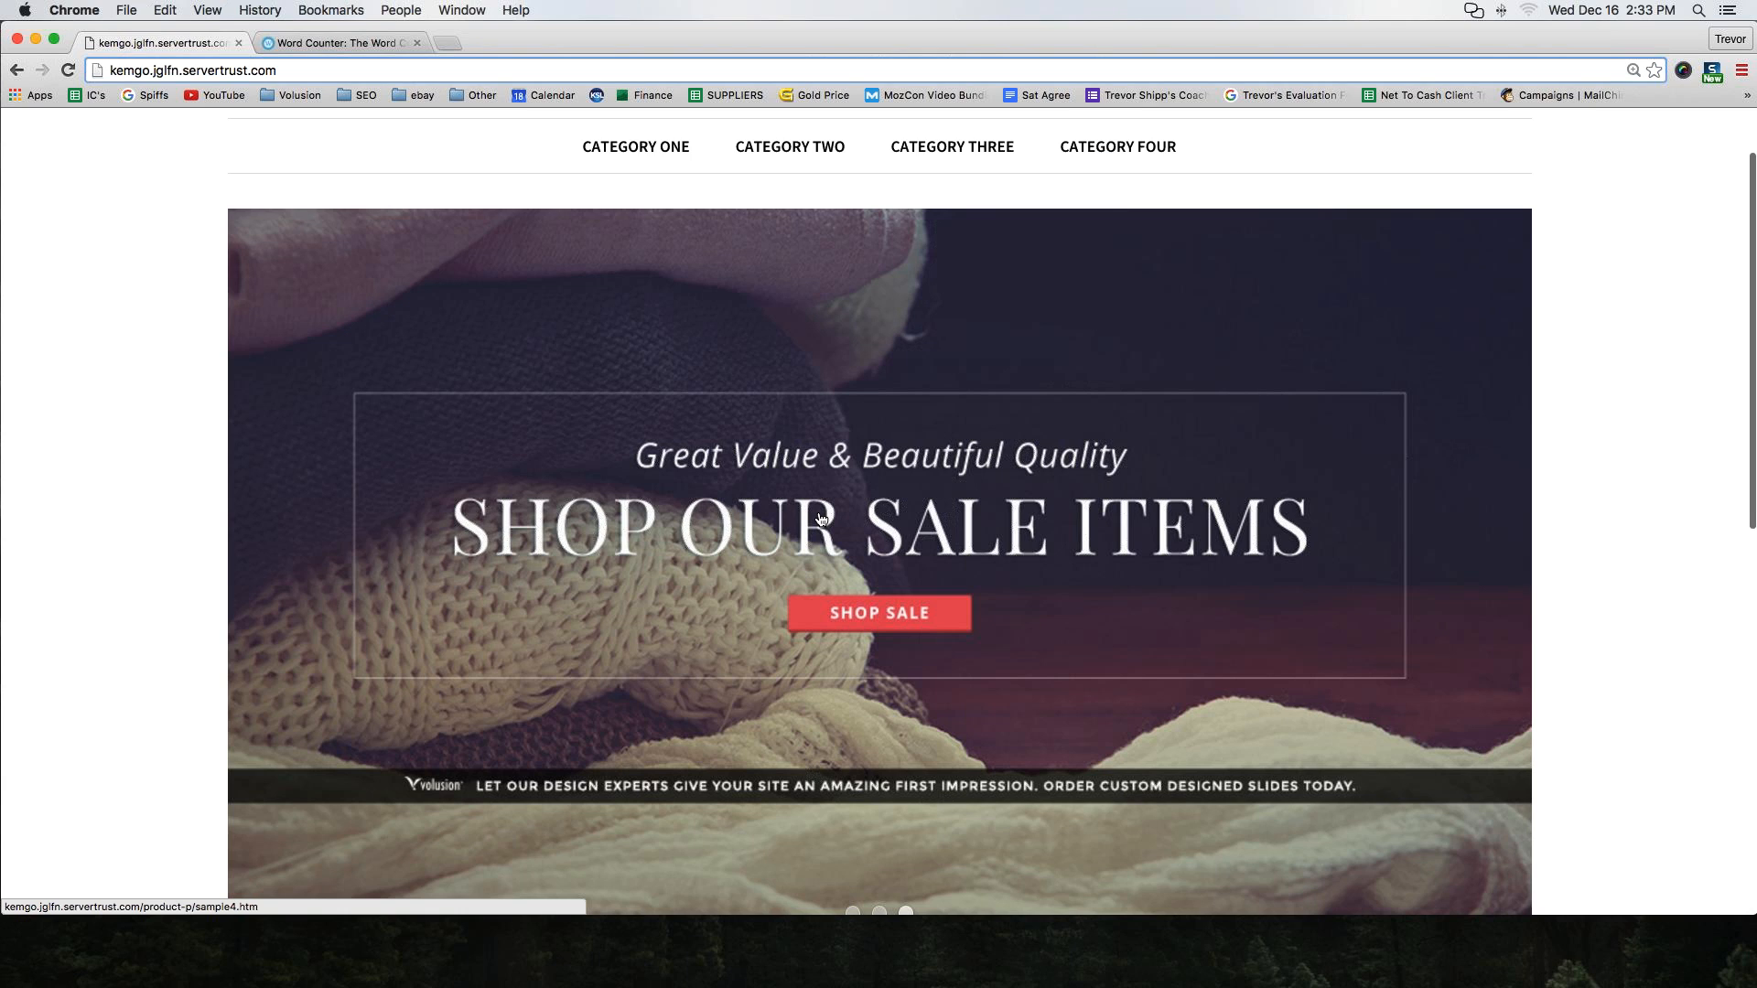
scroll(821, 520, "down", 8)
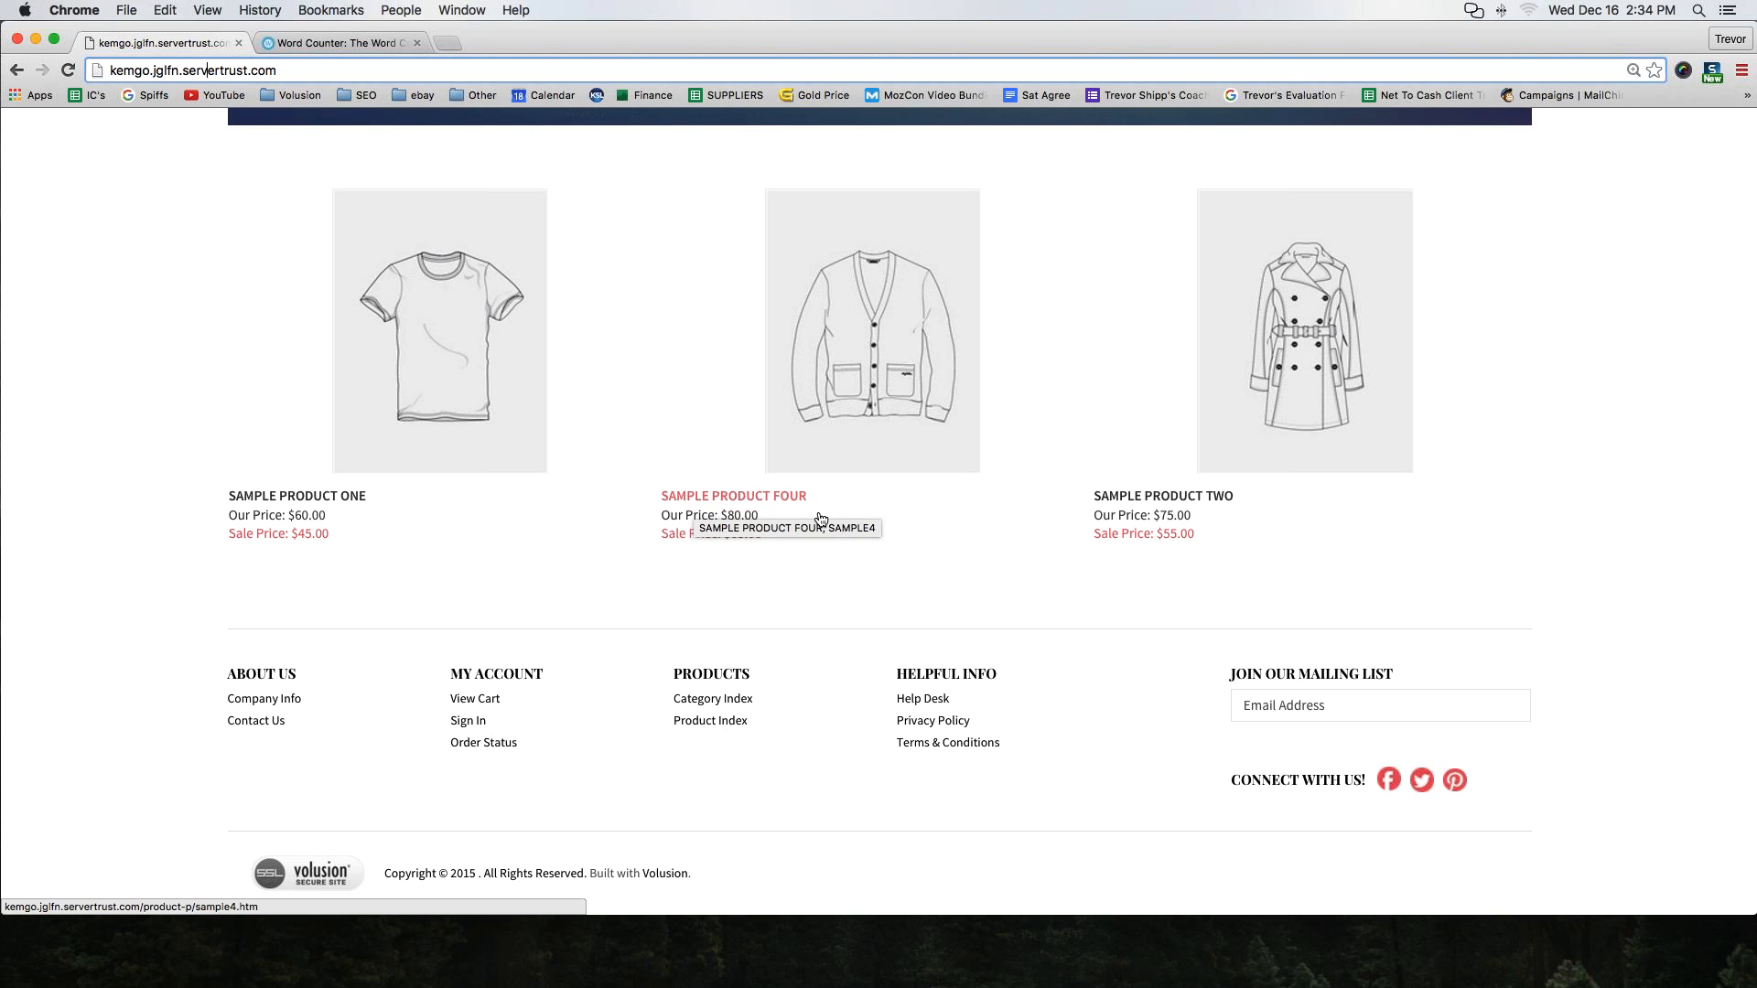
scroll(760, 384, "up", 10)
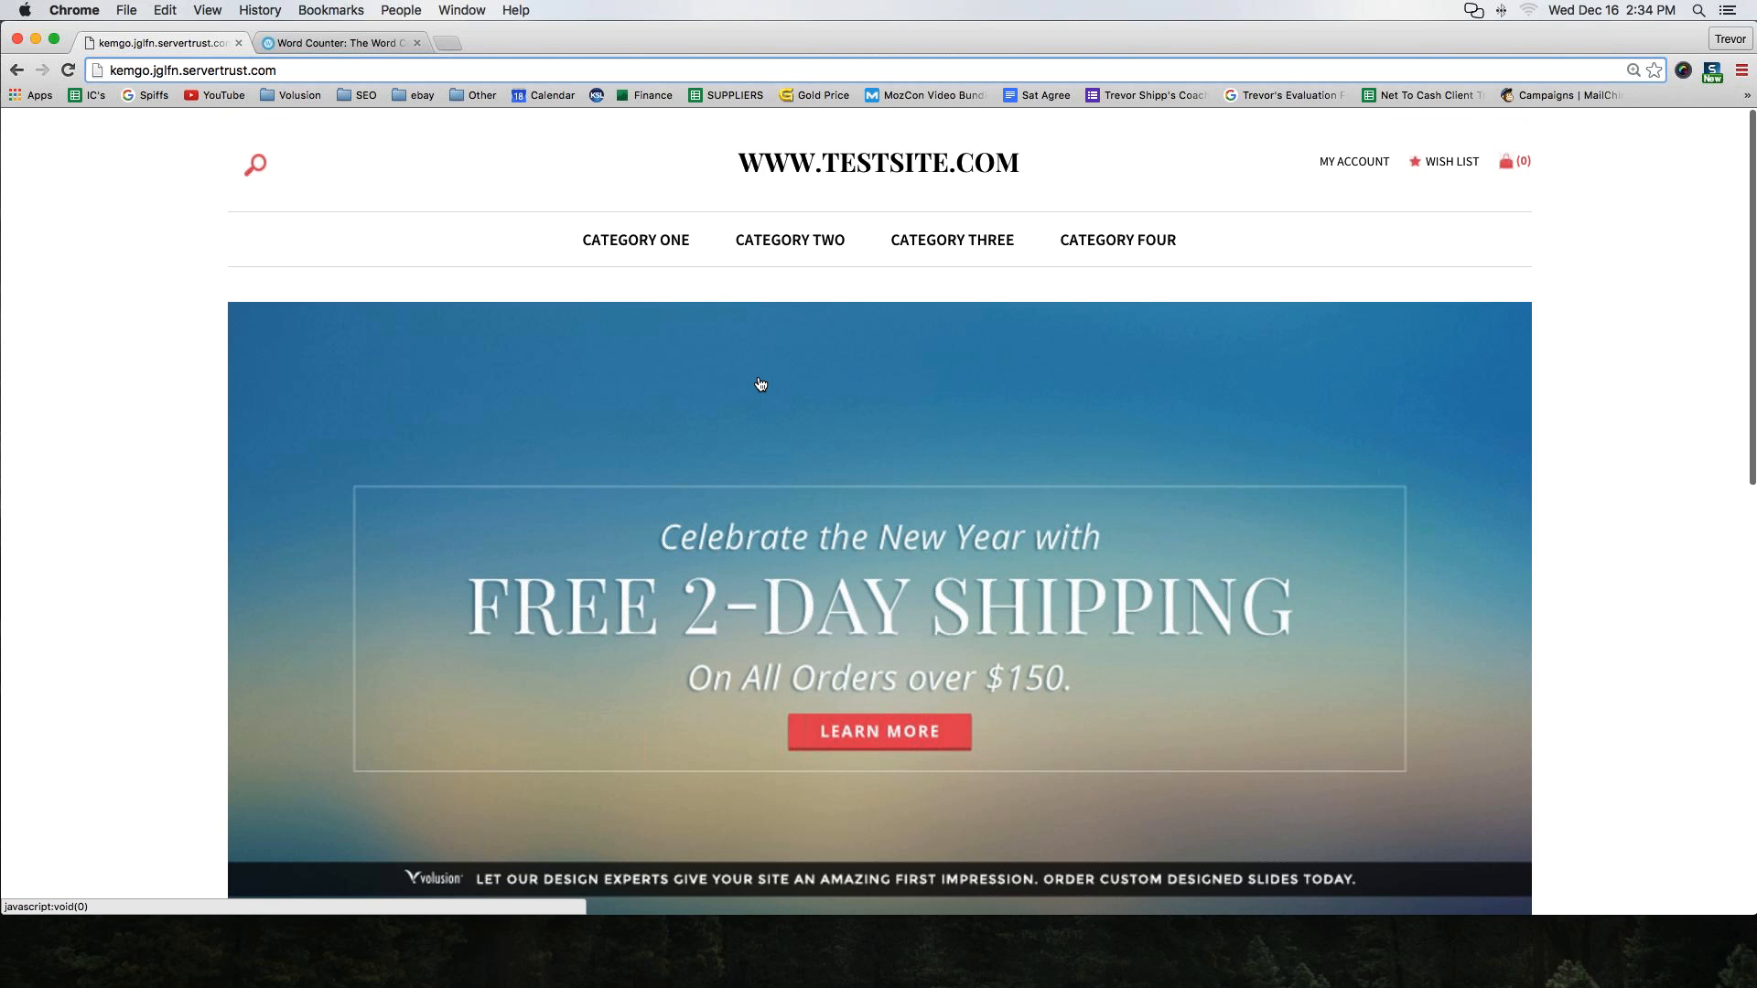
Browse the Category One and Category Three product pages
left_click(616, 244)
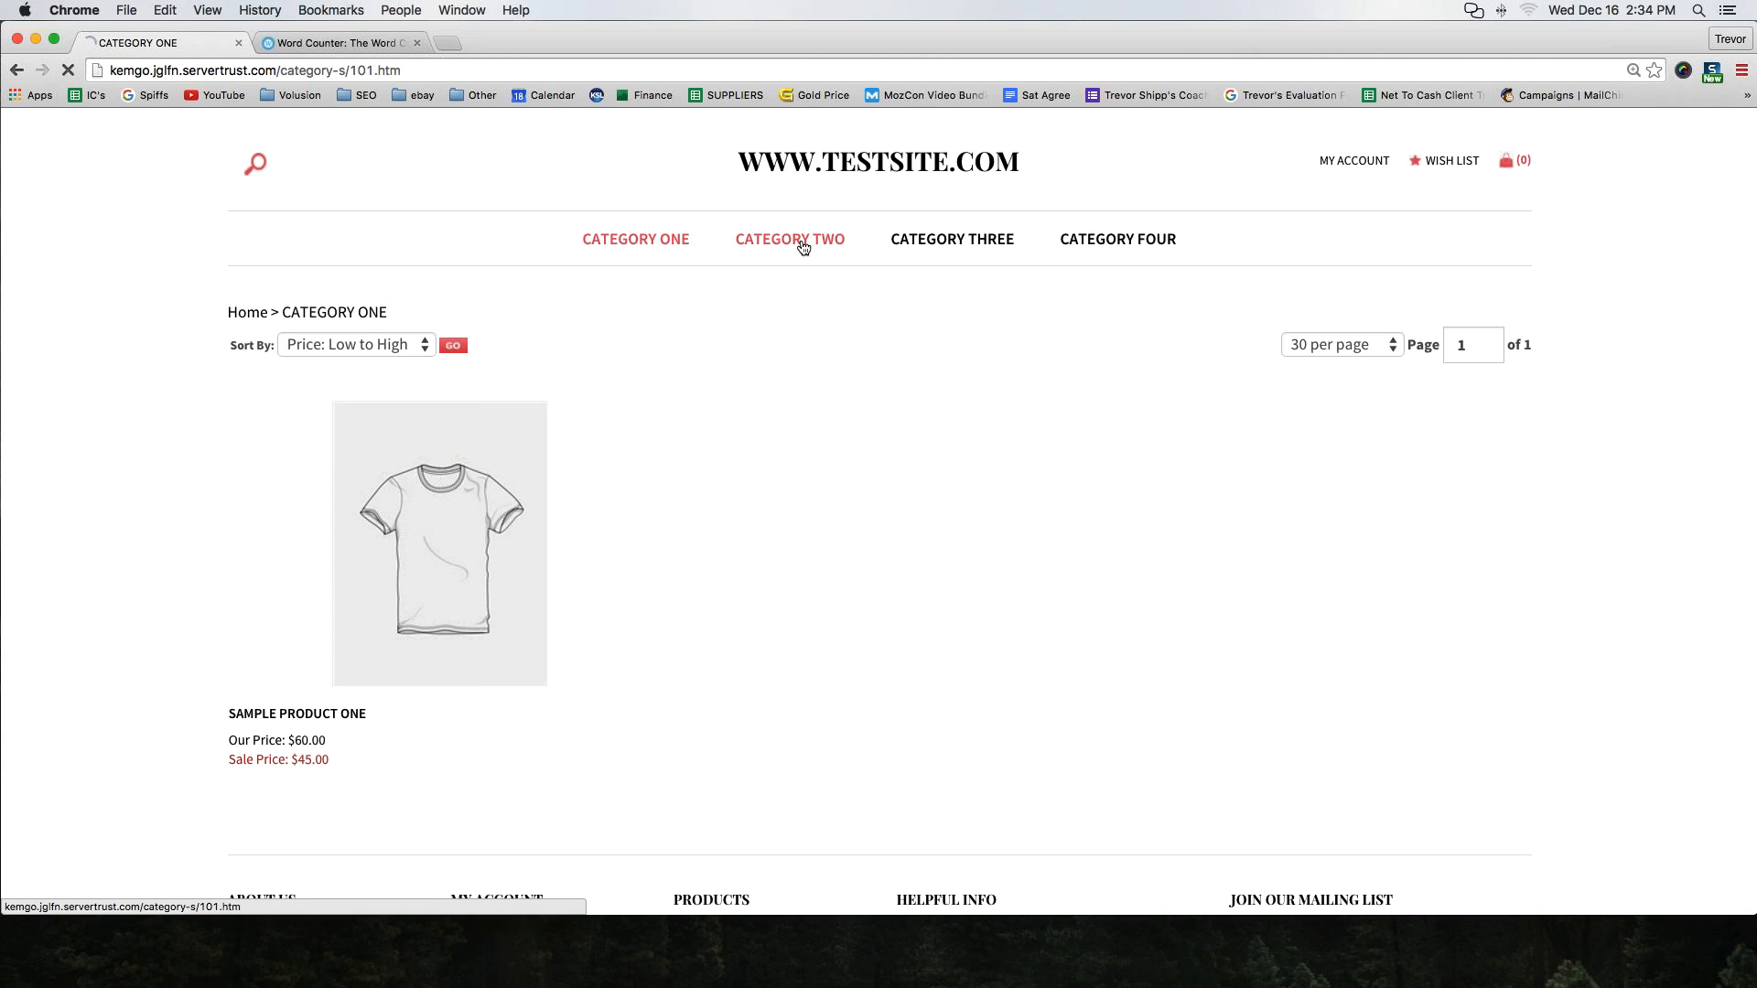
left_click(1010, 236)
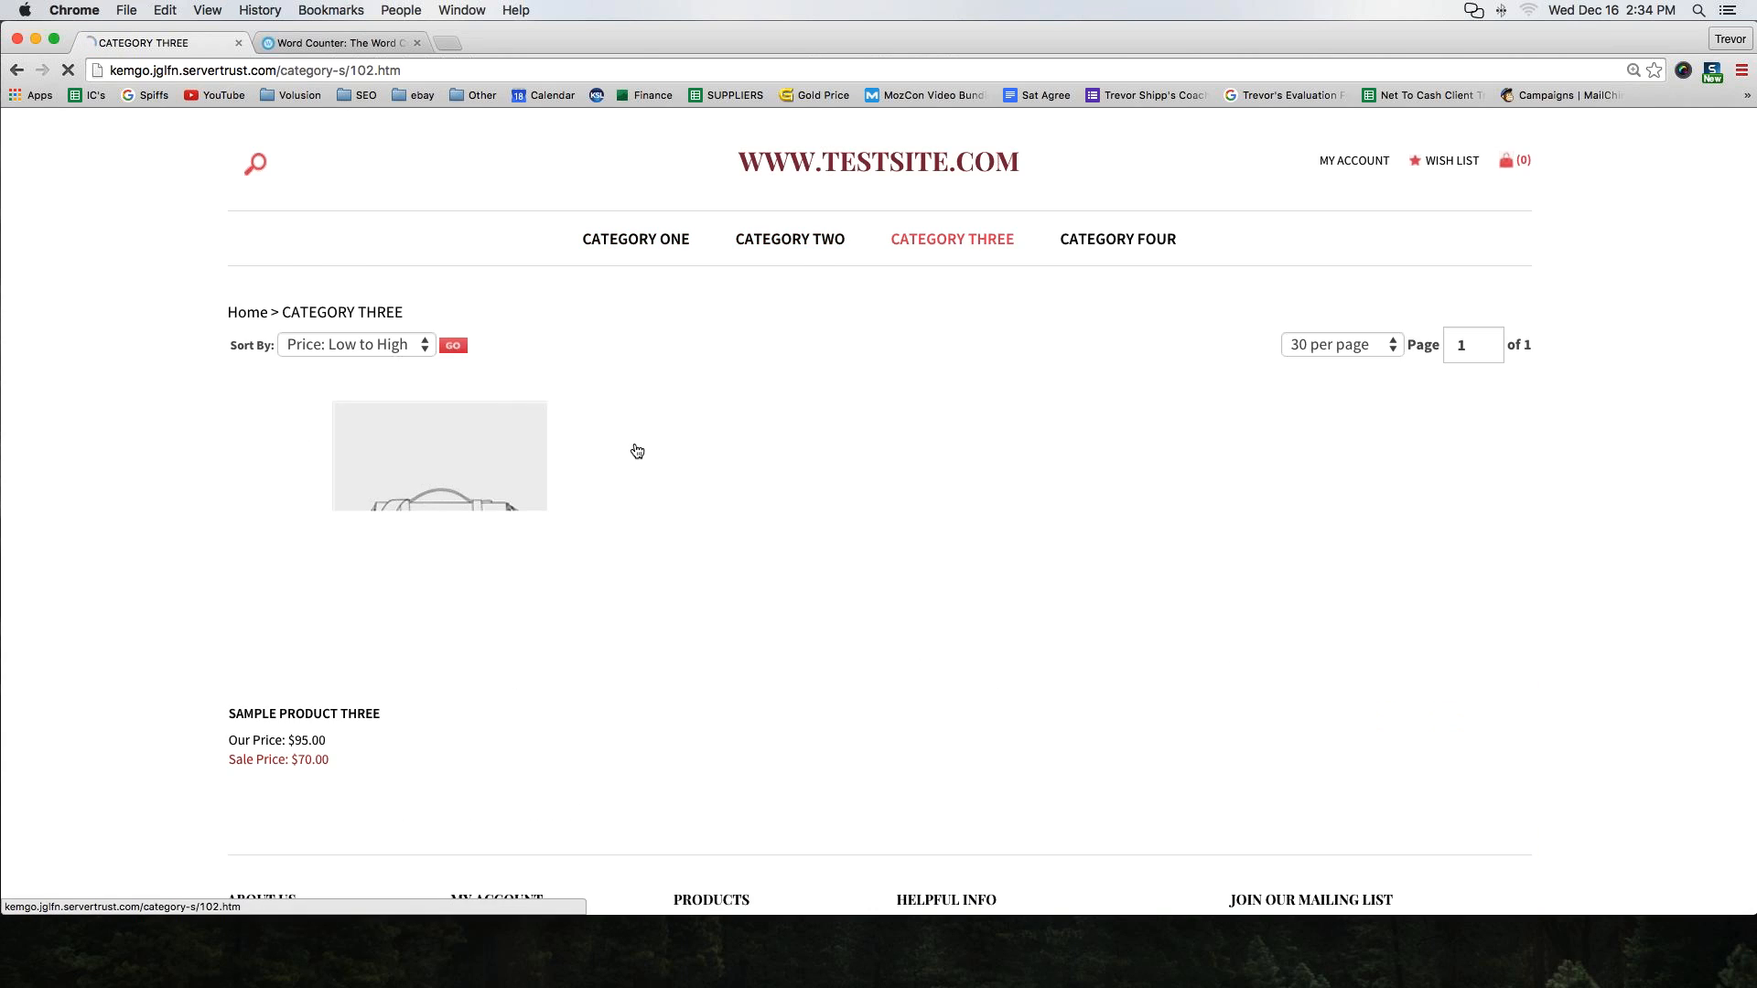
scroll(636, 451, "down", 5)
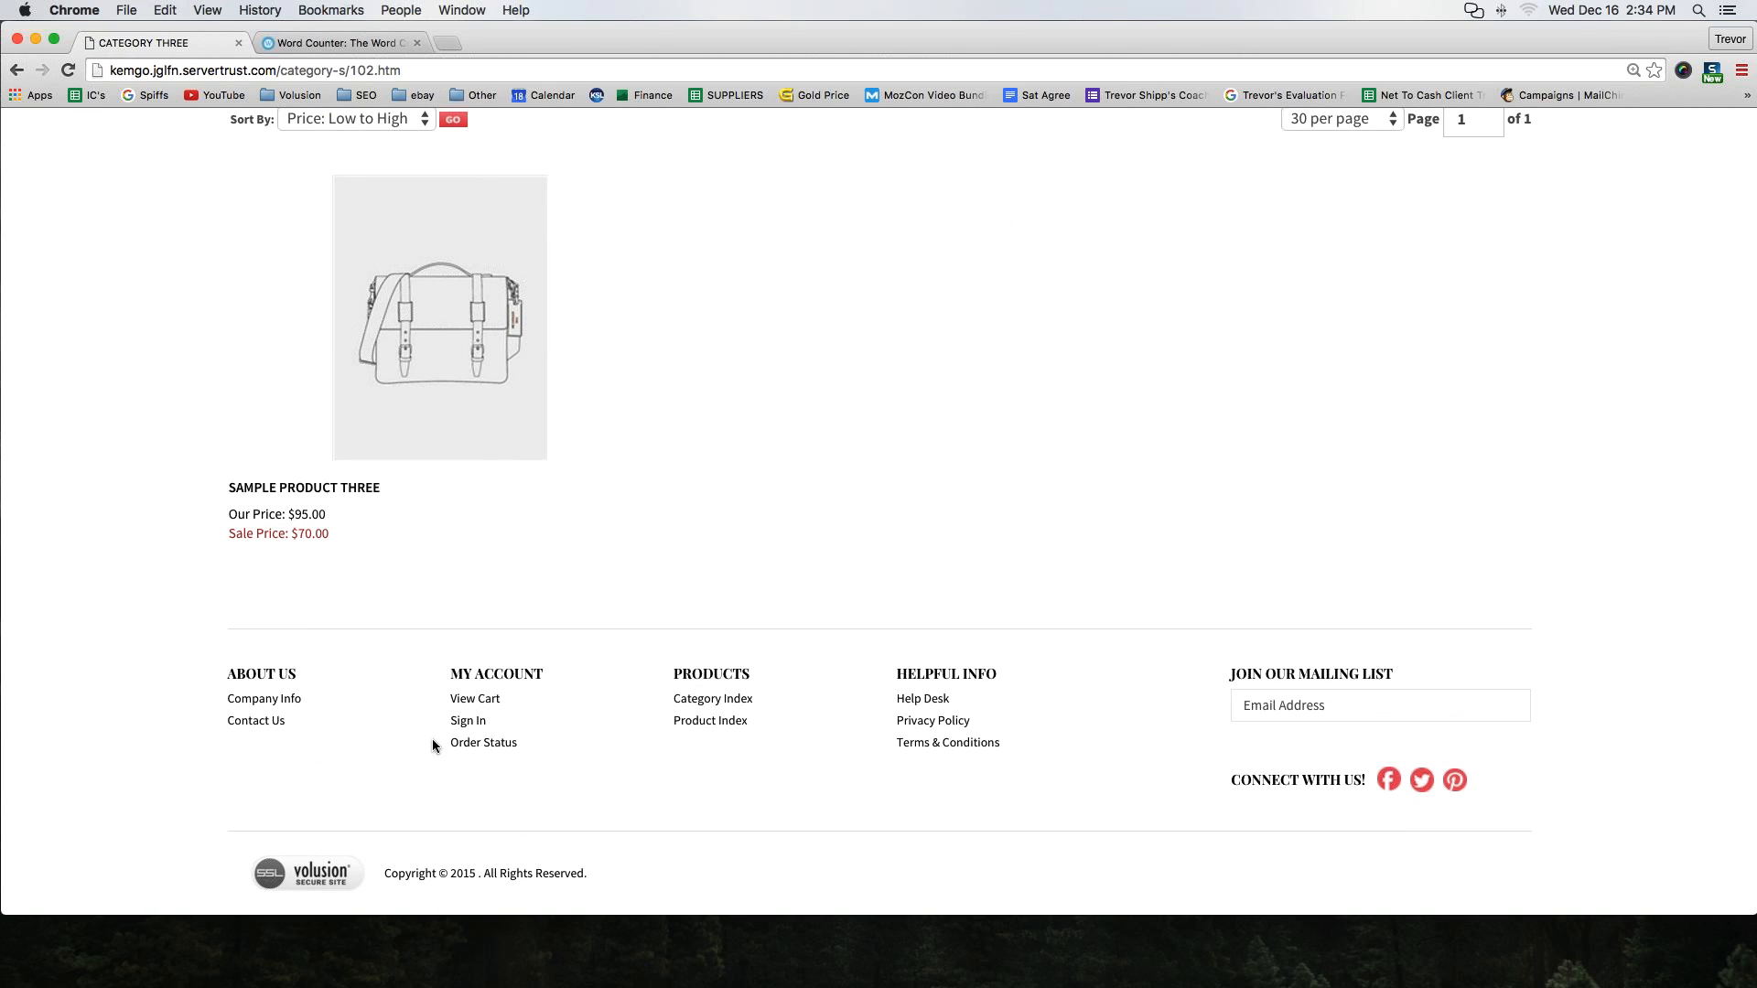
Sign in from the footer link, then log out through the admin account menu
left_click_drag(431, 738, 1475, 785)
left_click(422, 795)
left_click(462, 722)
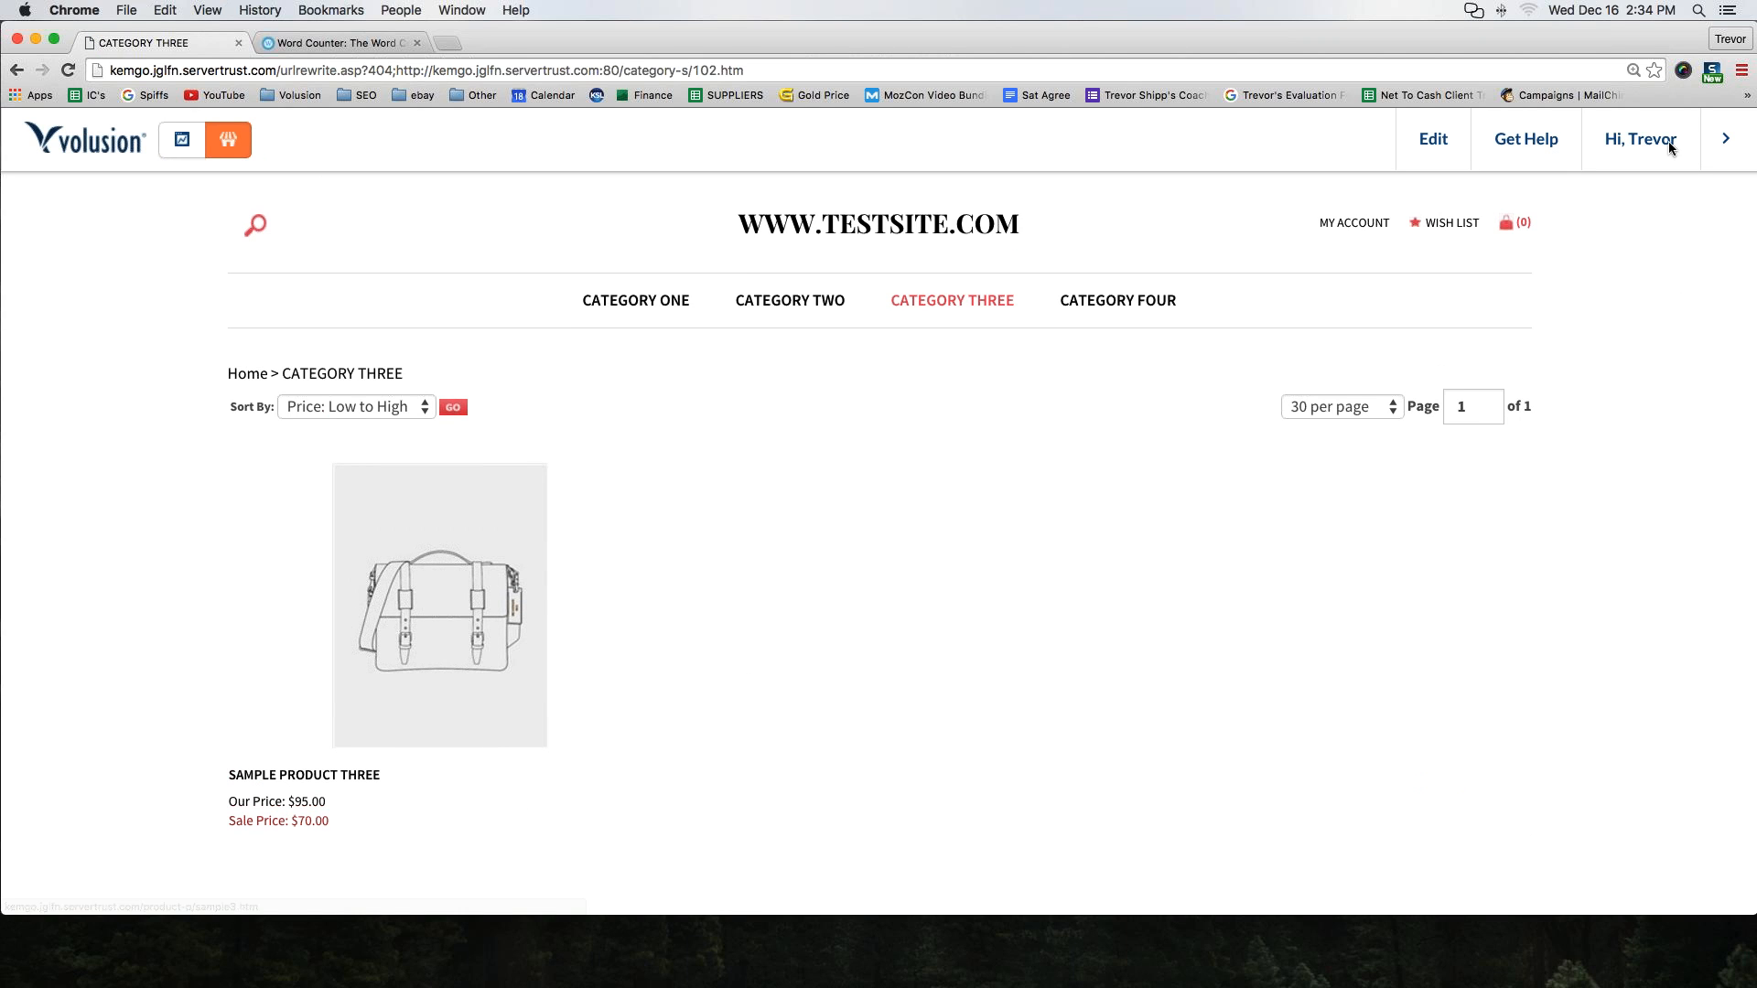
left_click(1670, 147)
left_click(1546, 264)
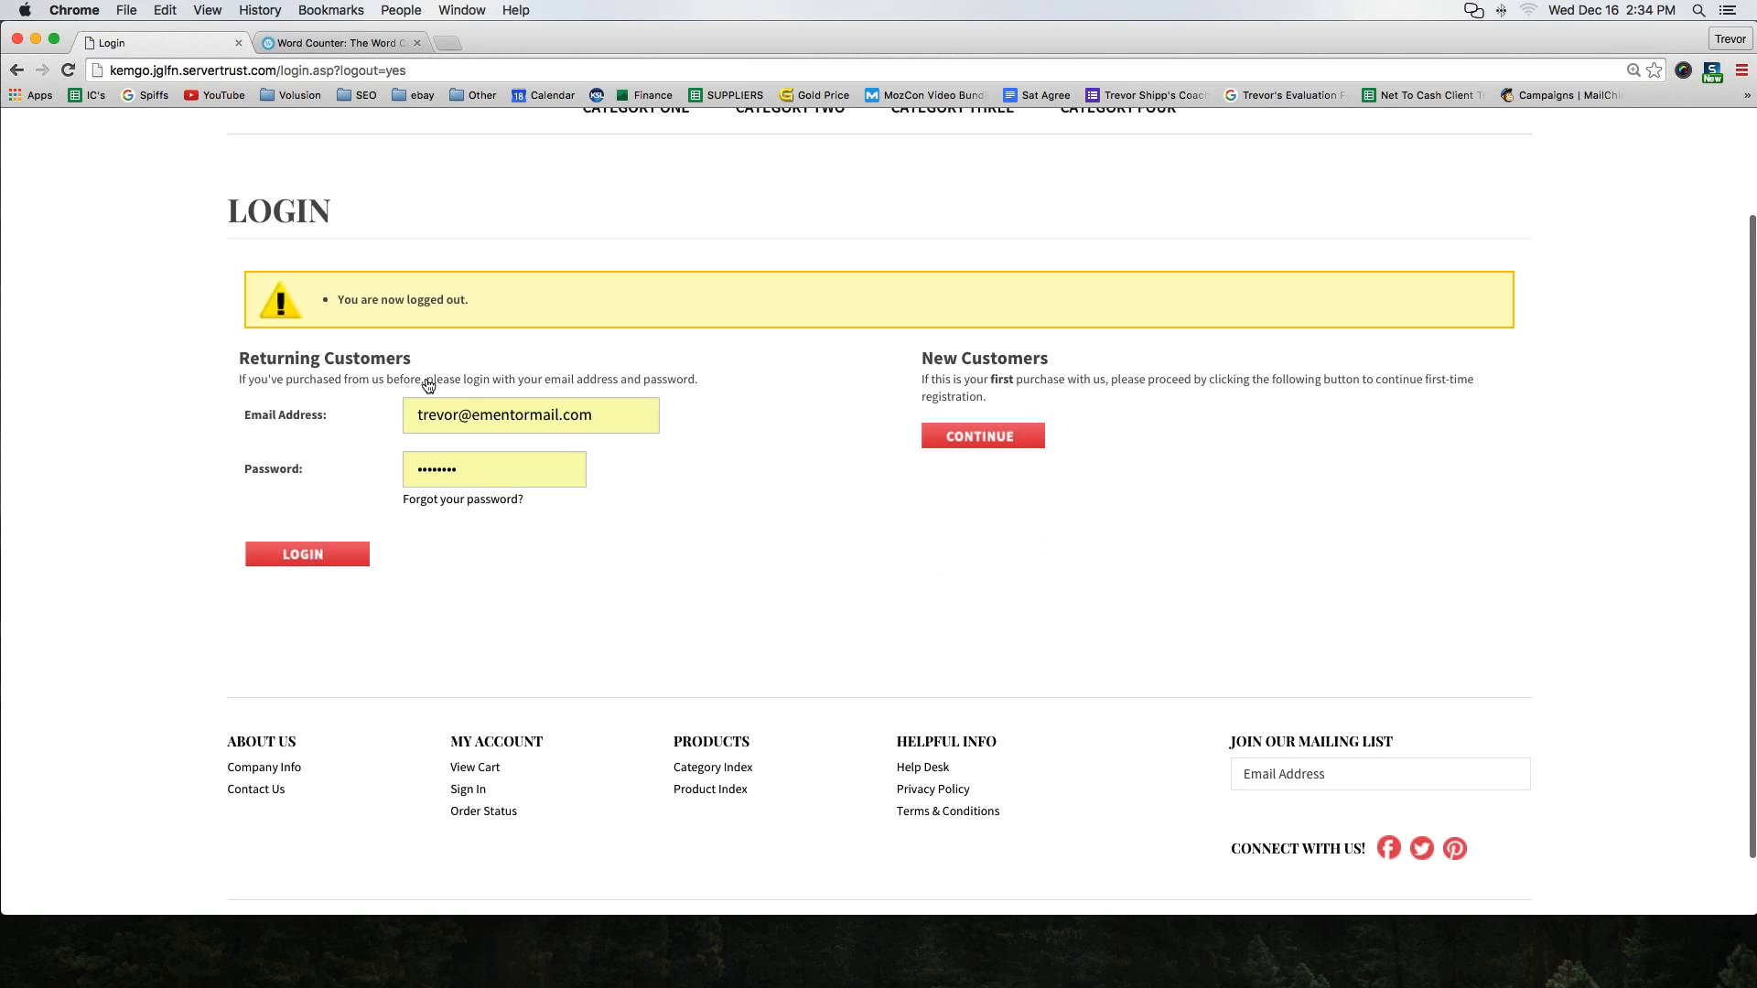
Log in through the Returning Customers form with the saved e-mail address and password to open My Account
left_click(348, 505)
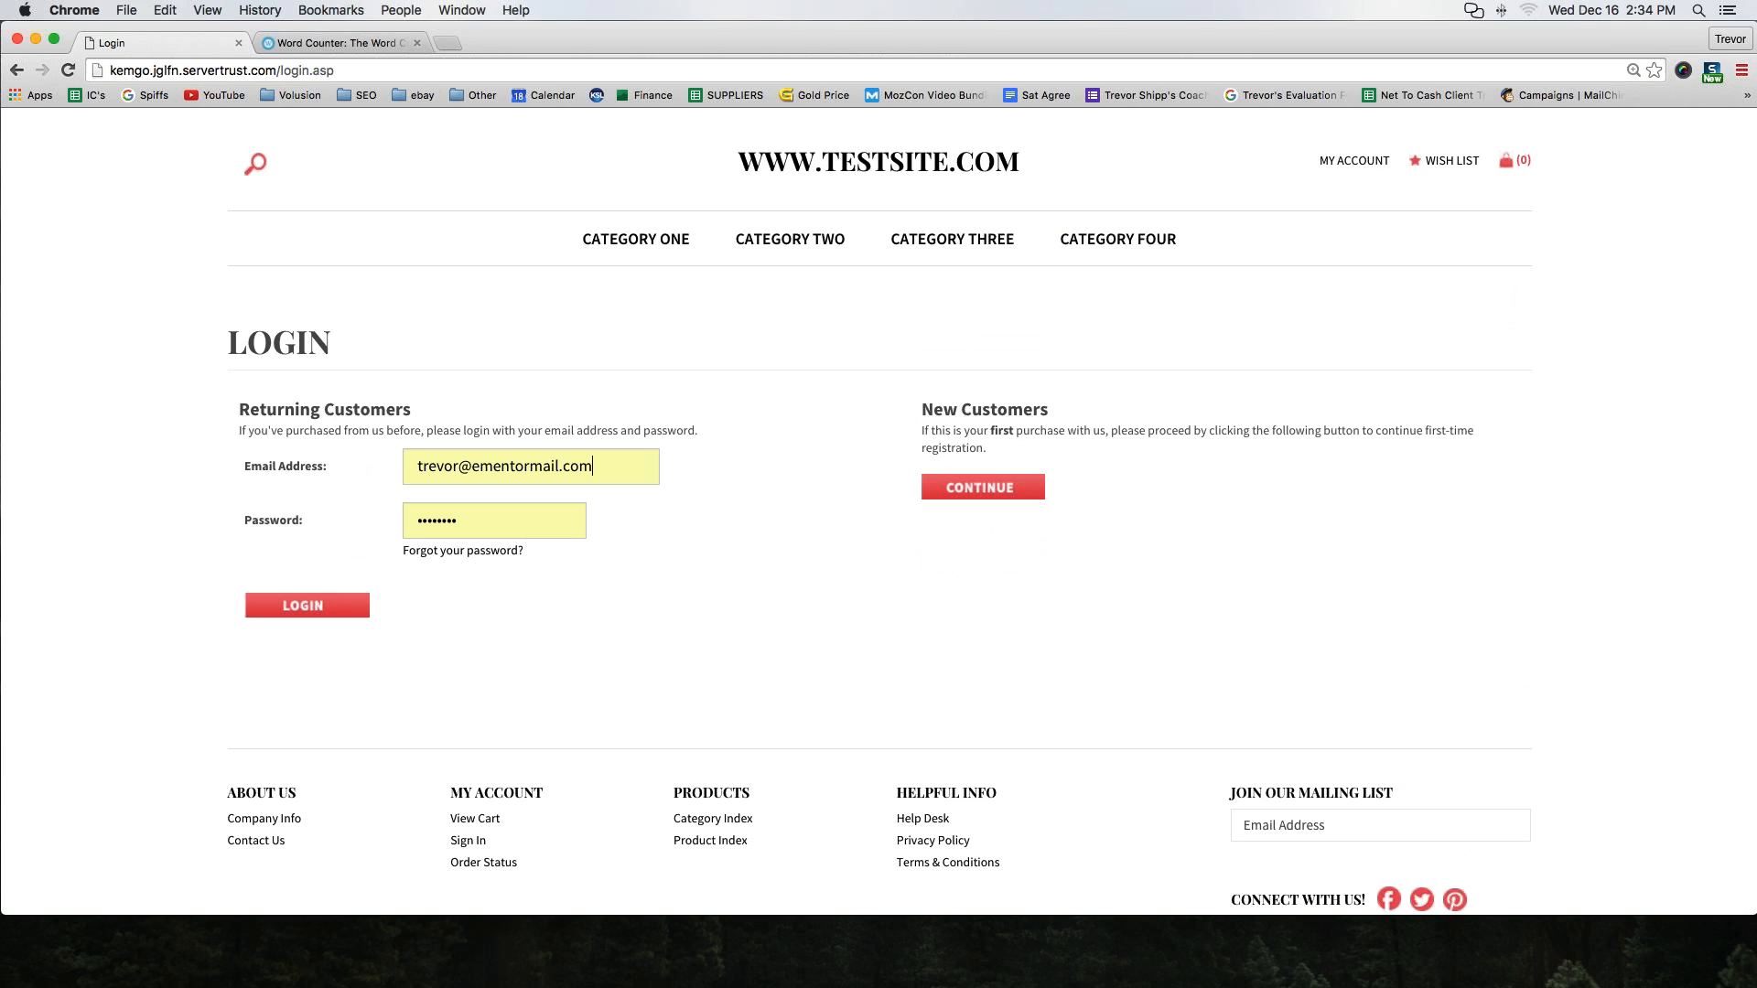
left_click(475, 467)
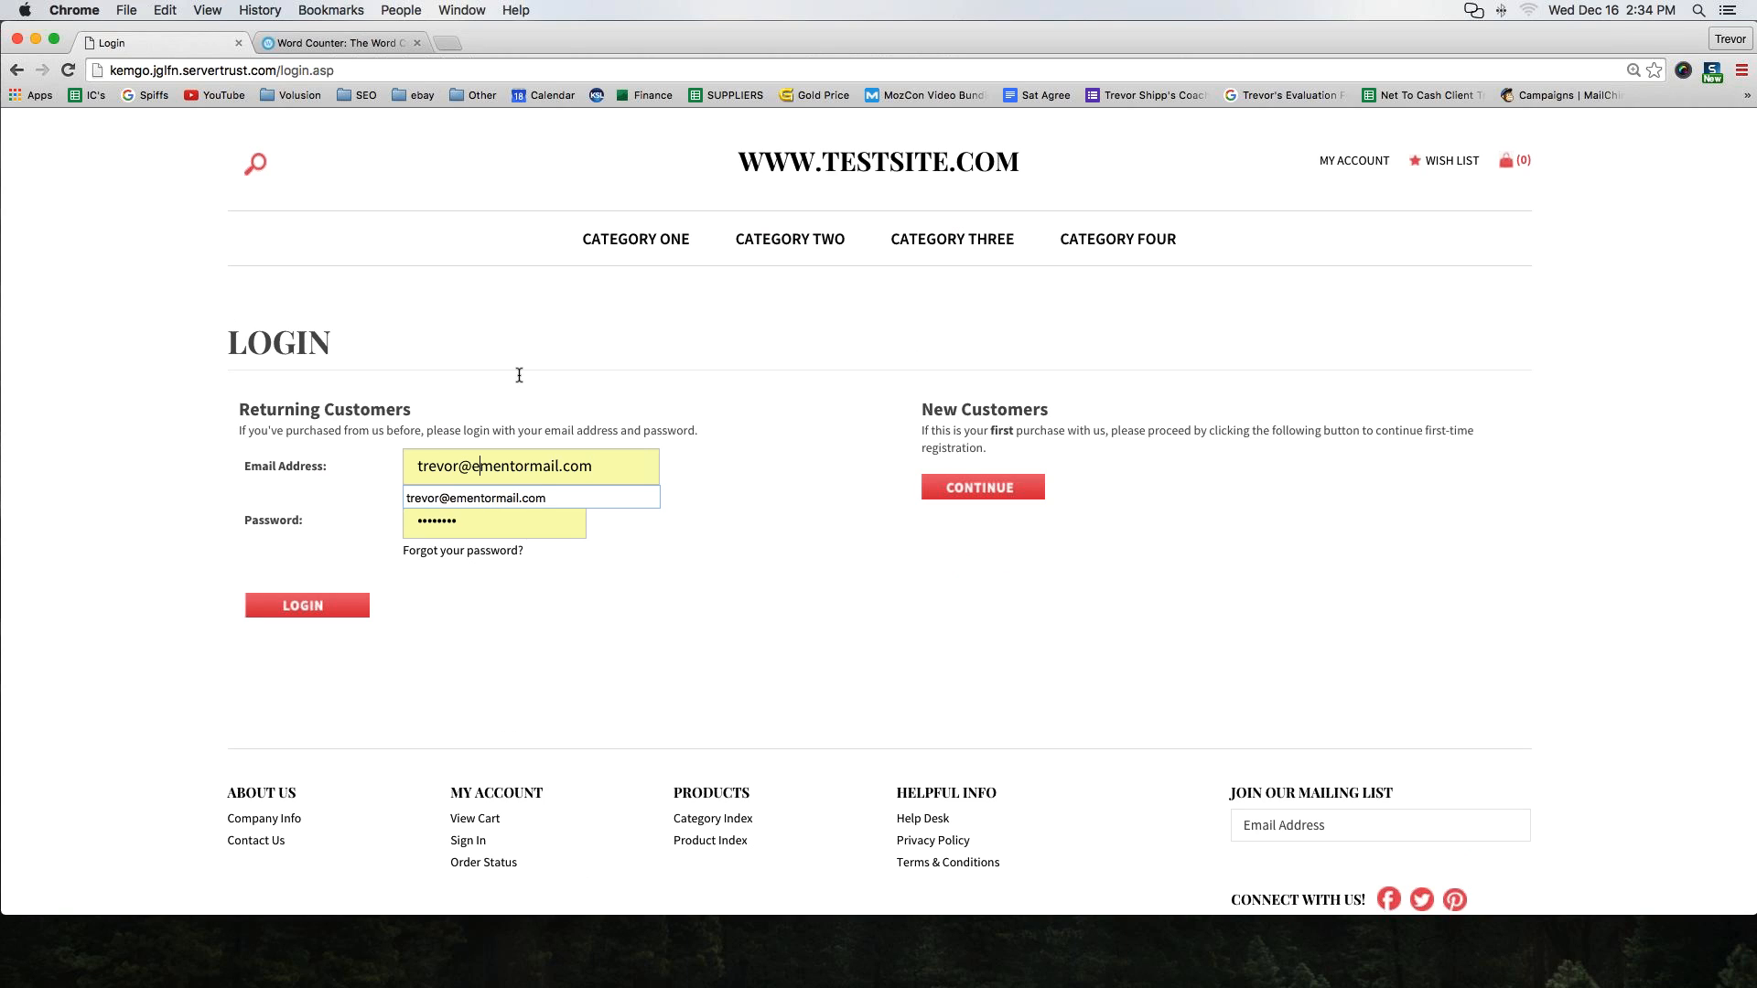
key("super+a")
left_click(579, 403)
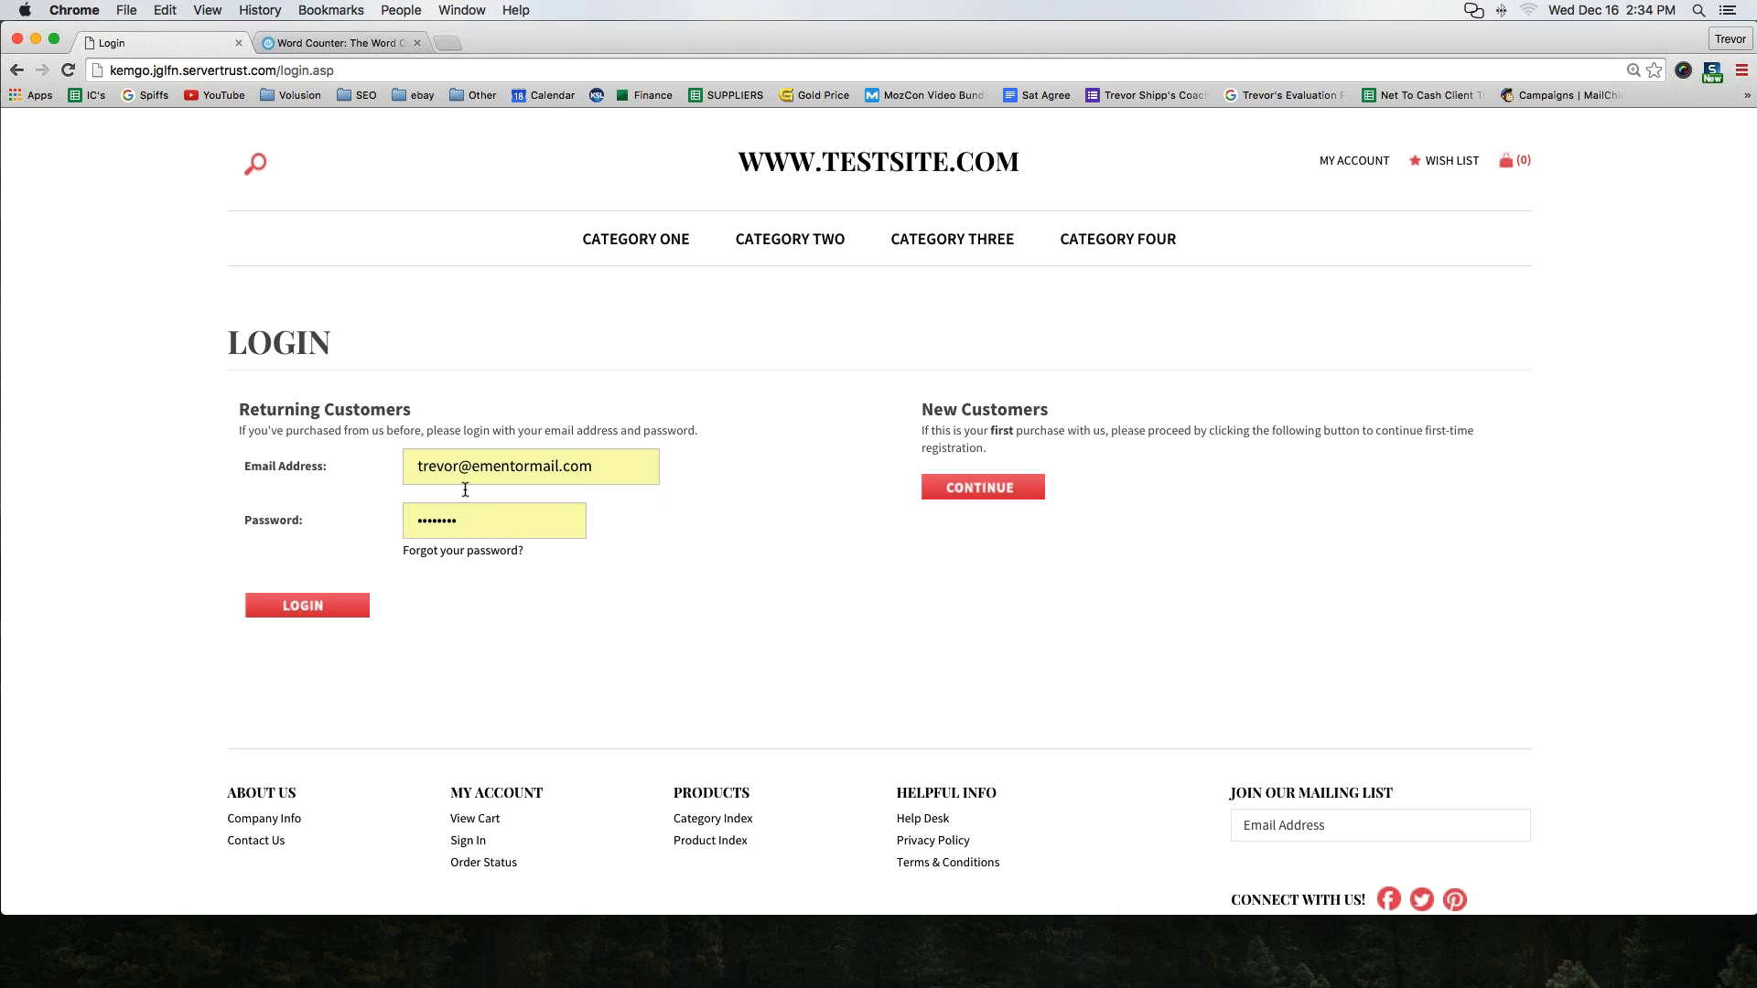
left_click_drag(234, 409, 439, 411)
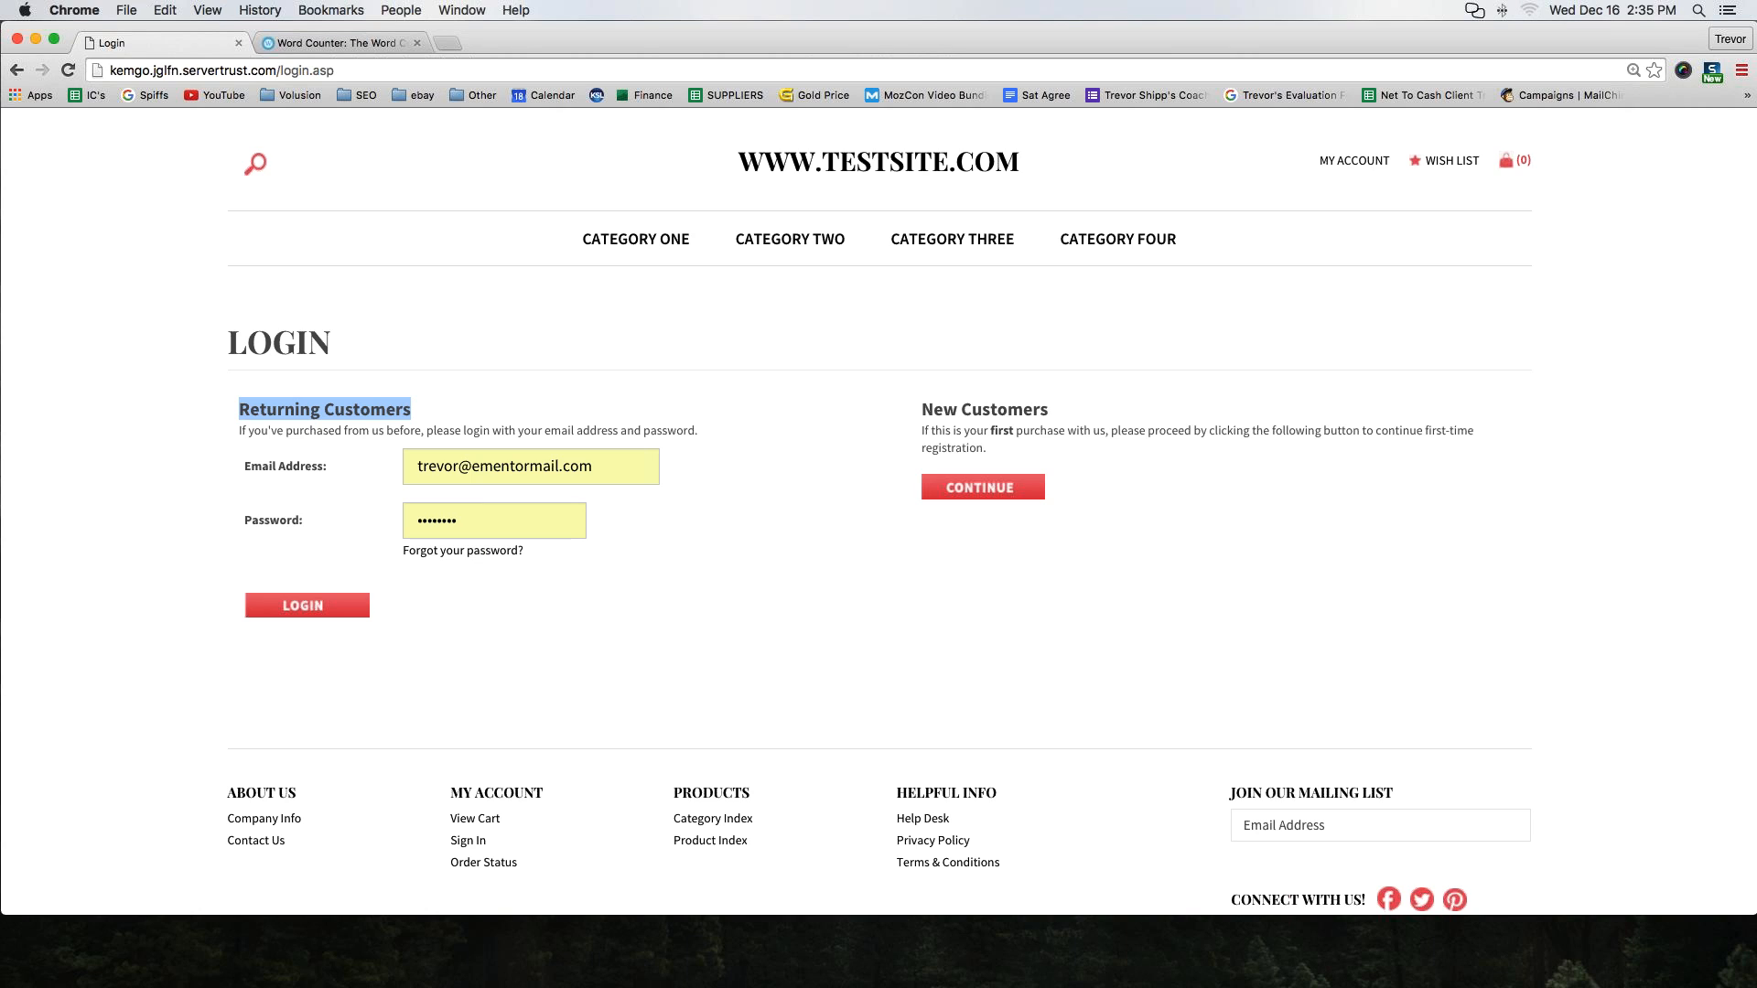
left_click(1338, 163)
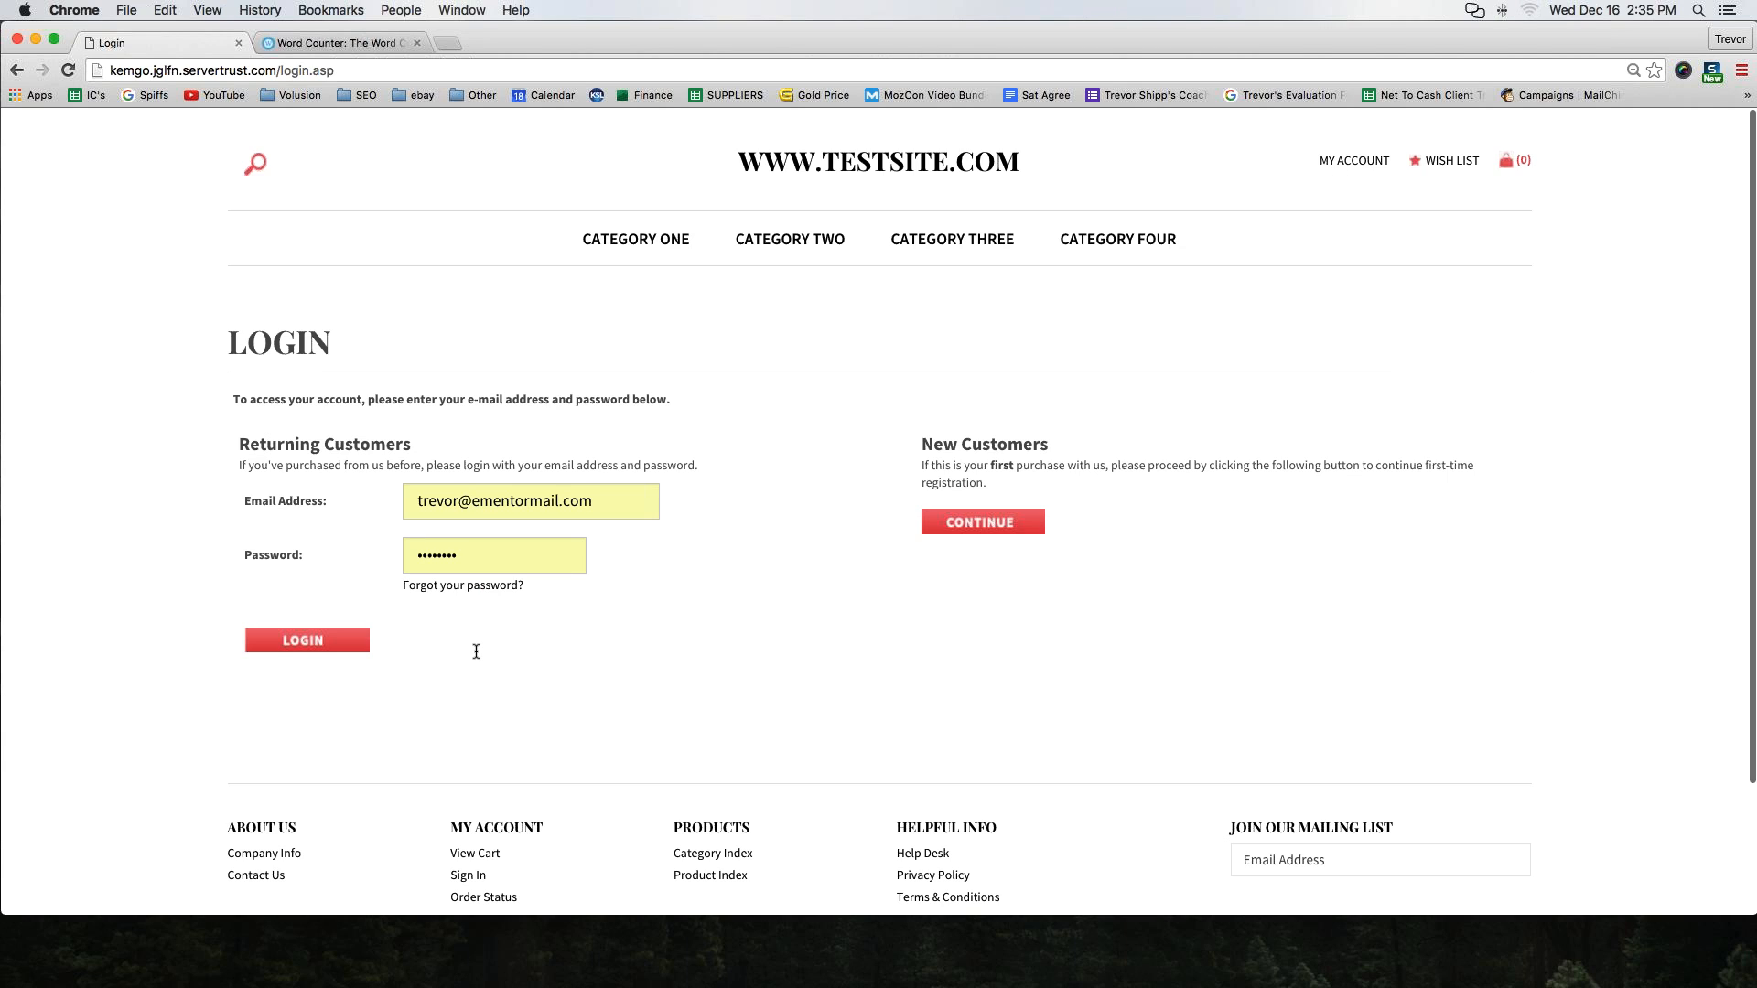
left_click(308, 640)
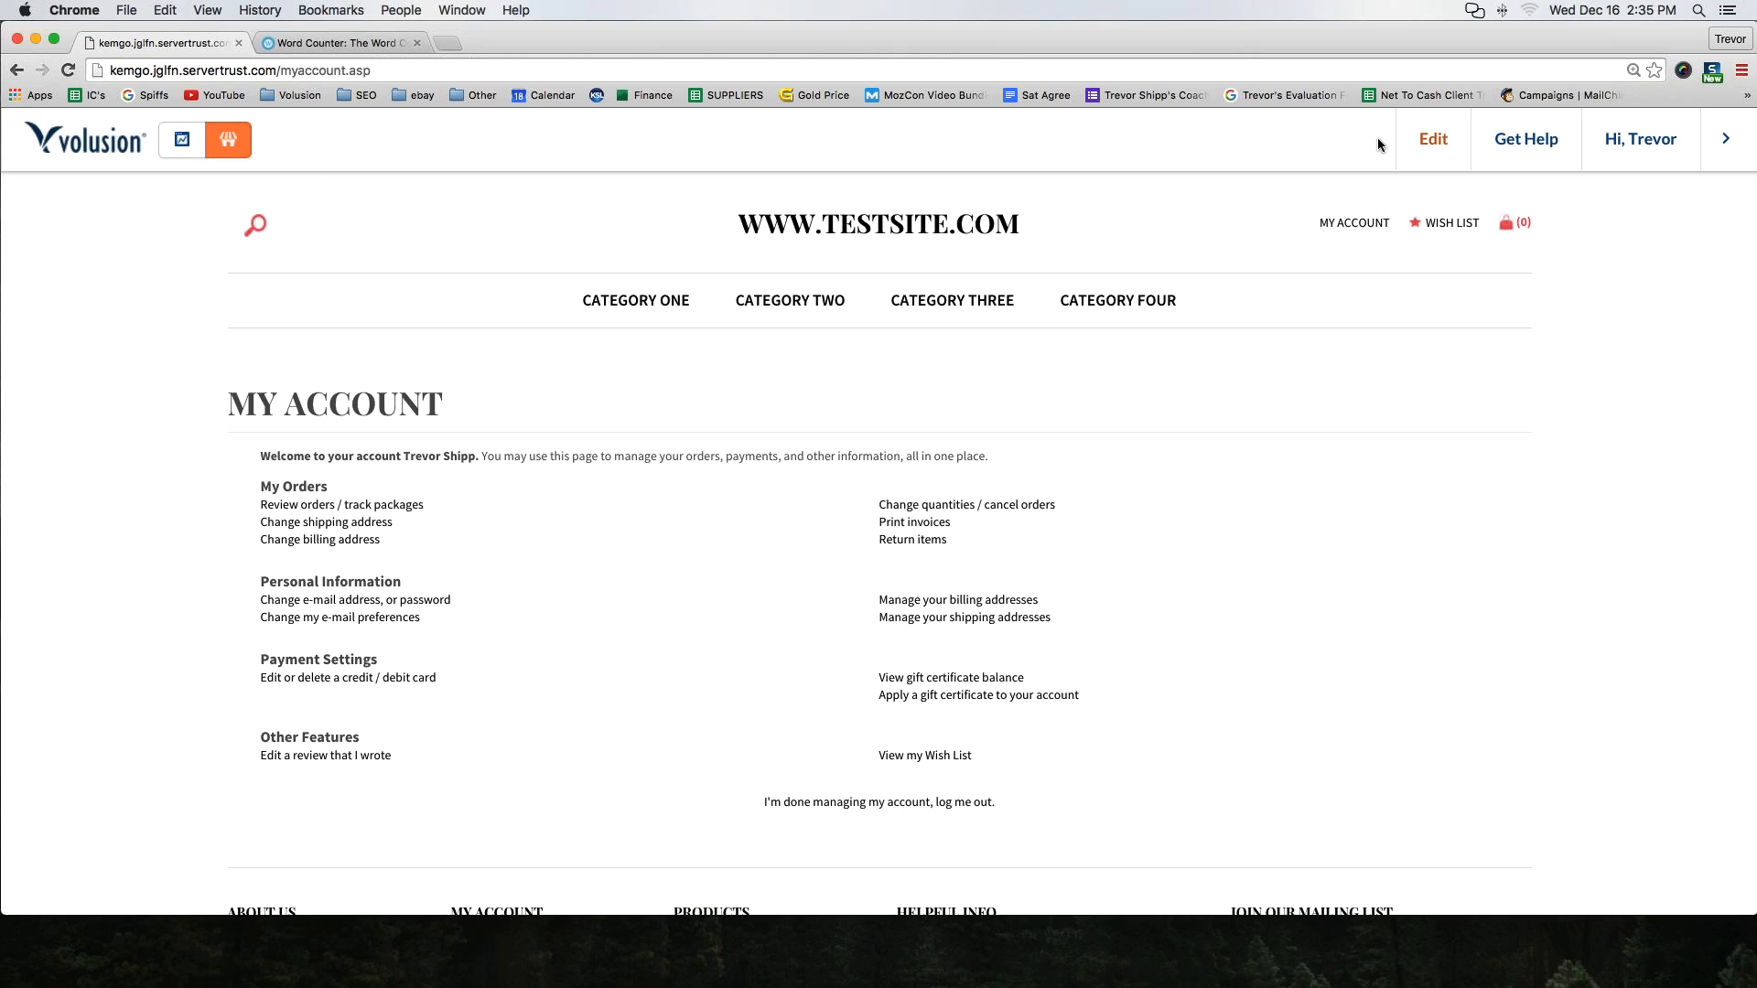
Collapse and expand the admin toolbar above the store page several times
mouse_move(1643, 133)
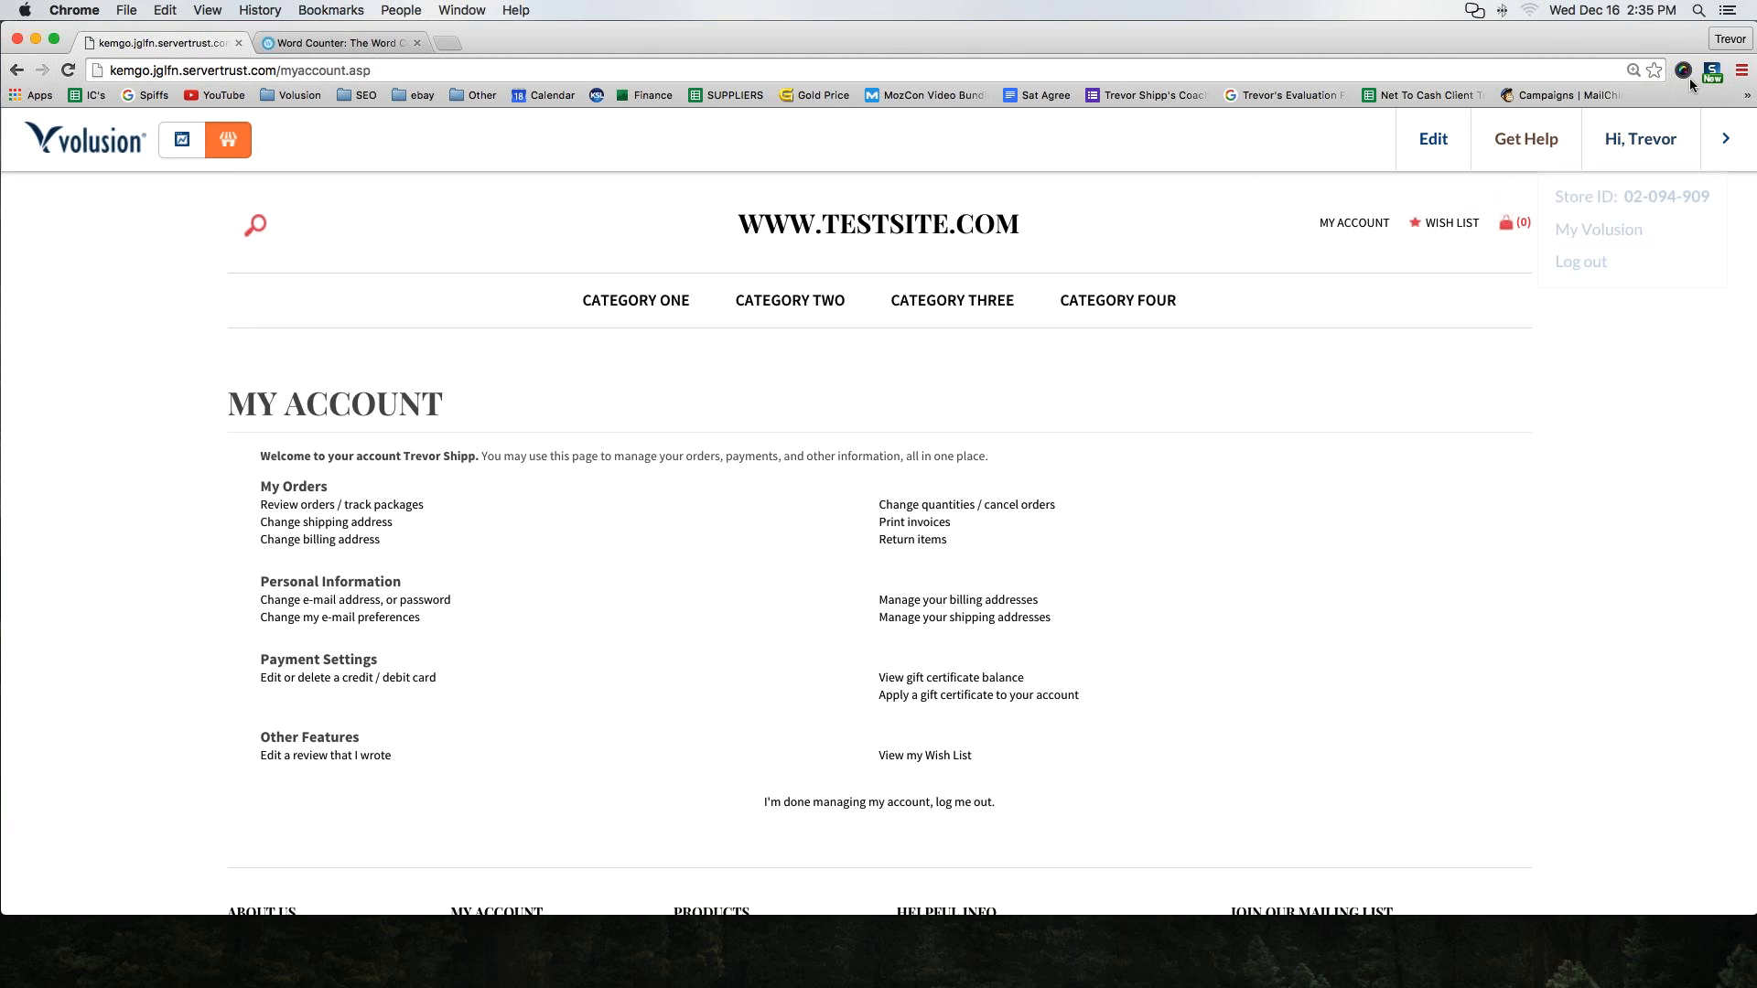
left_click_drag(1617, 42, 1607, 42)
left_click(1700, 144)
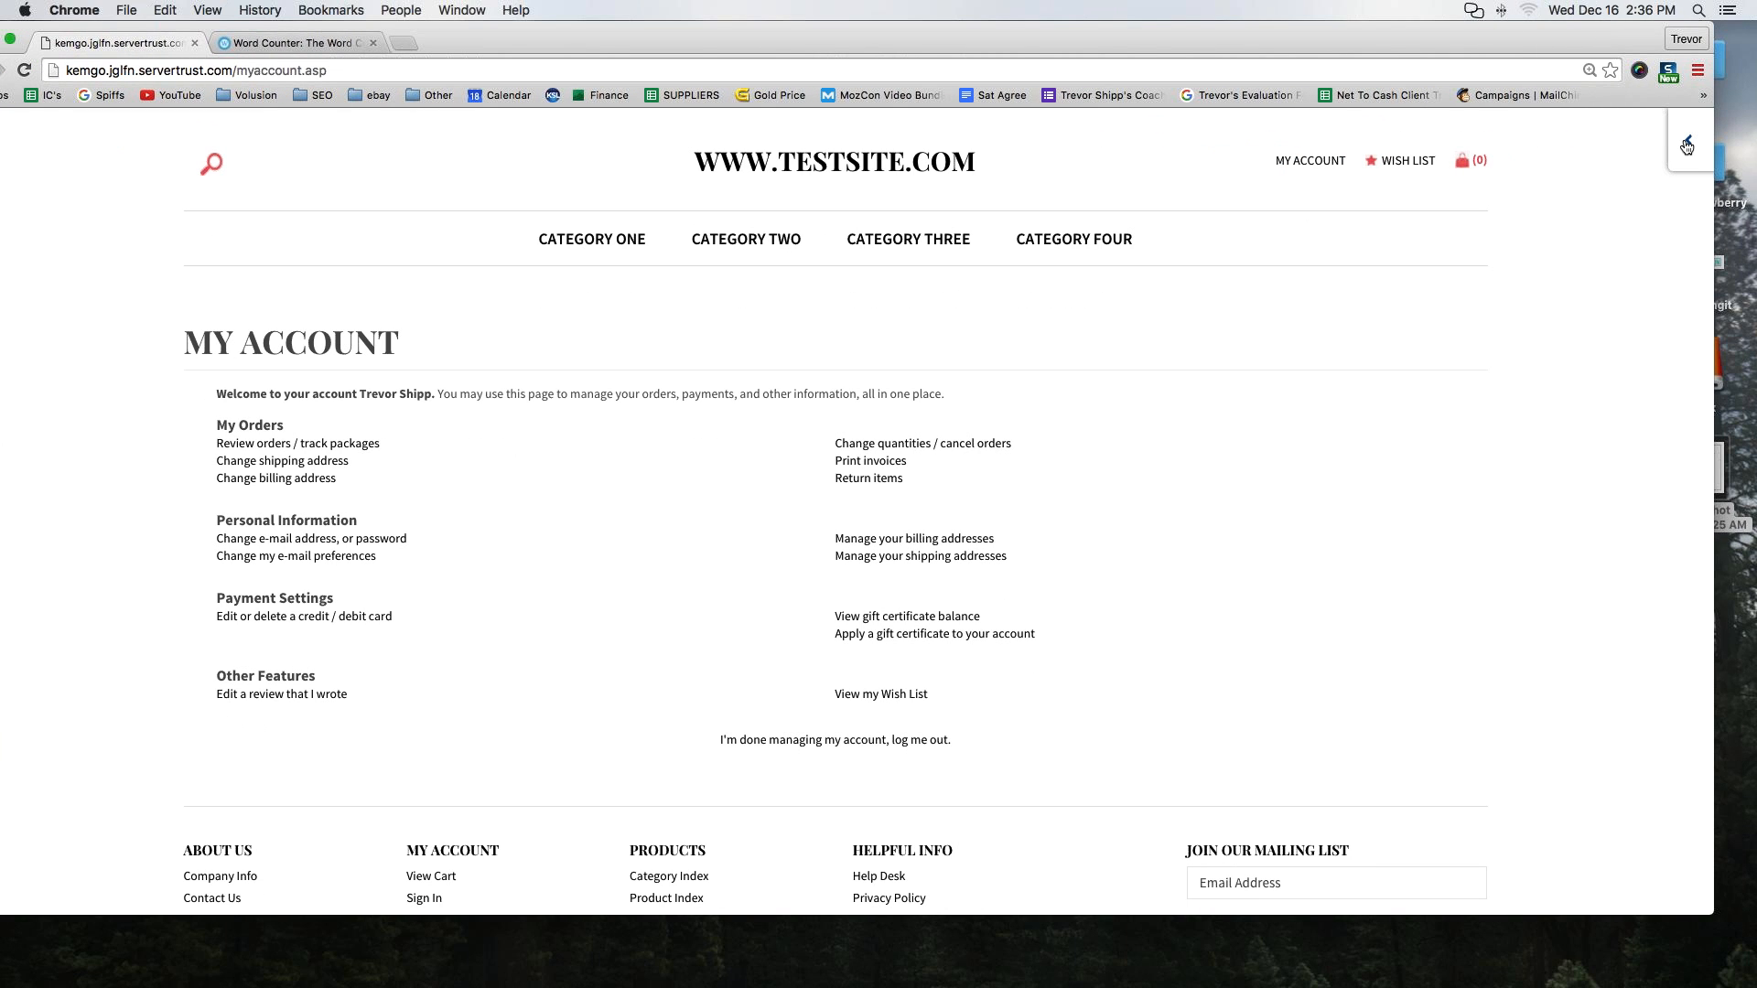
left_click(1688, 139)
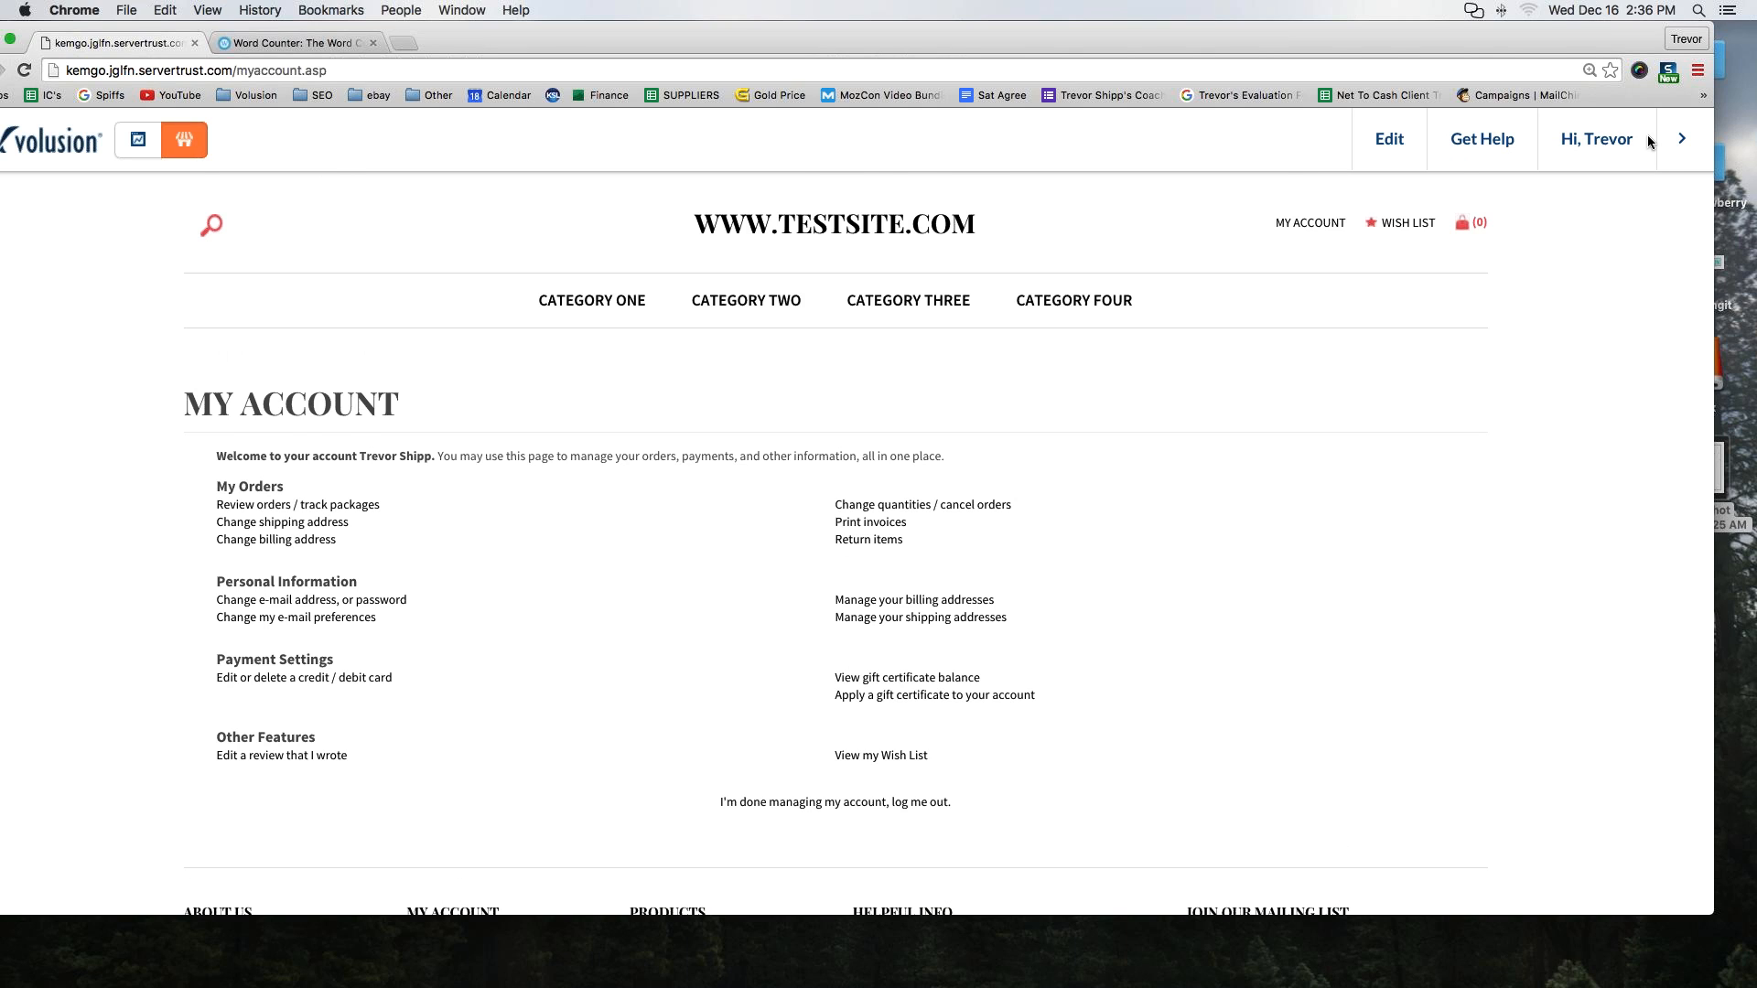
left_click(1681, 139)
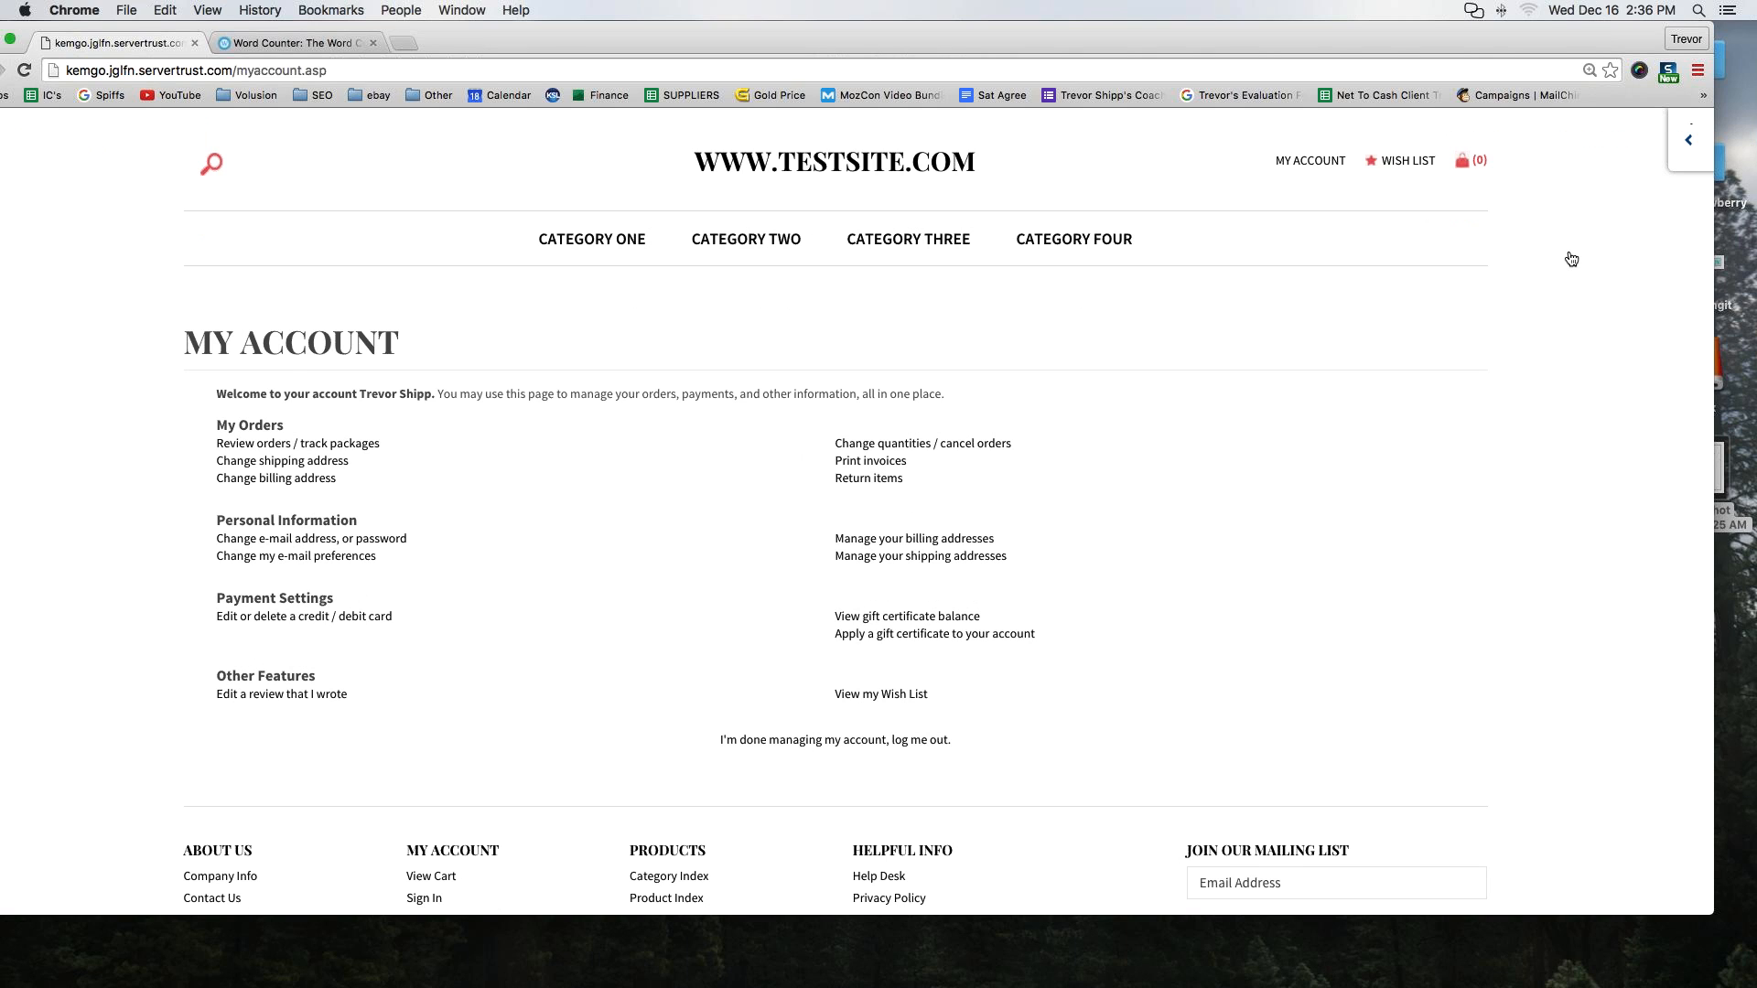
left_click(1688, 140)
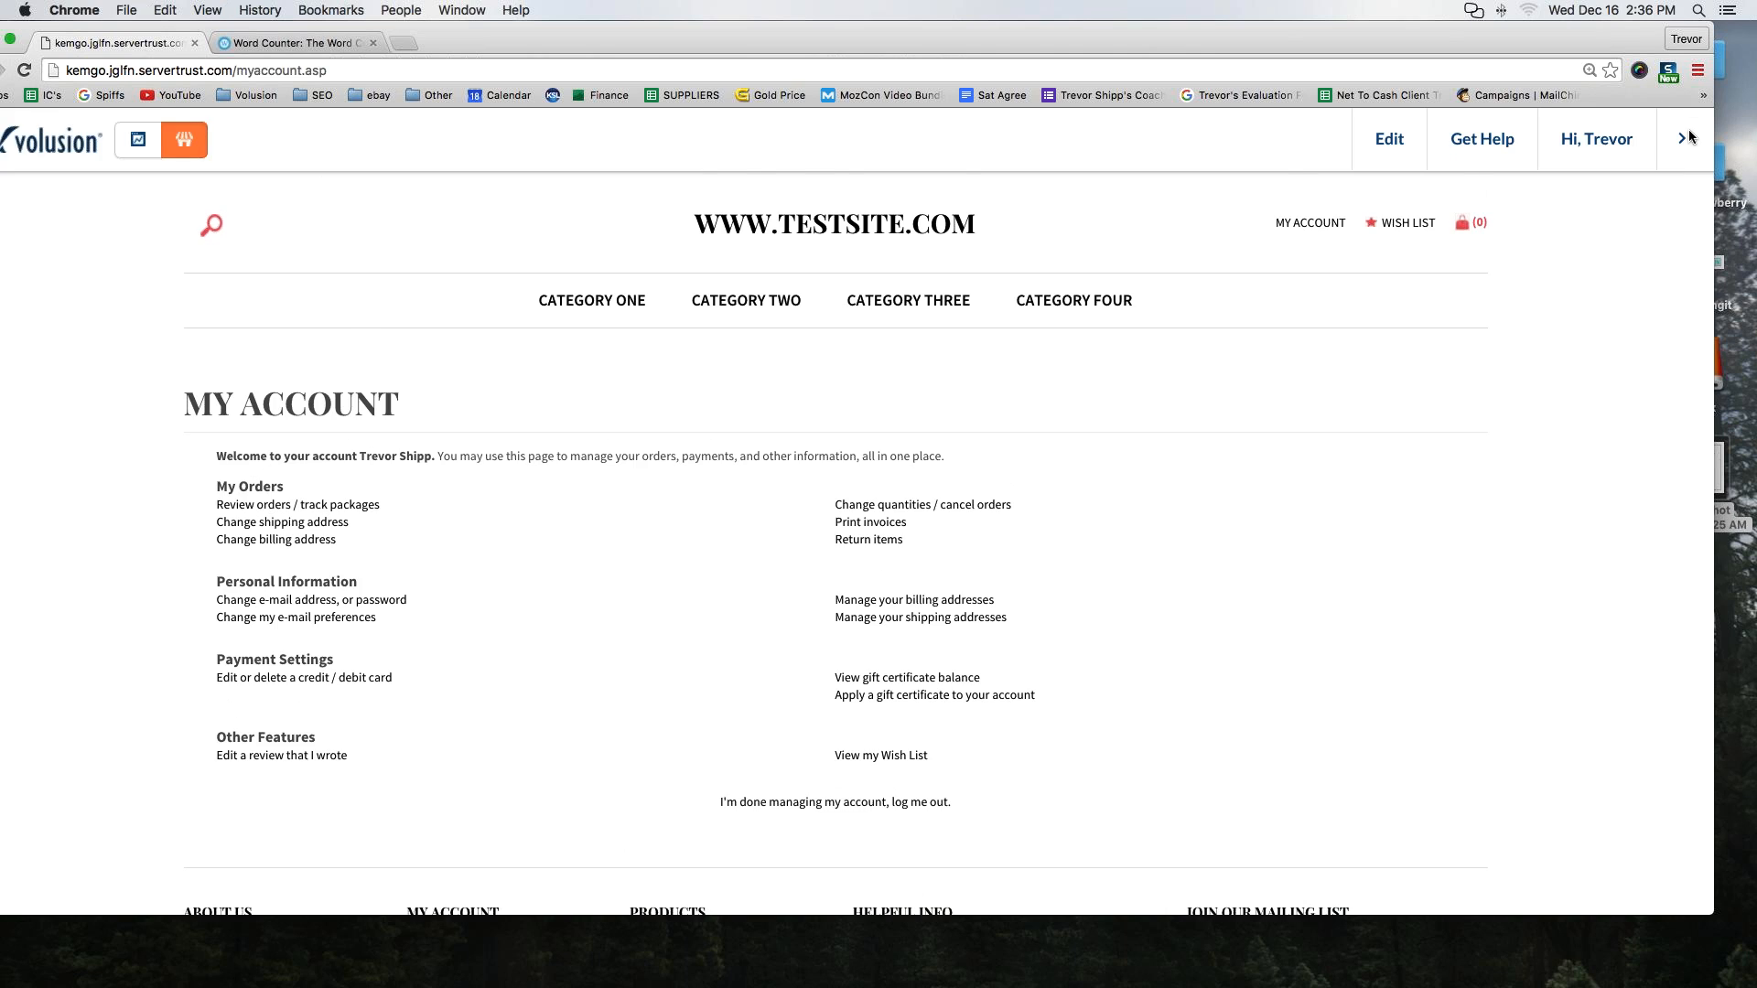
left_click(1690, 137)
left_click(1689, 139)
mouse_move(1664, 153)
left_click_drag(583, 40, 628, 40)
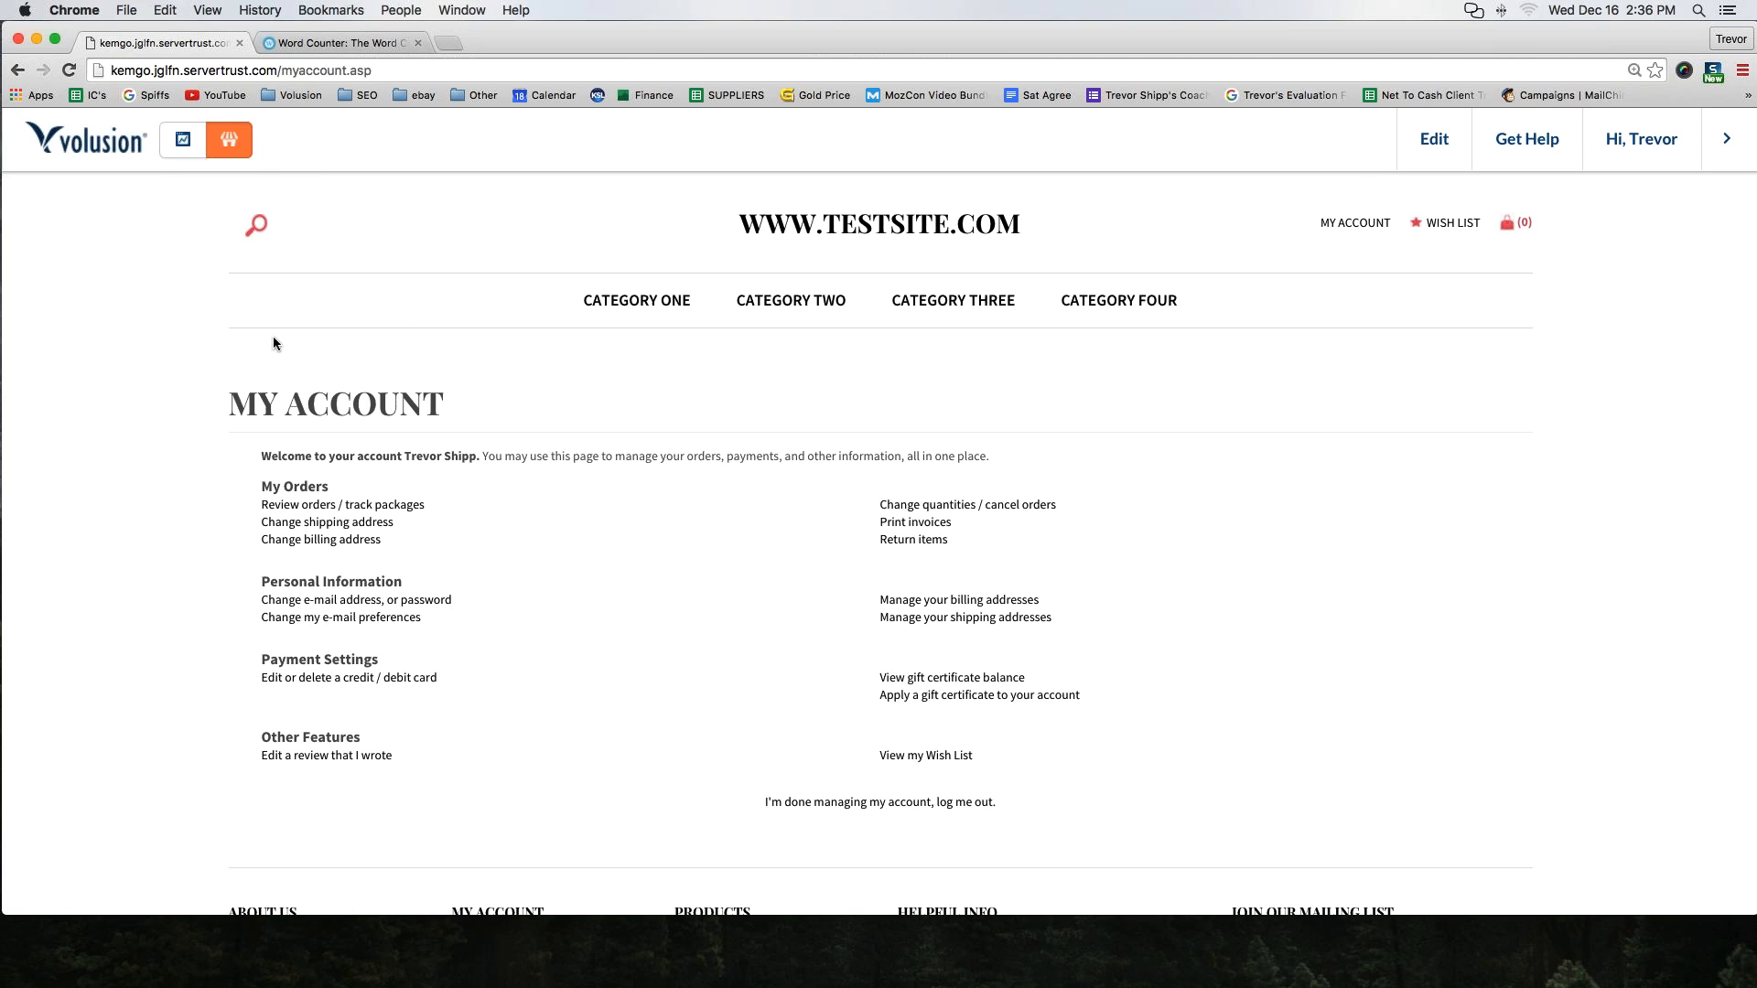
Scroll through the My Account page to review its sections and footer
left_click(263, 400)
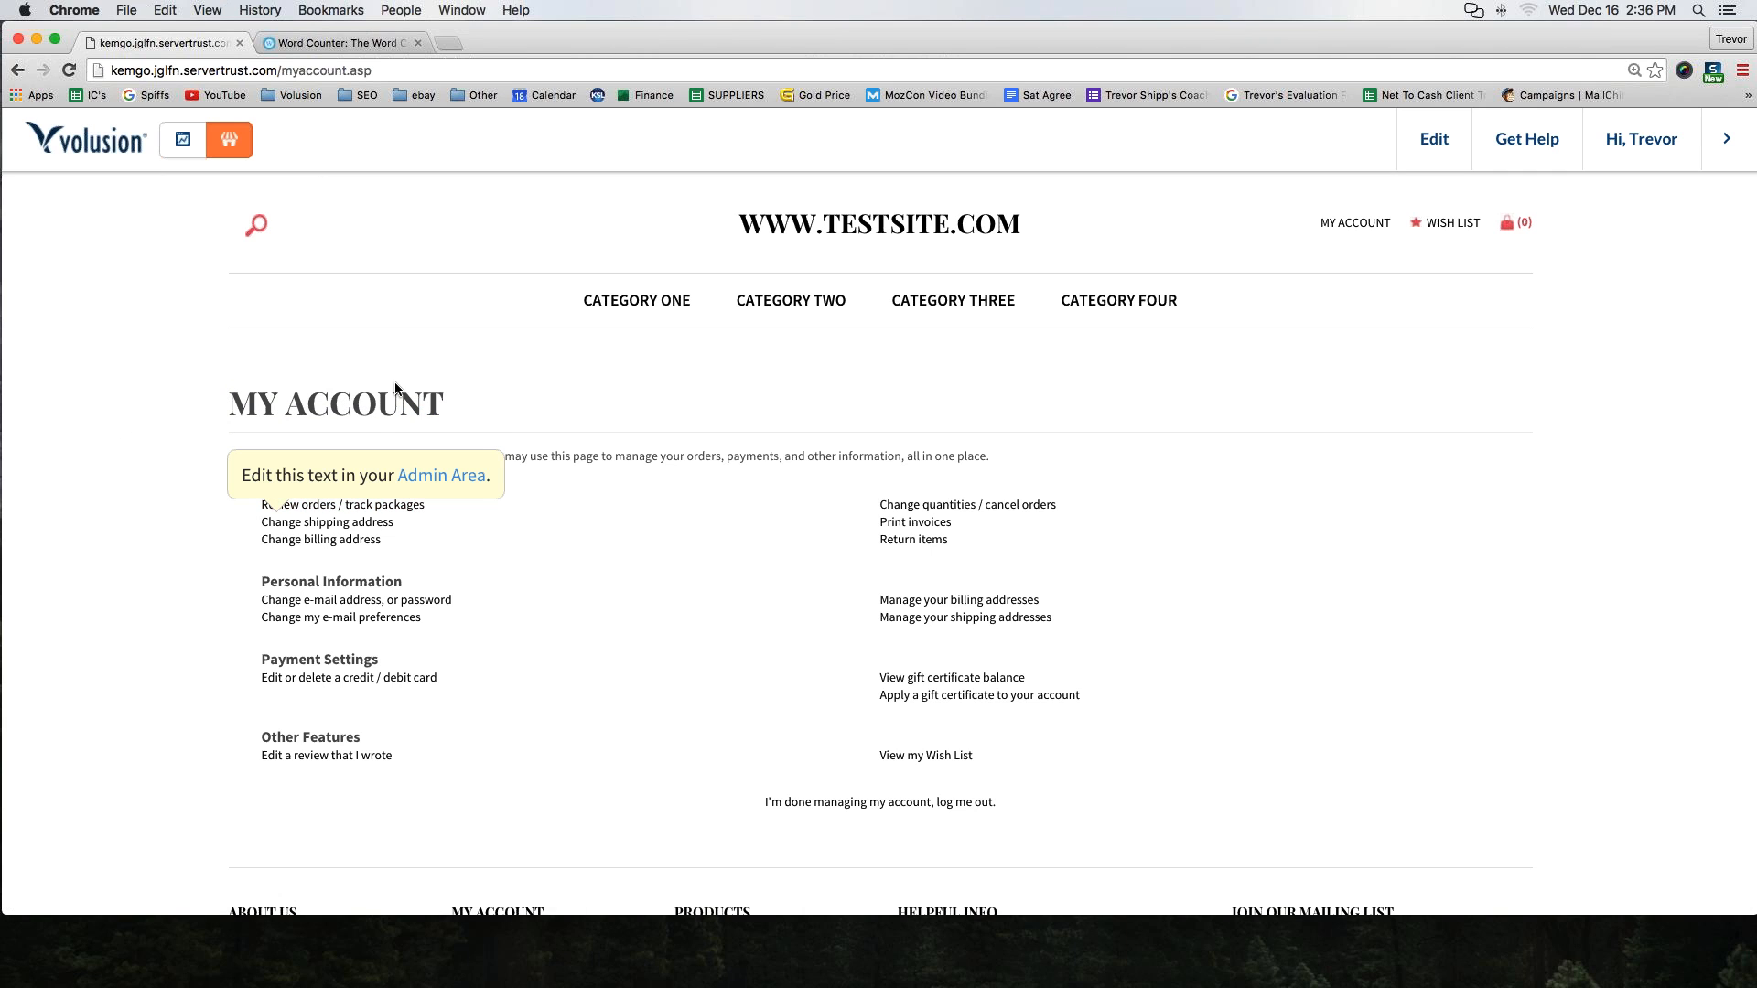
scroll(262, 400, "down", 3)
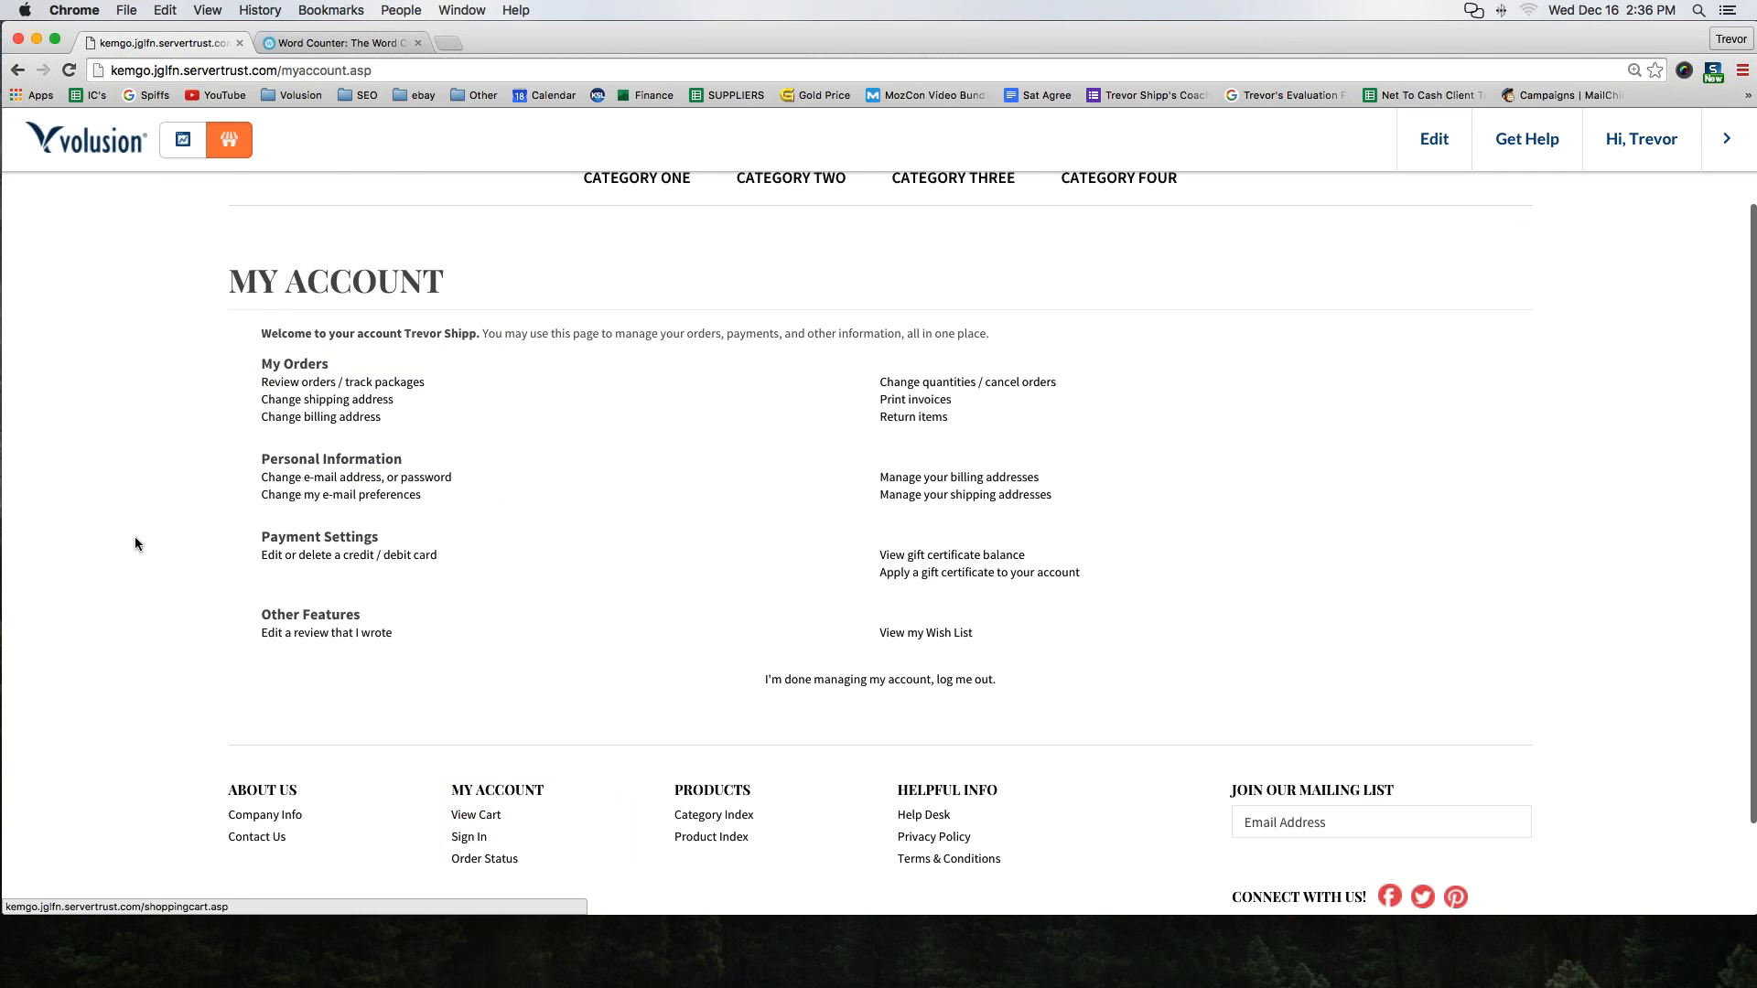
scroll(133, 549, "down", 3)
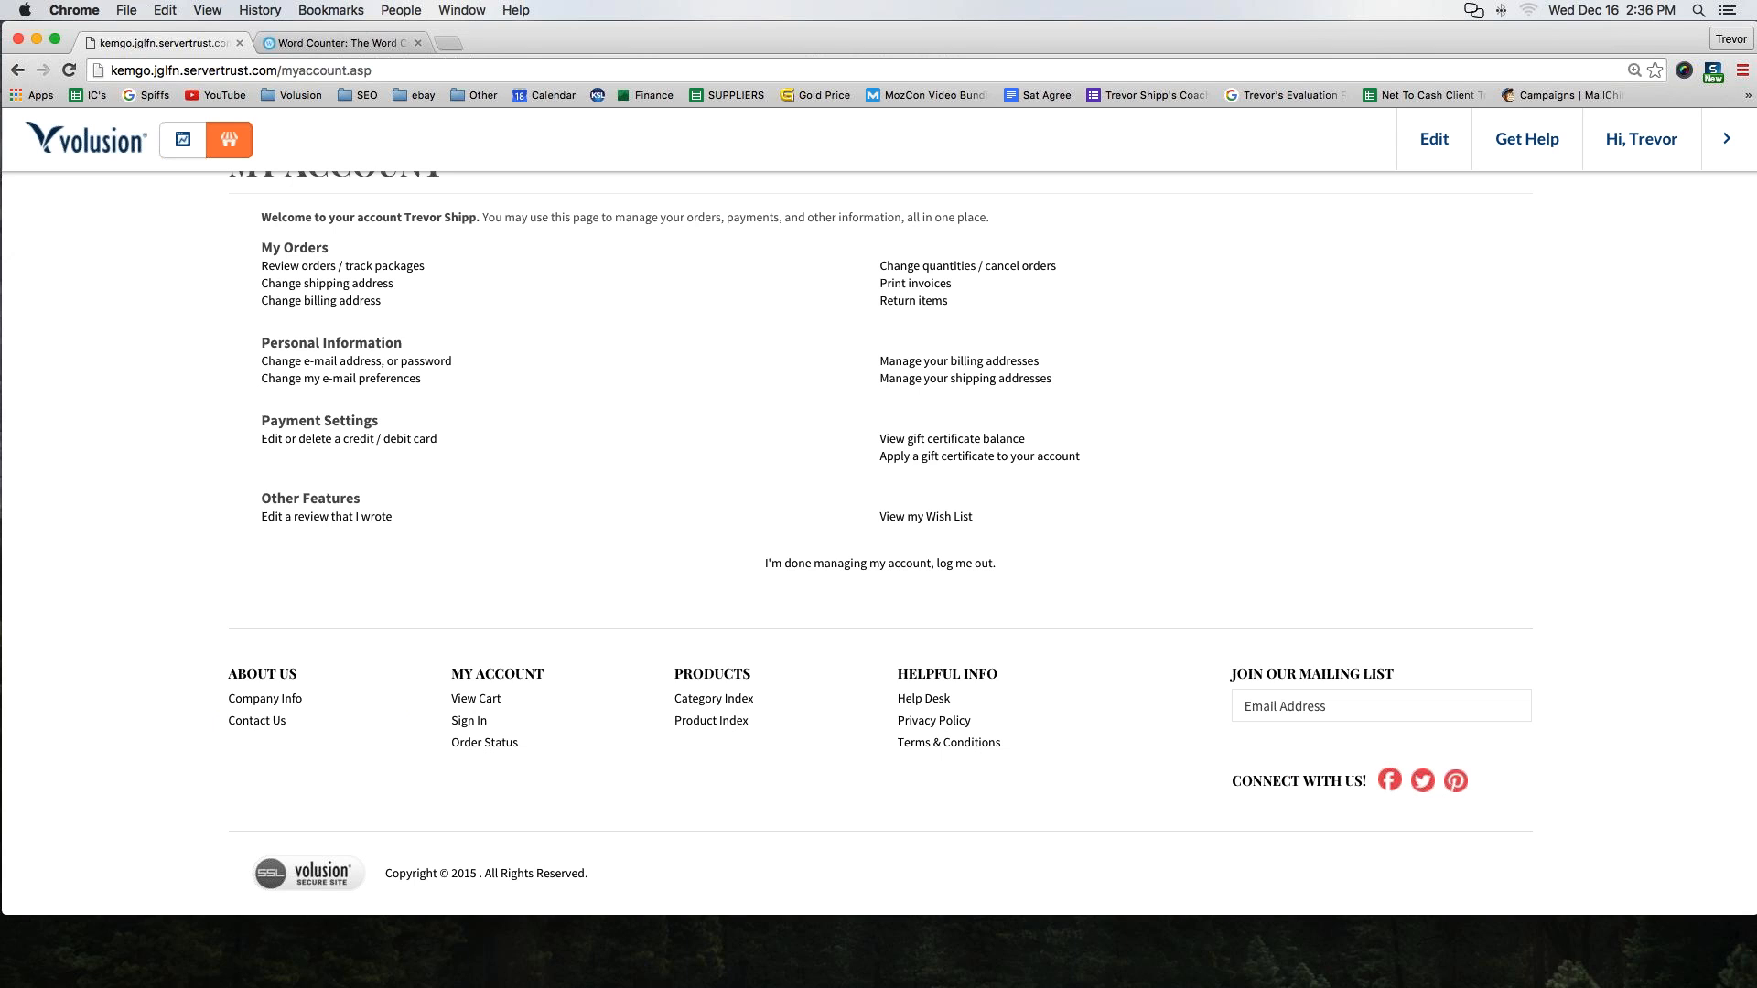
scroll(490, 535, "up", 5)
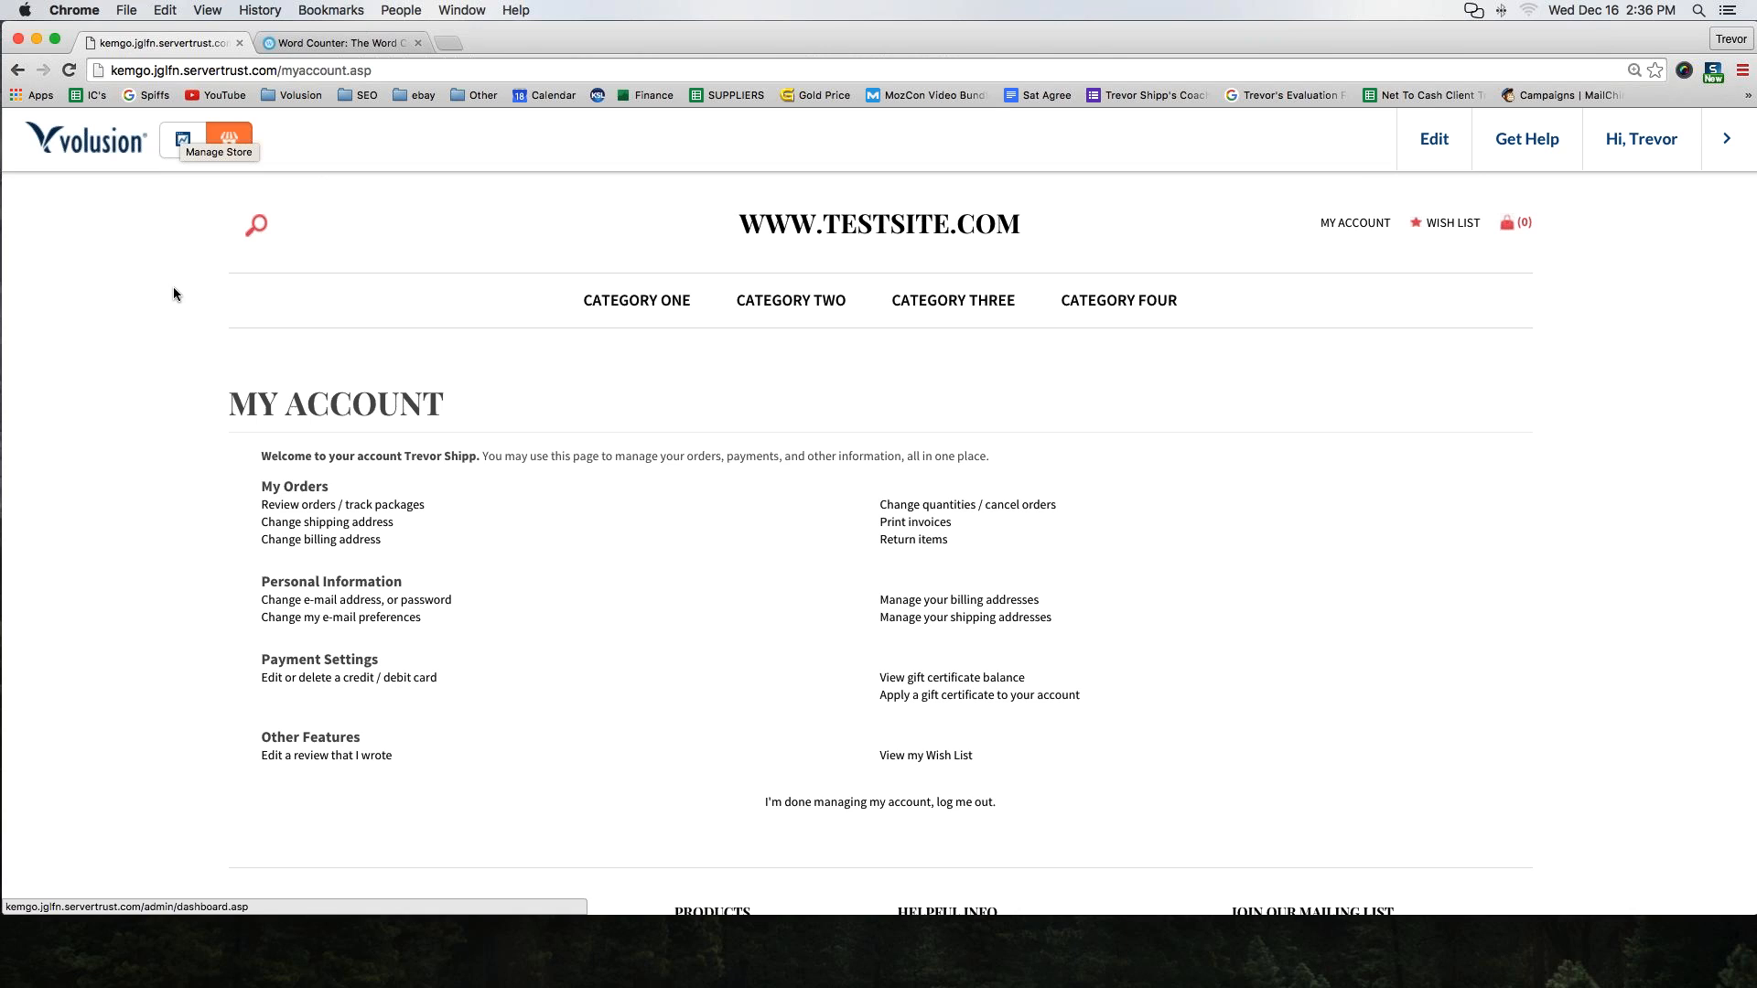
Switch back and forth between the admin dashboard and the storefront using the admin toolbar
left_click(182, 139)
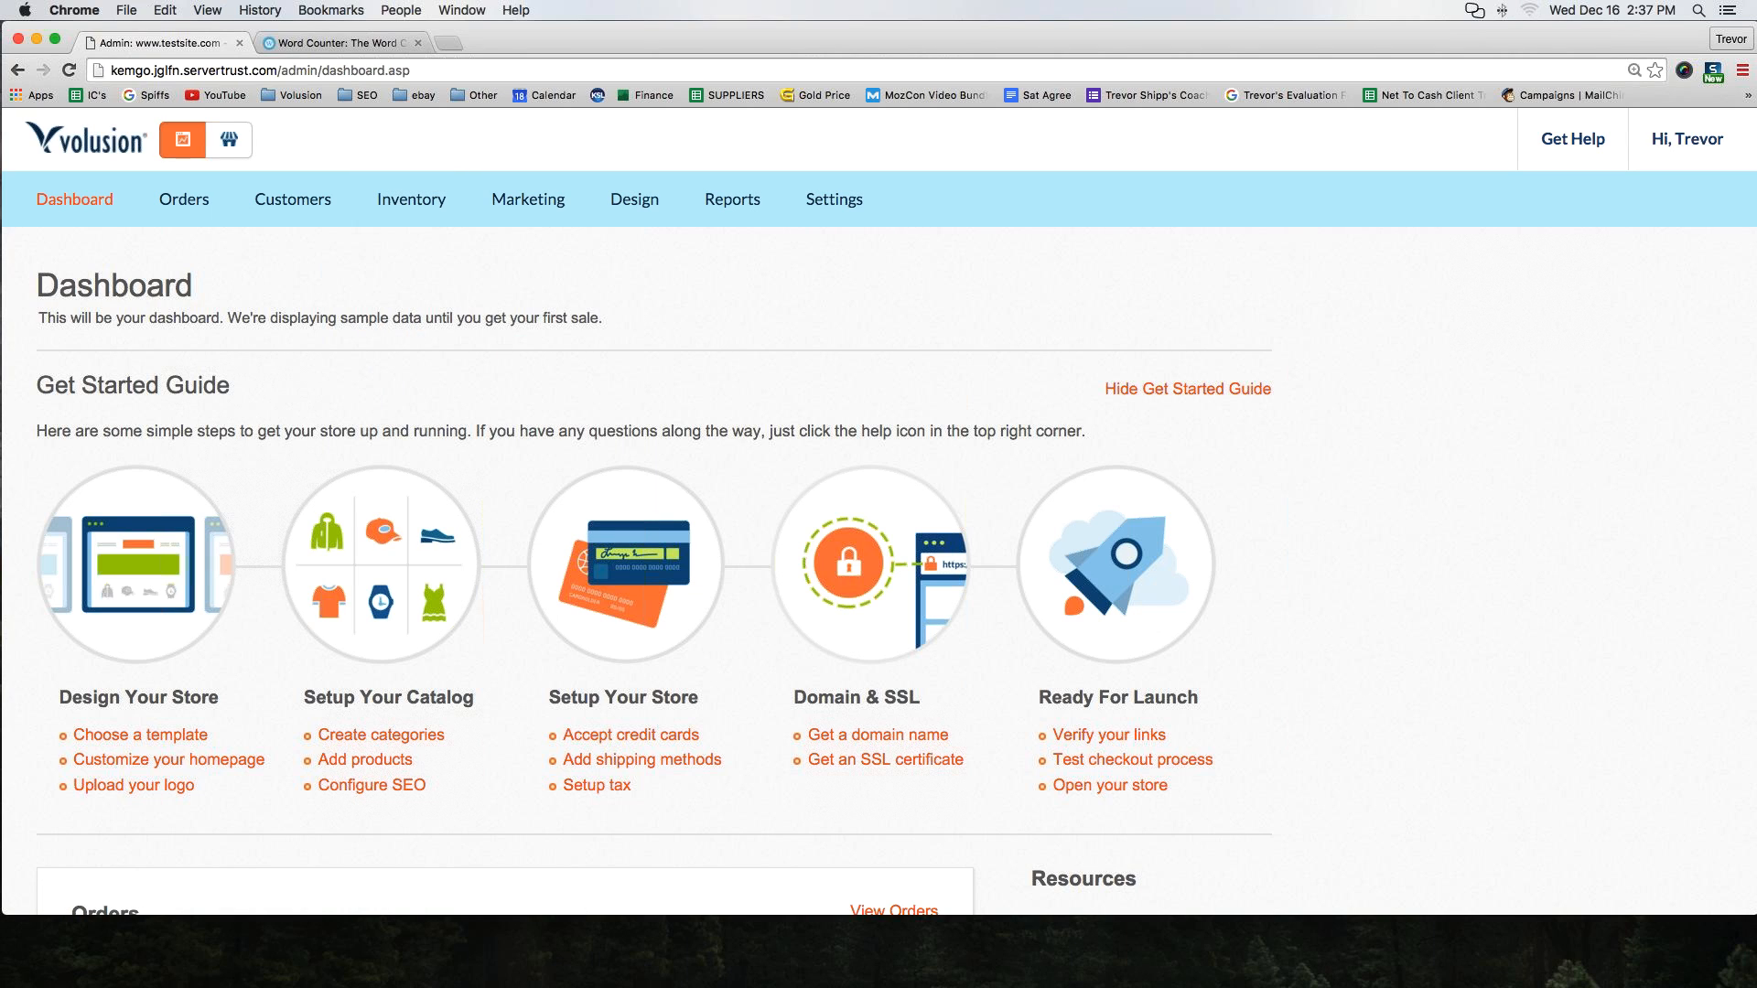
left_click(236, 141)
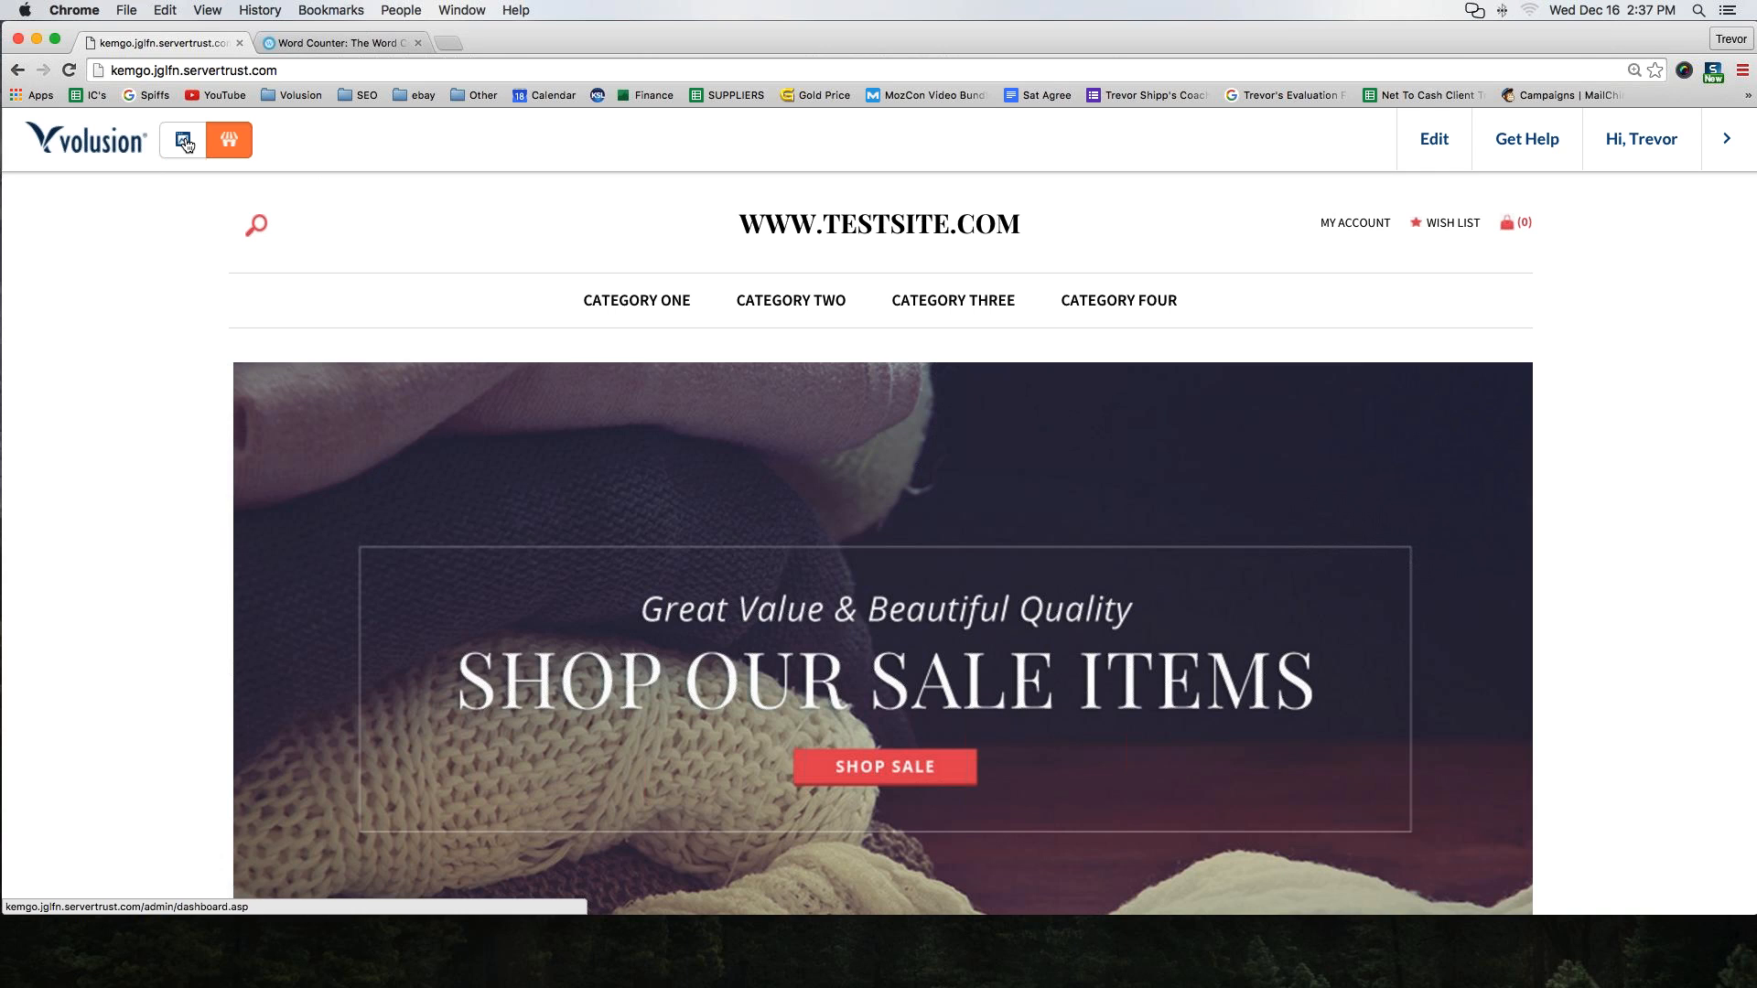
left_click(186, 144)
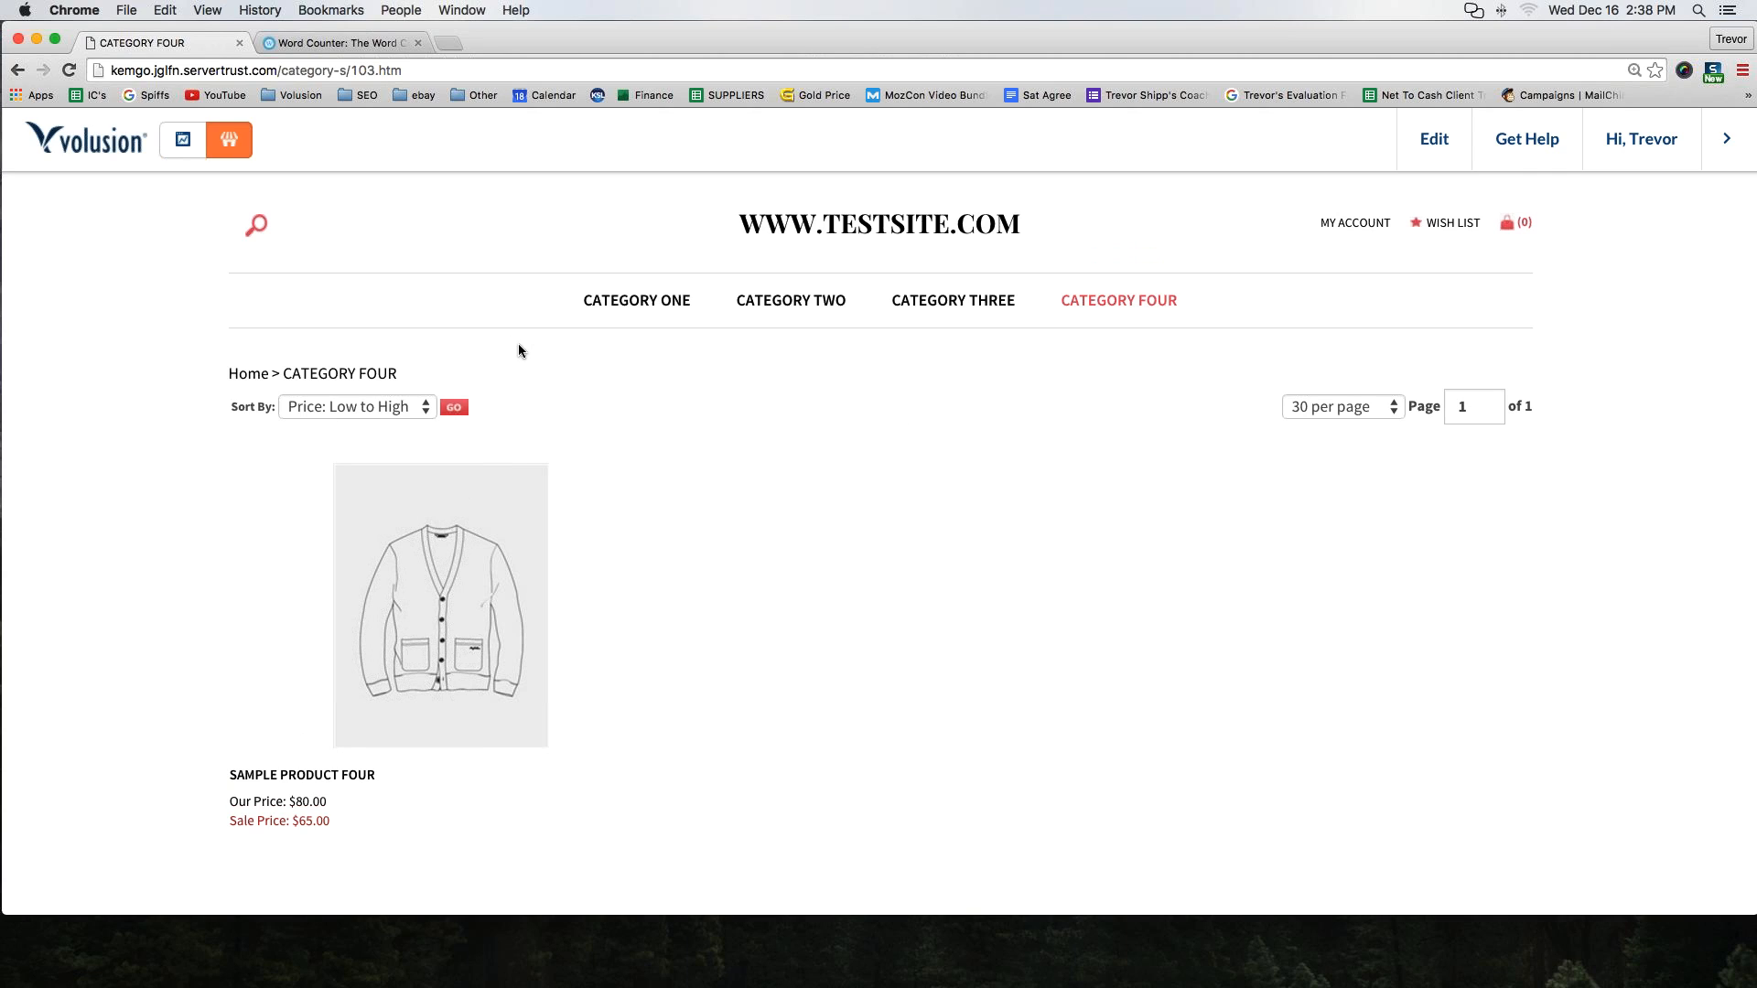
left_click(185, 146)
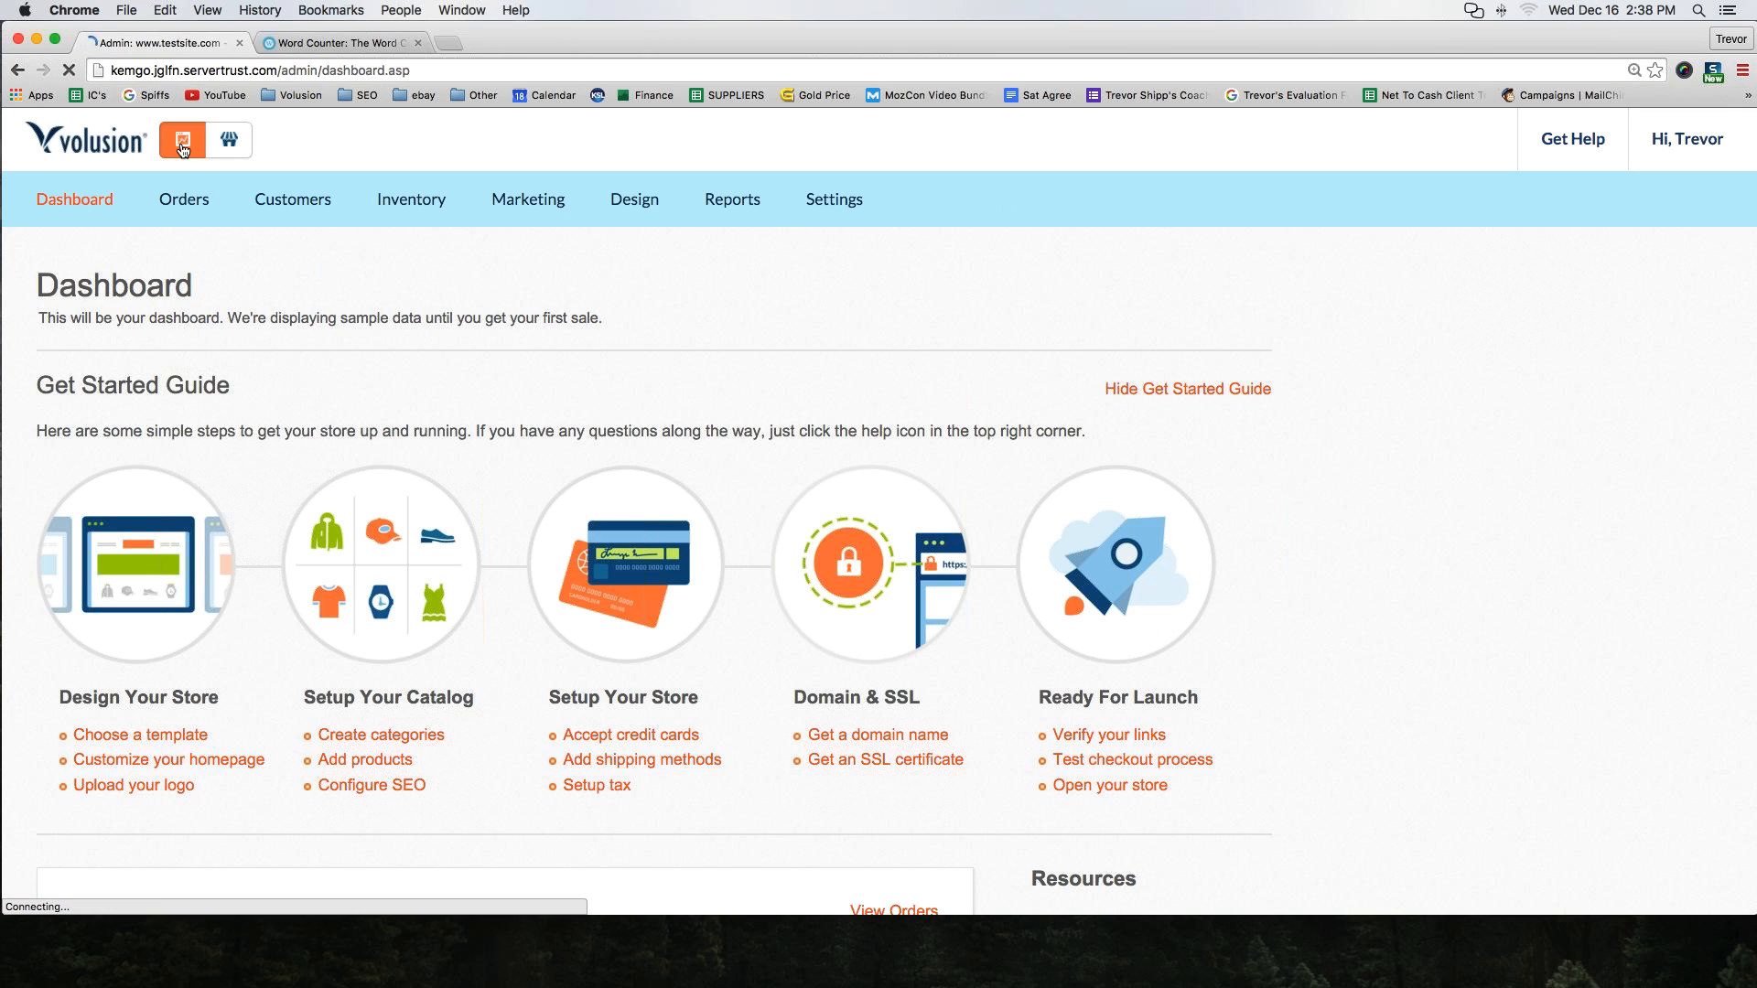
left_click(224, 142)
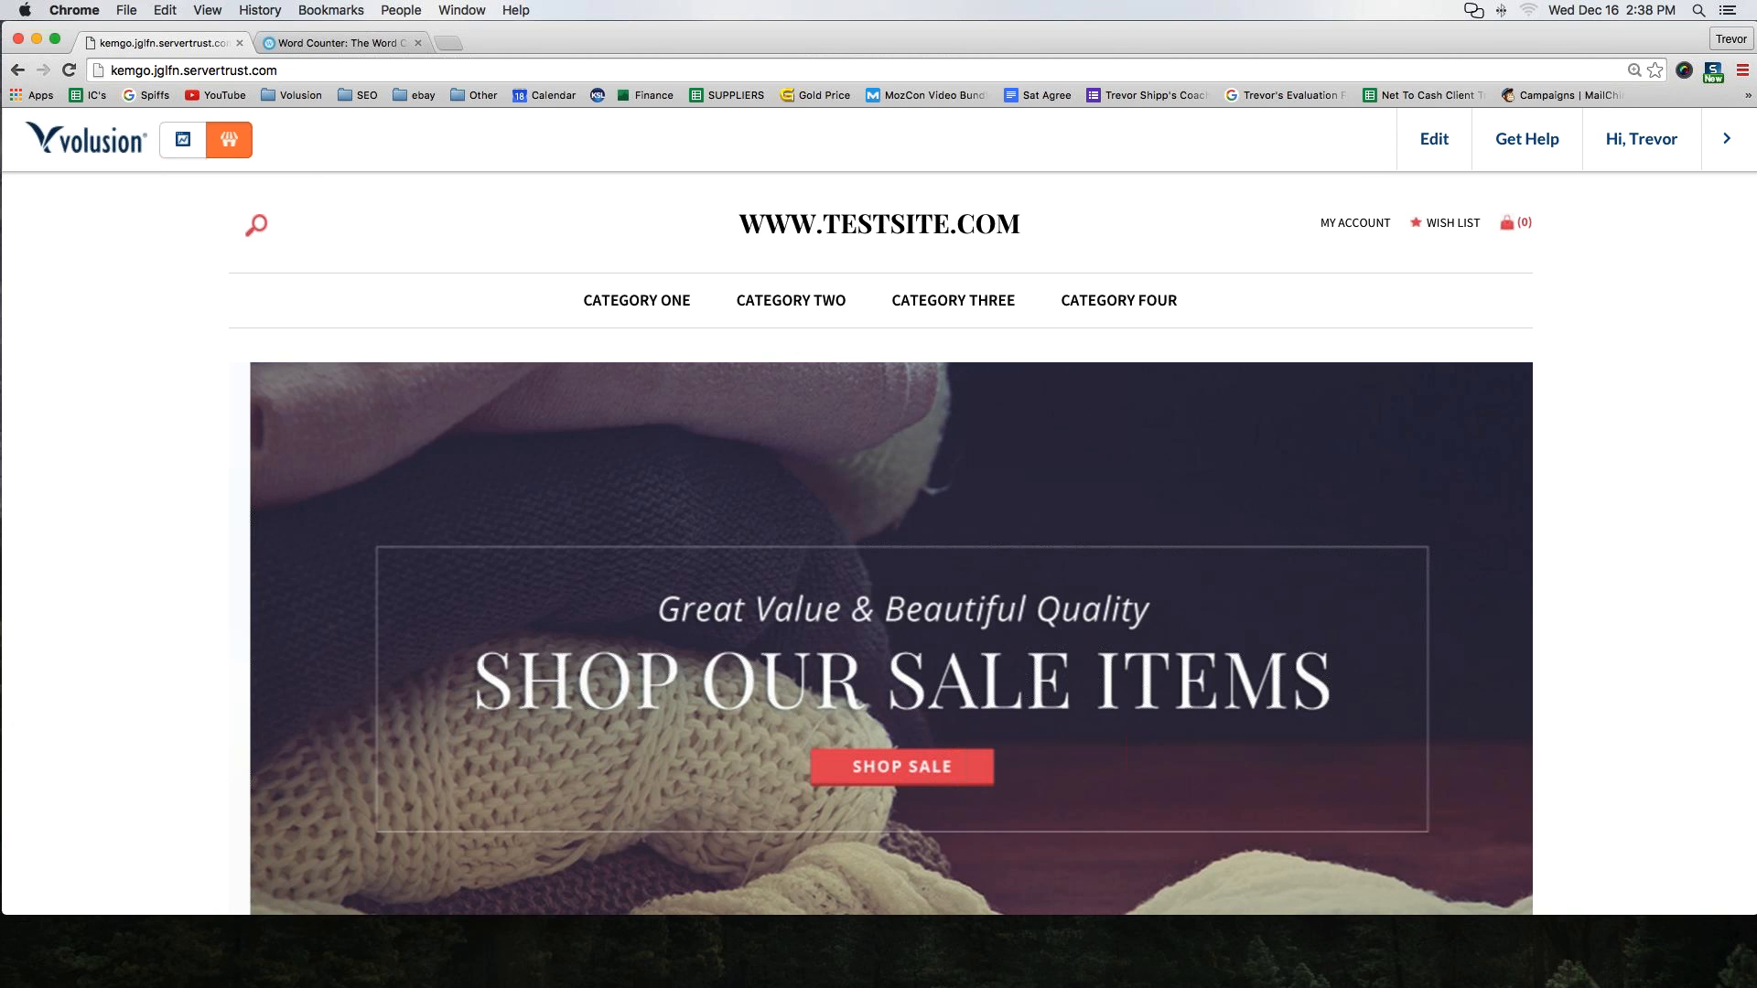
left_click(169, 145)
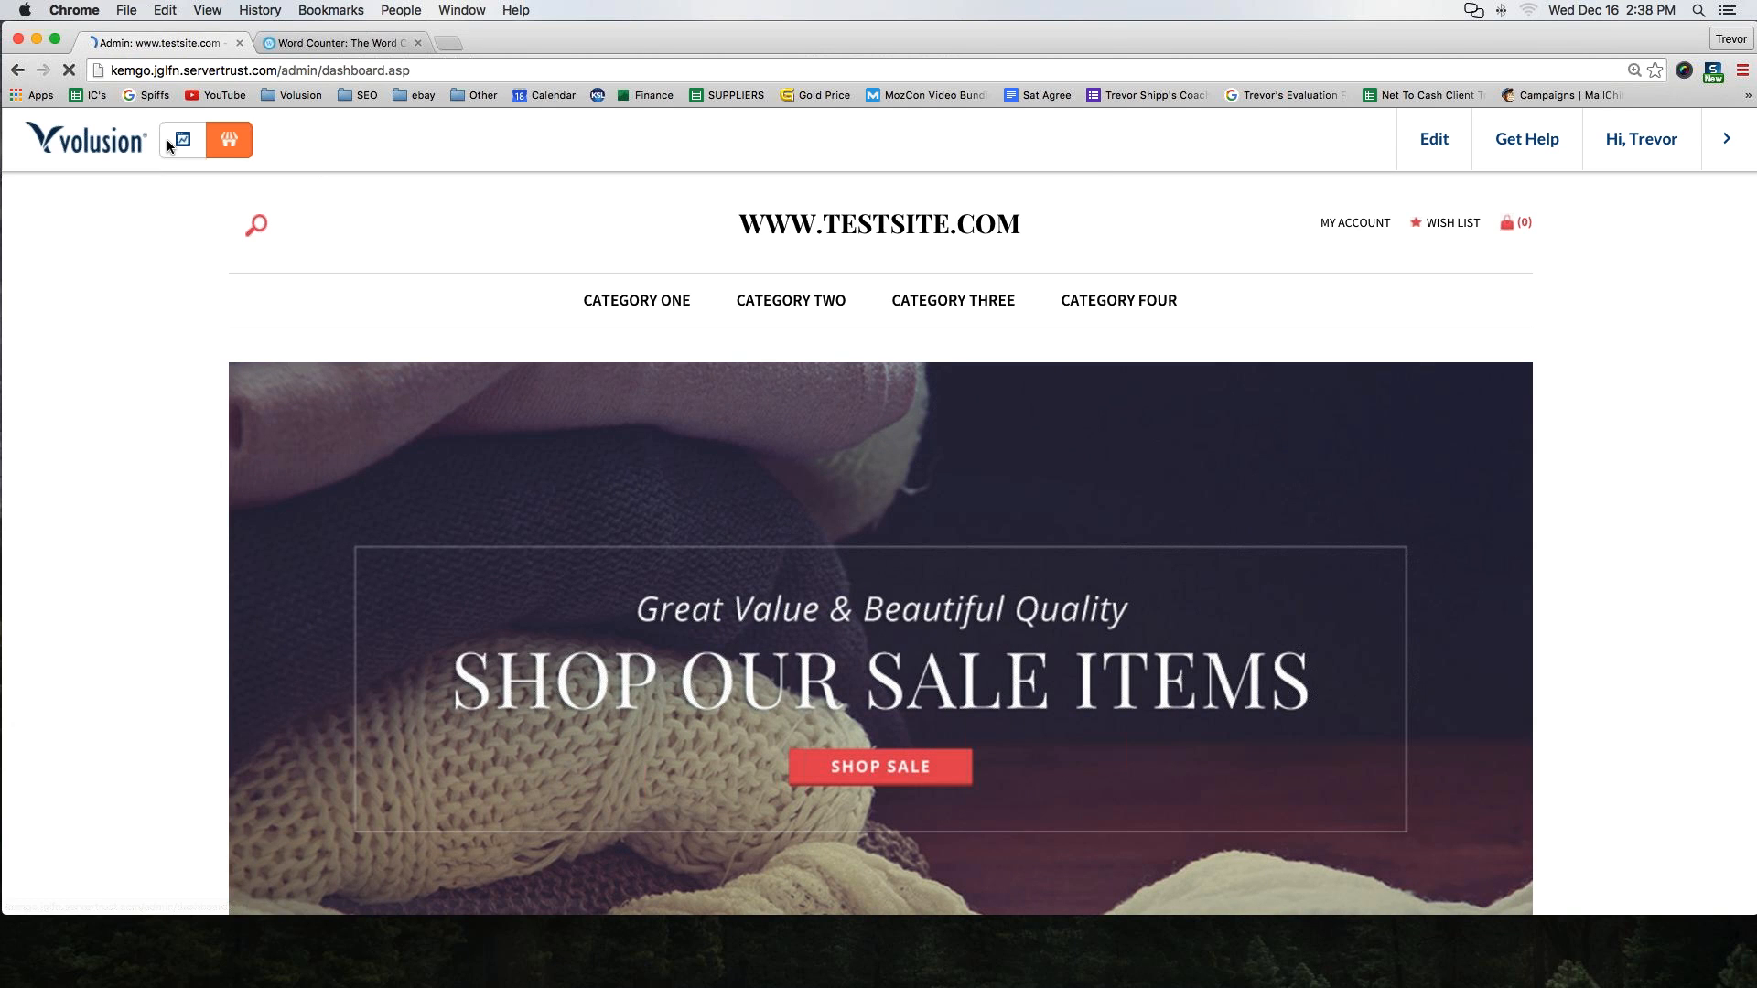
In the Word Counter tab, replace the notes below the title with the heading General Tips
key("ctrl+Tab")
scroll(254, 410, "down", 1)
key("super+a")
scroll(182, 238, "up", 10)
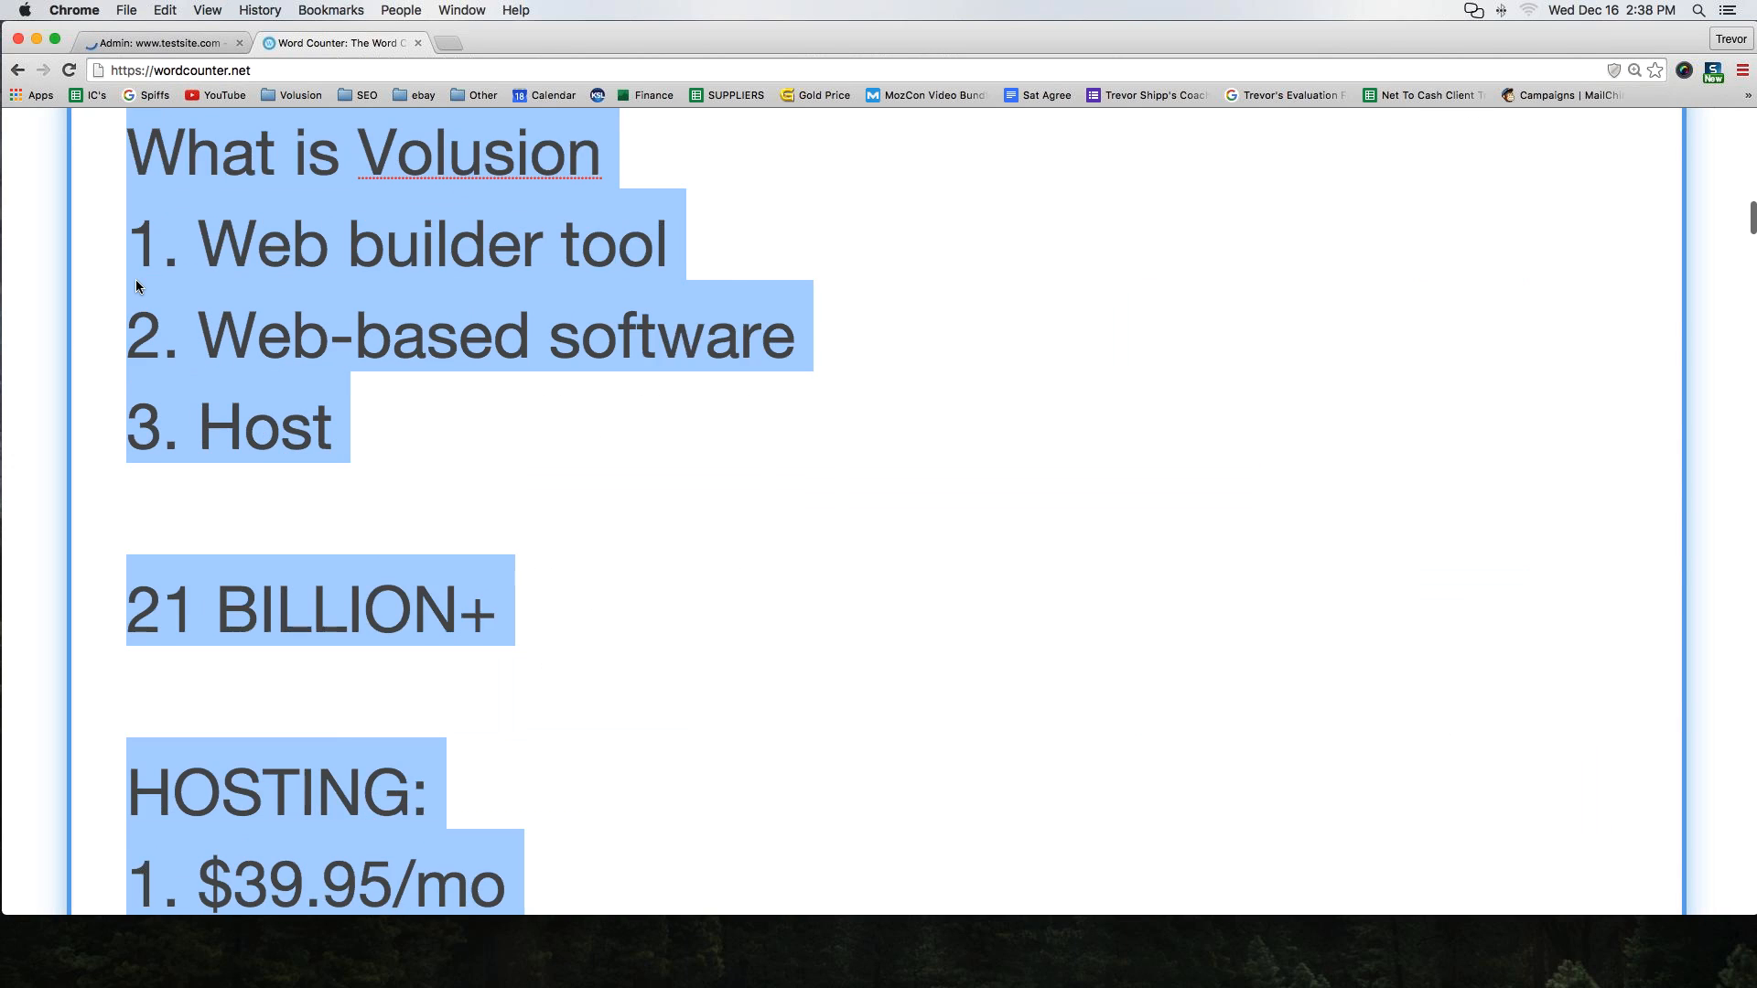
scroll(137, 412, "up", 5)
left_click(139, 555, "shift")
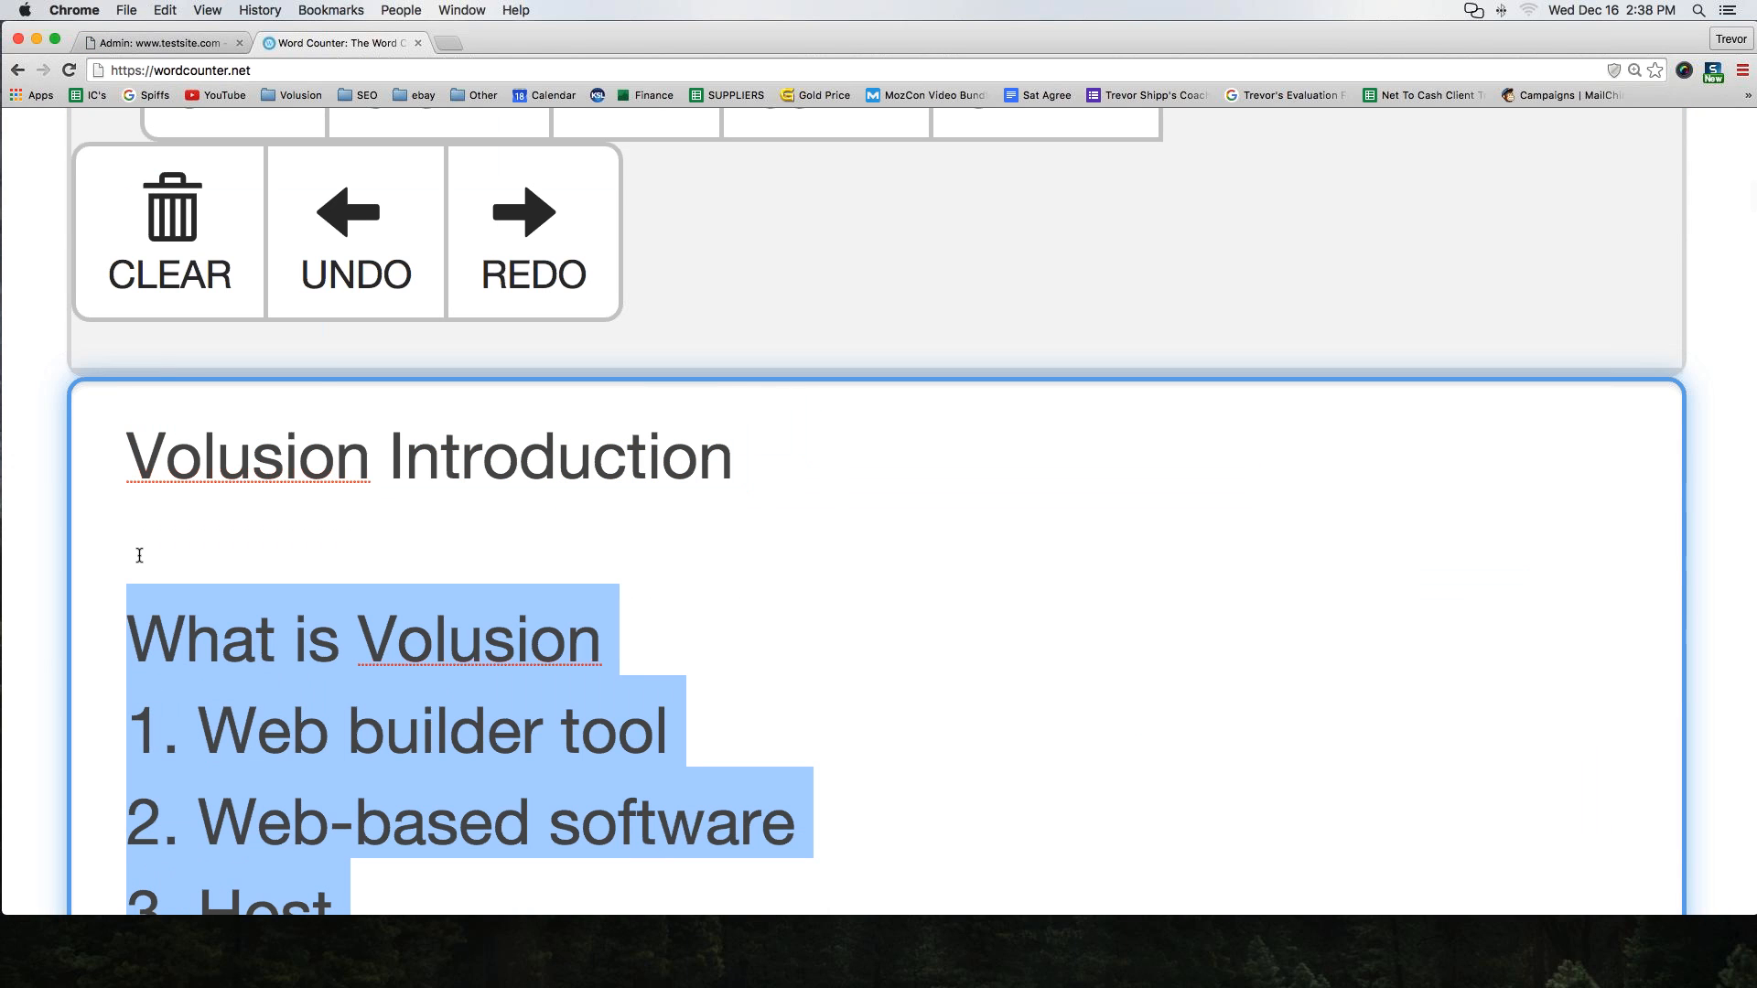
type("General Tips")
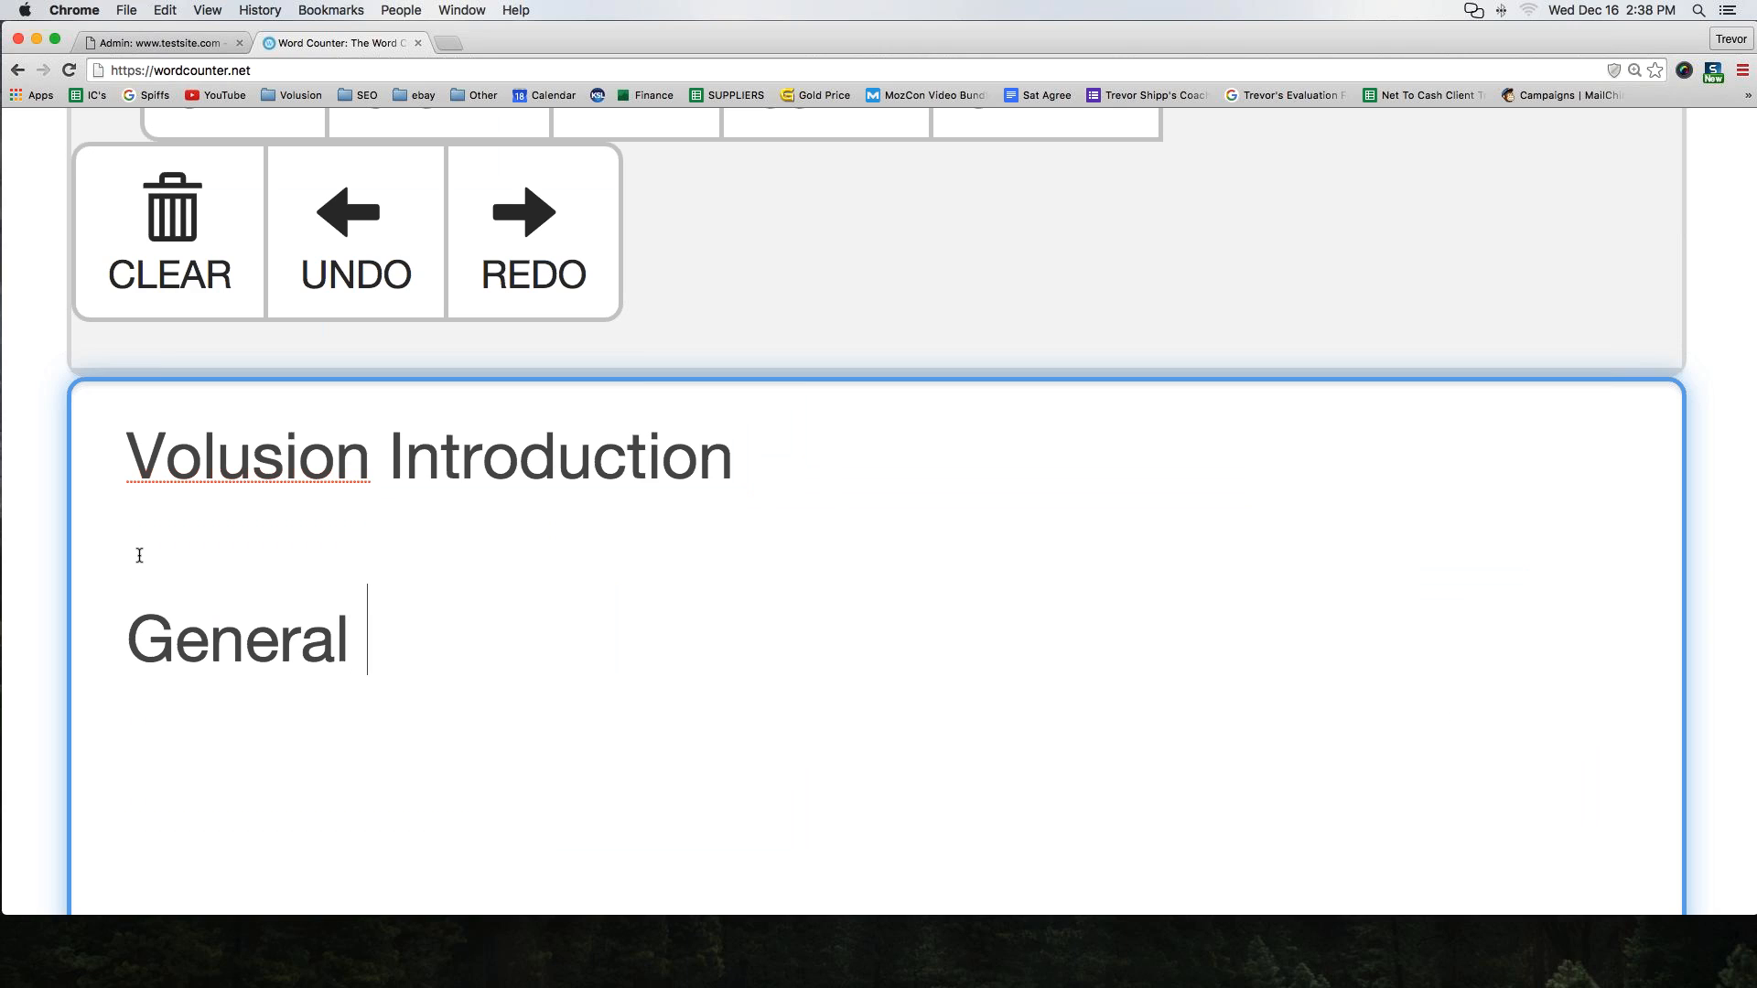
Add the first tip: 1. USE GOOGLE CHROME! No IE. No Firefox. No Safari
key("Return")
type("1. US")
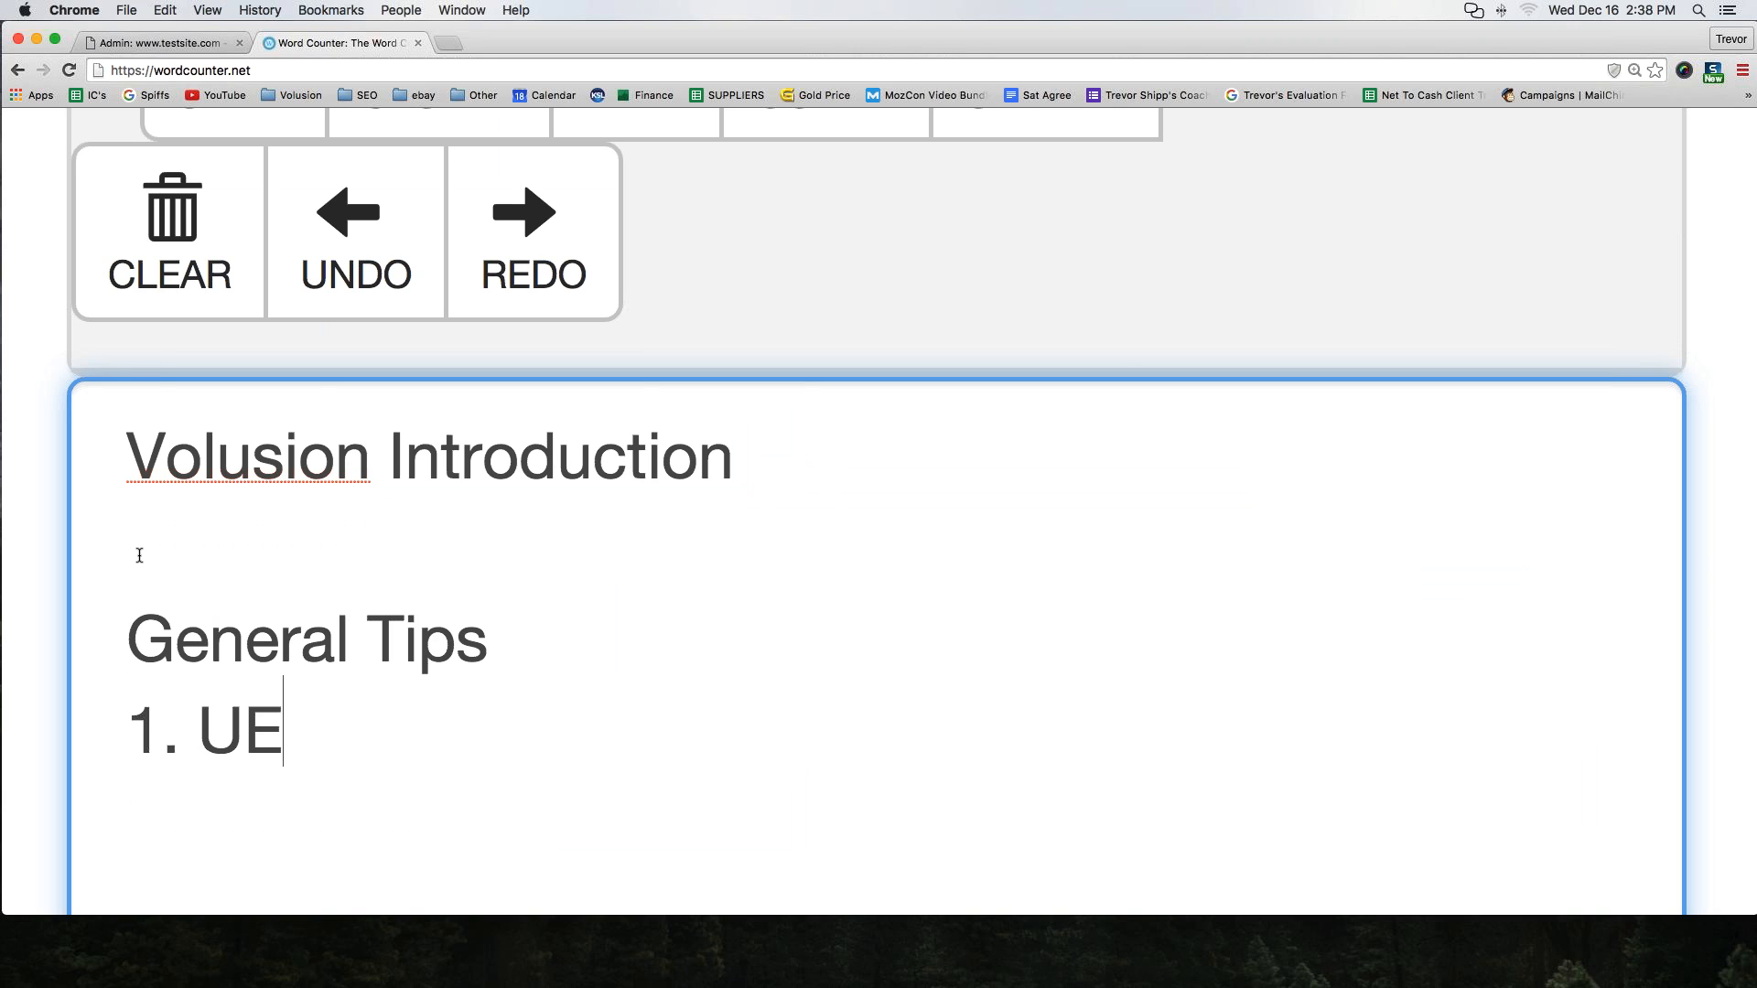
type("E GOOGLE")
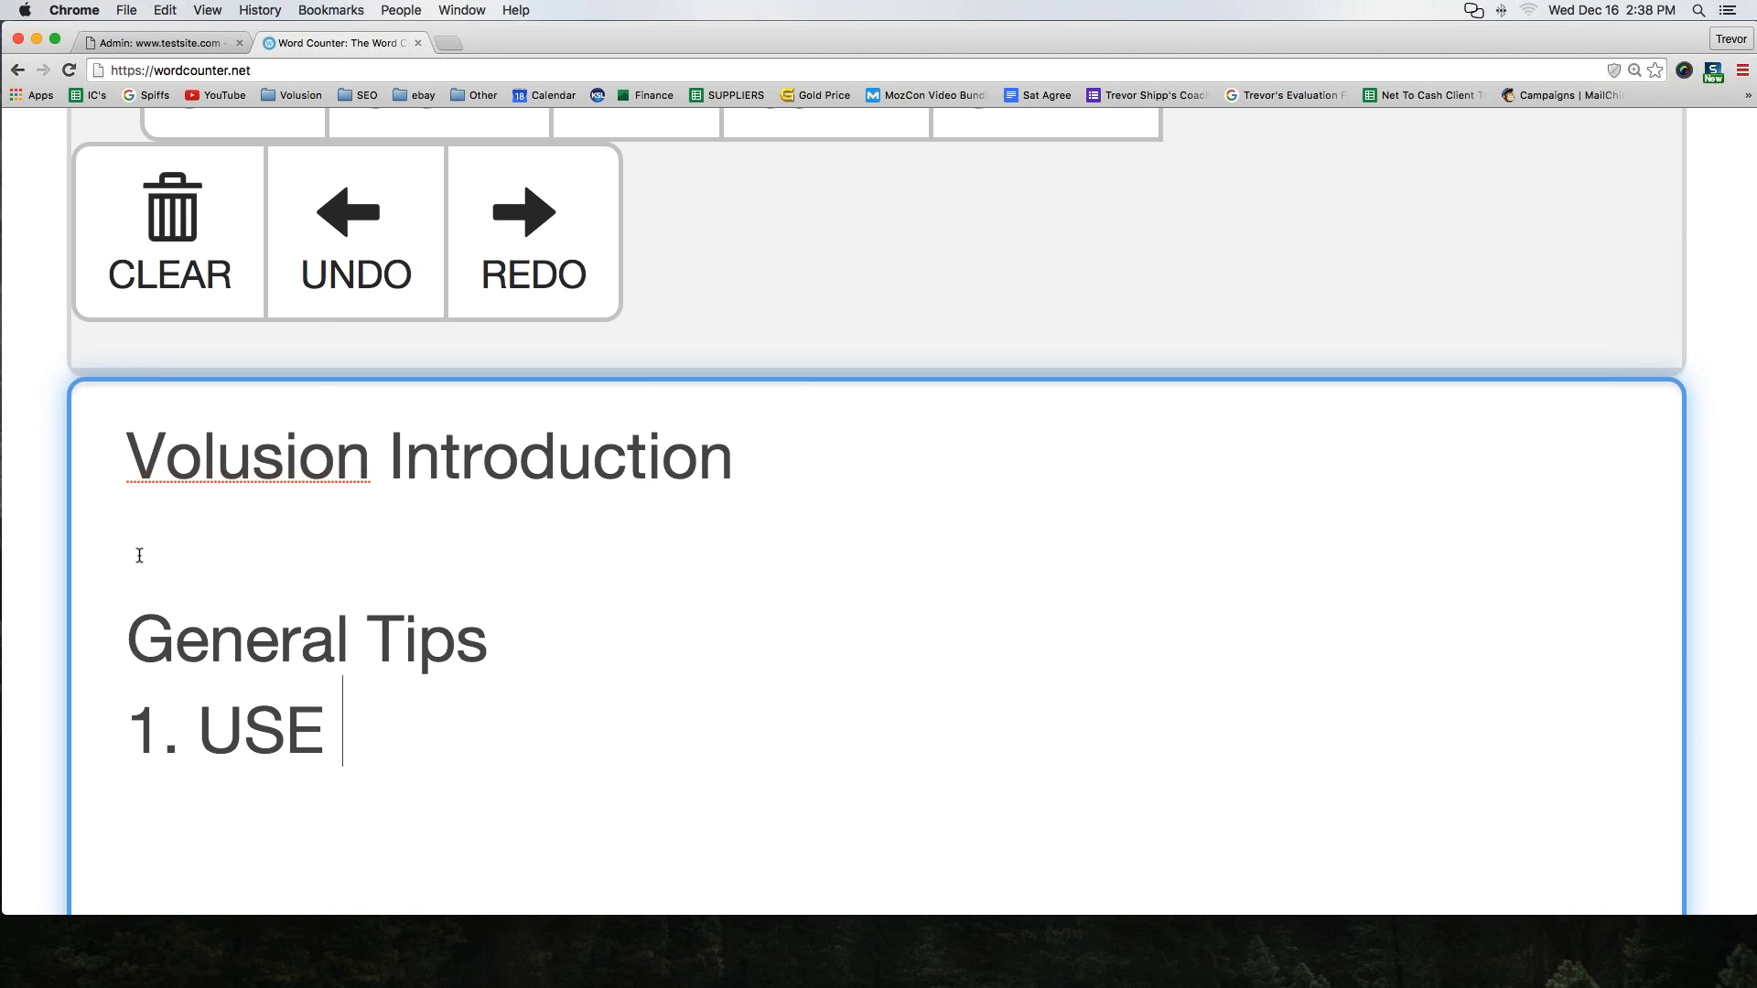
type(" CHROME!")
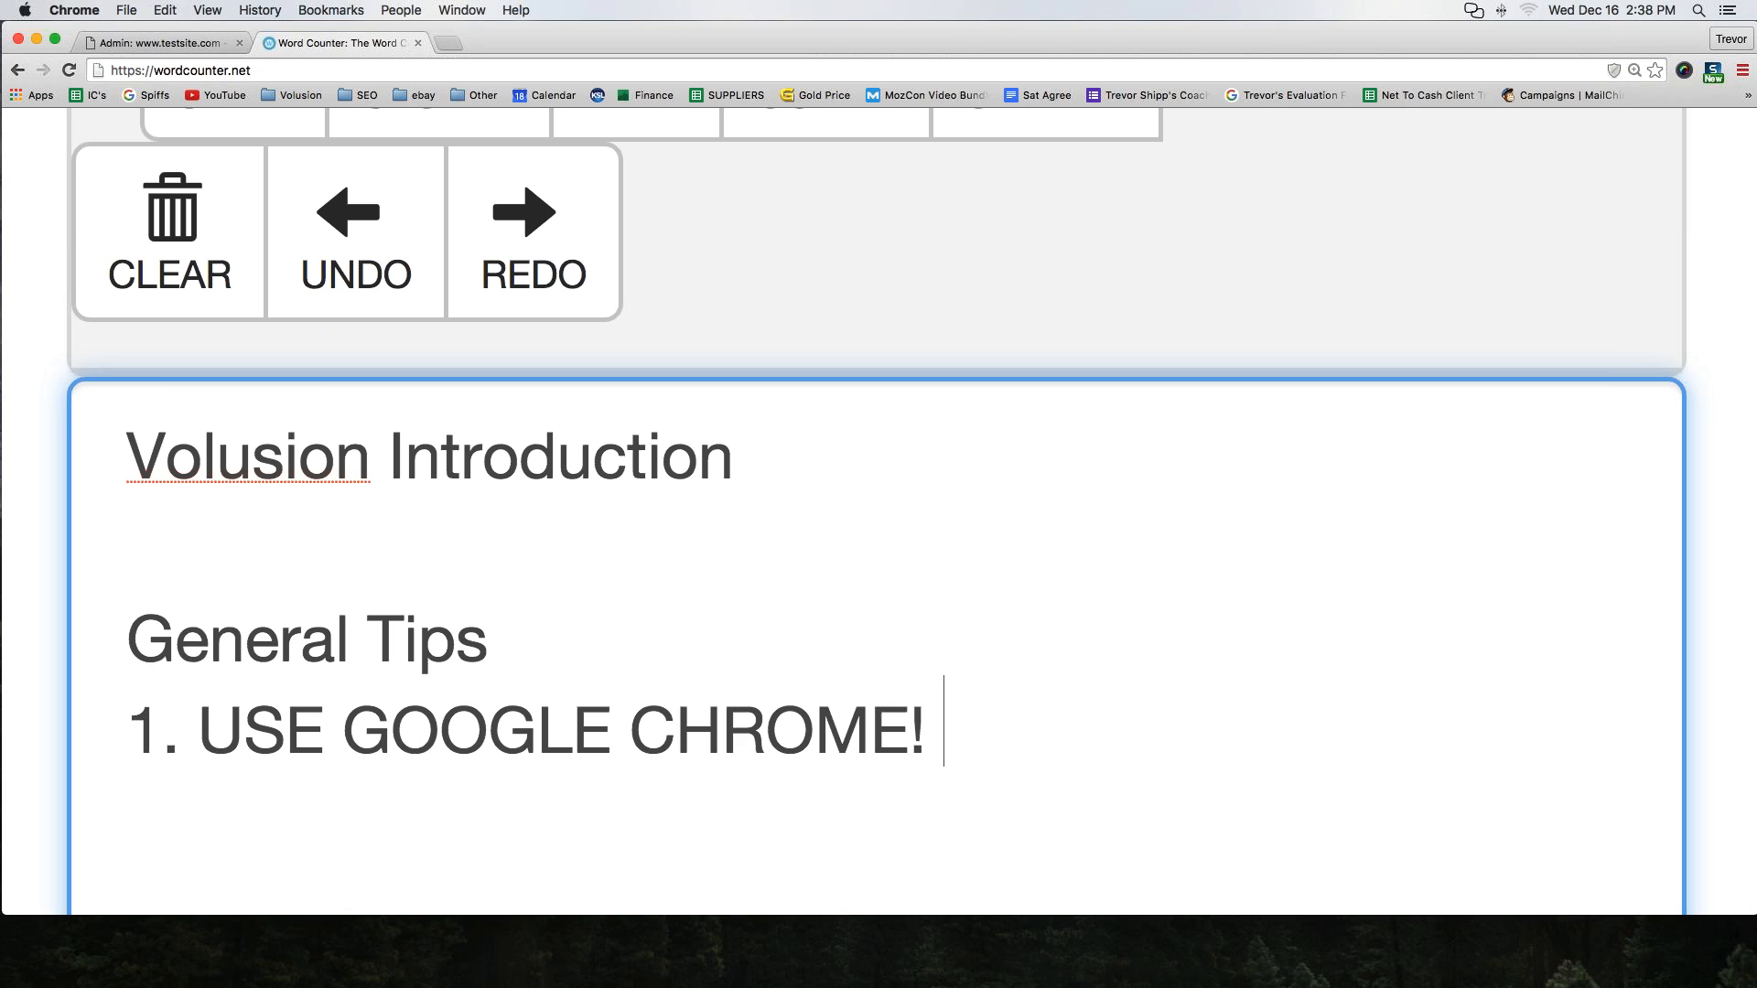
type("No IE")
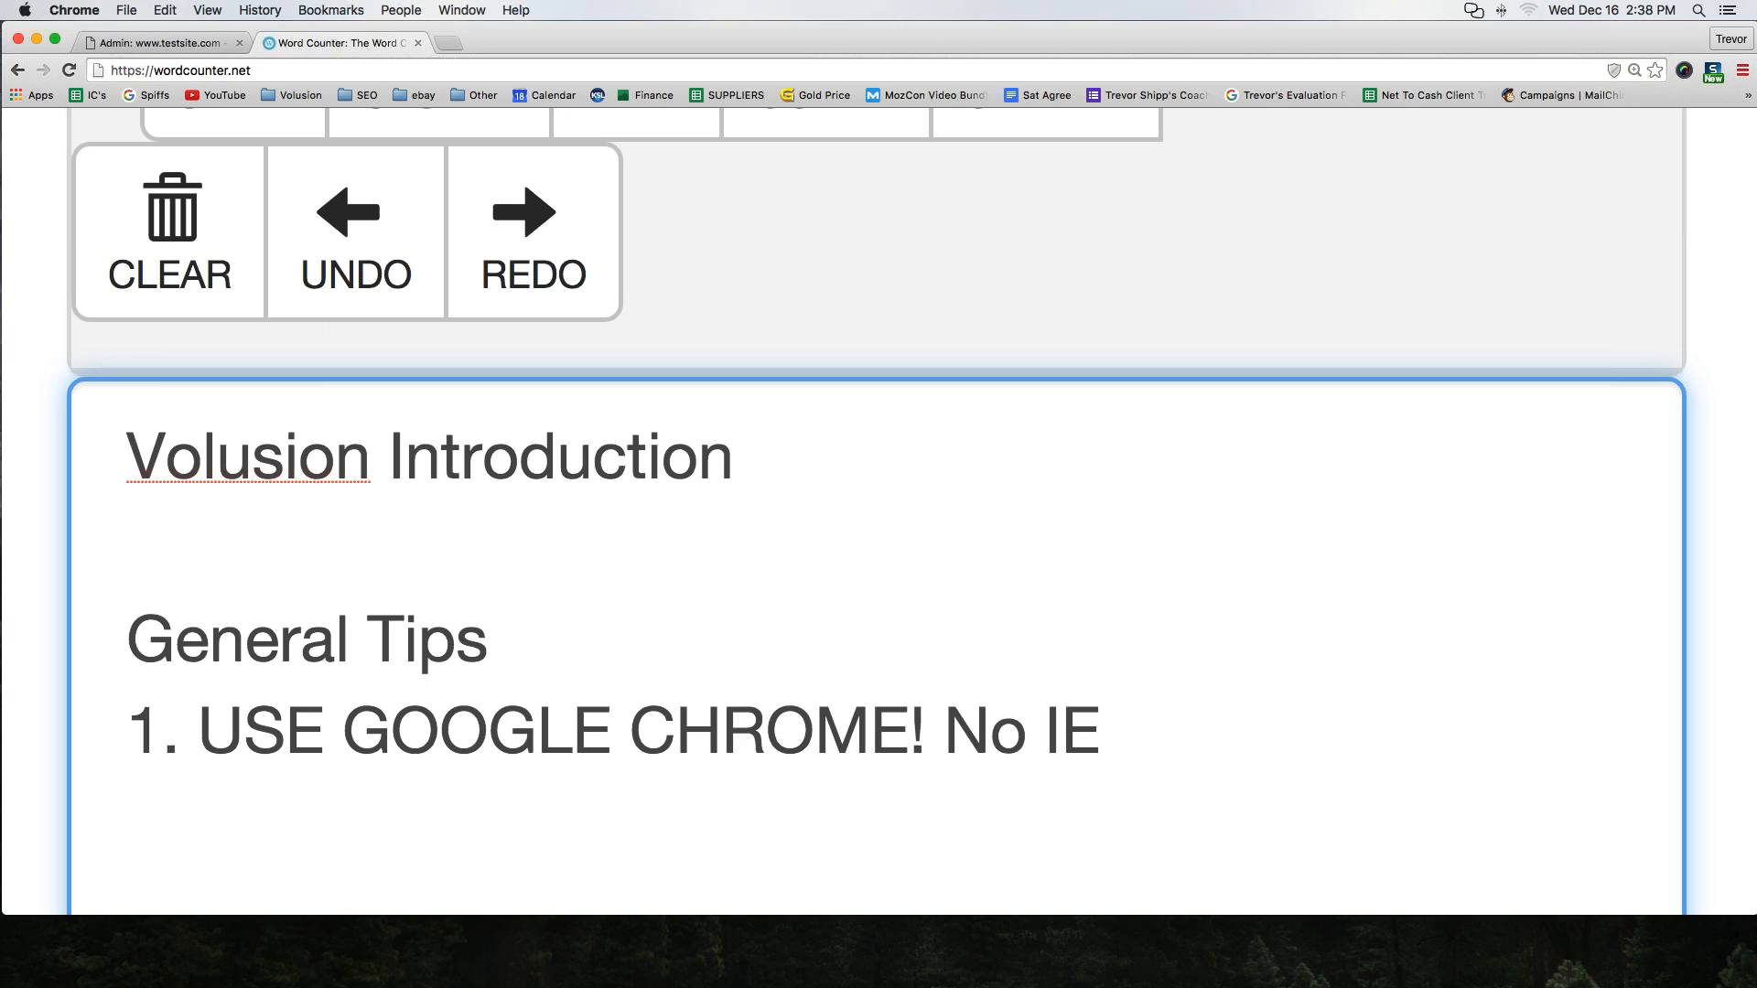
type(". No F")
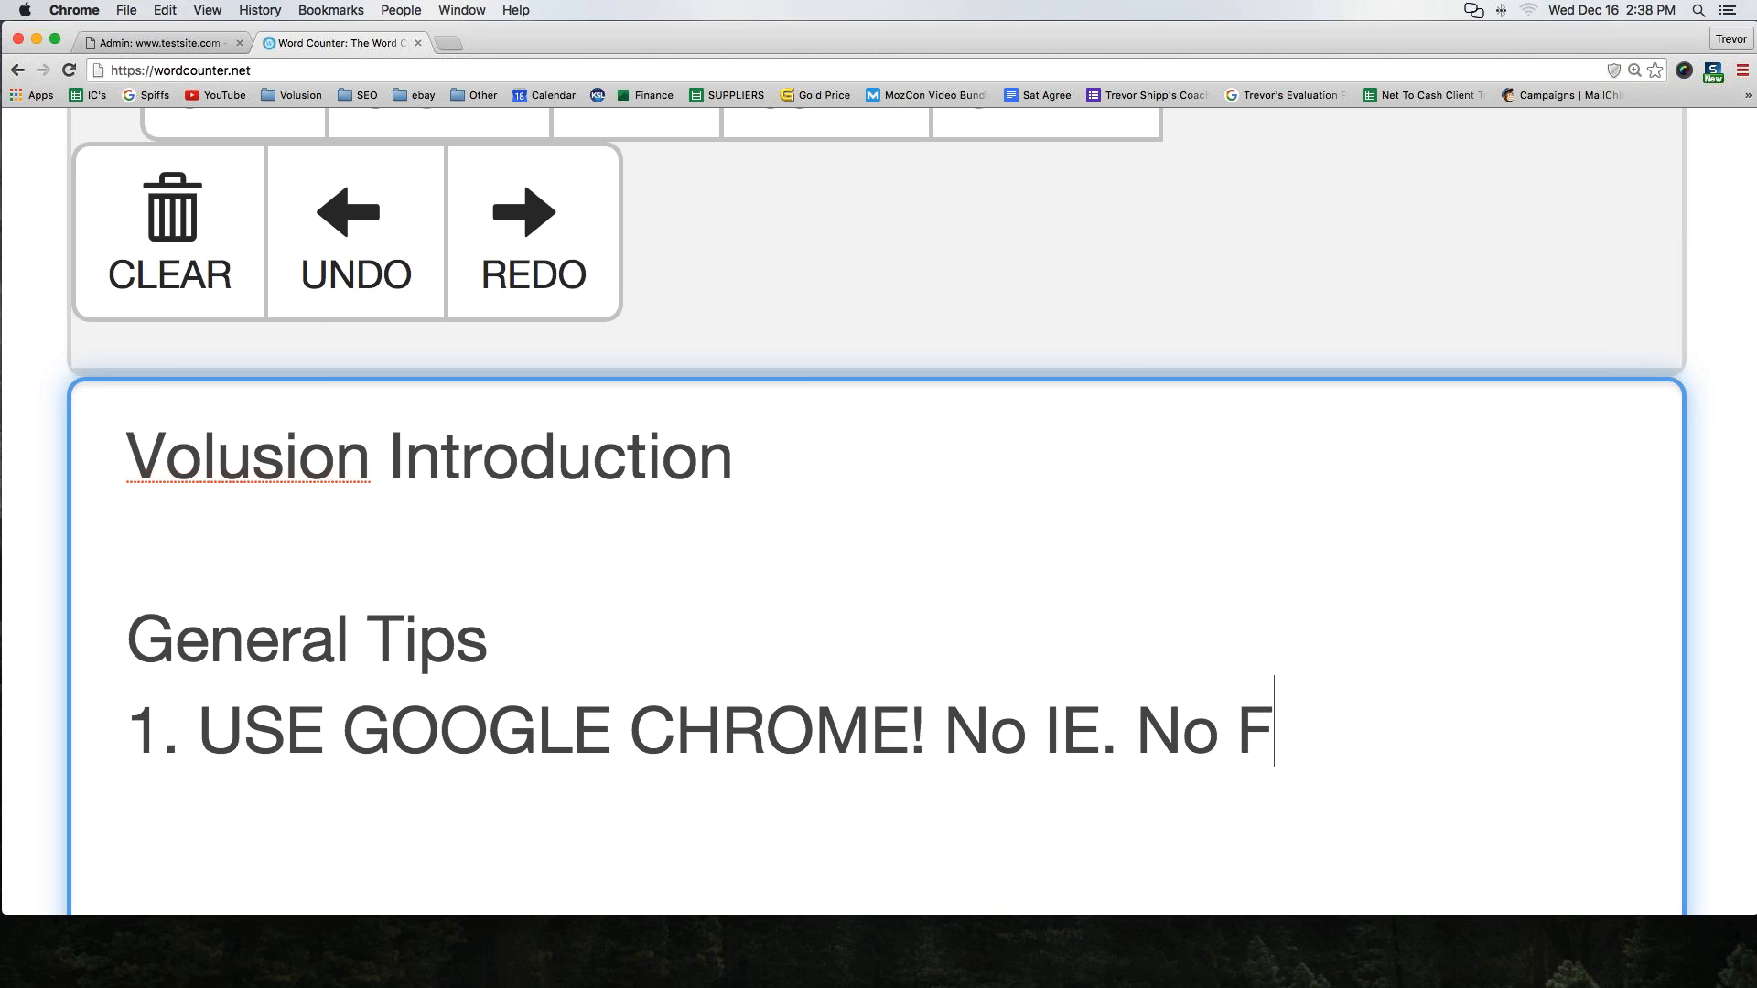
type("irefox.")
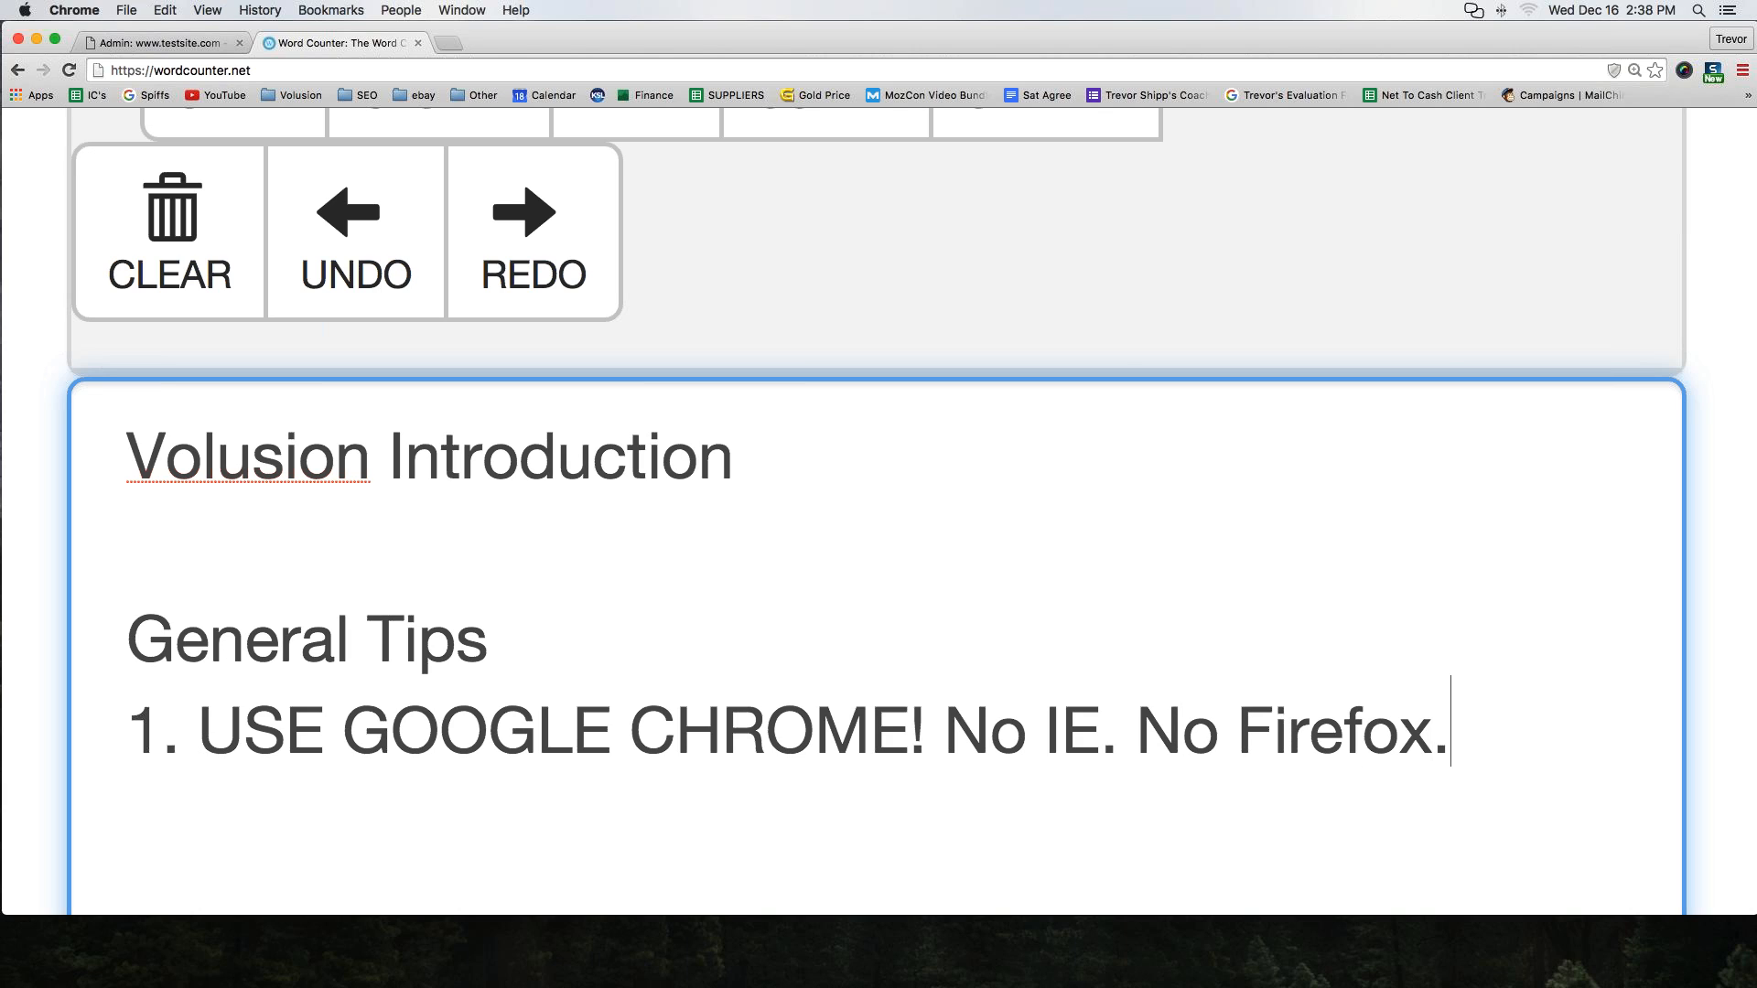
type(" No Safari")
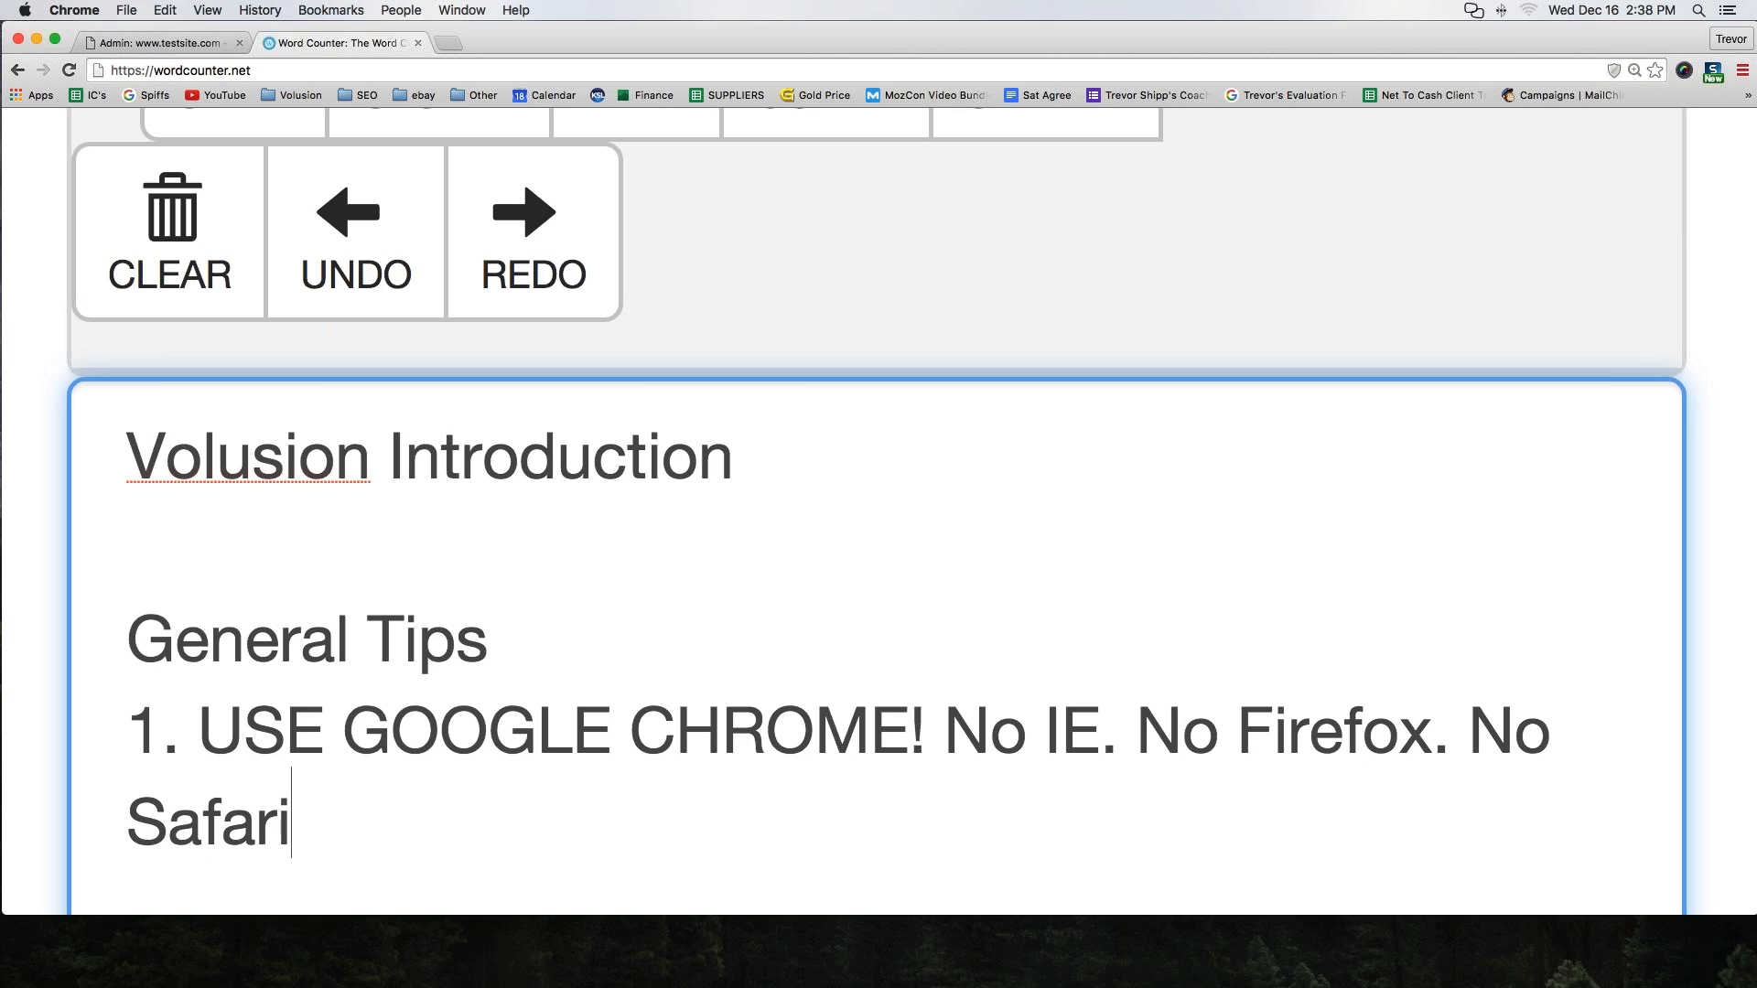
type(".")
Highlight the first tip for emphasis and start a second tip line numbered 2
left_click(199, 723)
left_click_drag(201, 723, 886, 723)
left_click_drag(885, 722, 926, 725)
key("Left")
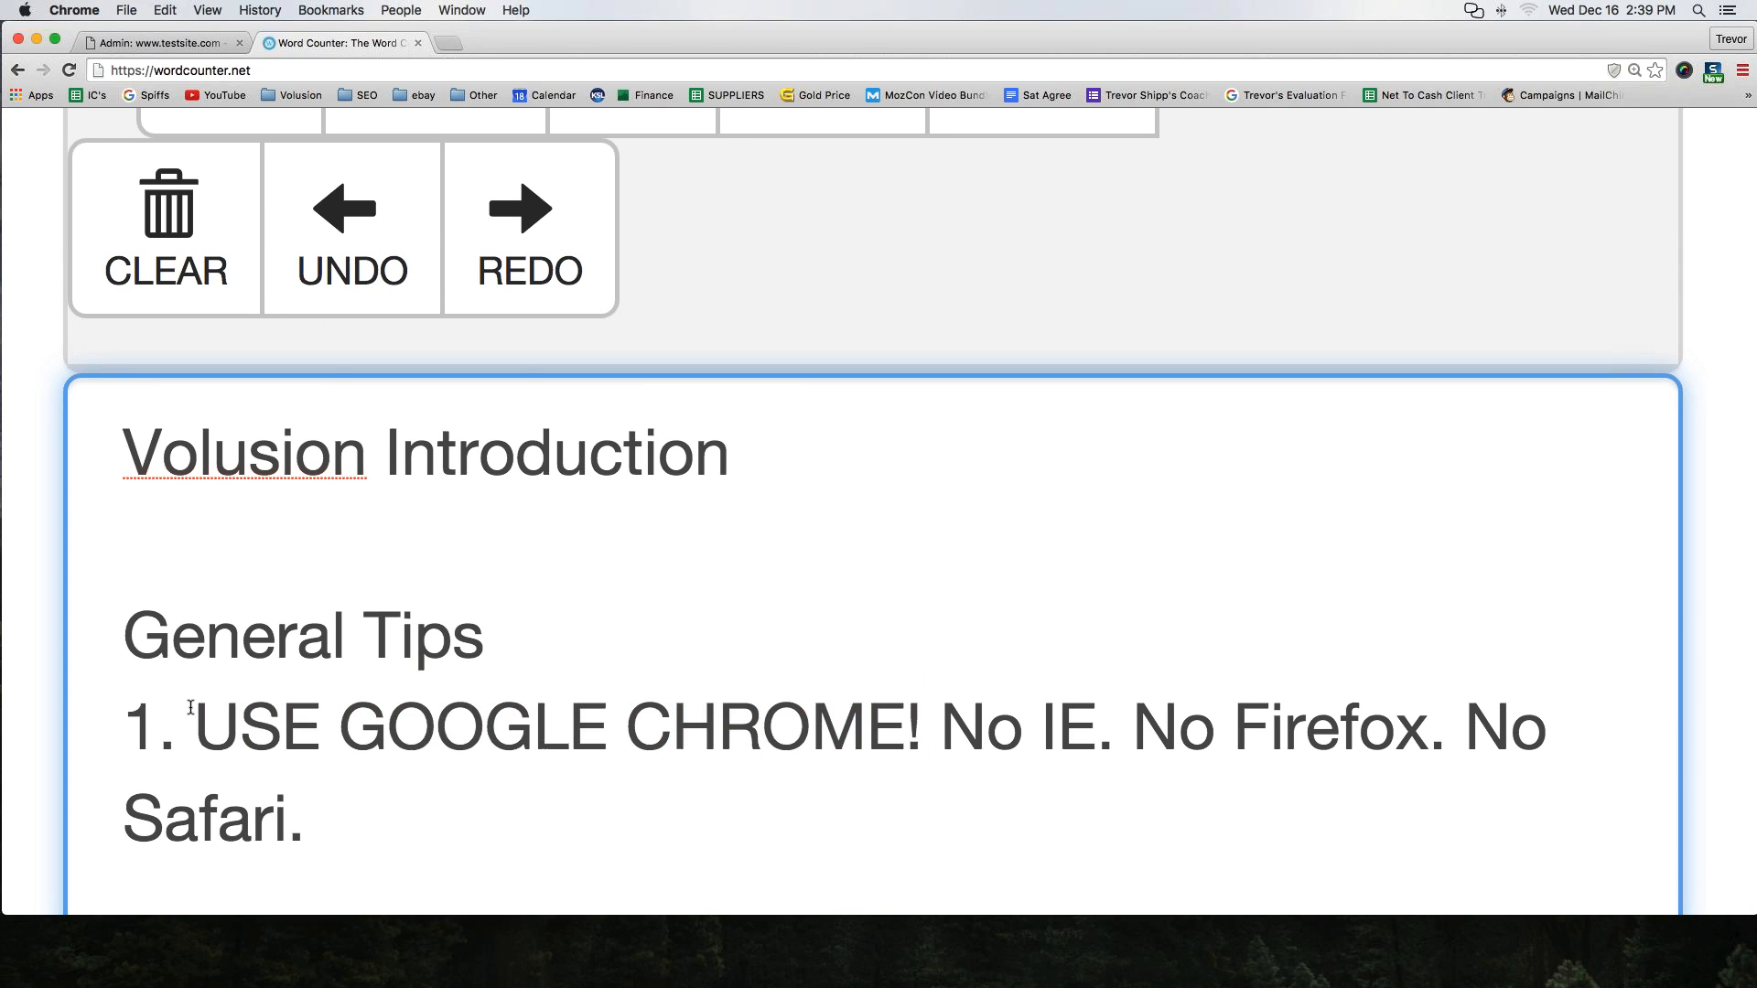
key("shift+Right")
key("shift+Right")
key("shift+Right")
key("shift+Right")
key("shift+Right")
key("shift+Right")
key("shift+Right")
key("shift+Right")
key("shift+Right")
key("shift+Right")
key("shift+Right")
key("shift+Right")
key("shift+Right")
key("shift+Right")
key("shift+Right")
key("shift+Right")
key("shift+Right")
key("shift+Right")
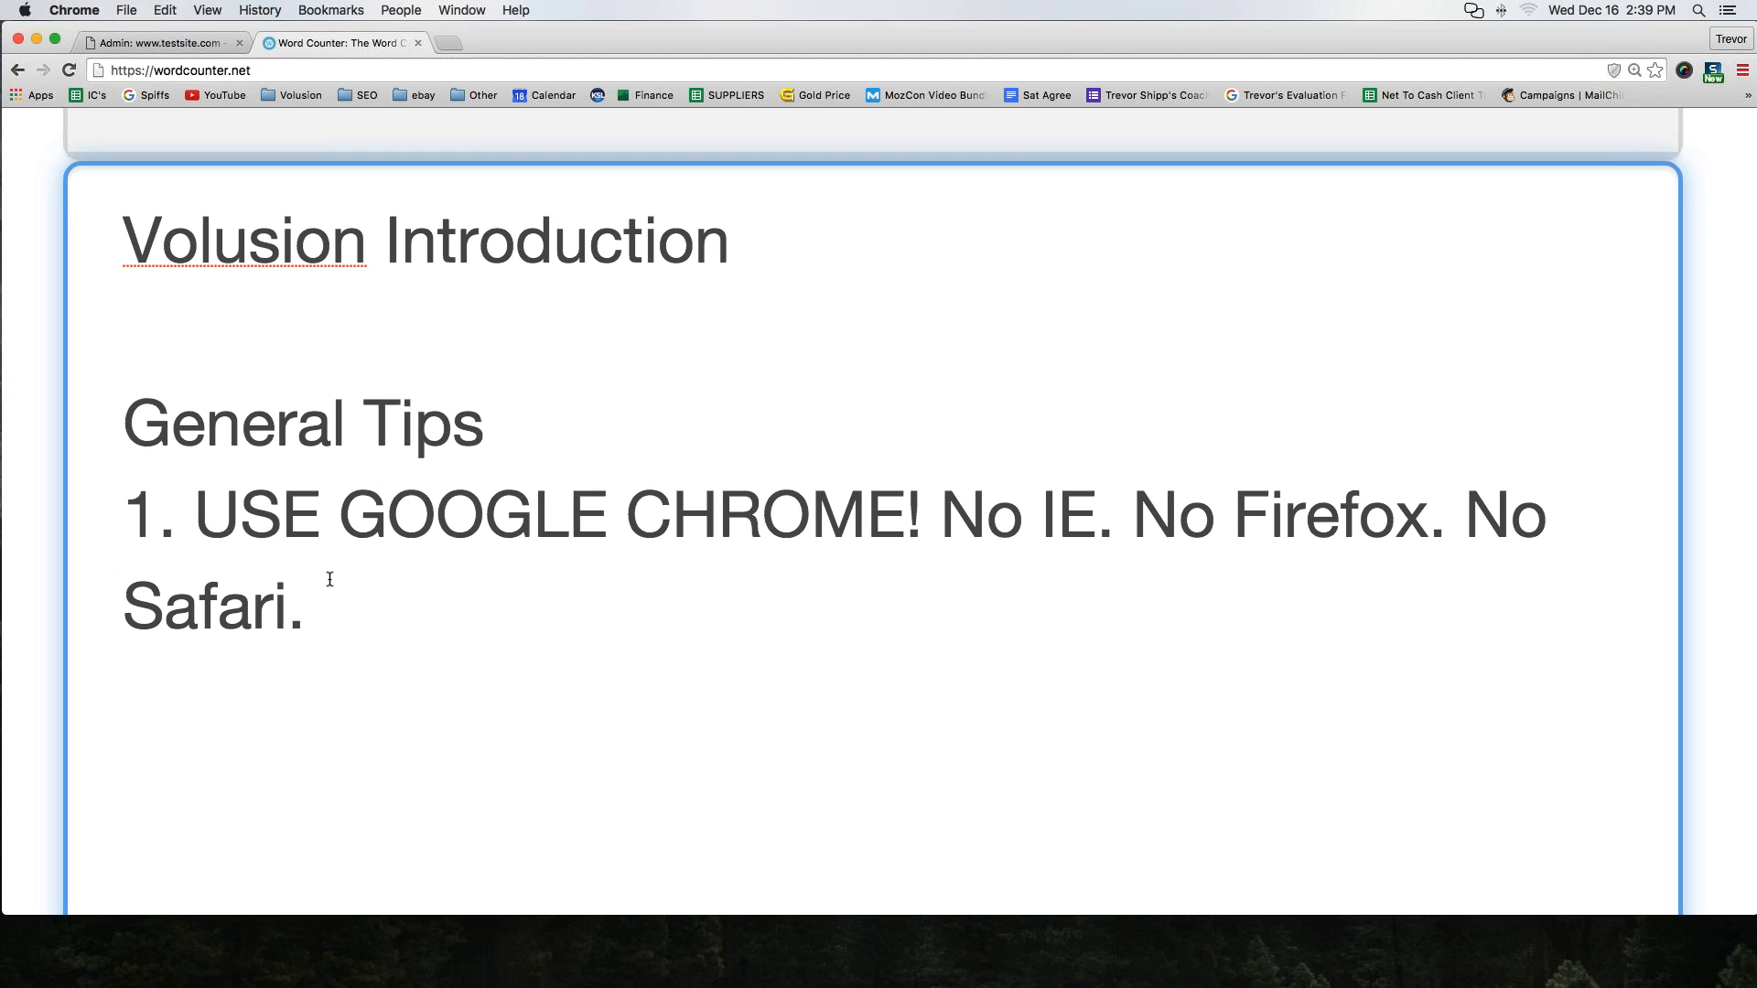
key("Return")
type("2.")
Return to the admin tab and open the Add Product form from Inventory Products
left_click(172, 43)
mouse_move(293, 199)
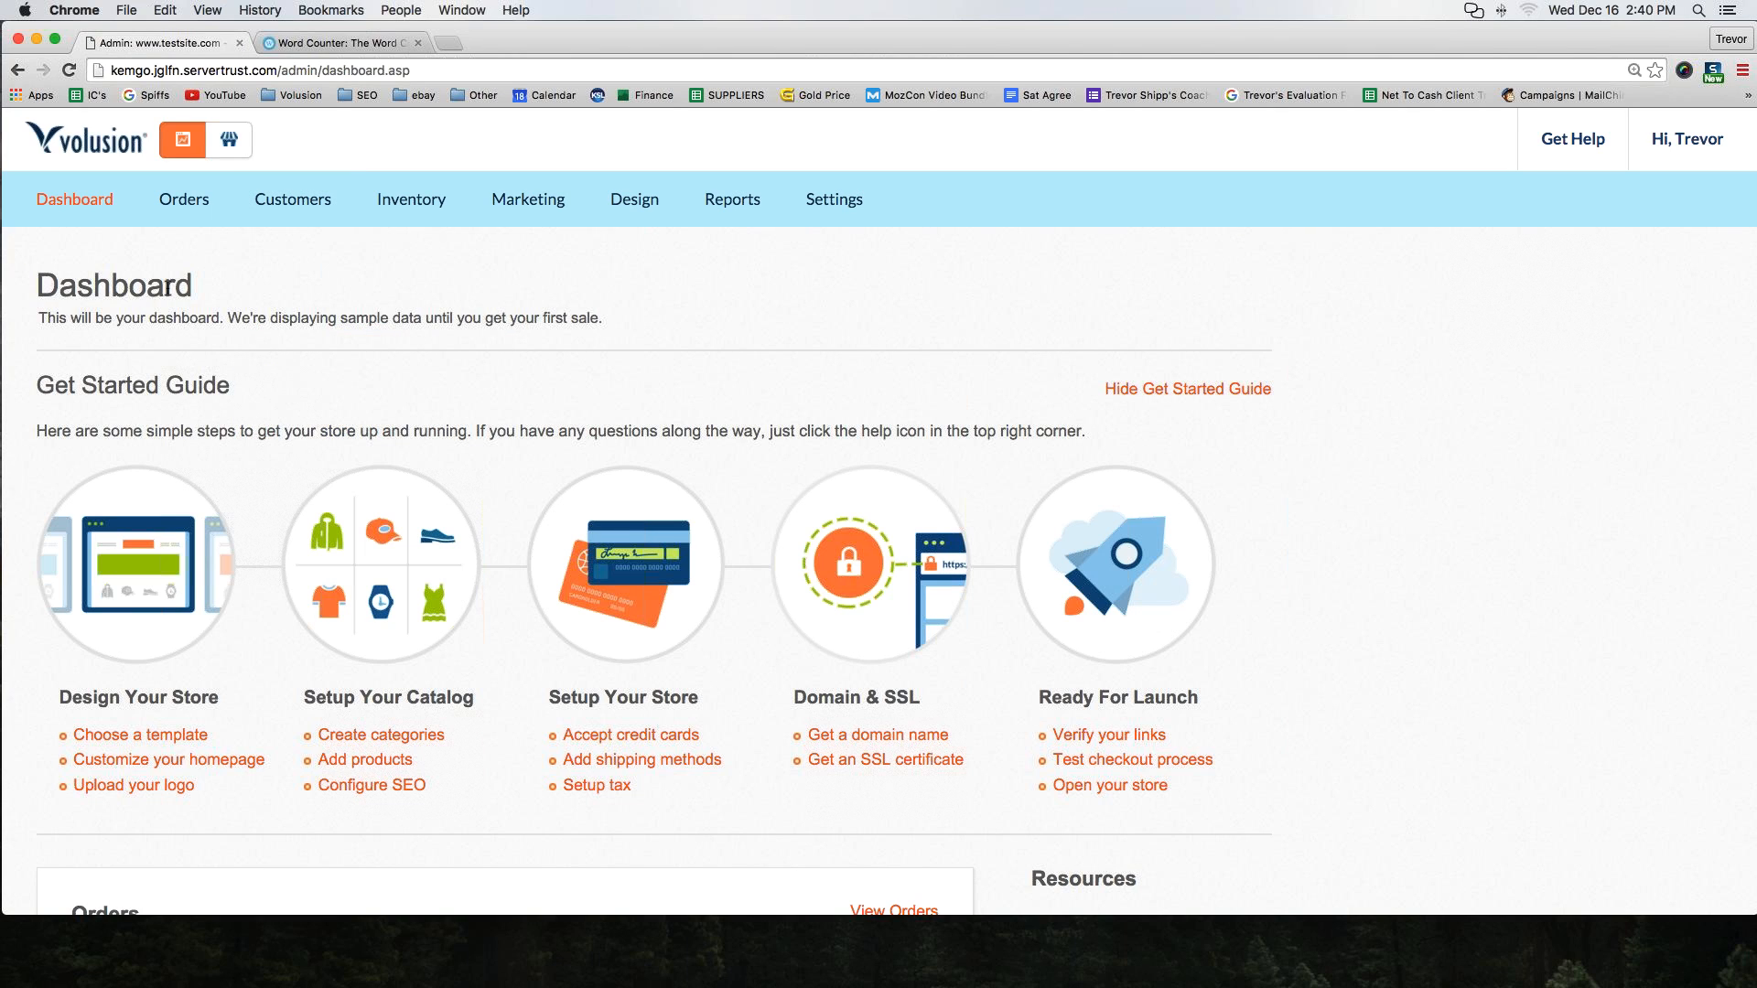
mouse_move(409, 207)
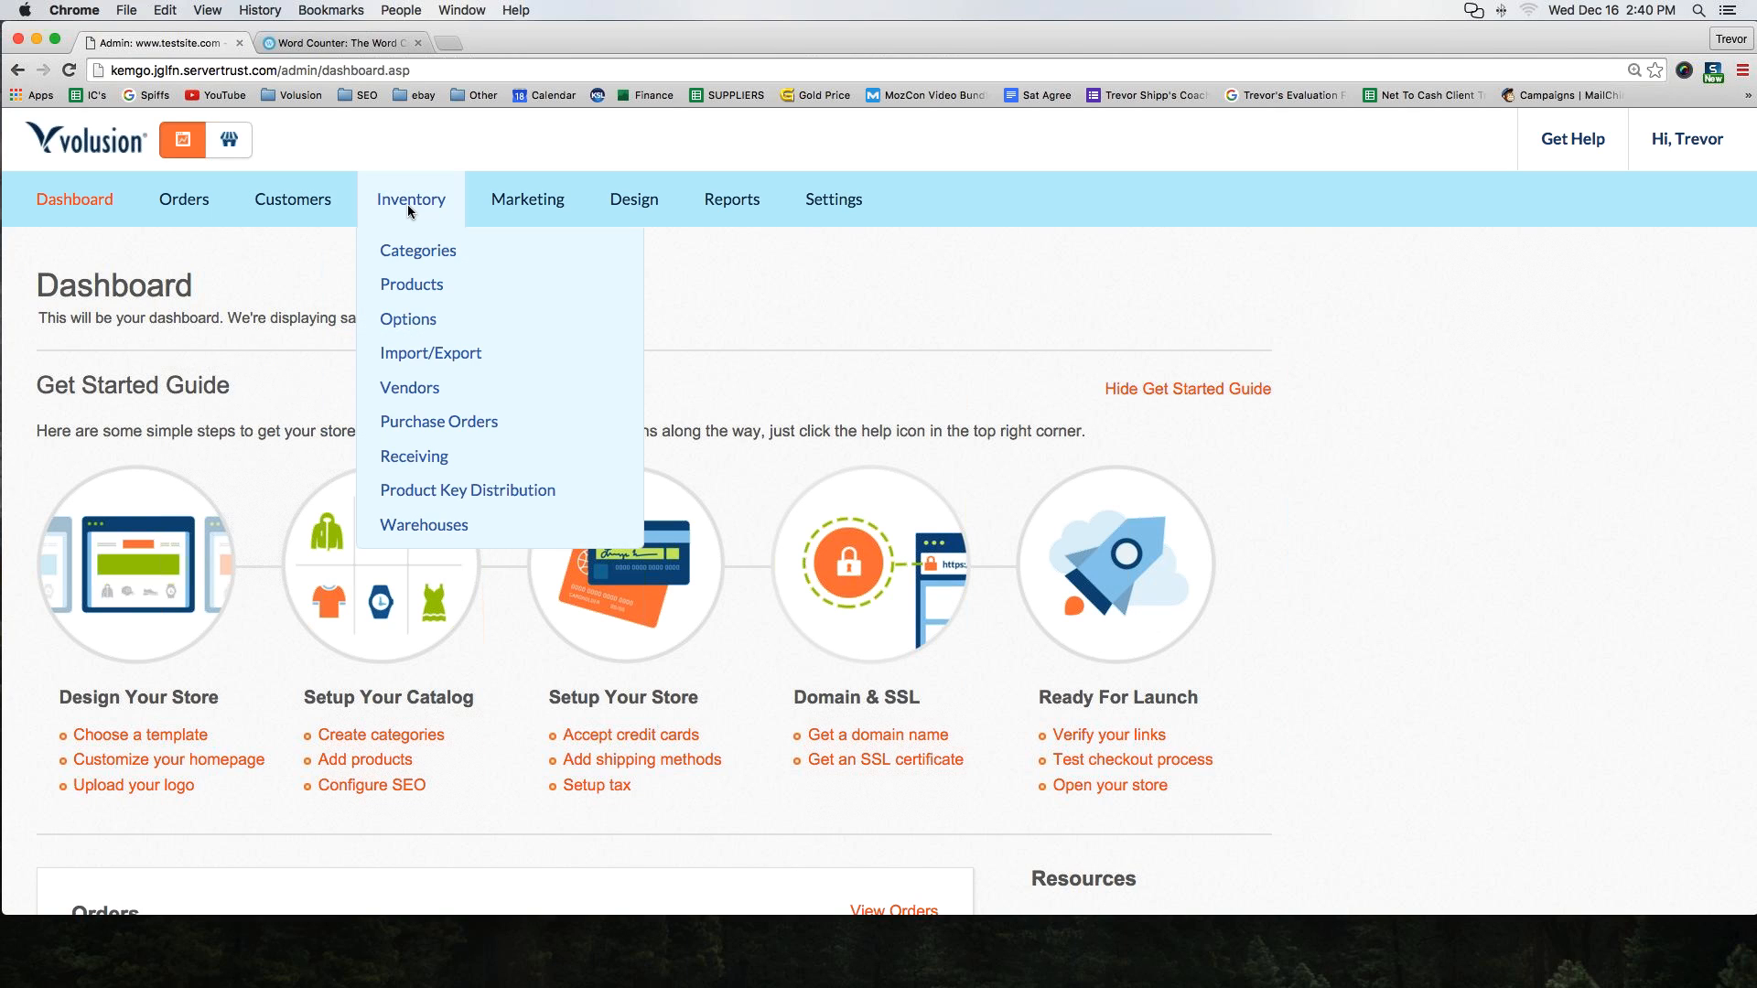
left_click(410, 289)
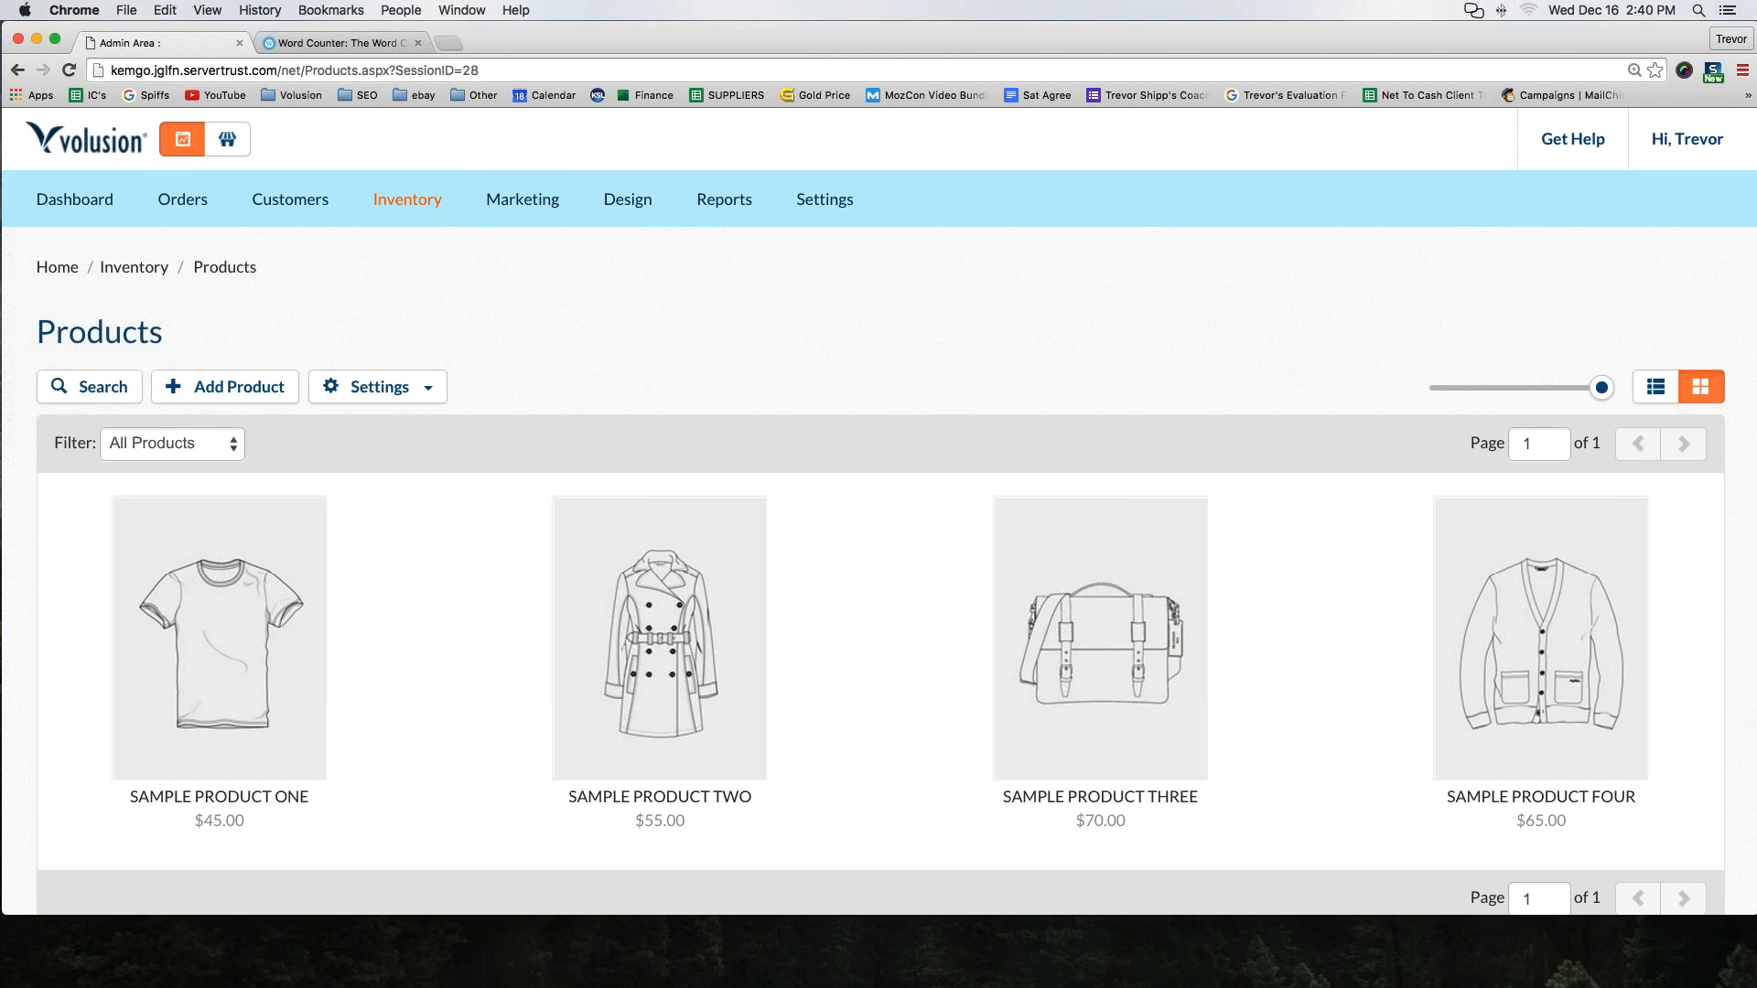
left_click(223, 392)
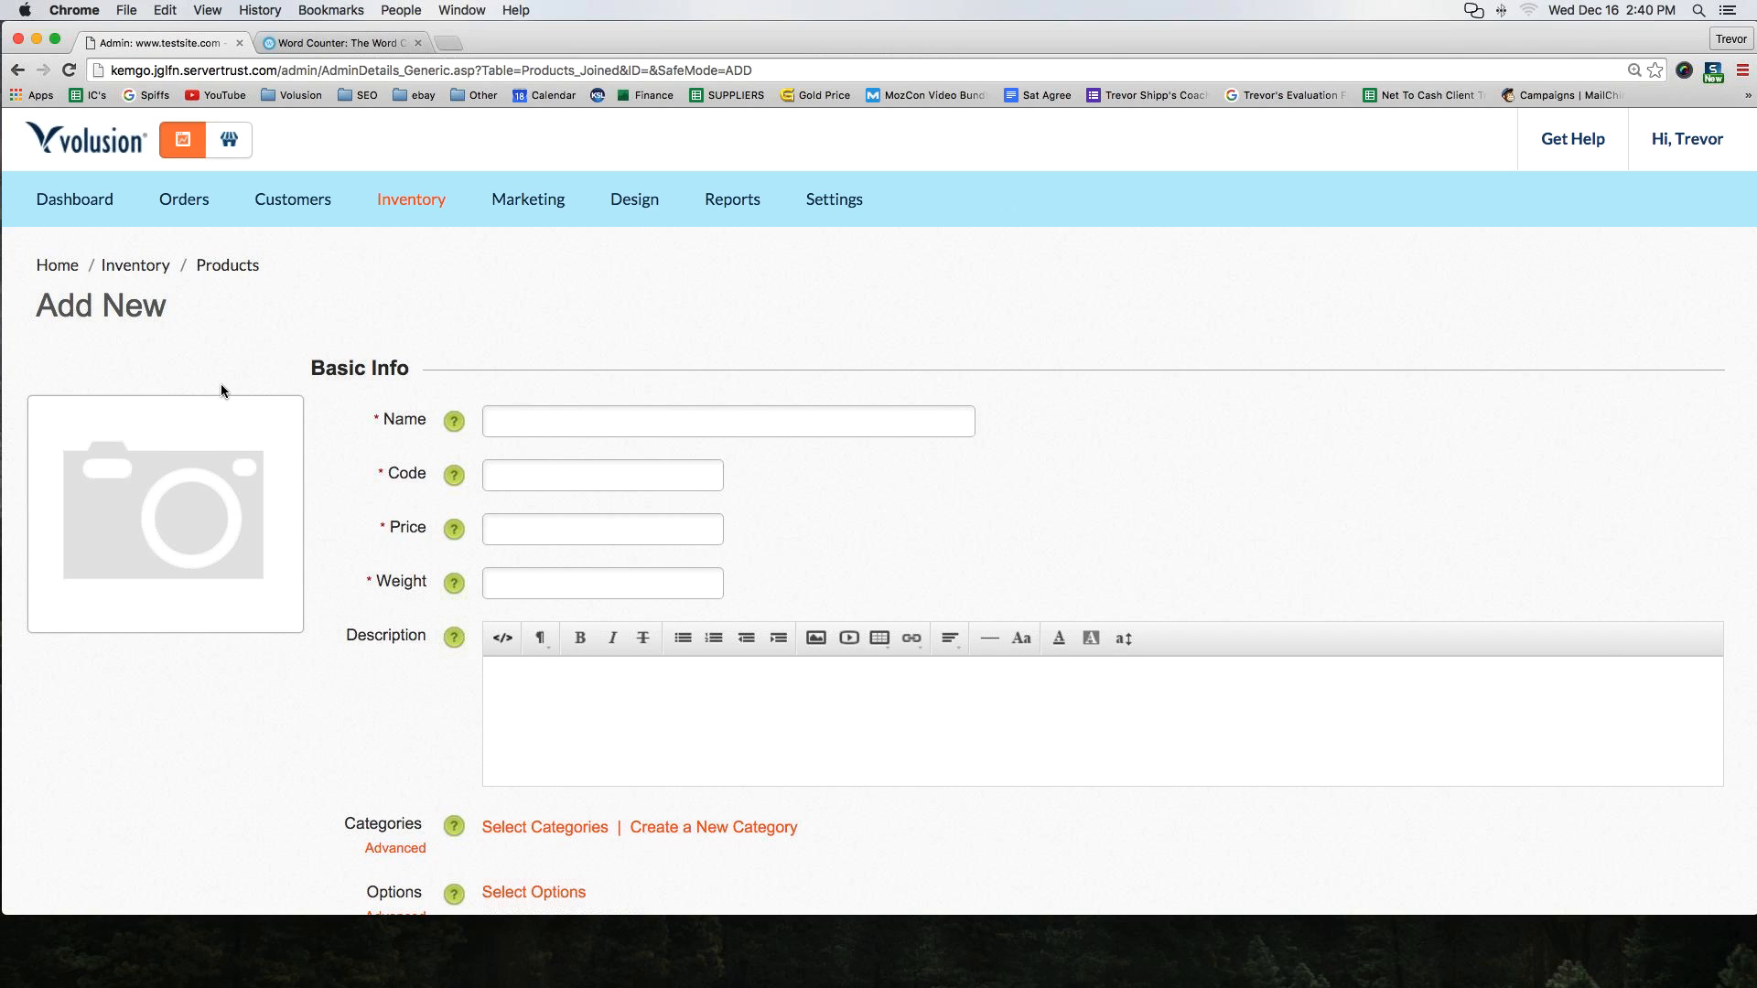
Open walmart.com in a new browser tab
mouse_move(374, 189)
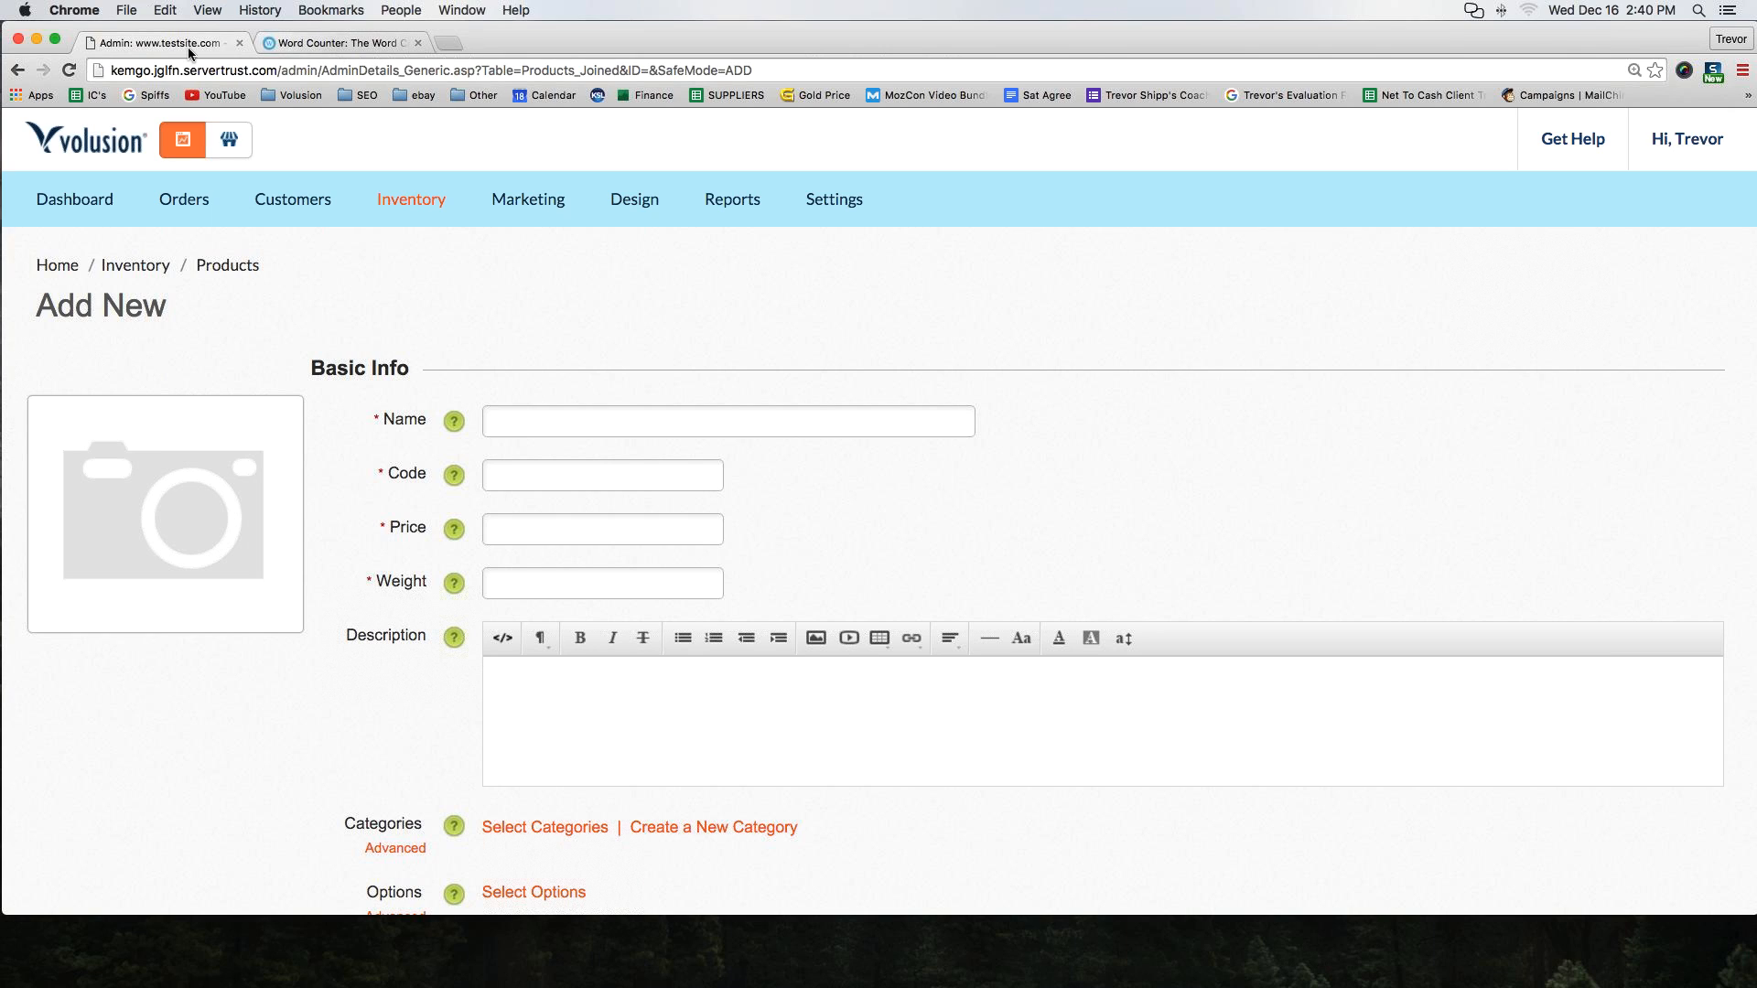
left_click(309, 41)
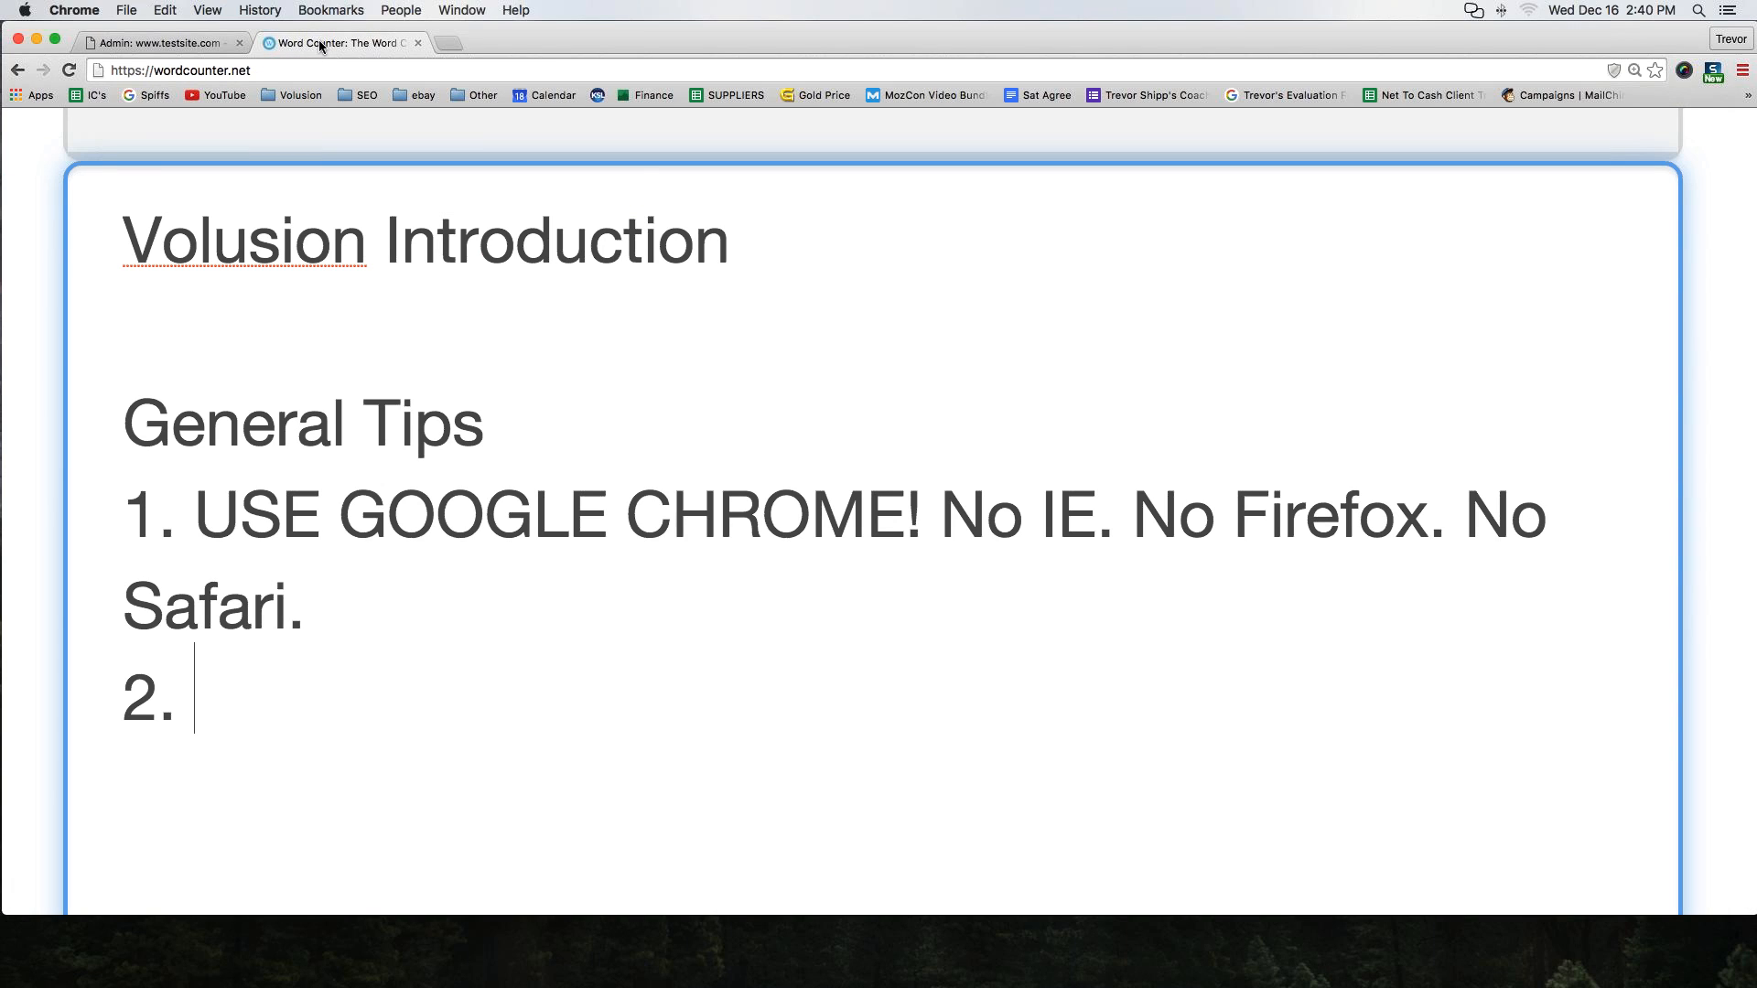
left_click(446, 44)
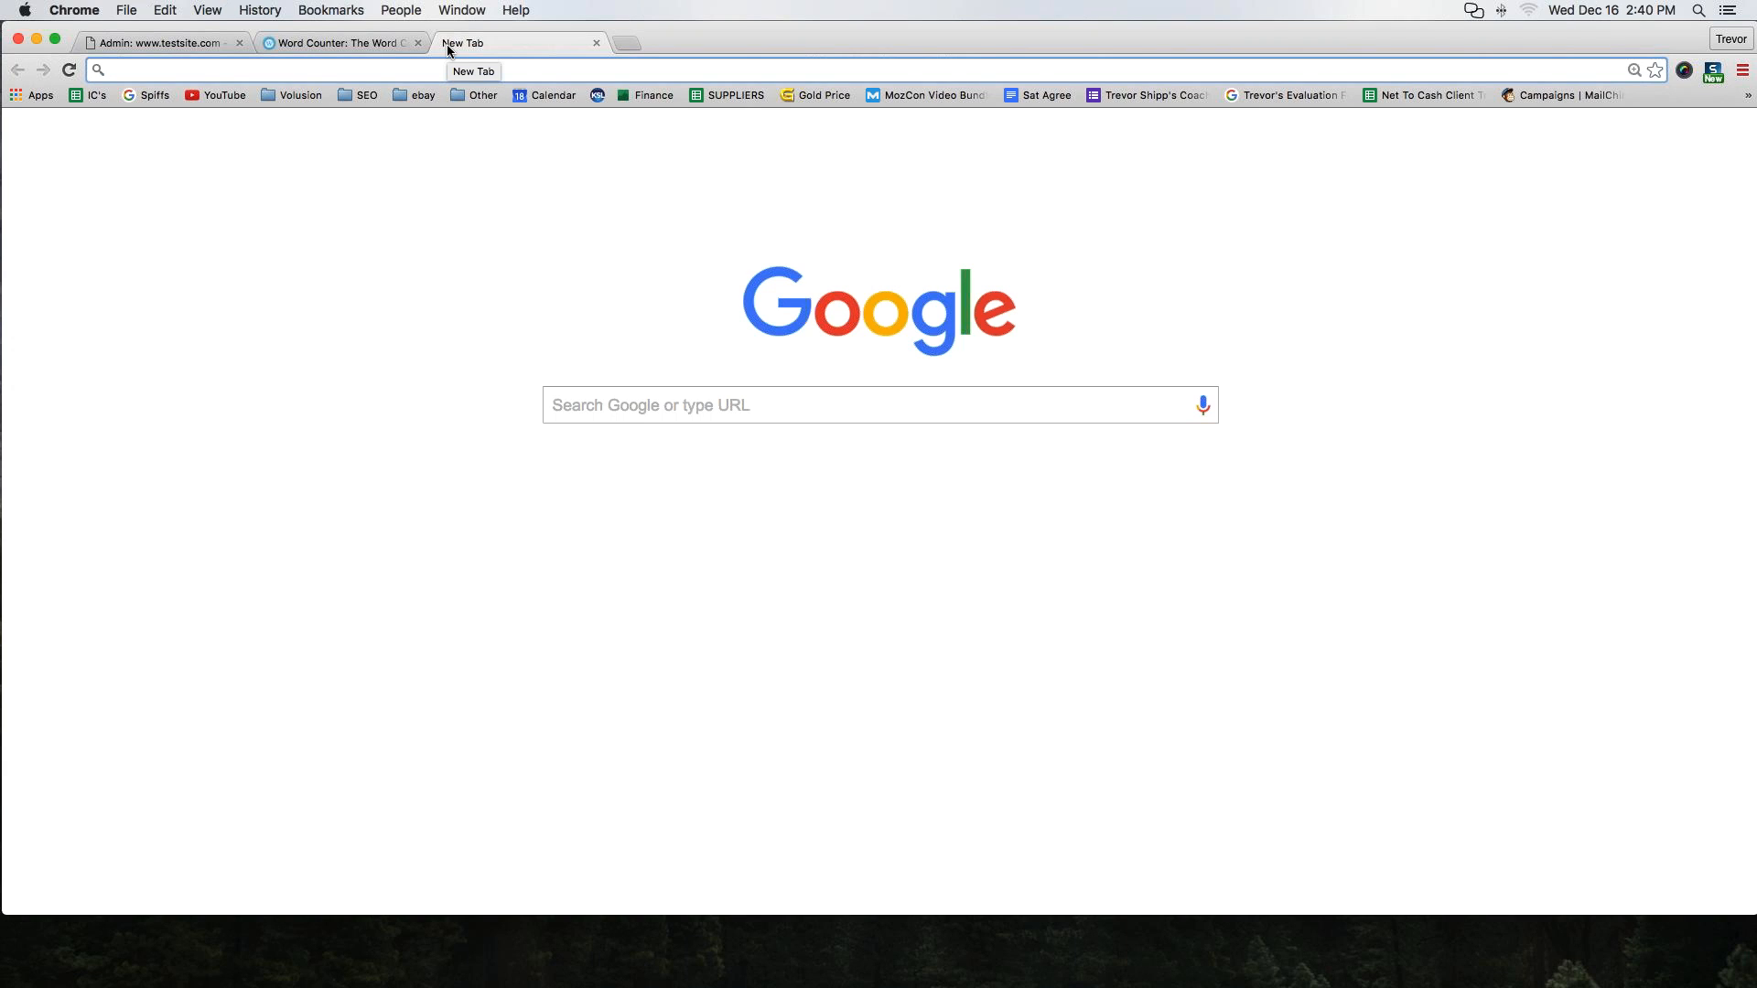
type("walmart")
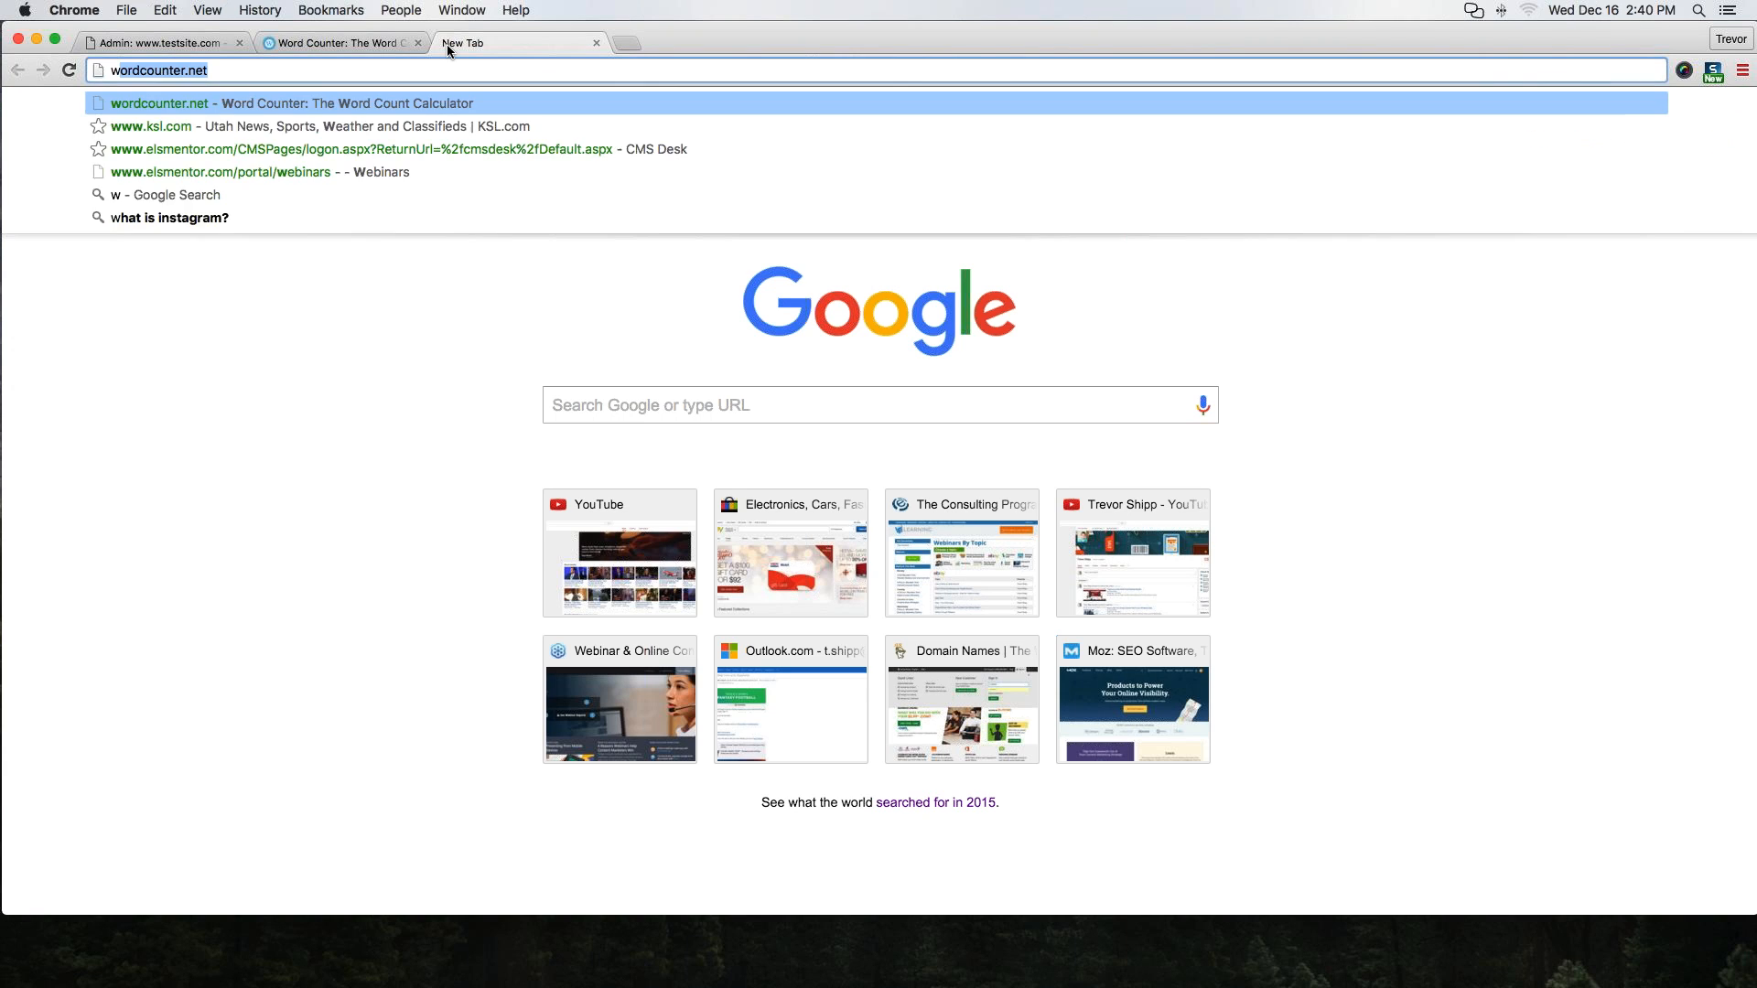
key("Return")
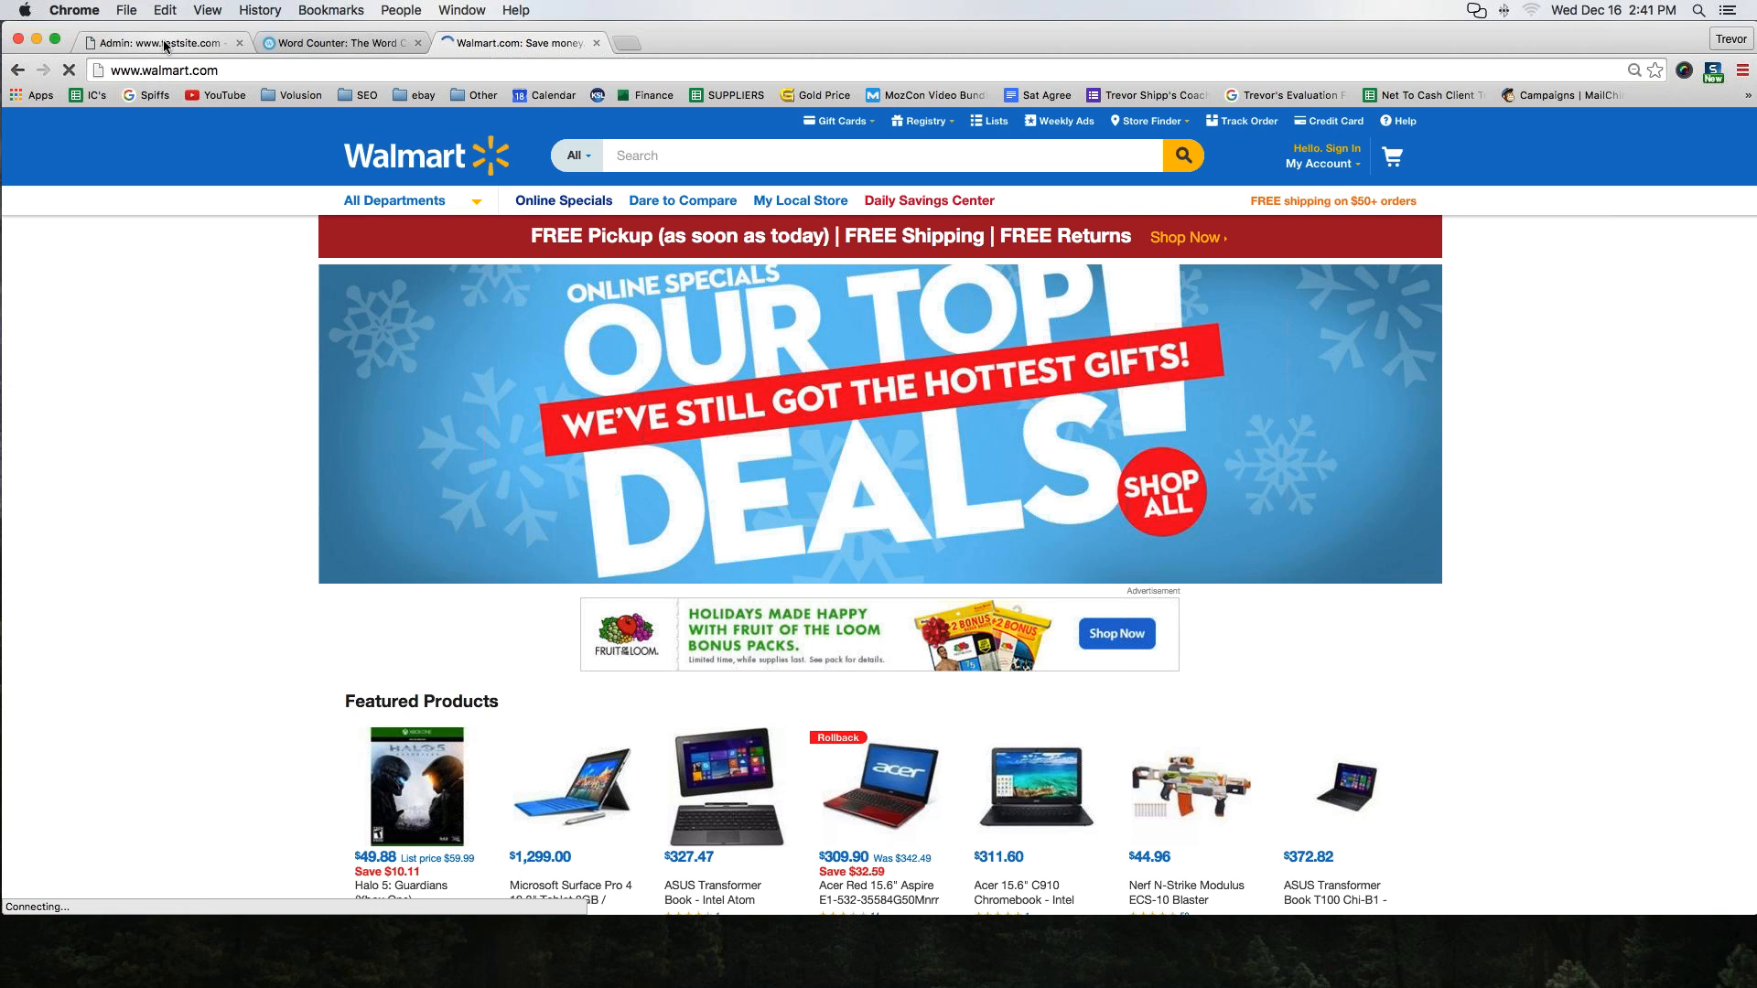
Switch between the Volusion admin, Word Counter and Walmart tabs to compare them
left_click(165, 46)
left_click(472, 45)
left_click(207, 46)
left_click(474, 47)
left_click(209, 46)
left_click(472, 46)
left_click(170, 45)
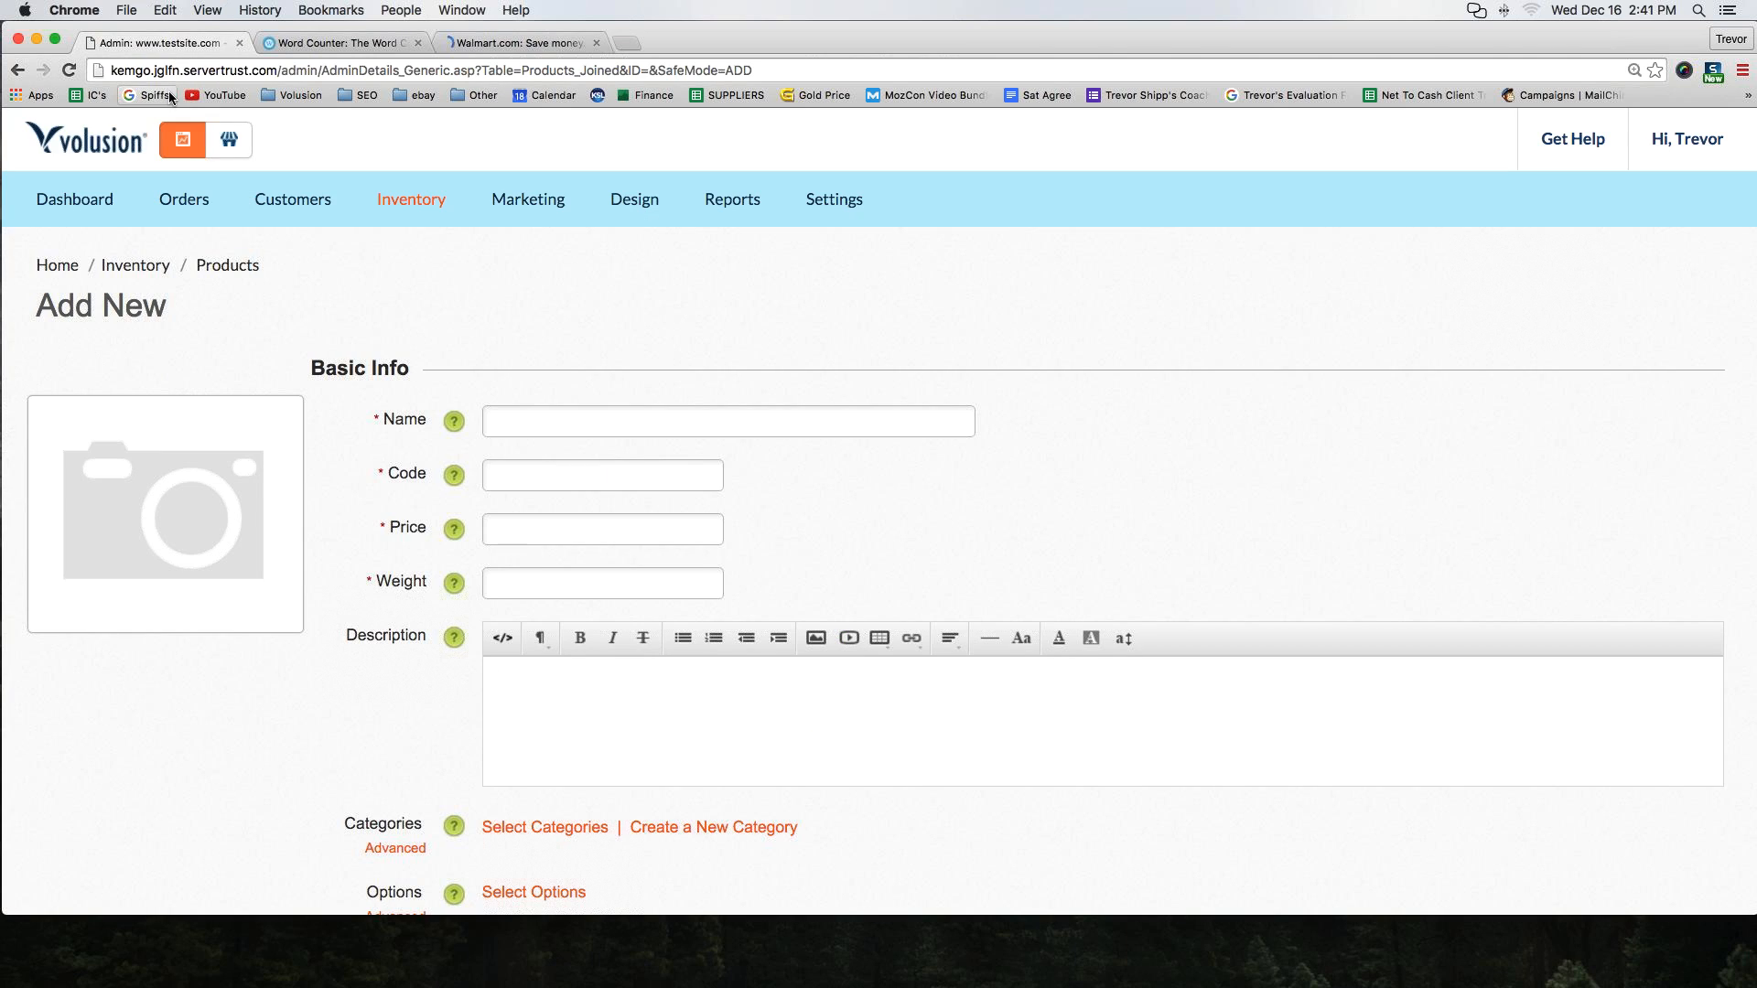
left_click(503, 43)
scroll(933, 408, "down", 3)
scroll(933, 408, "up", 3)
left_click(165, 43)
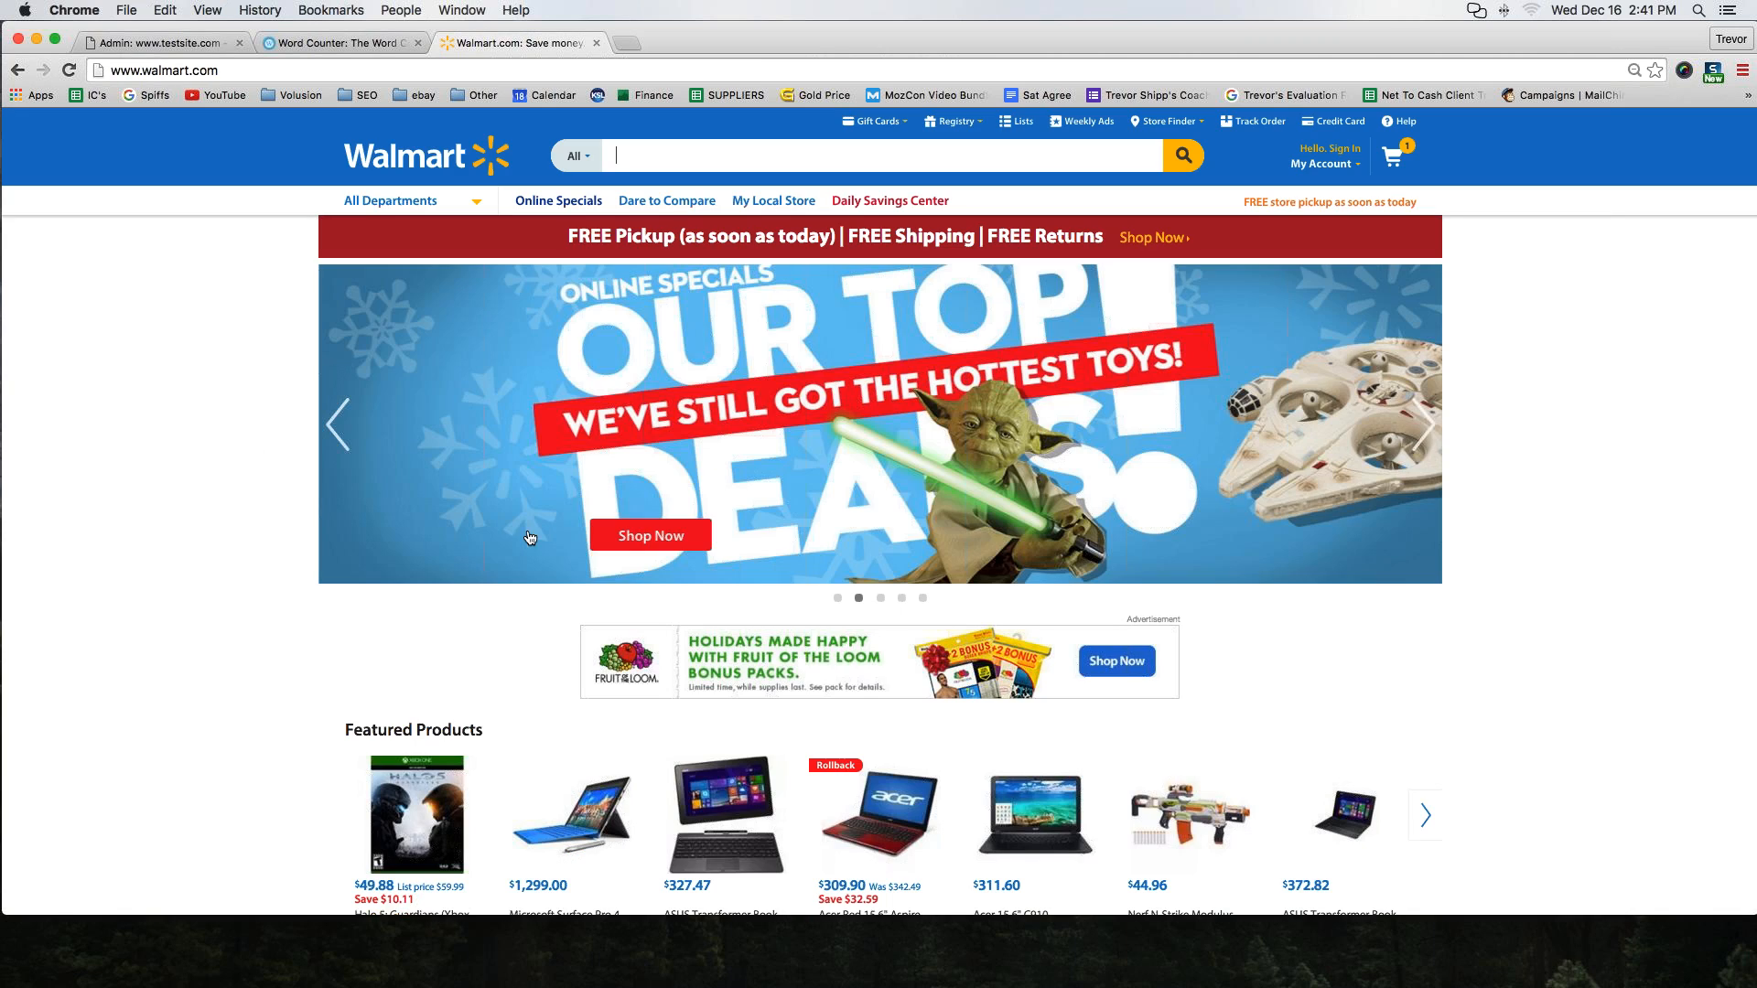
Scroll the Walmart home page and open the Sports & Outdoors department
scroll(510, 531, "down", 8)
scroll(510, 530, "down", 5)
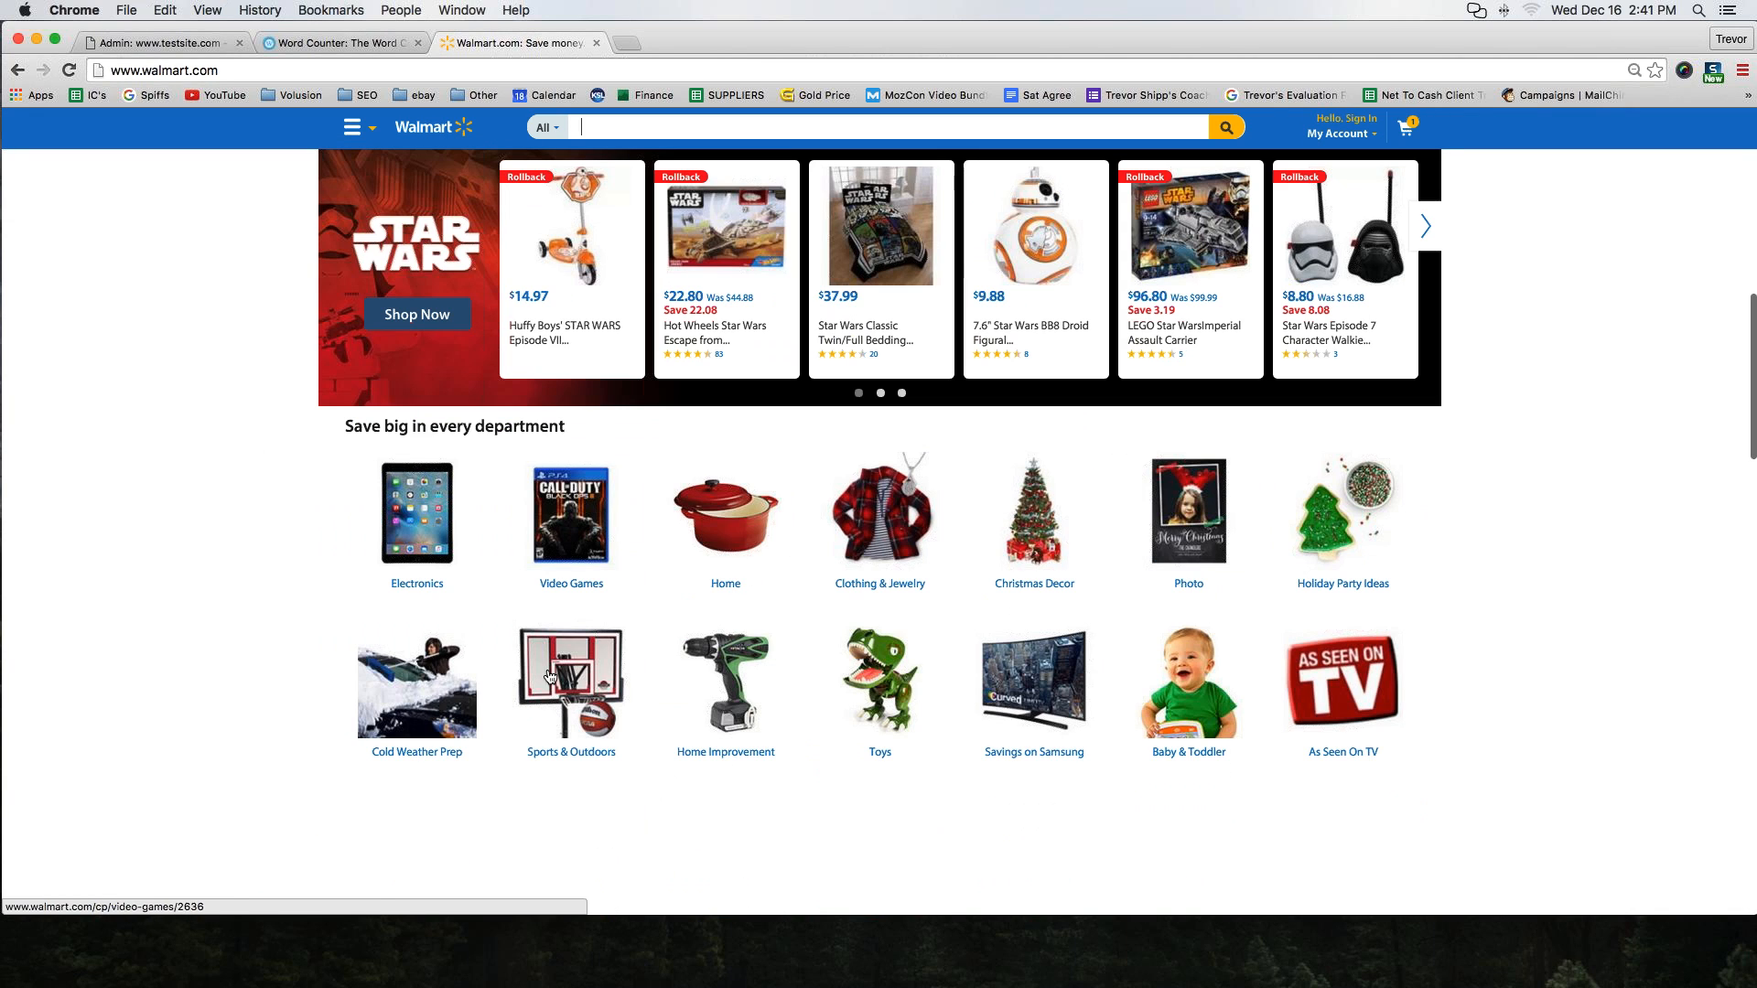
left_click(559, 677)
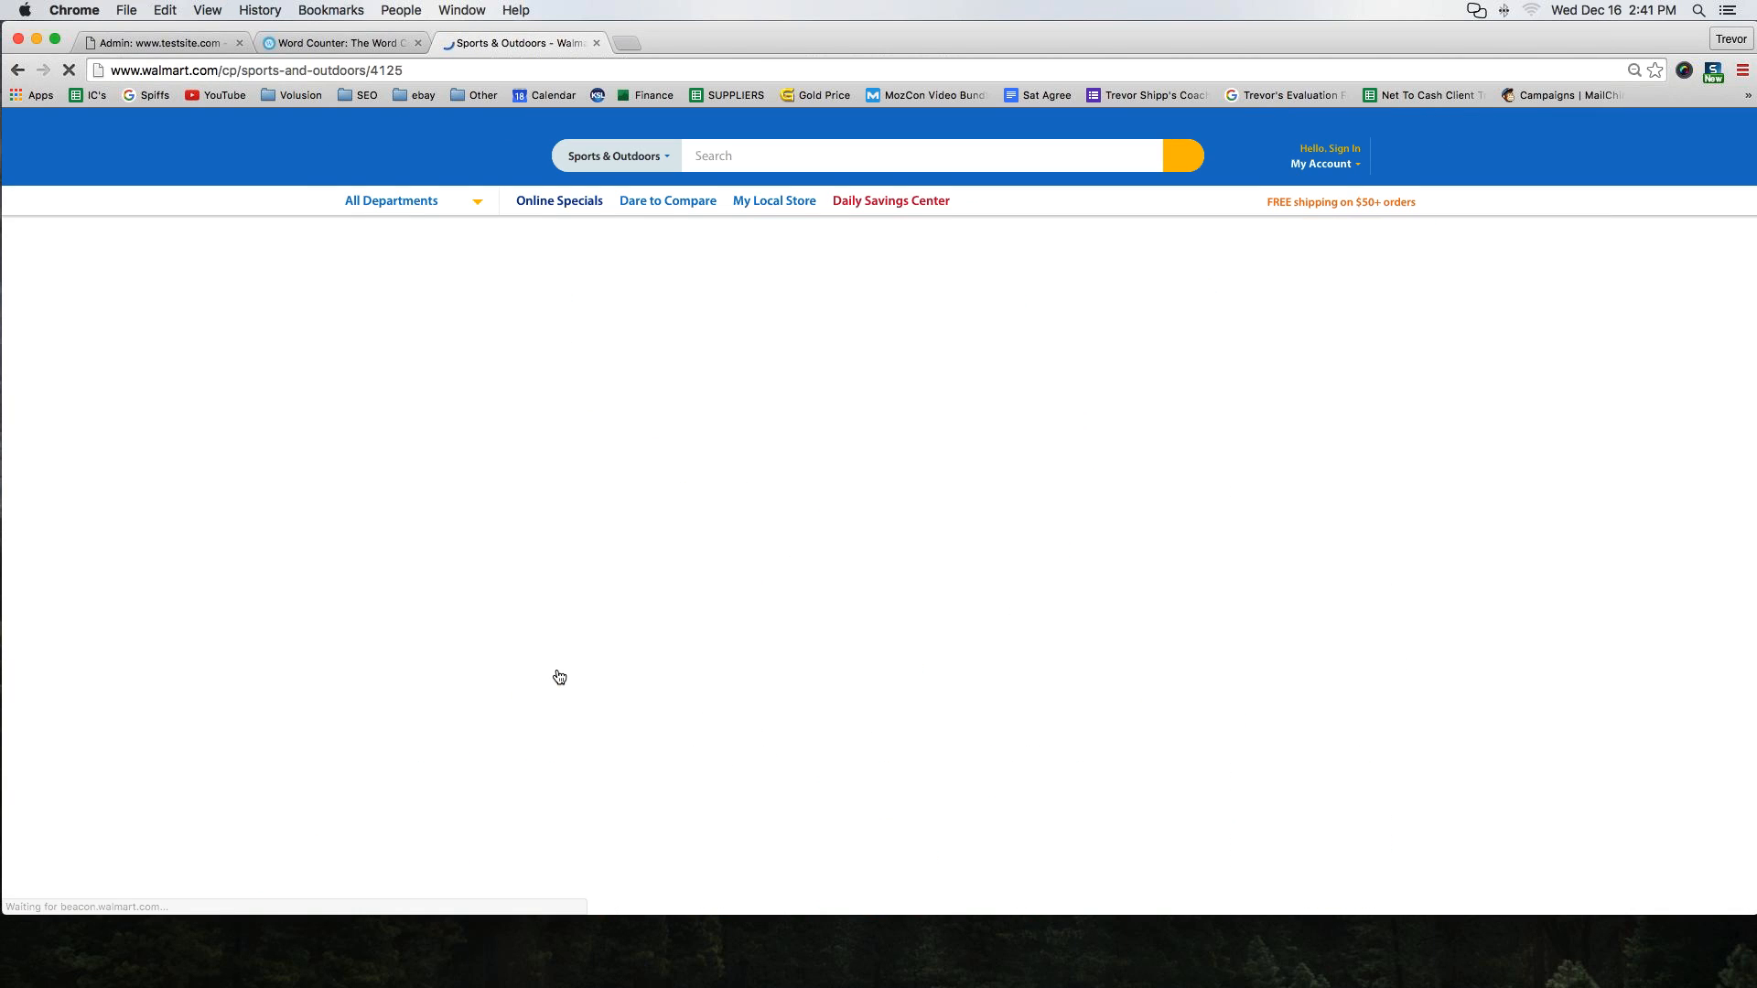
Browse from Sports & Outdoors through Camping and Tents & Accessories to the Star Wars 2-Pole Kids Dome Tent product page
scroll(723, 514, "down", 10)
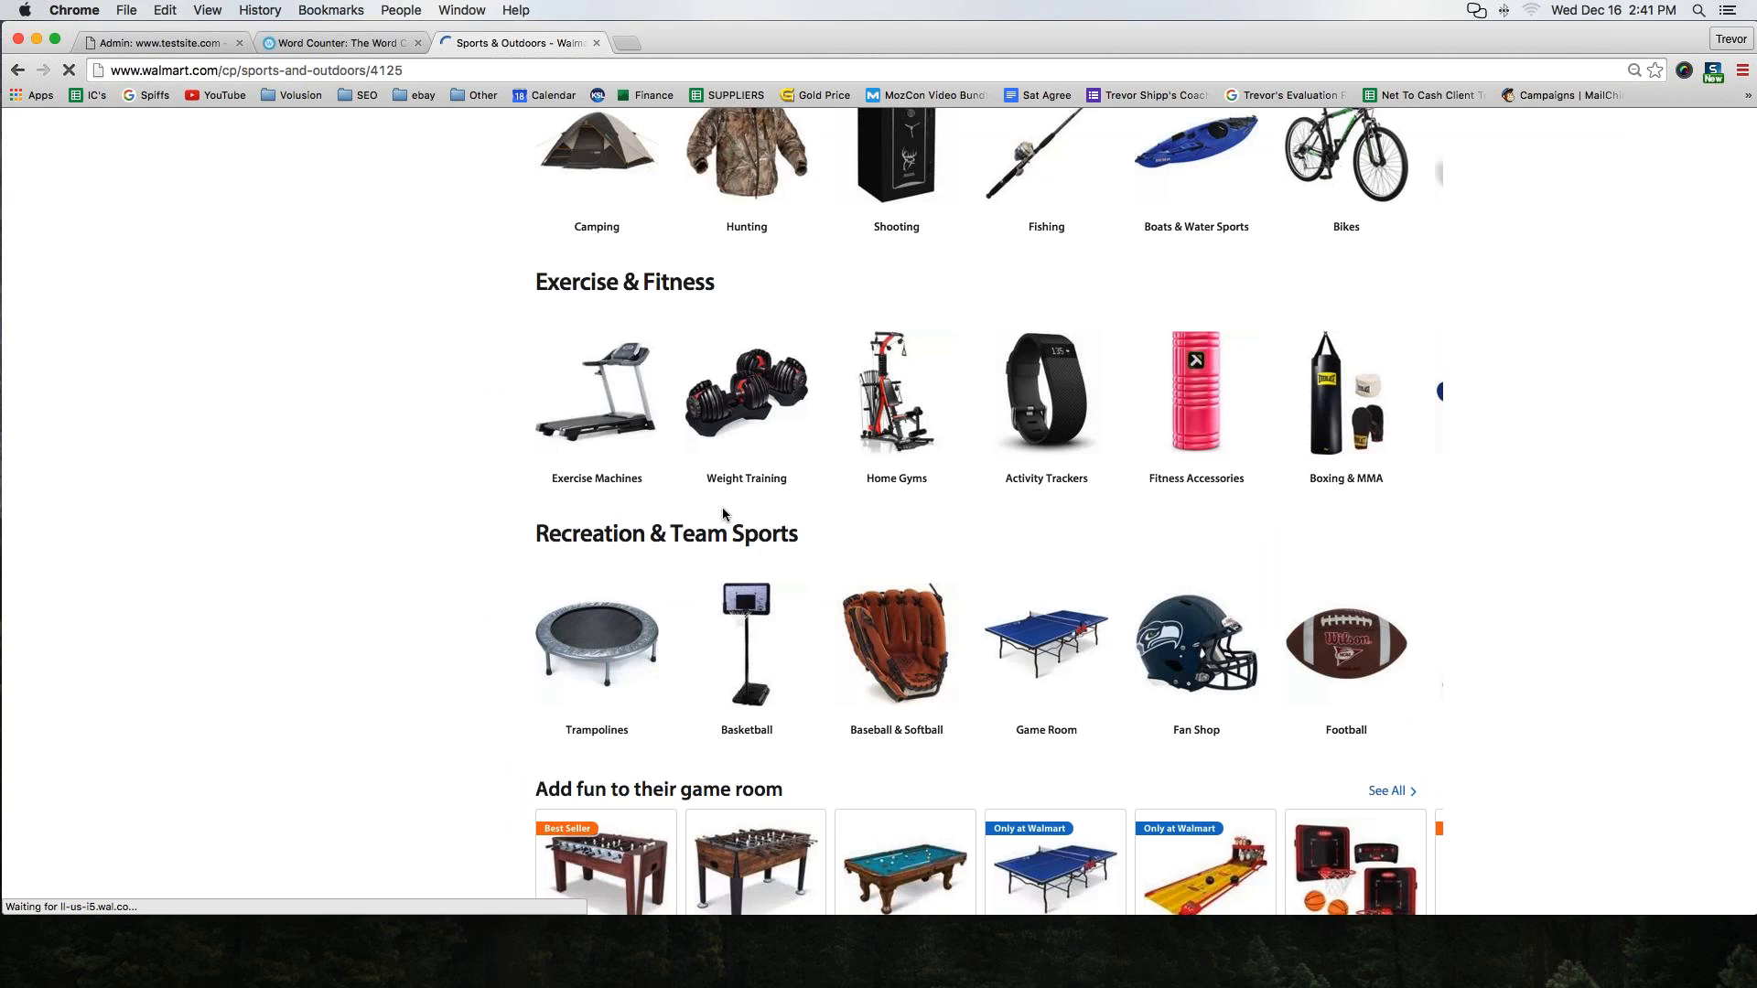
scroll(723, 514, "up", 6)
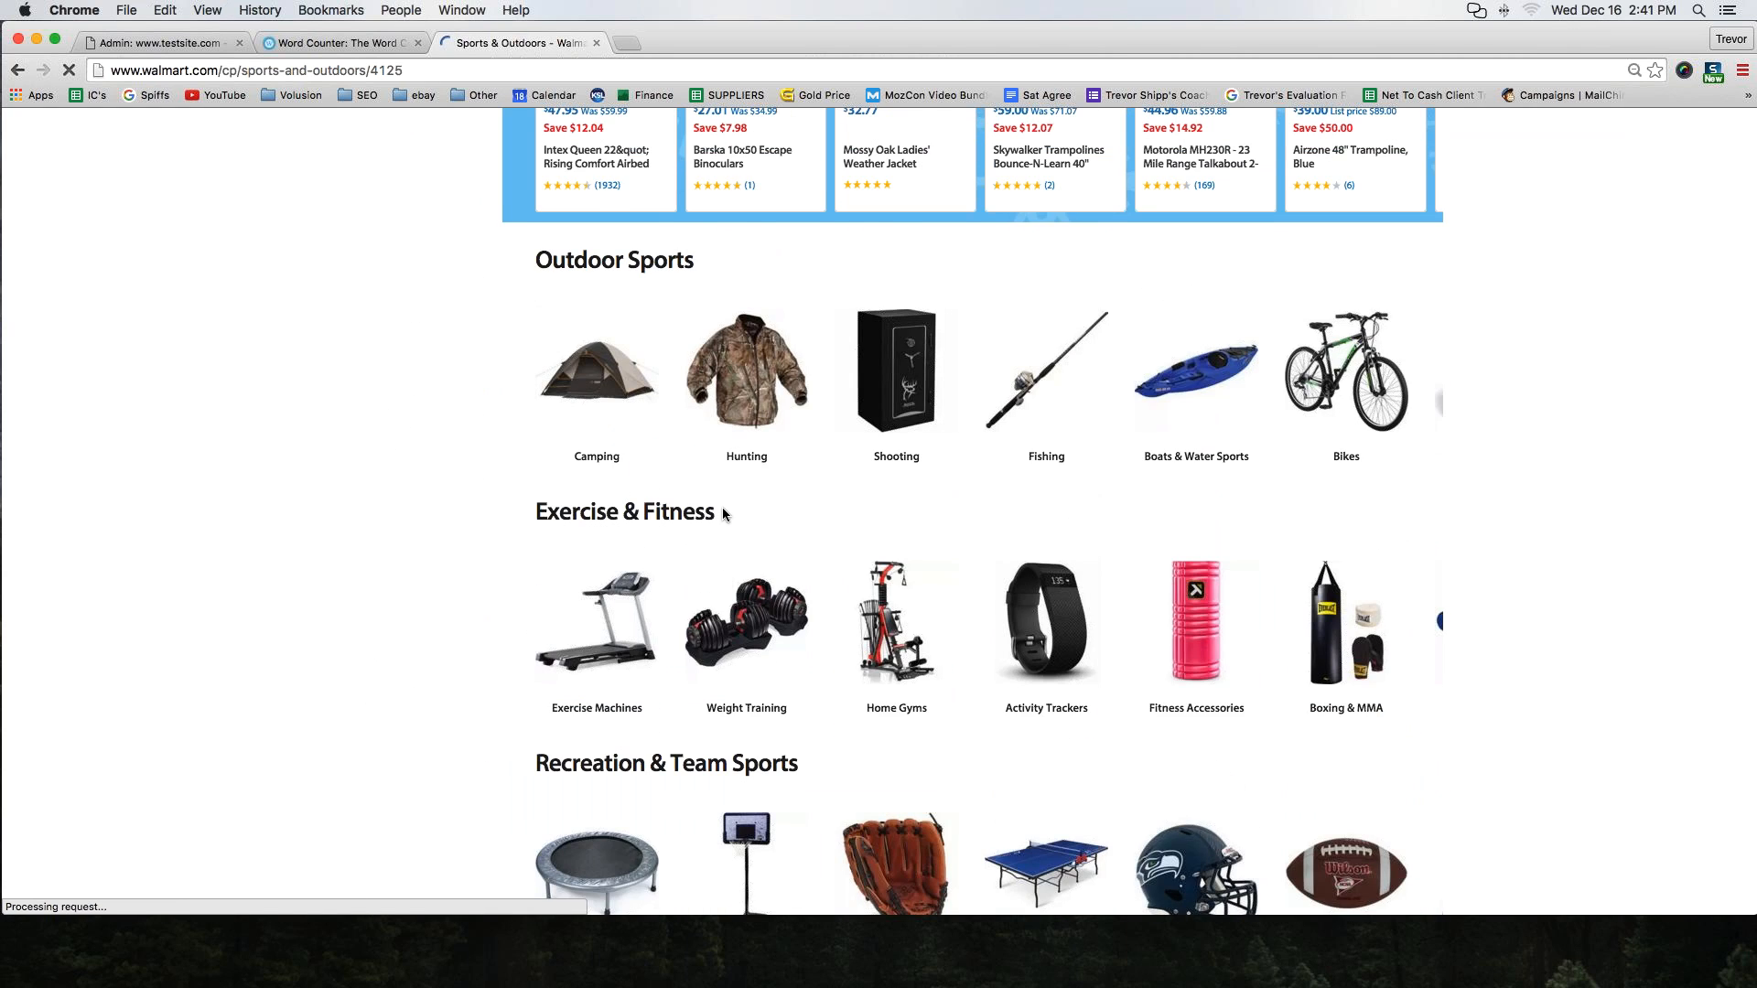
left_click(601, 557)
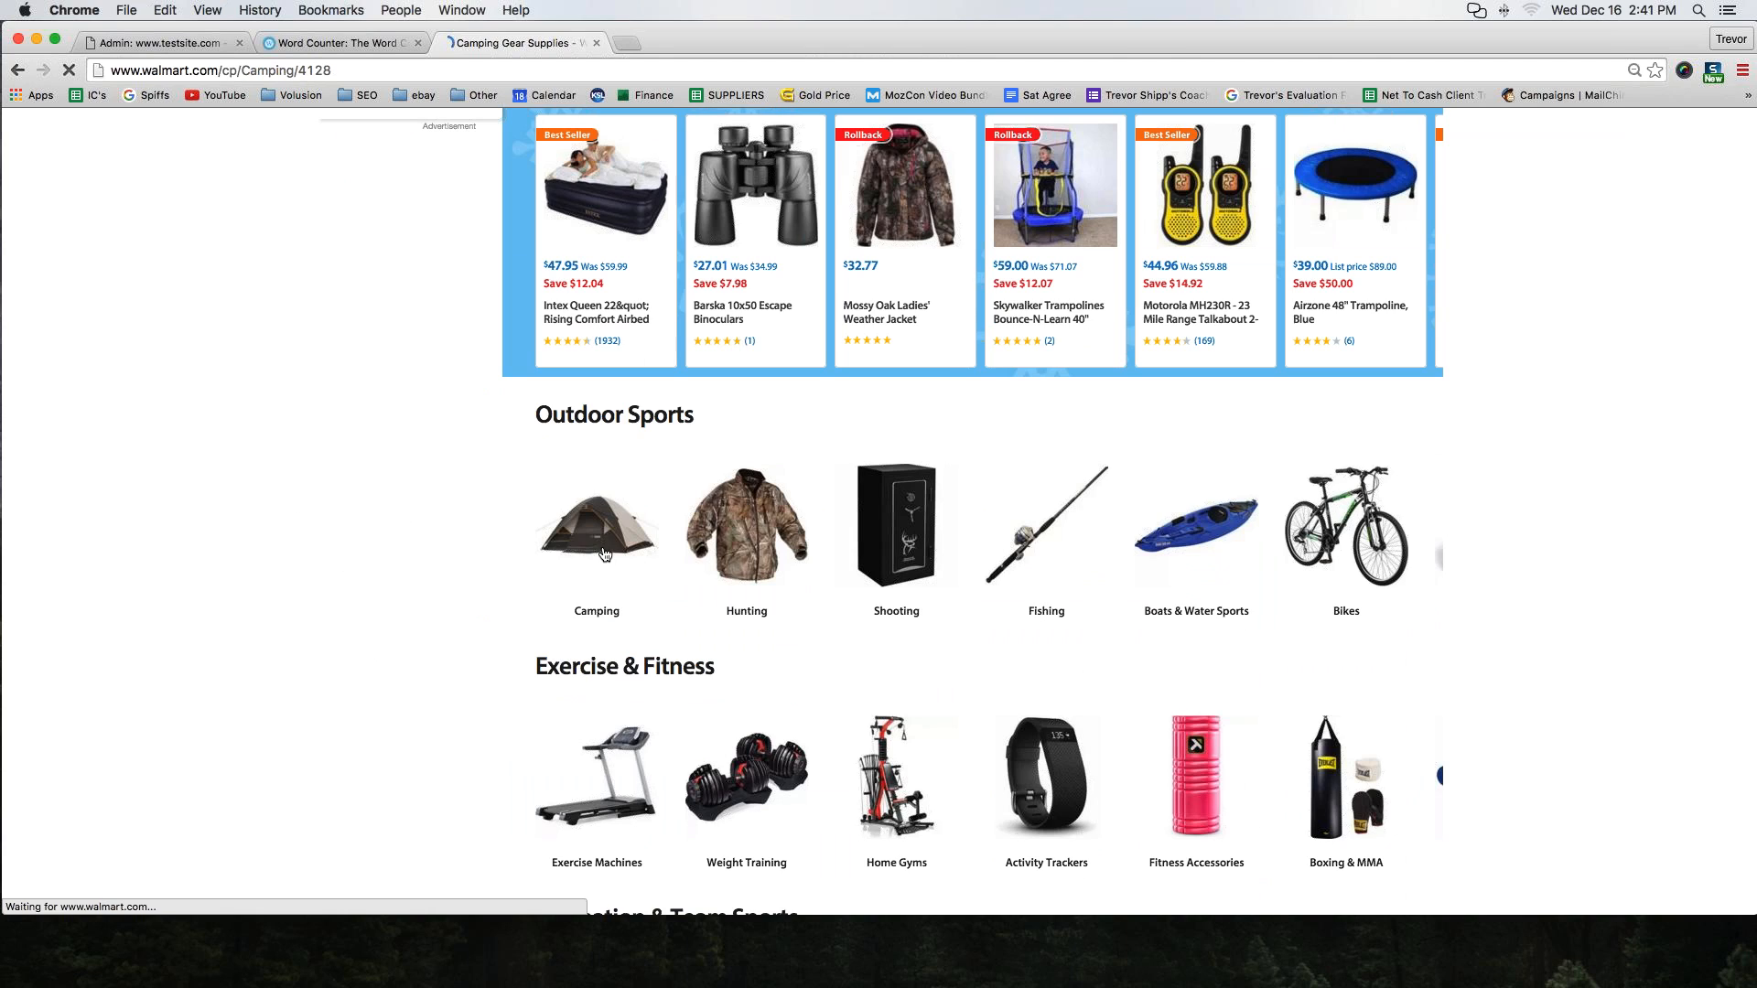
scroll(606, 531, "down", 5)
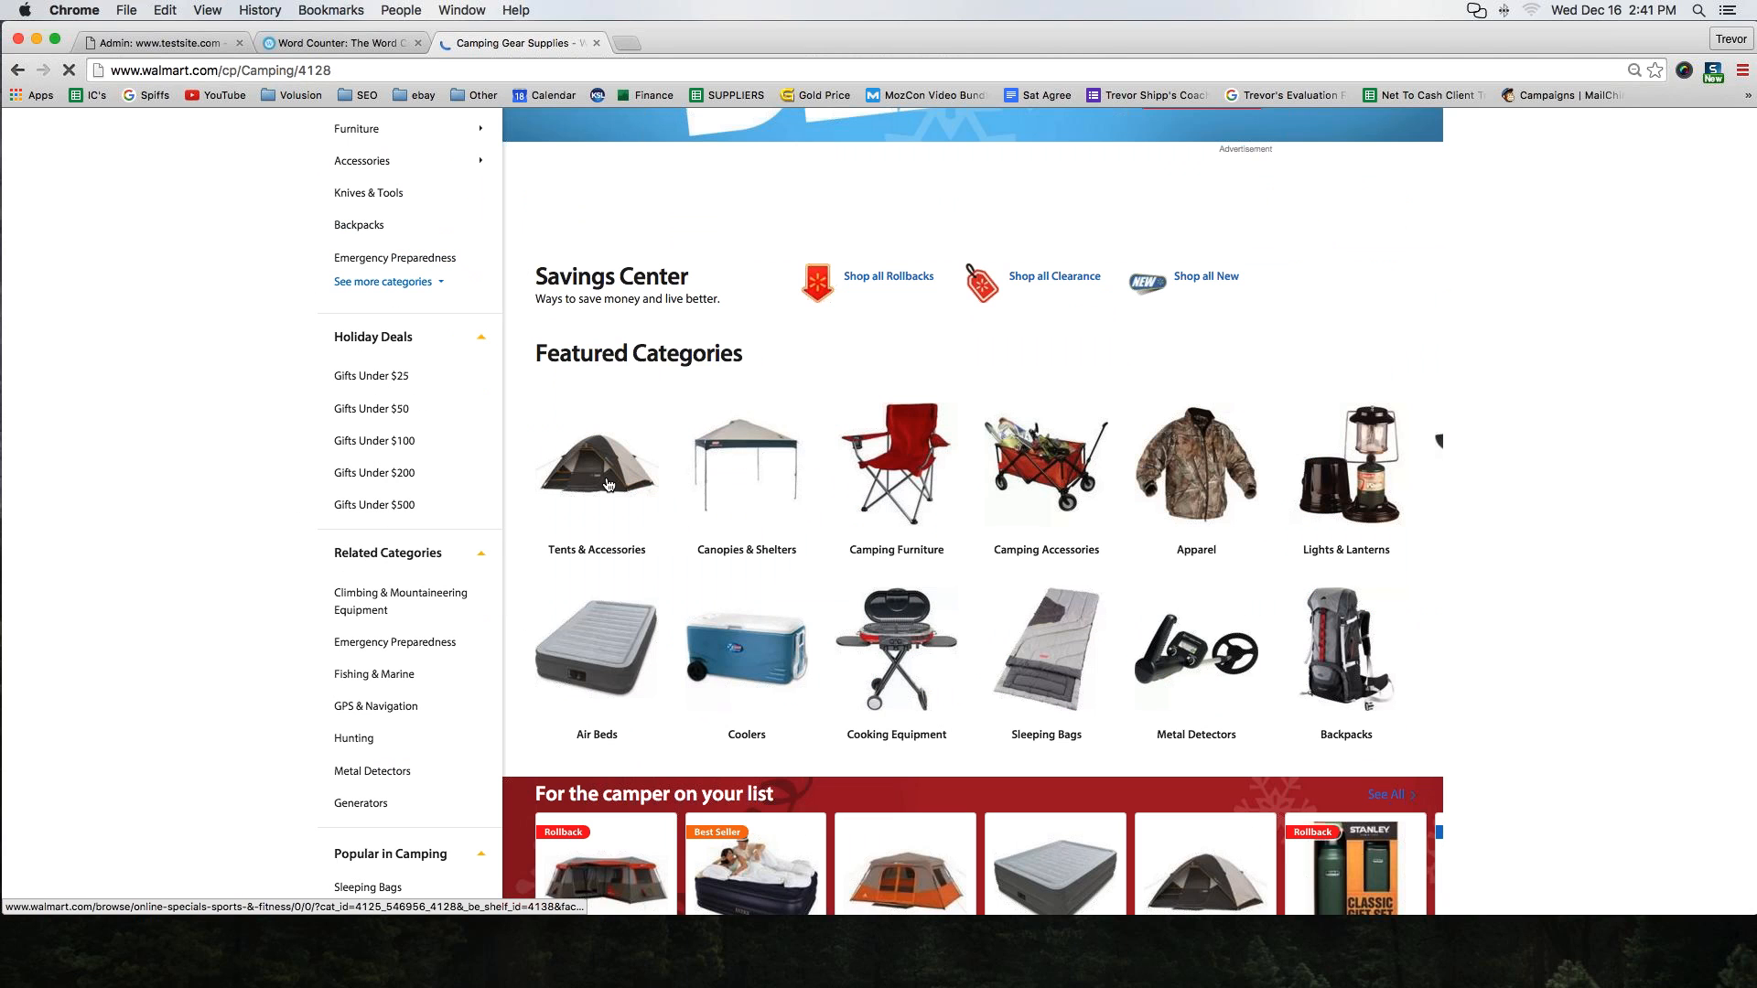
left_click(606, 477)
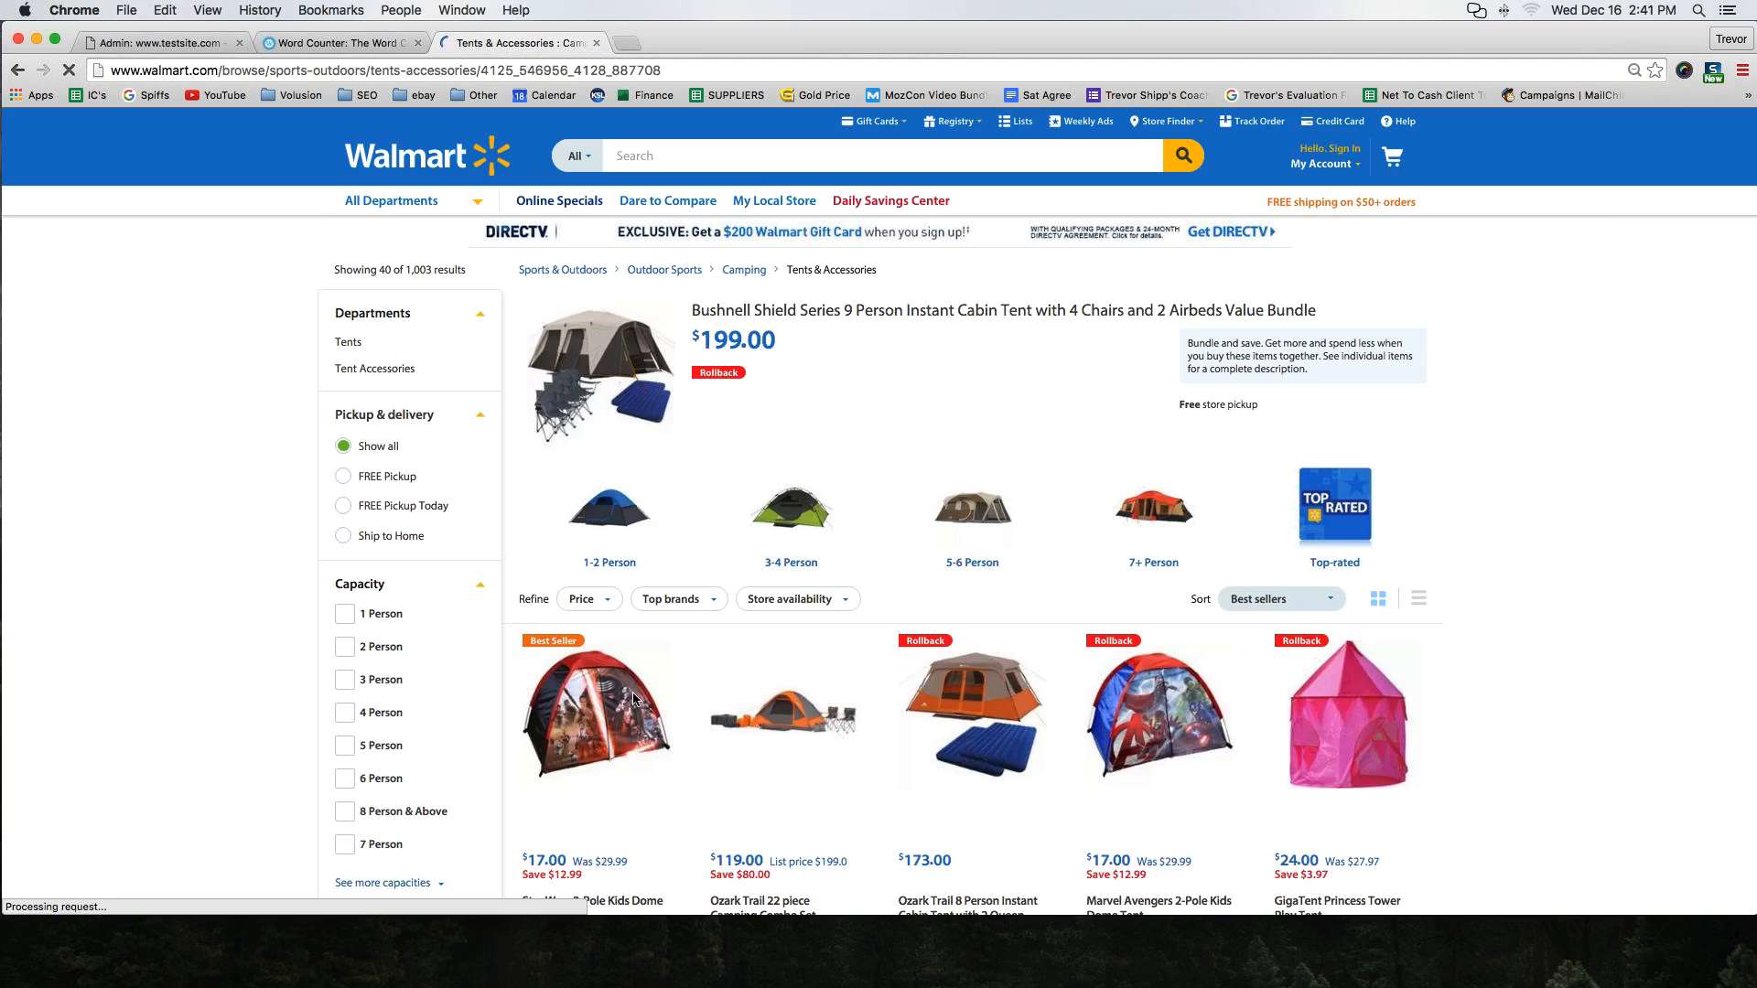
scroll(635, 699, "down", 3)
left_click(625, 373)
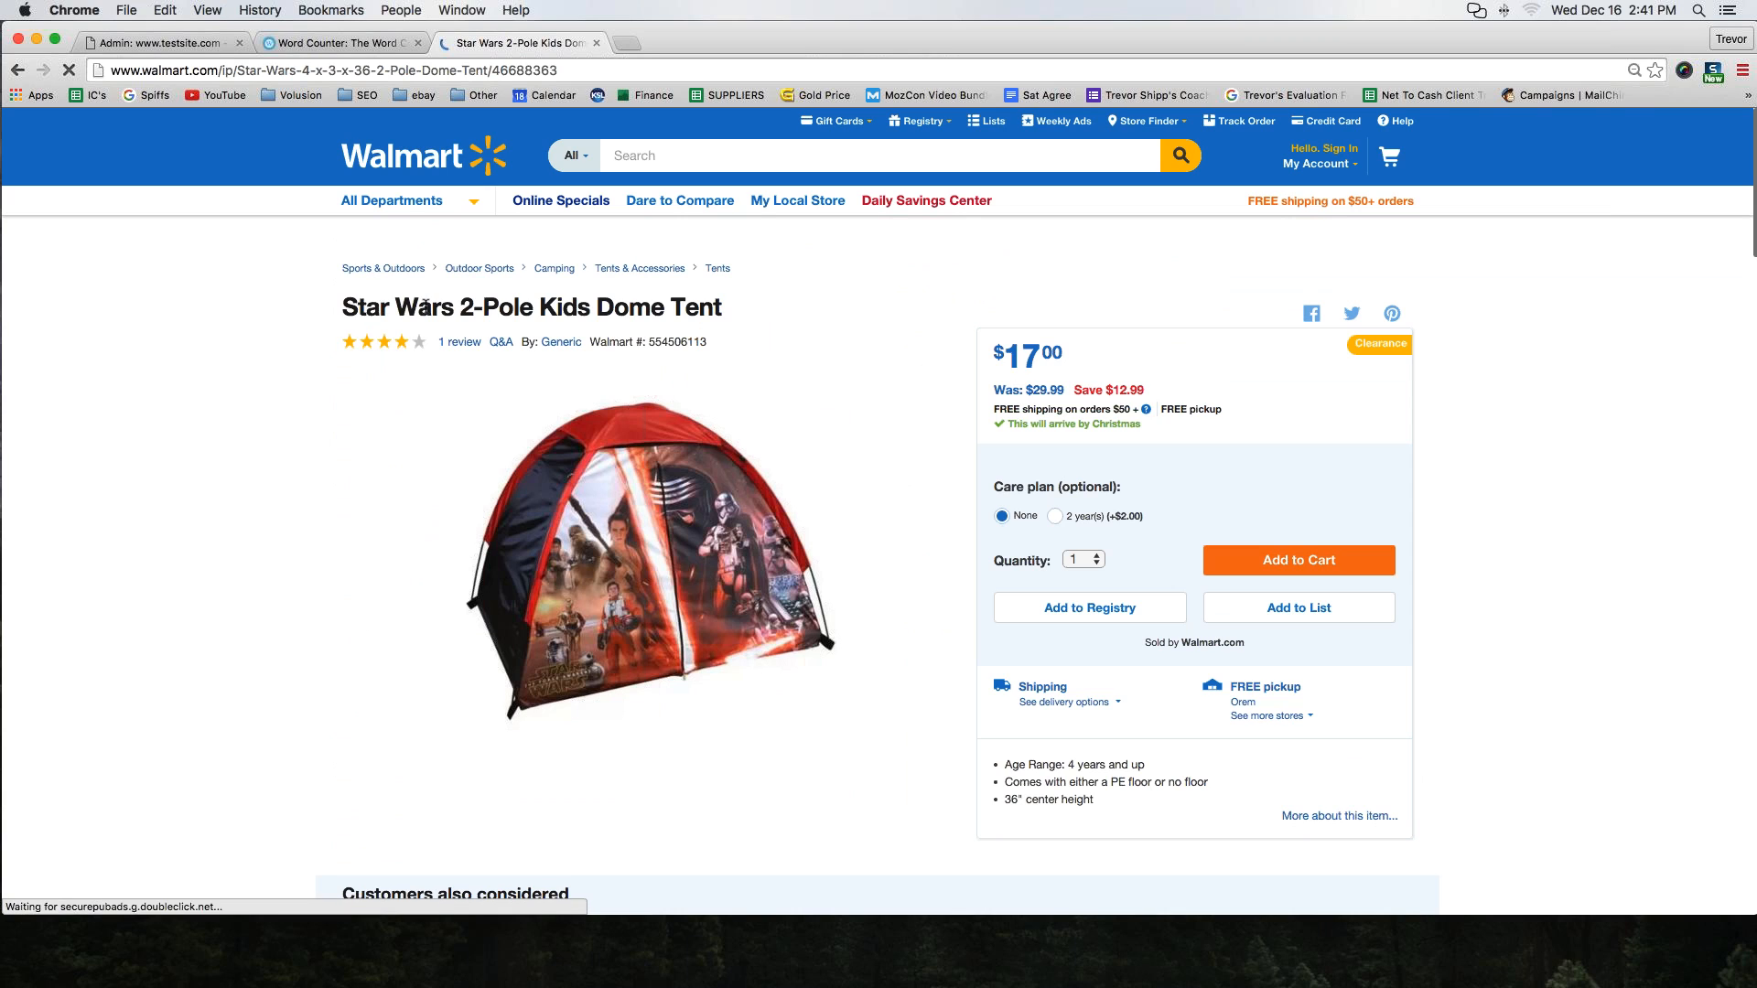
Copy the Walmart product title and paste it as the new product's Name in the admin form
left_click_drag(340, 307, 735, 307)
key("super+c")
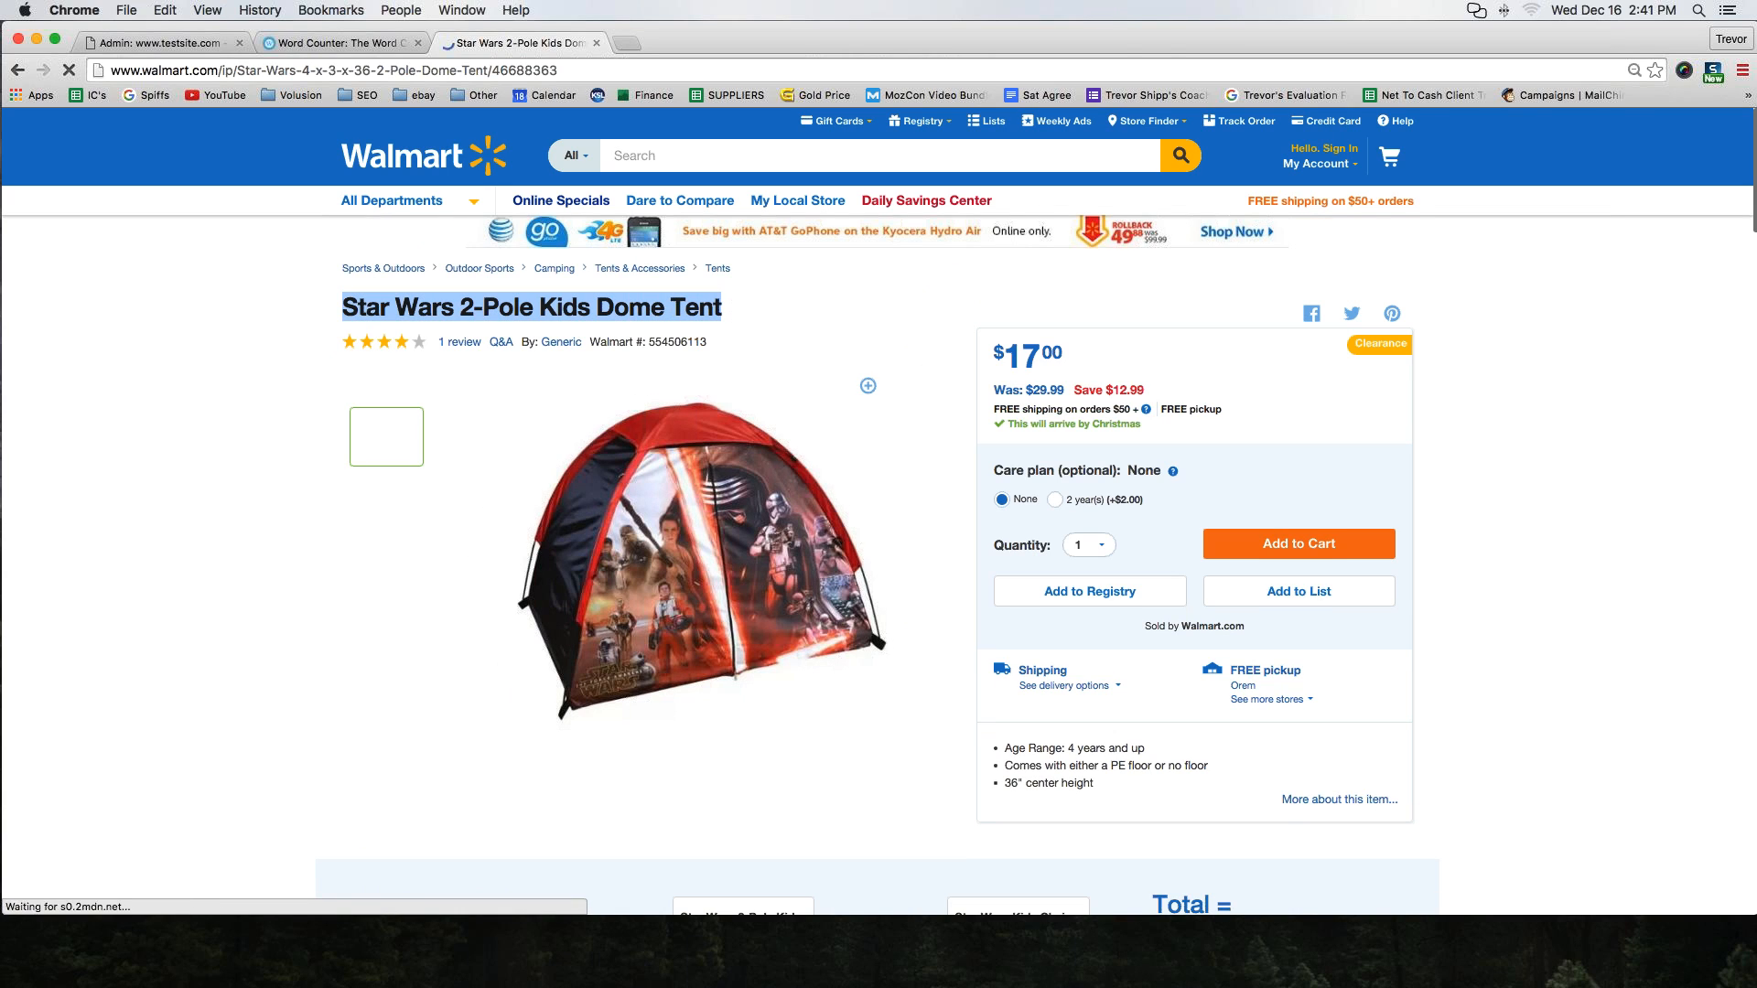
left_click(170, 43)
left_click(606, 428)
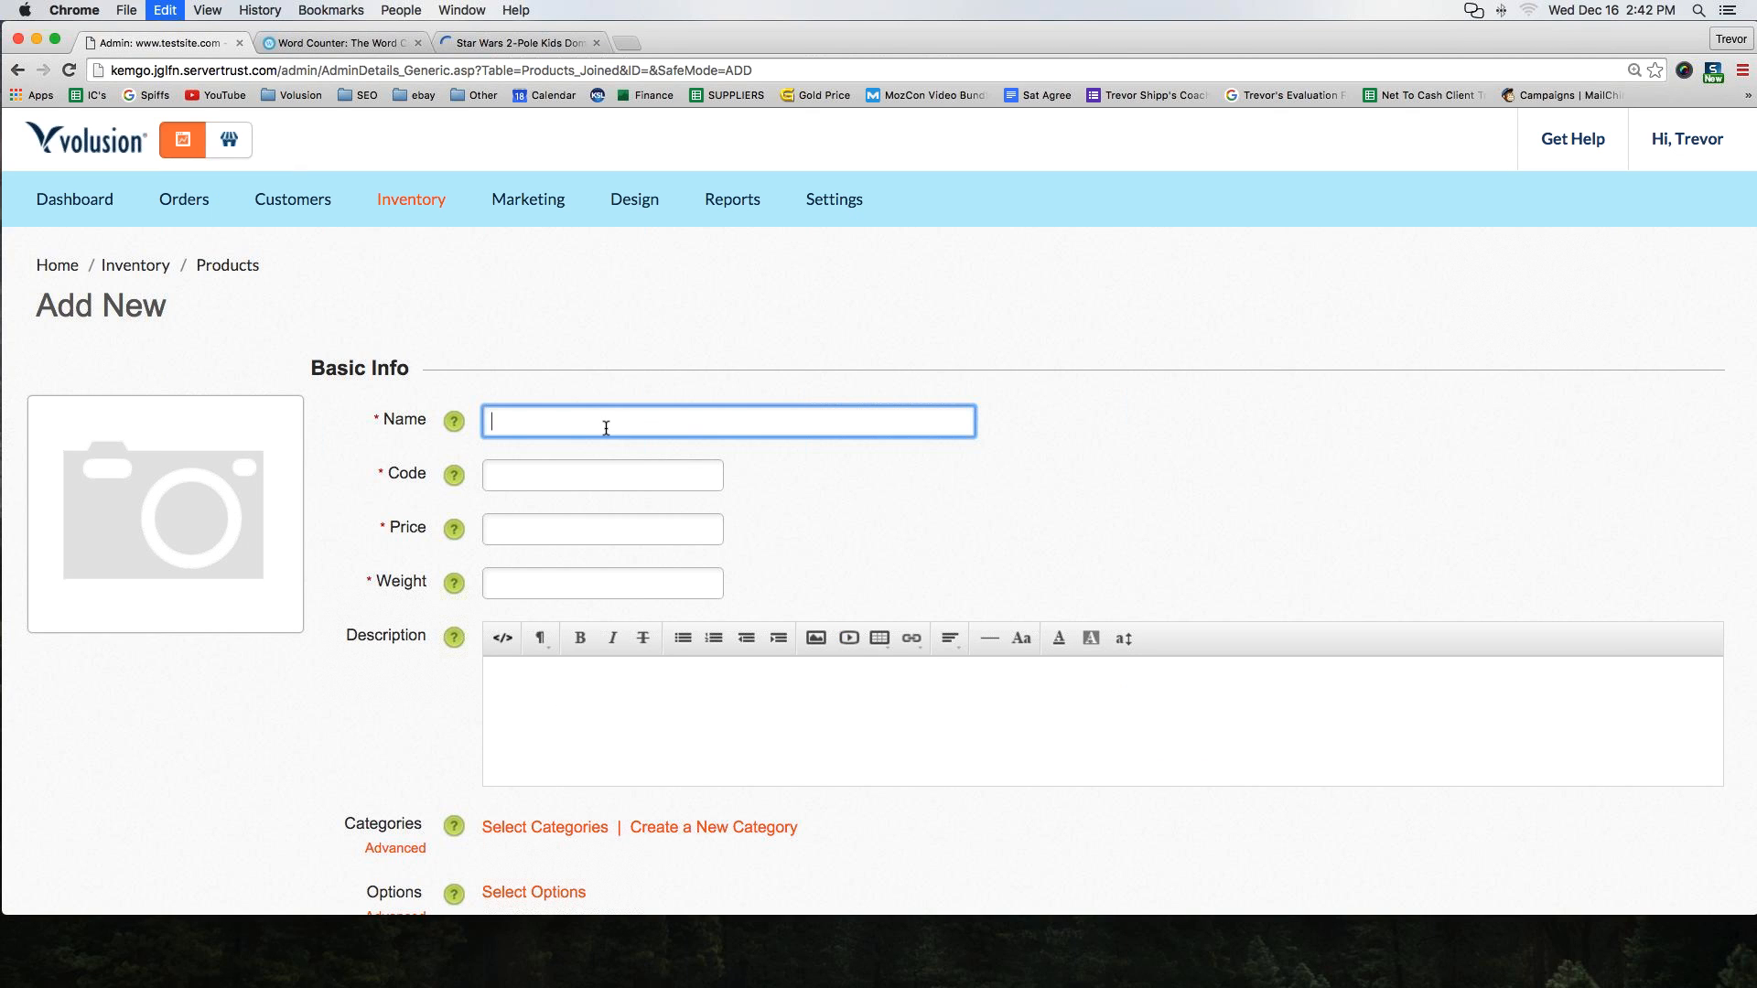
key("super+v")
key("Tab")
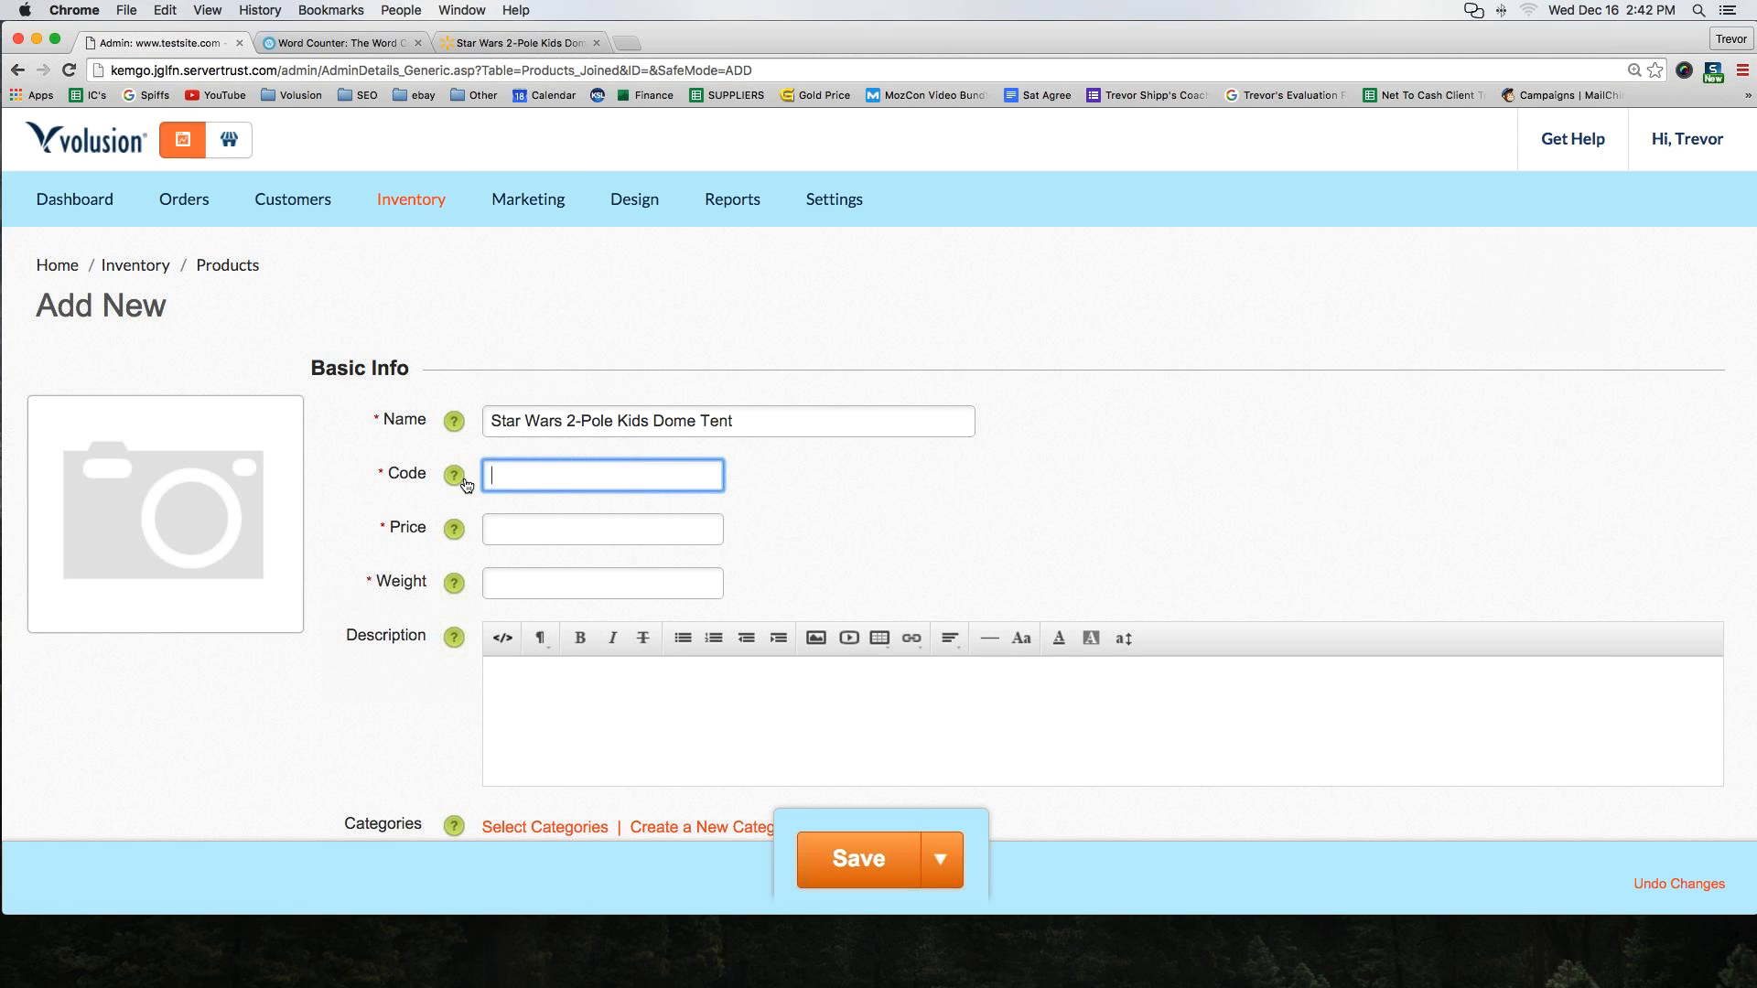
Set the product Code to WM- followed by the Walmart item number copied from the specifications, giving WM-554506113
type("WM-")
left_click(478, 45)
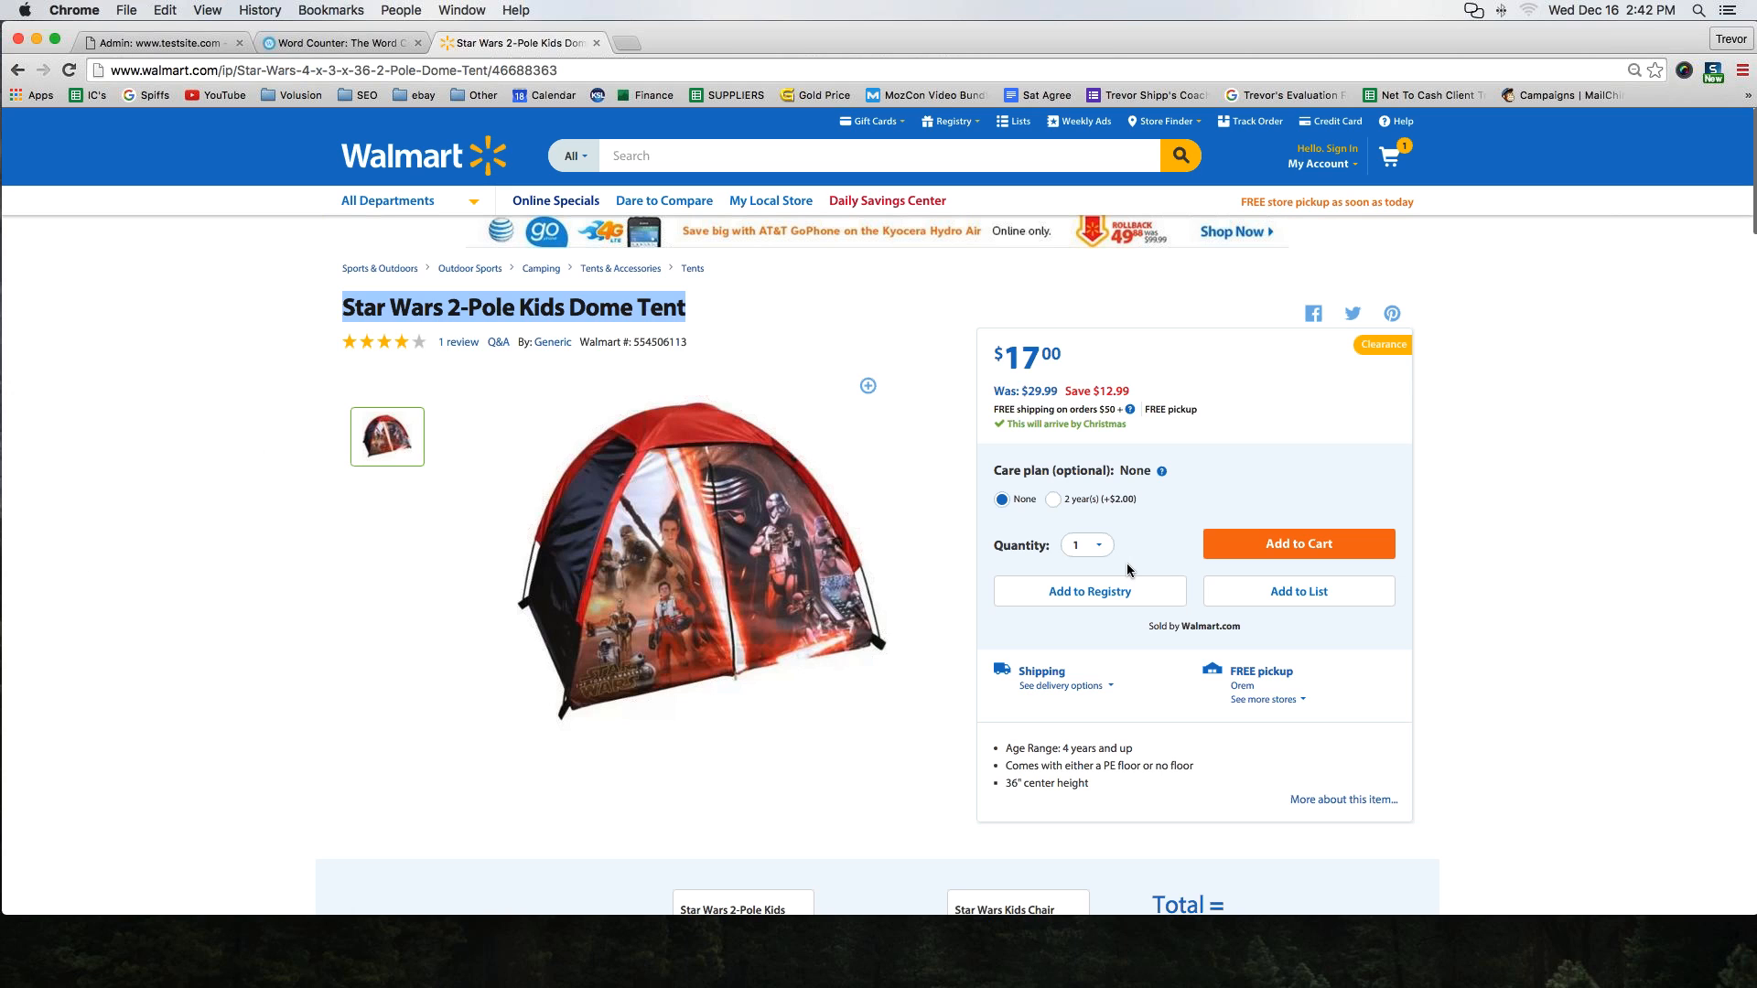
scroll(1127, 565, "down", 15)
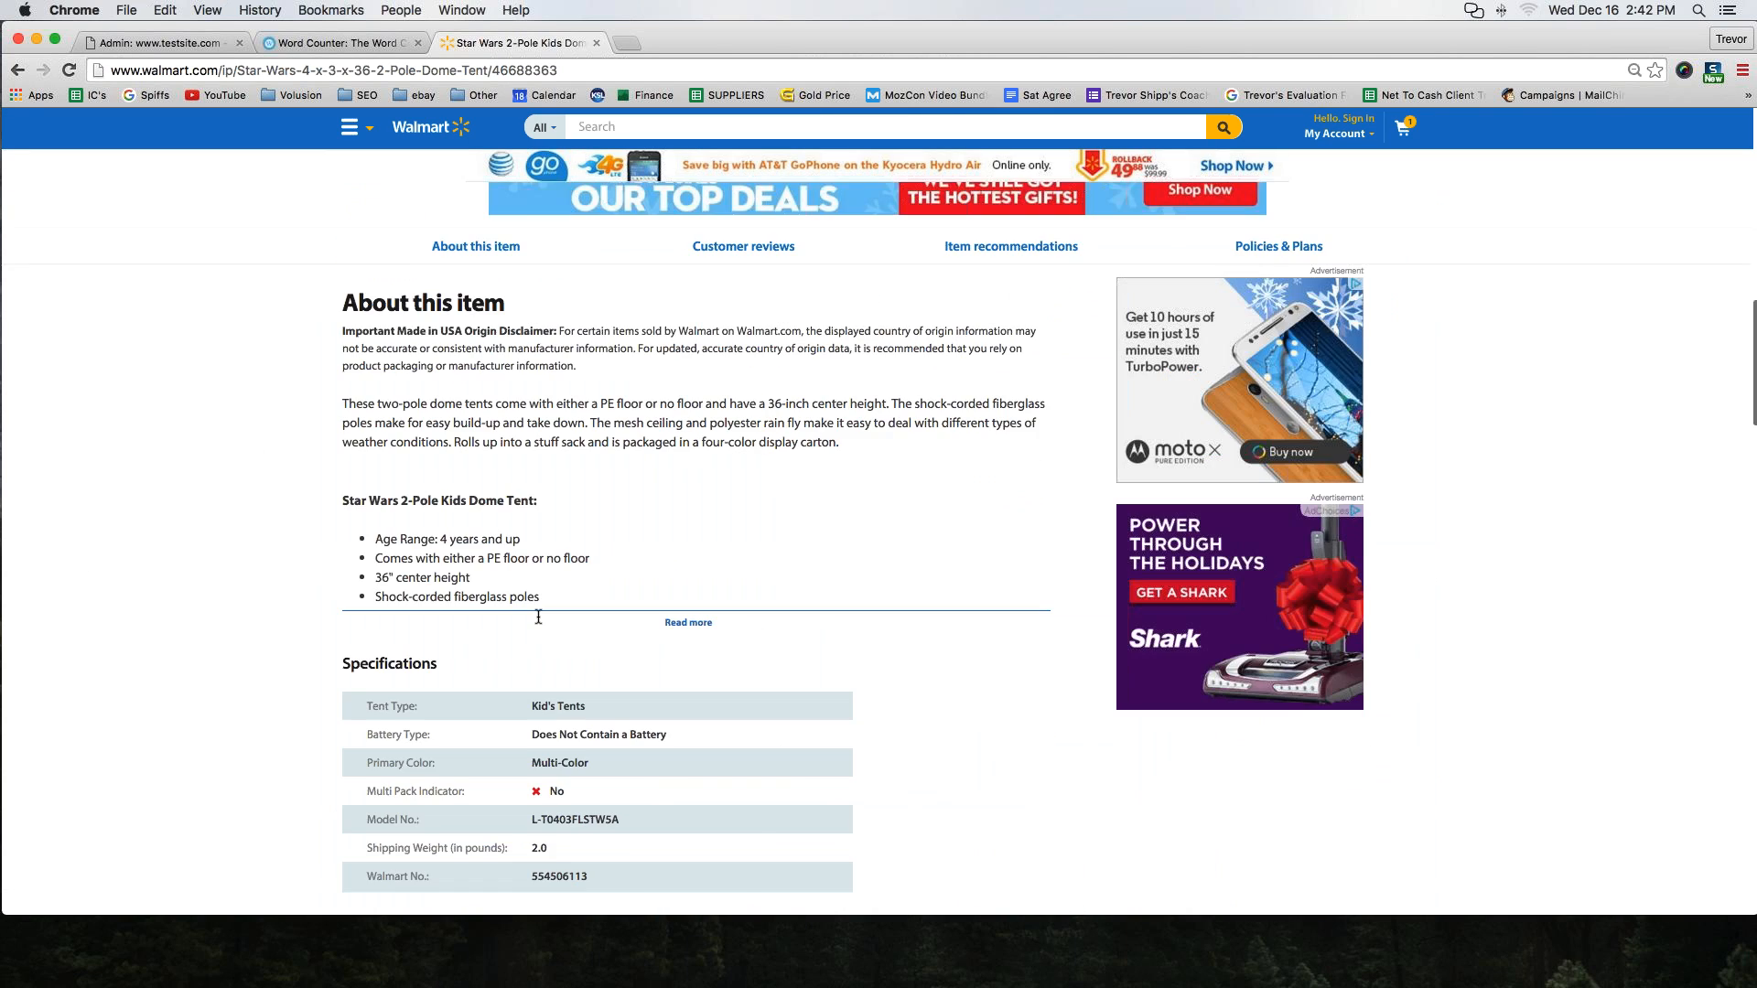
scroll(538, 617, "down", 3)
double_click(538, 729)
key("super+c")
left_click(156, 42)
key("super+v")
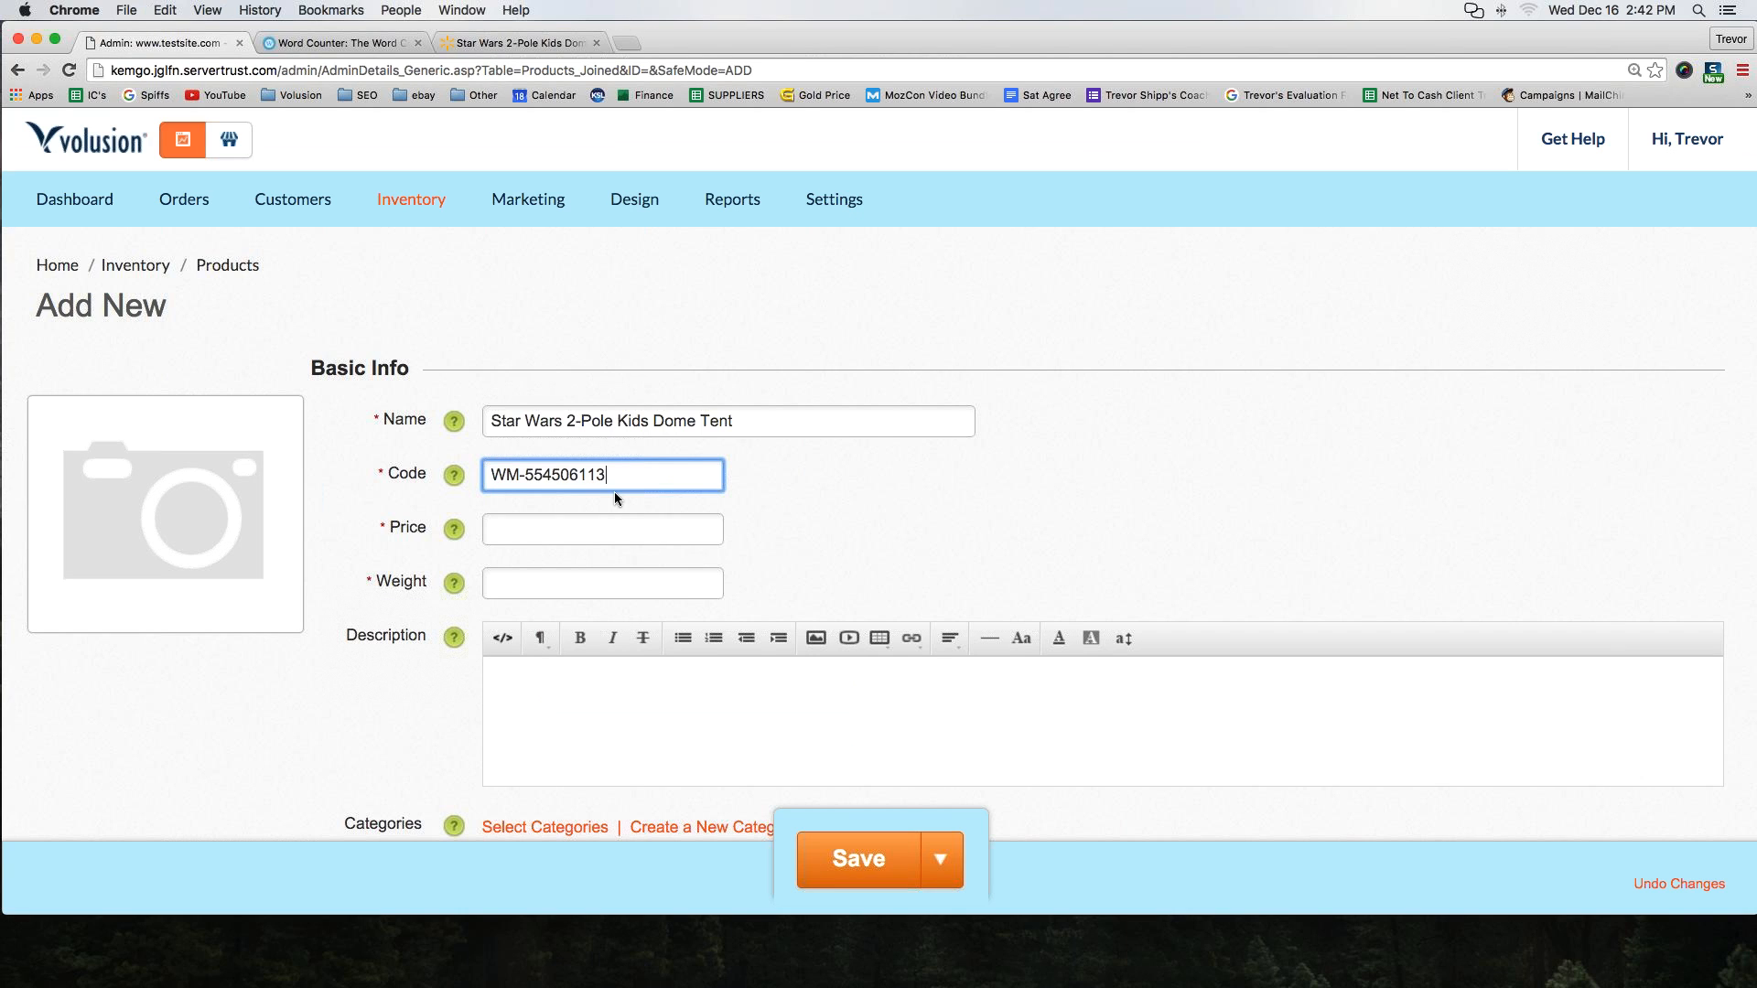
Set the product Weight to 1
key("Tab")
key("Tab")
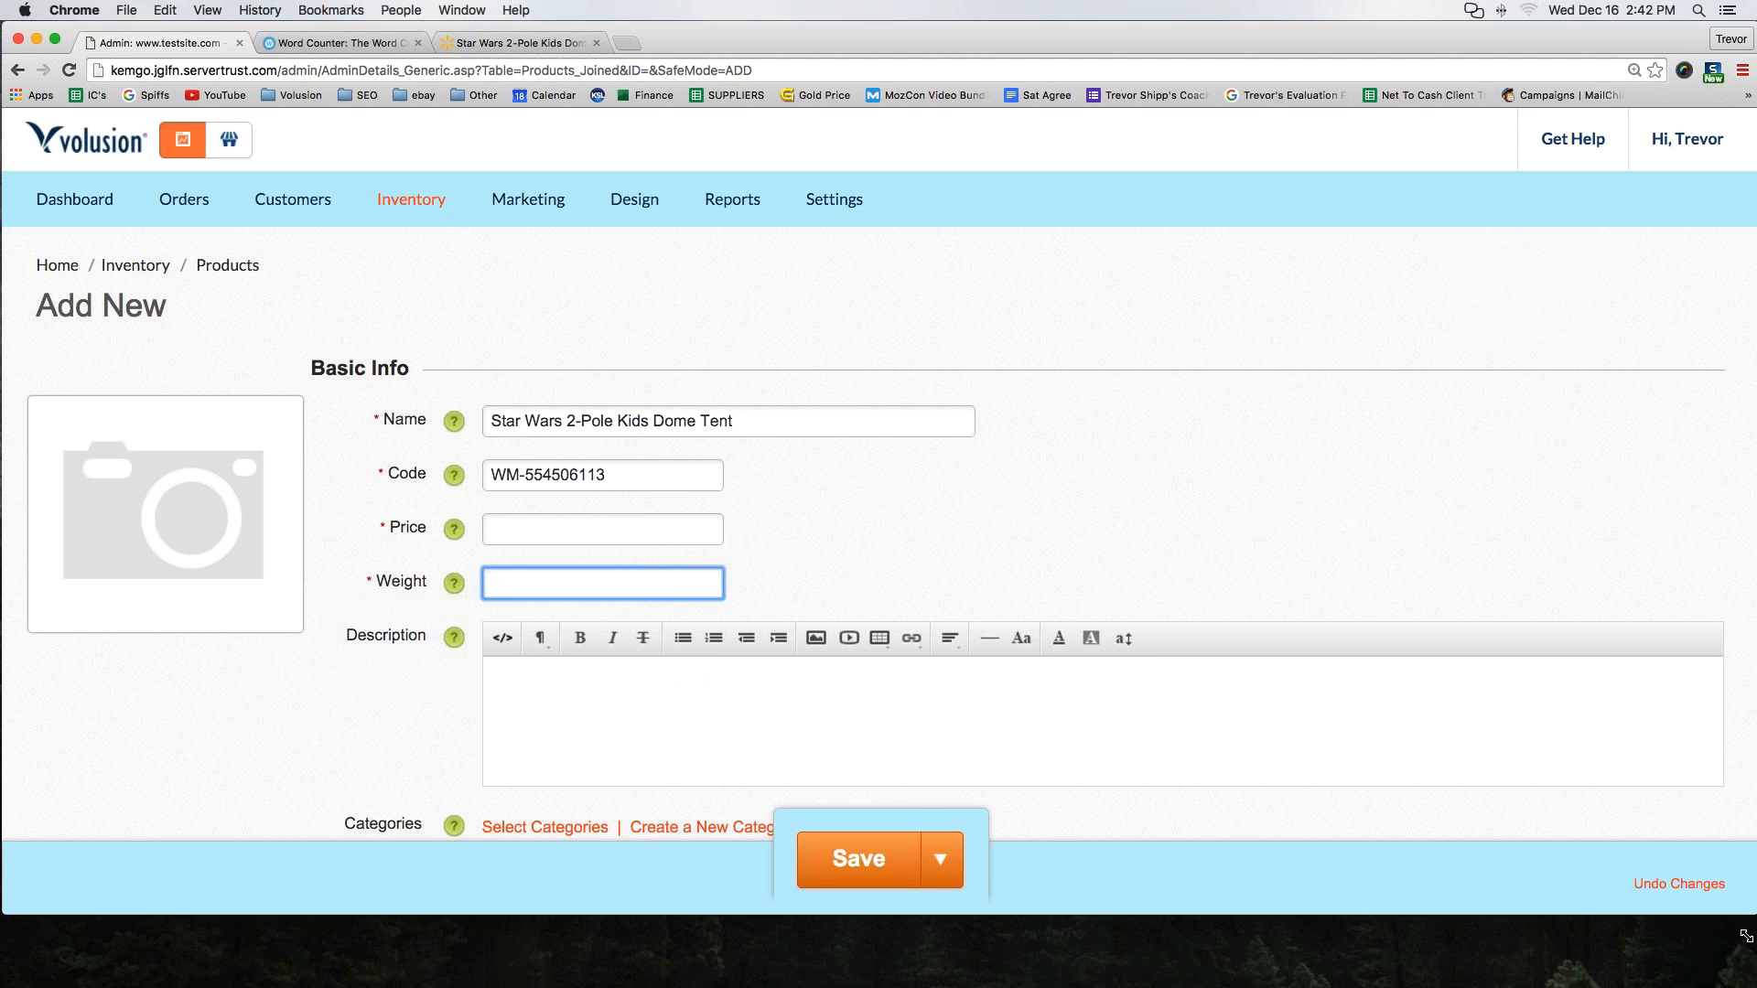
left_click_drag(1748, 920, 1627, 901)
left_click_drag(1013, 901, 1754, 906)
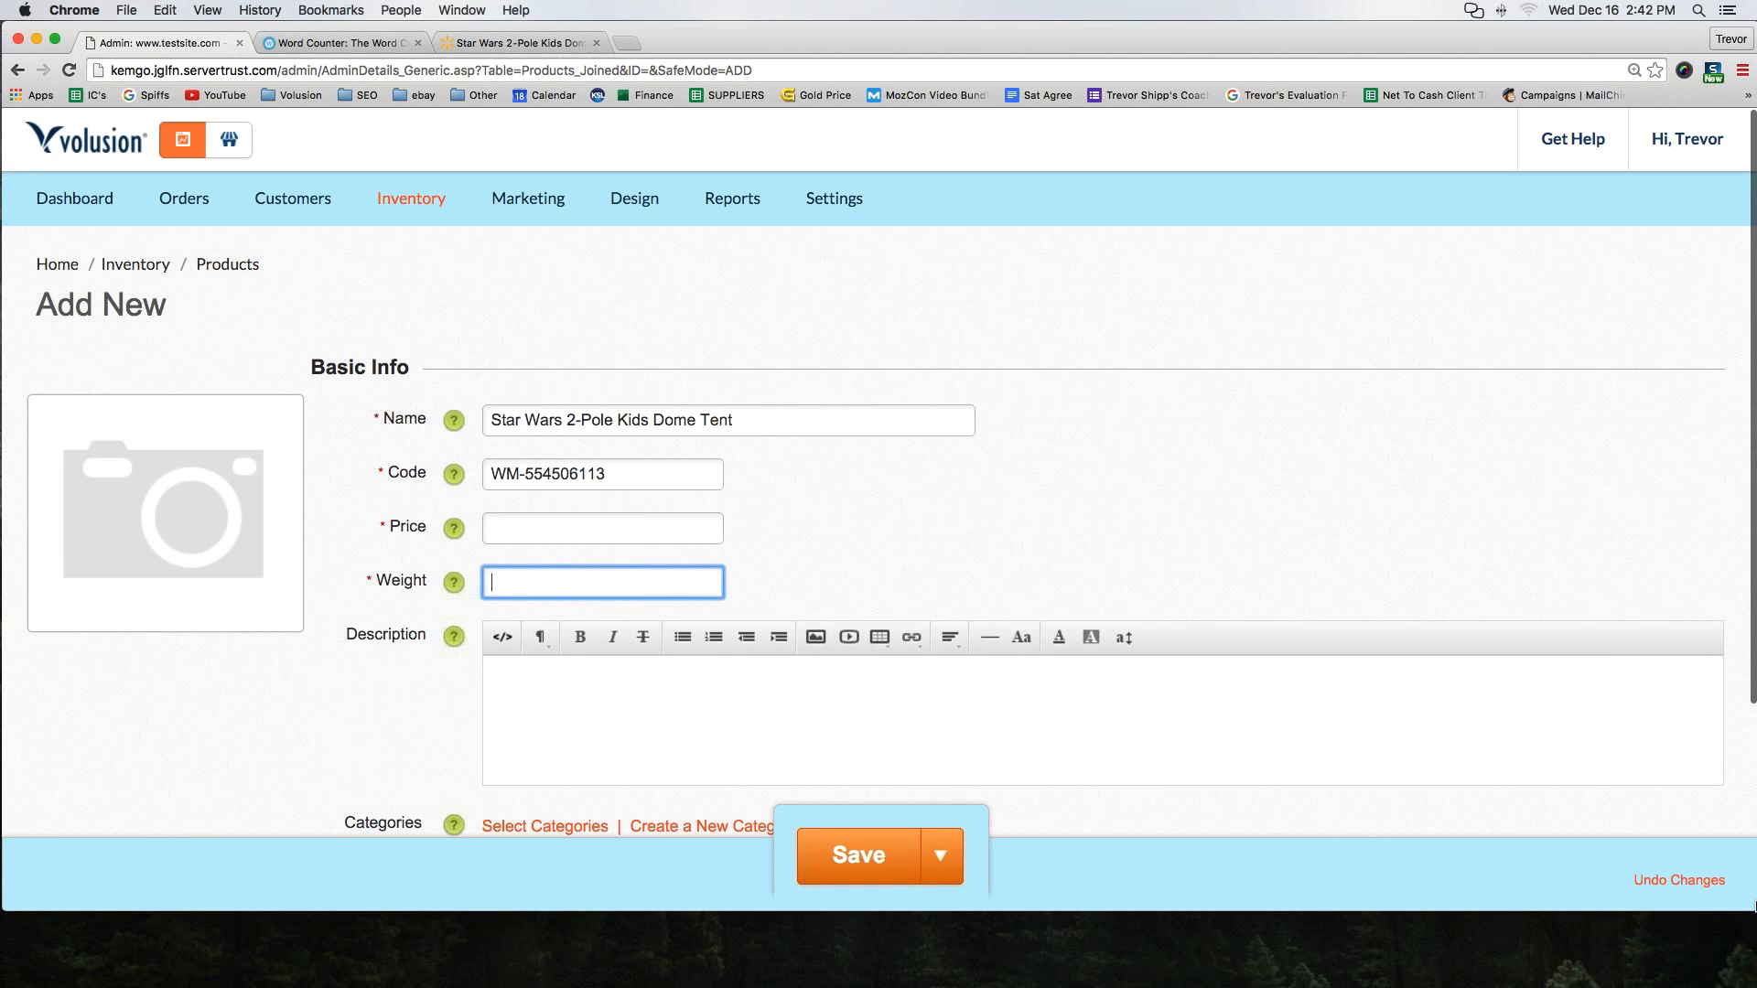
left_click(466, 45)
left_click(144, 43)
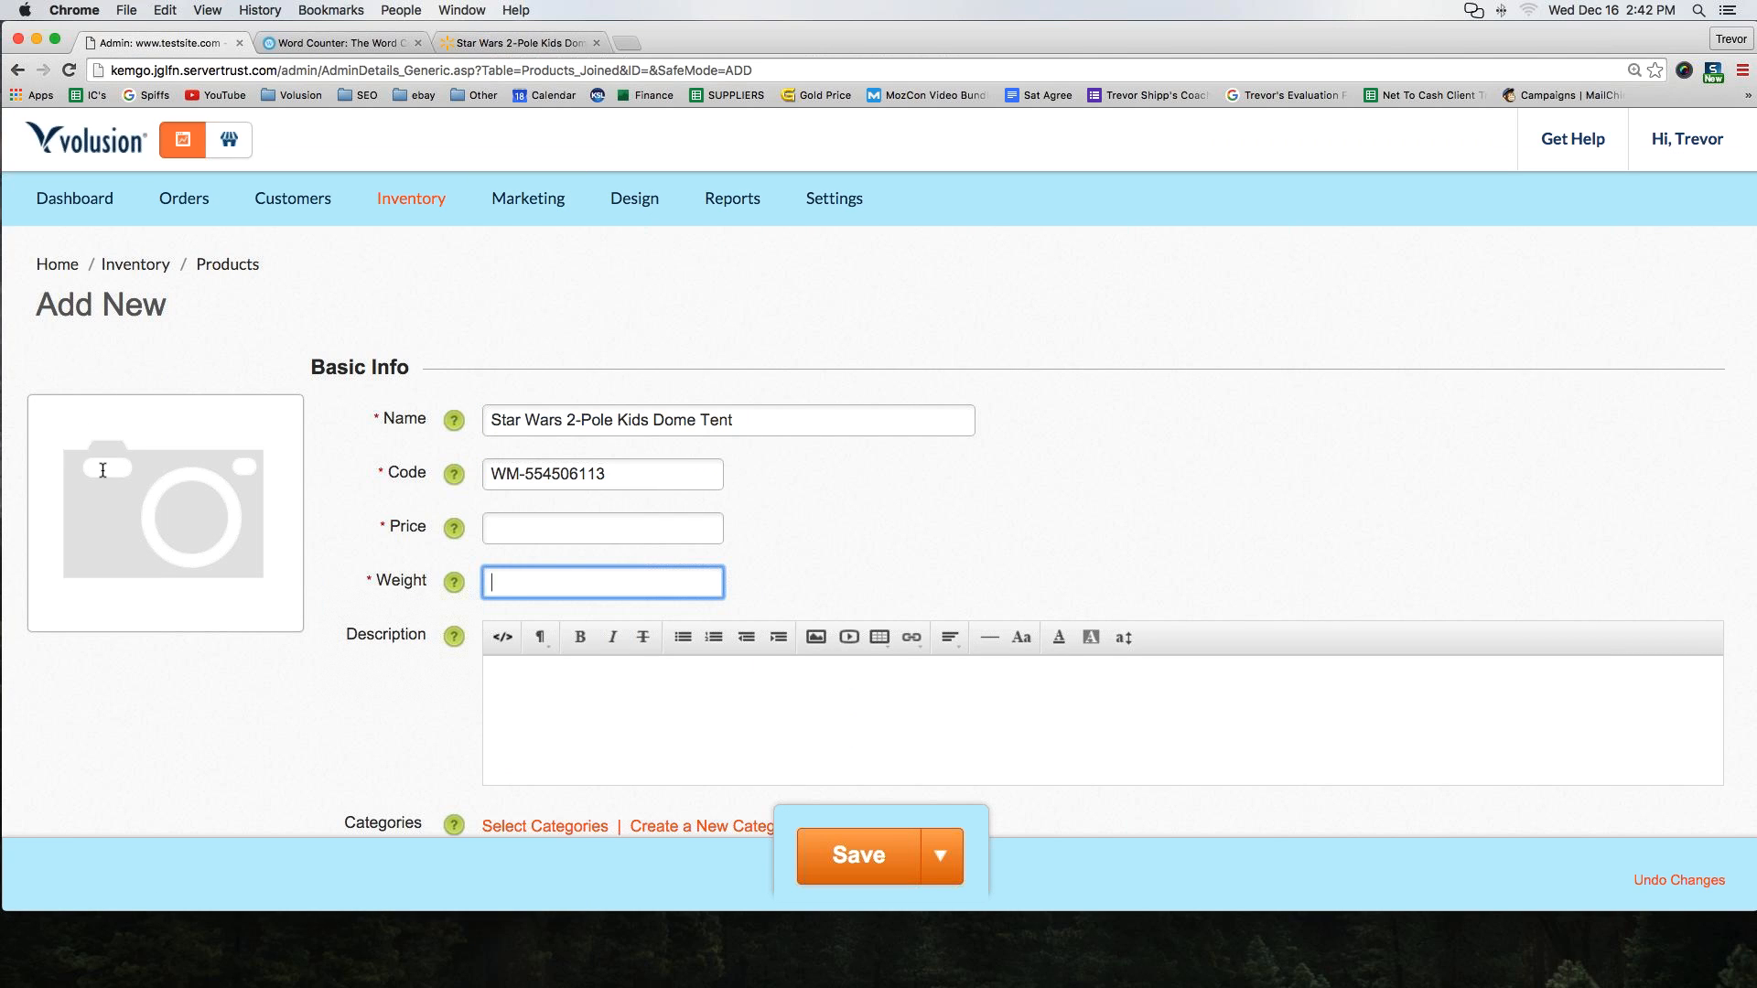
left_click(522, 591)
type("1")
Set the product Price to 99.99
left_click(556, 528)
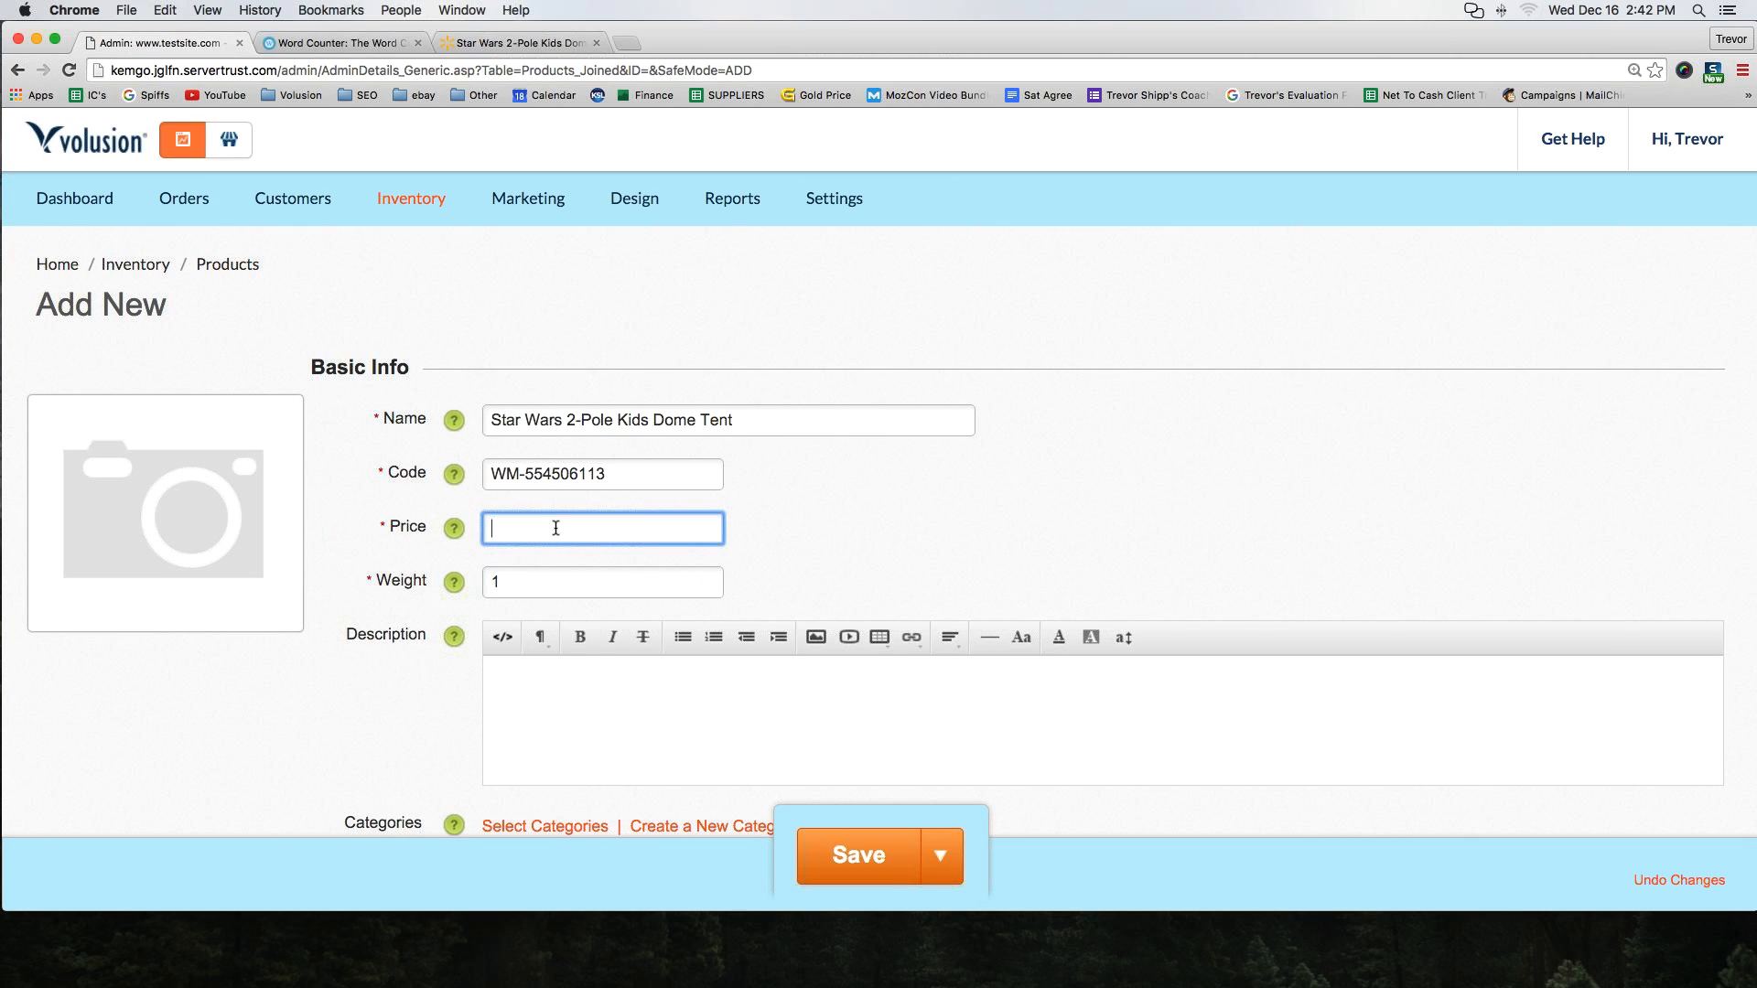
type("99.99")
left_click(645, 636)
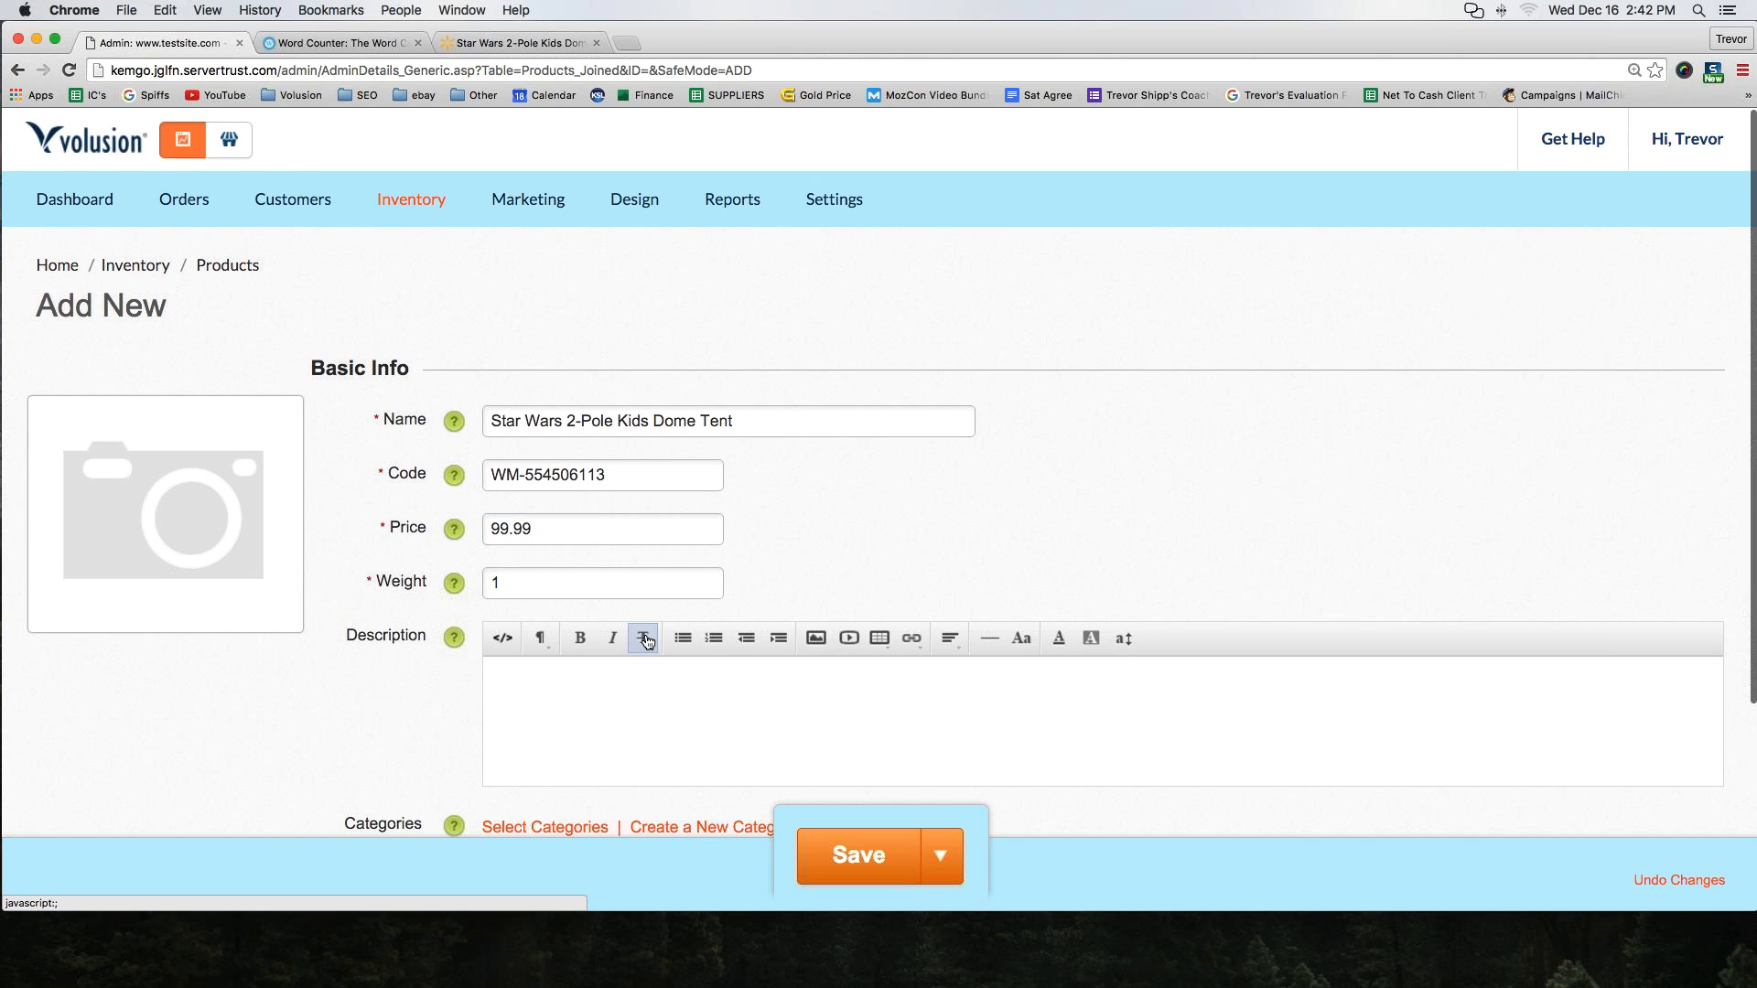
left_click(532, 528)
left_click(490, 473)
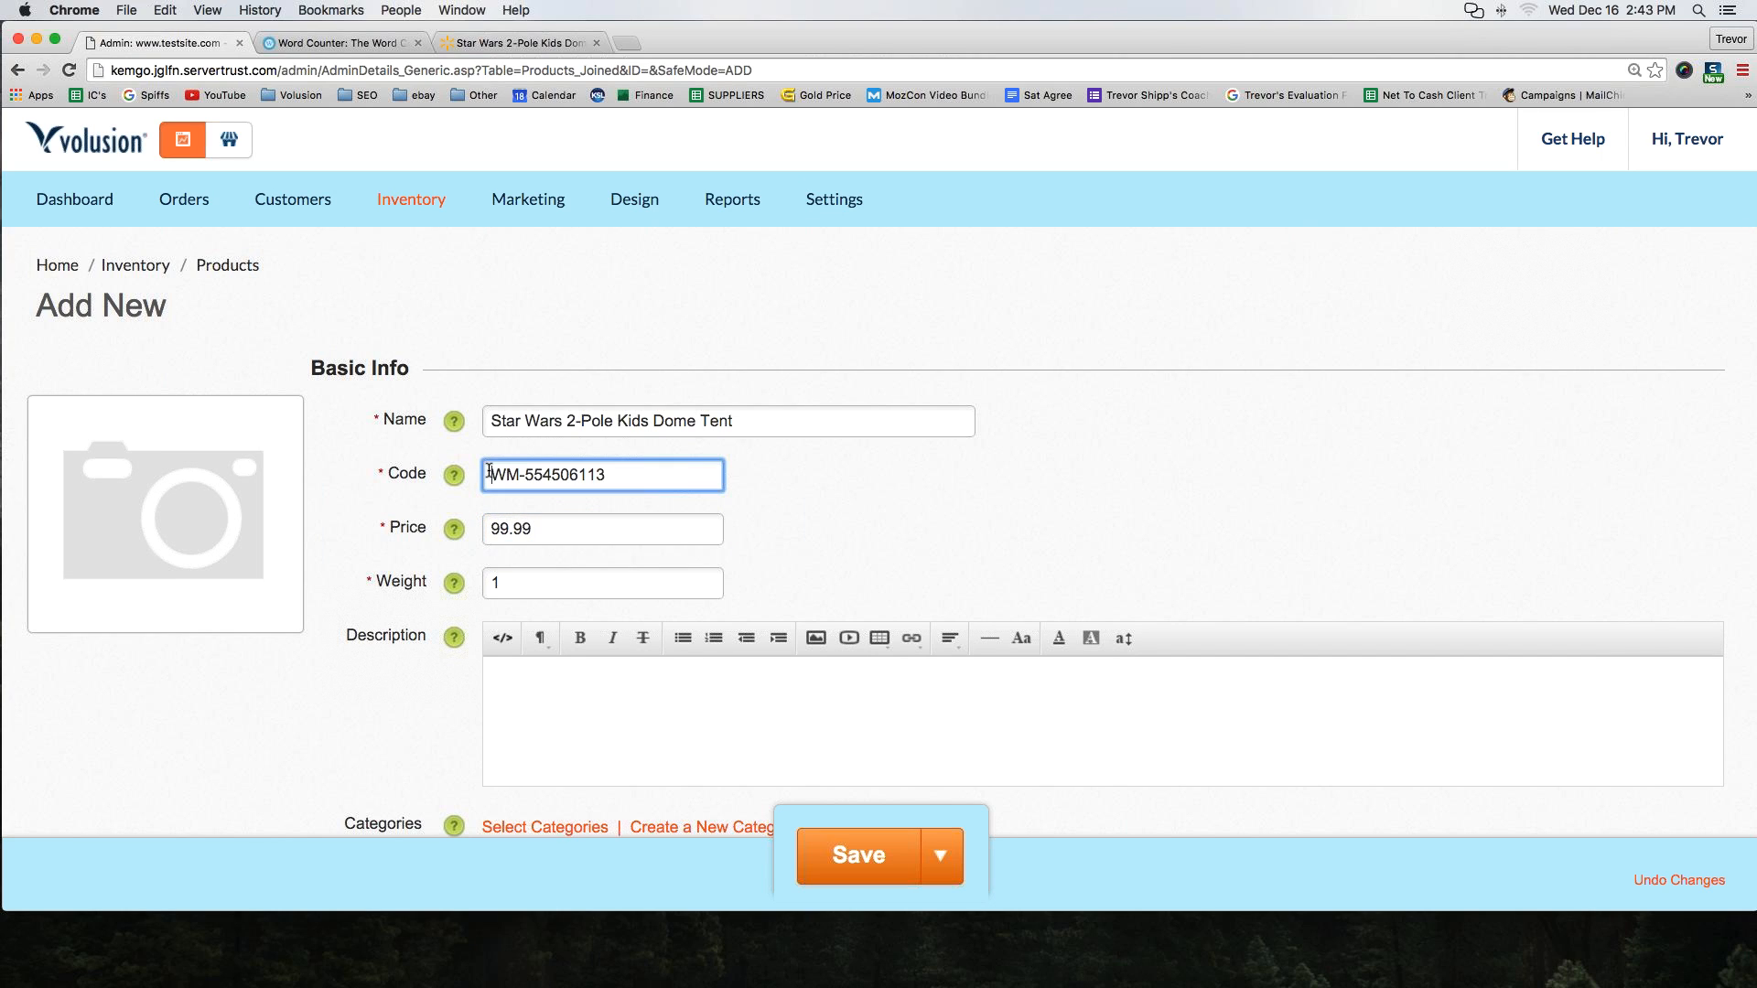
left_click_drag(490, 473, 650, 471)
left_click(615, 471)
Copy the Walmart 'About this item' text and paste it into the product Description
left_click(561, 729)
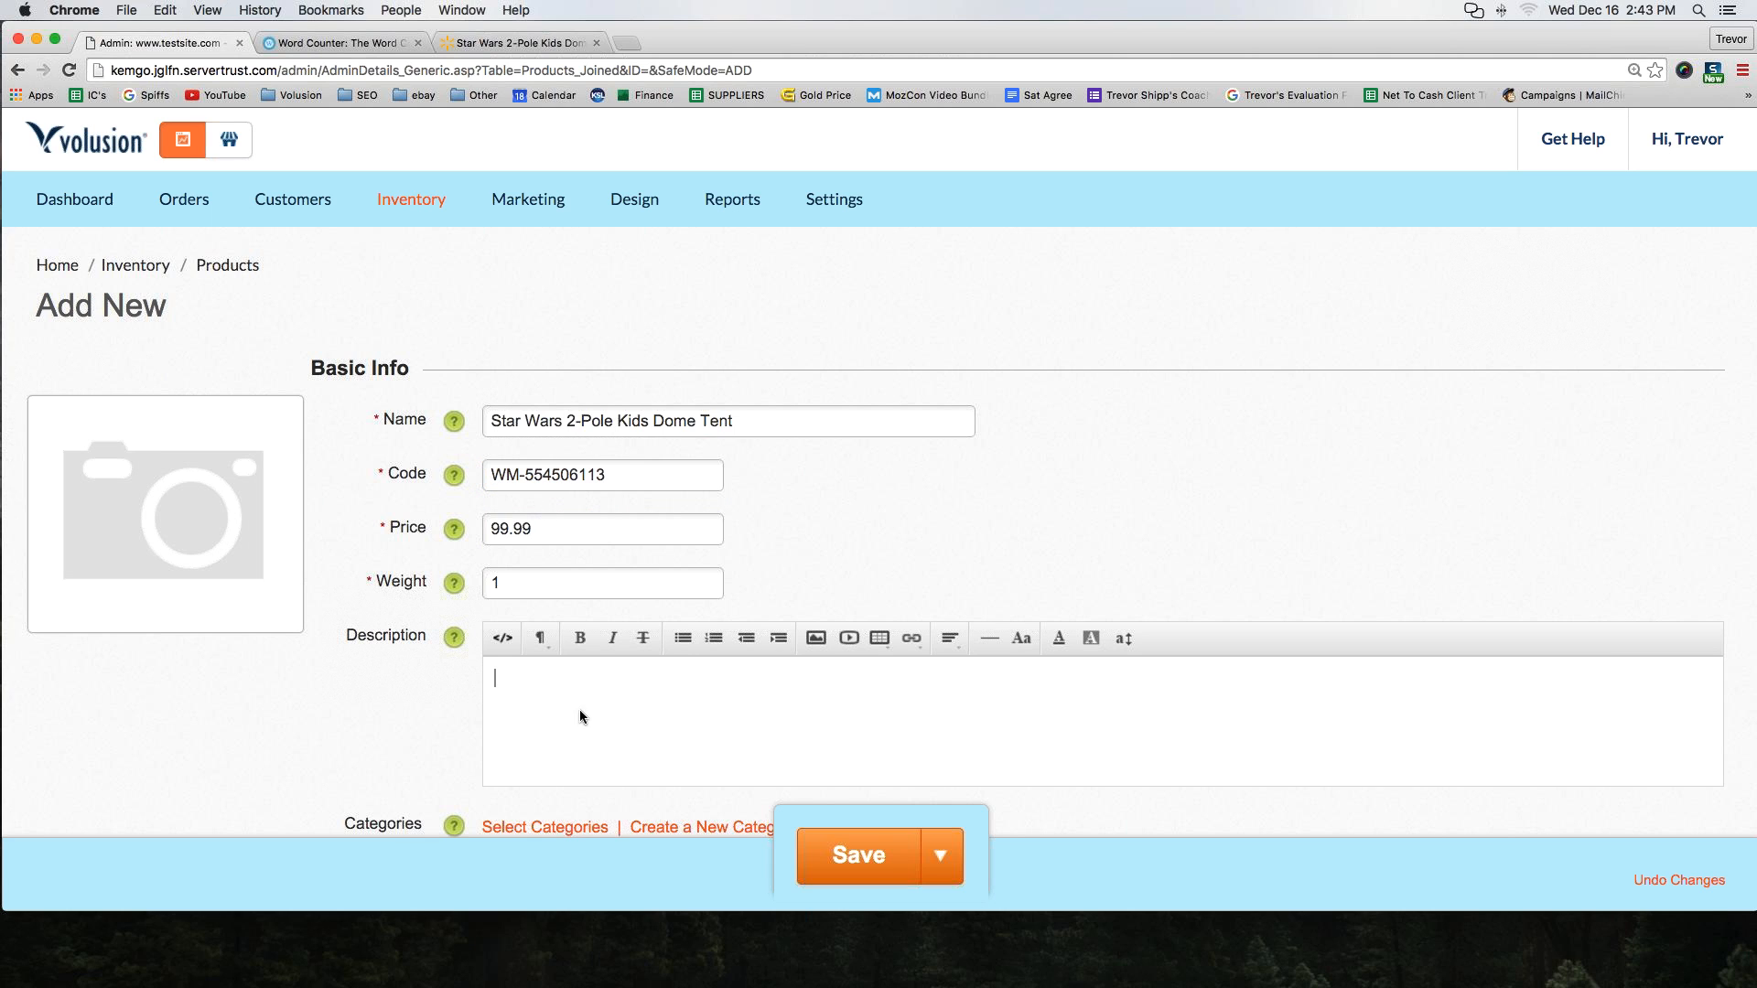
left_click(502, 43)
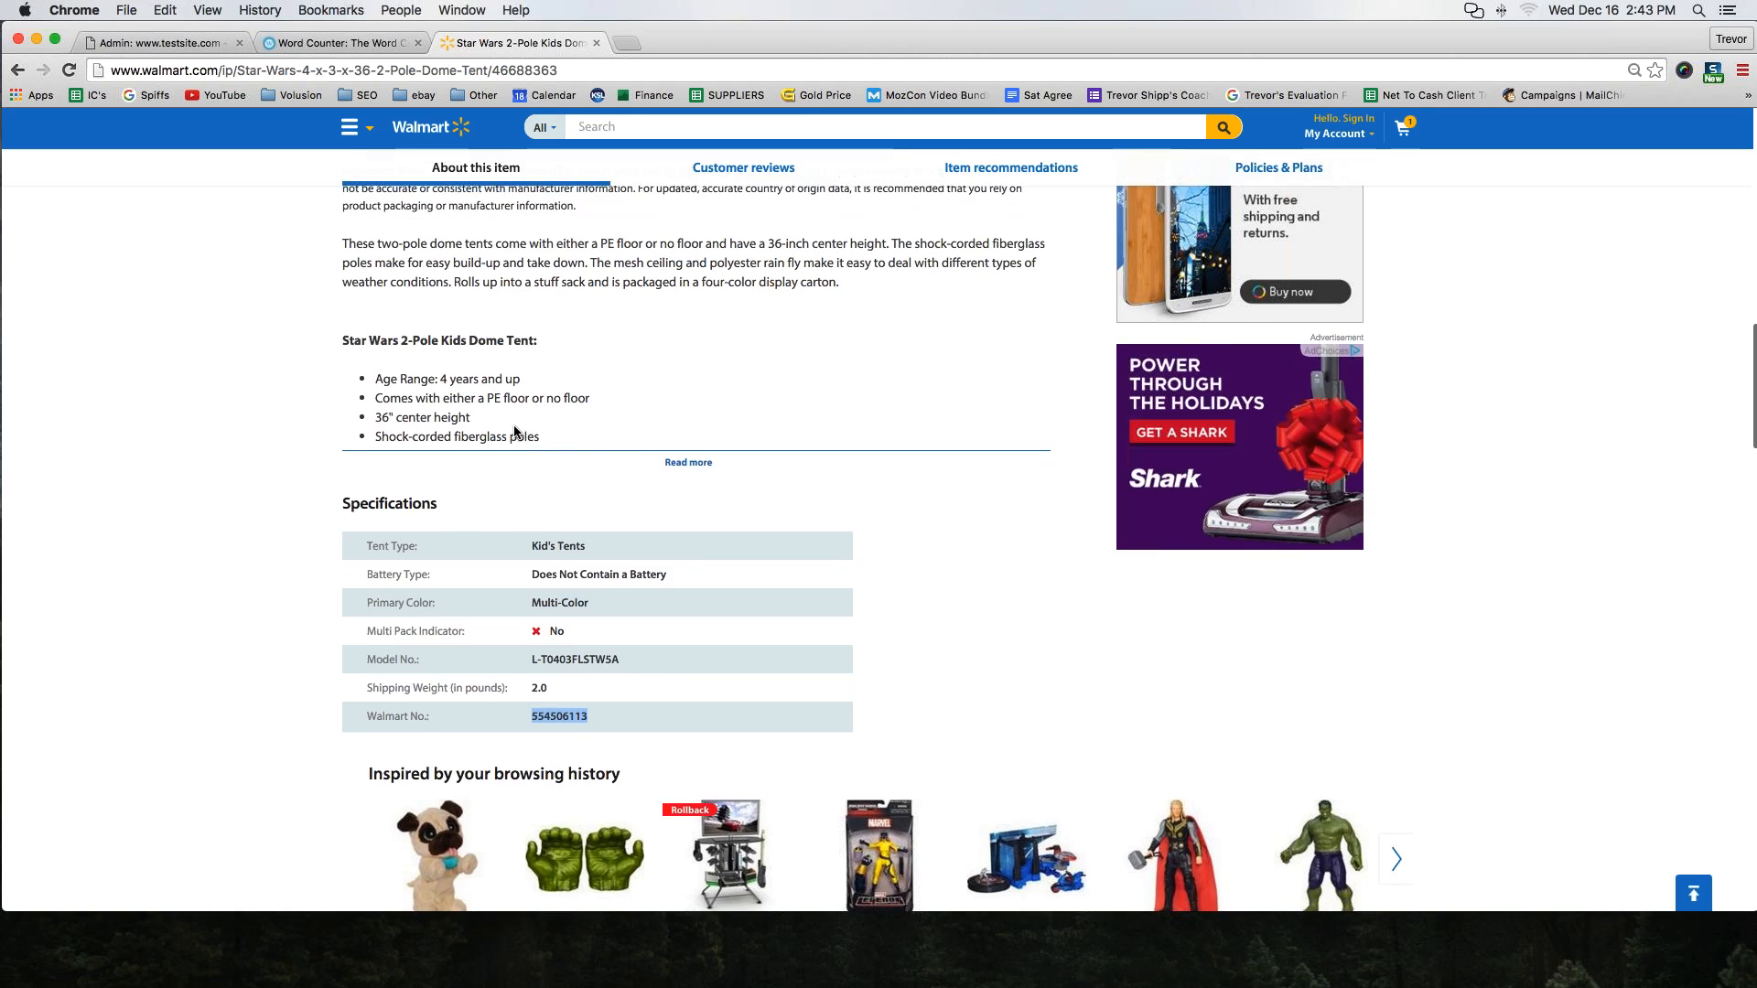
scroll(513, 427, "up", 3)
left_click(555, 611)
left_click_drag(555, 611, 338, 350)
left_click(143, 43)
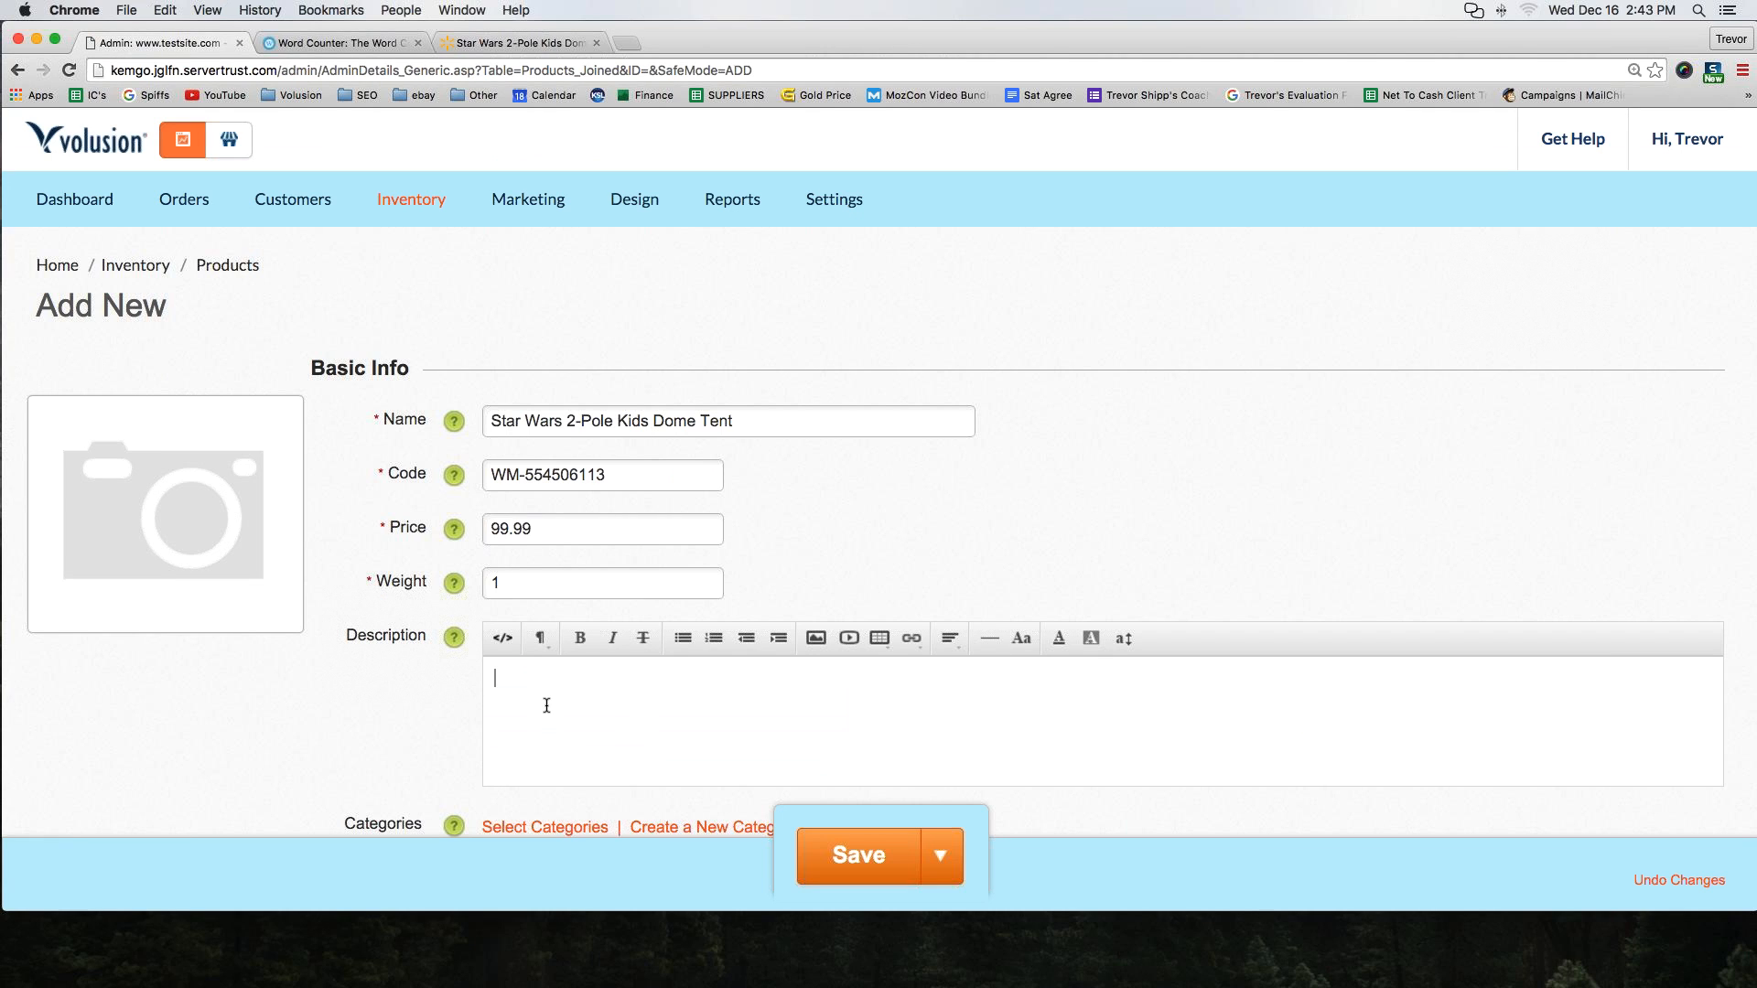
scroll(546, 707, "down", 3)
key("super+v")
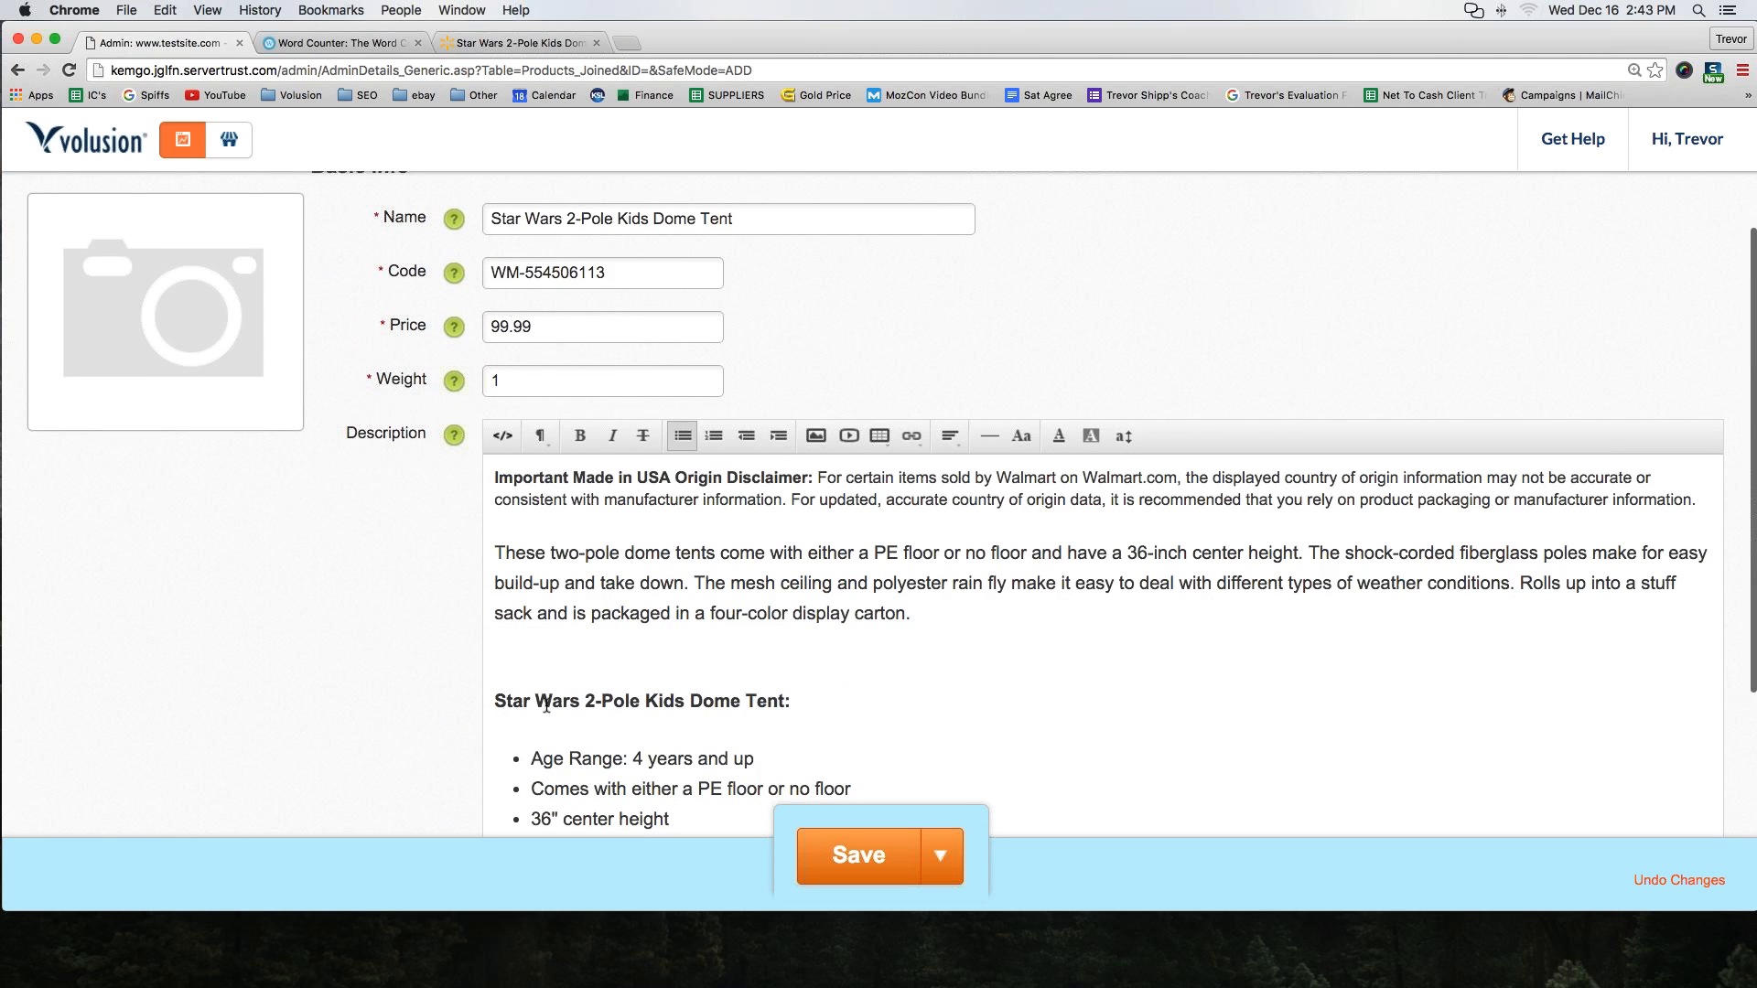
Assign the product to CATEGORY FOUR and expand the Image Management section
scroll(520, 541, "down", 2)
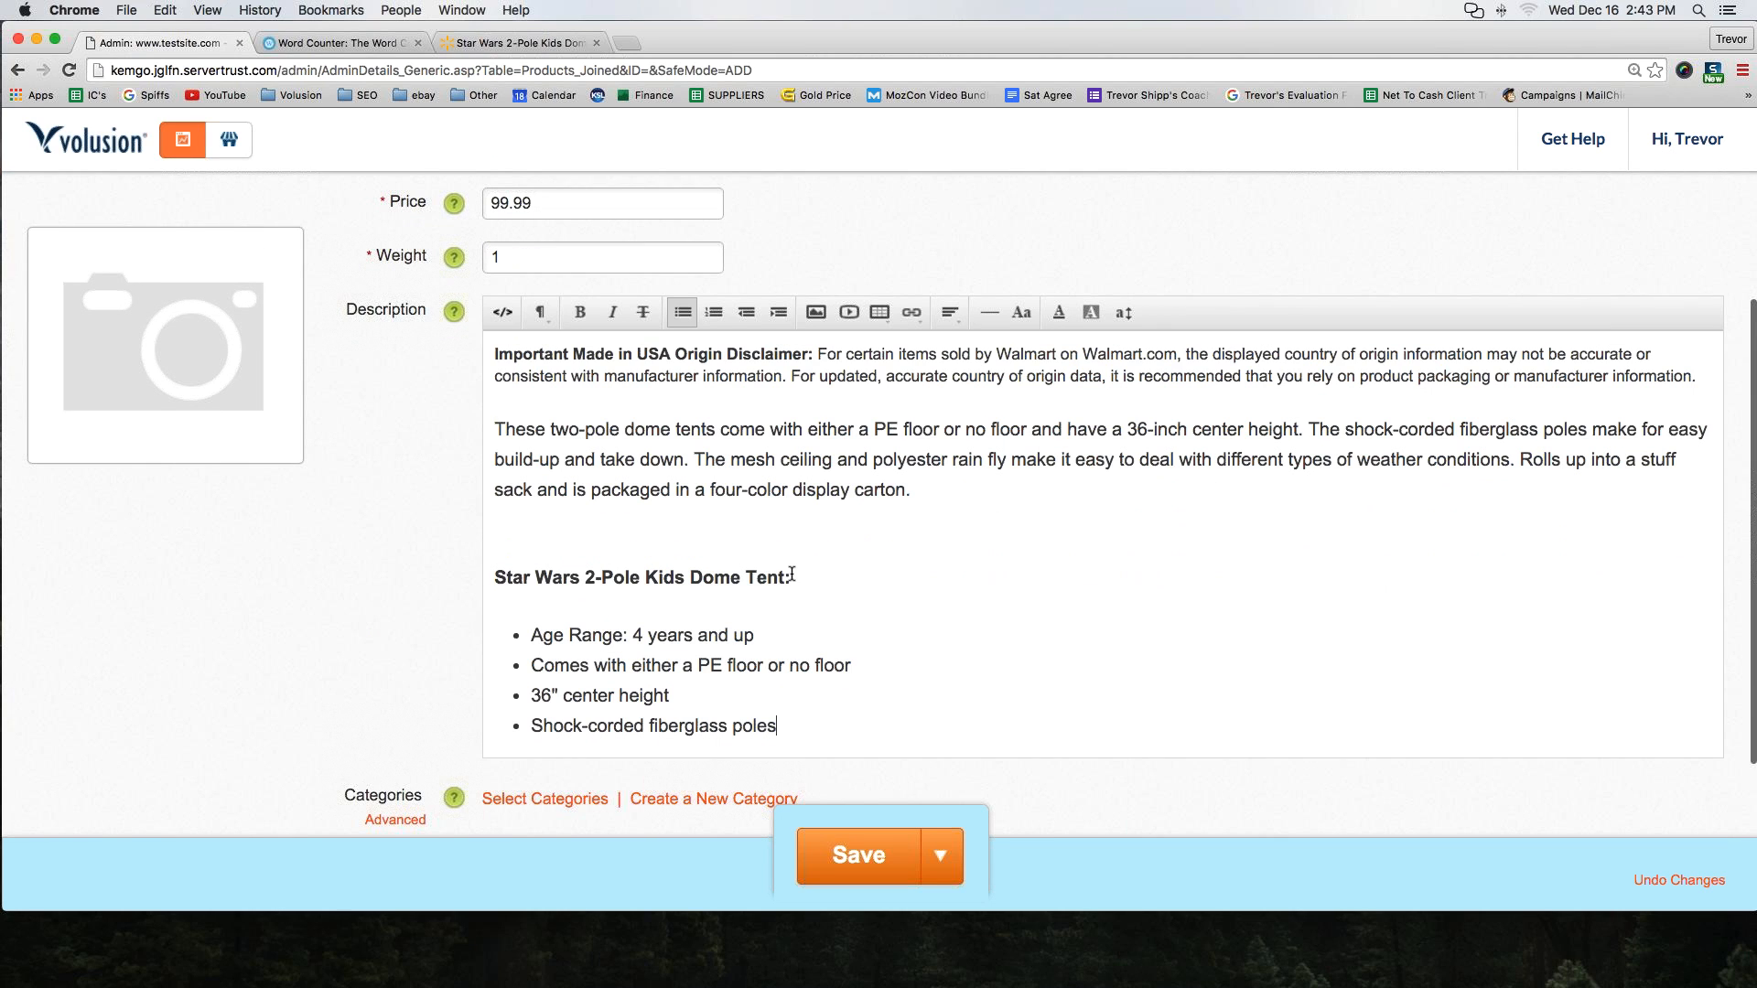
scroll(798, 645, "down", 1)
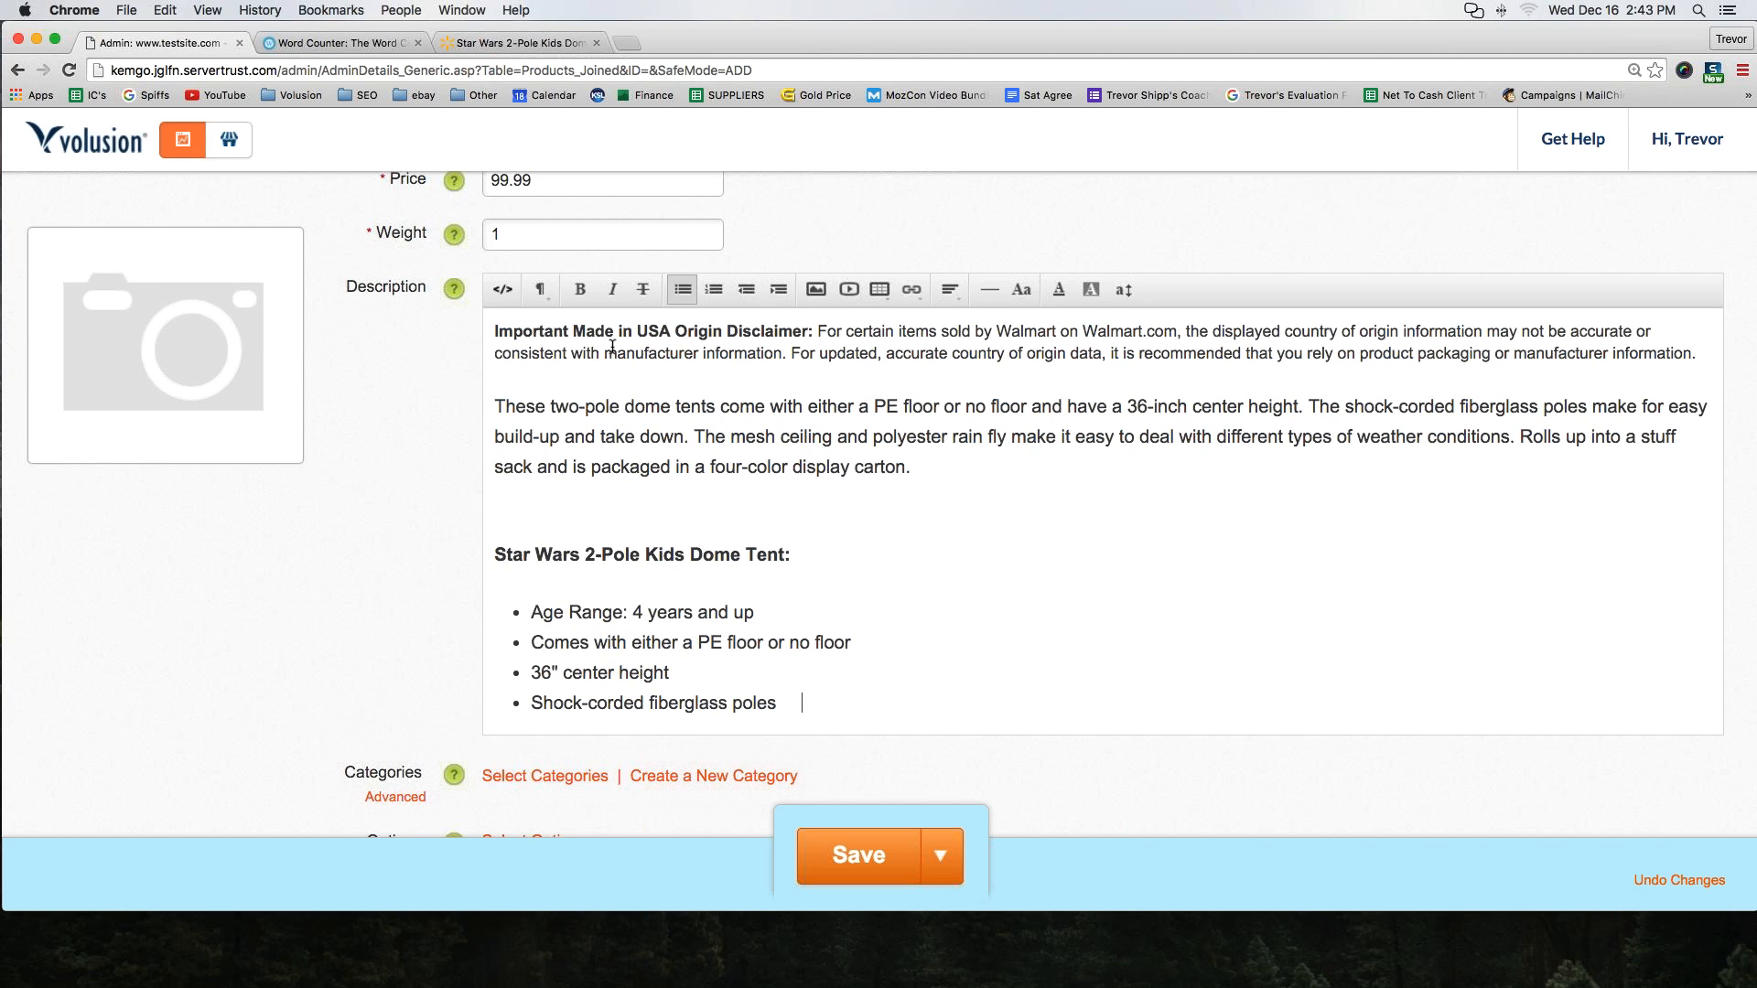
scroll(612, 346, "down", 5)
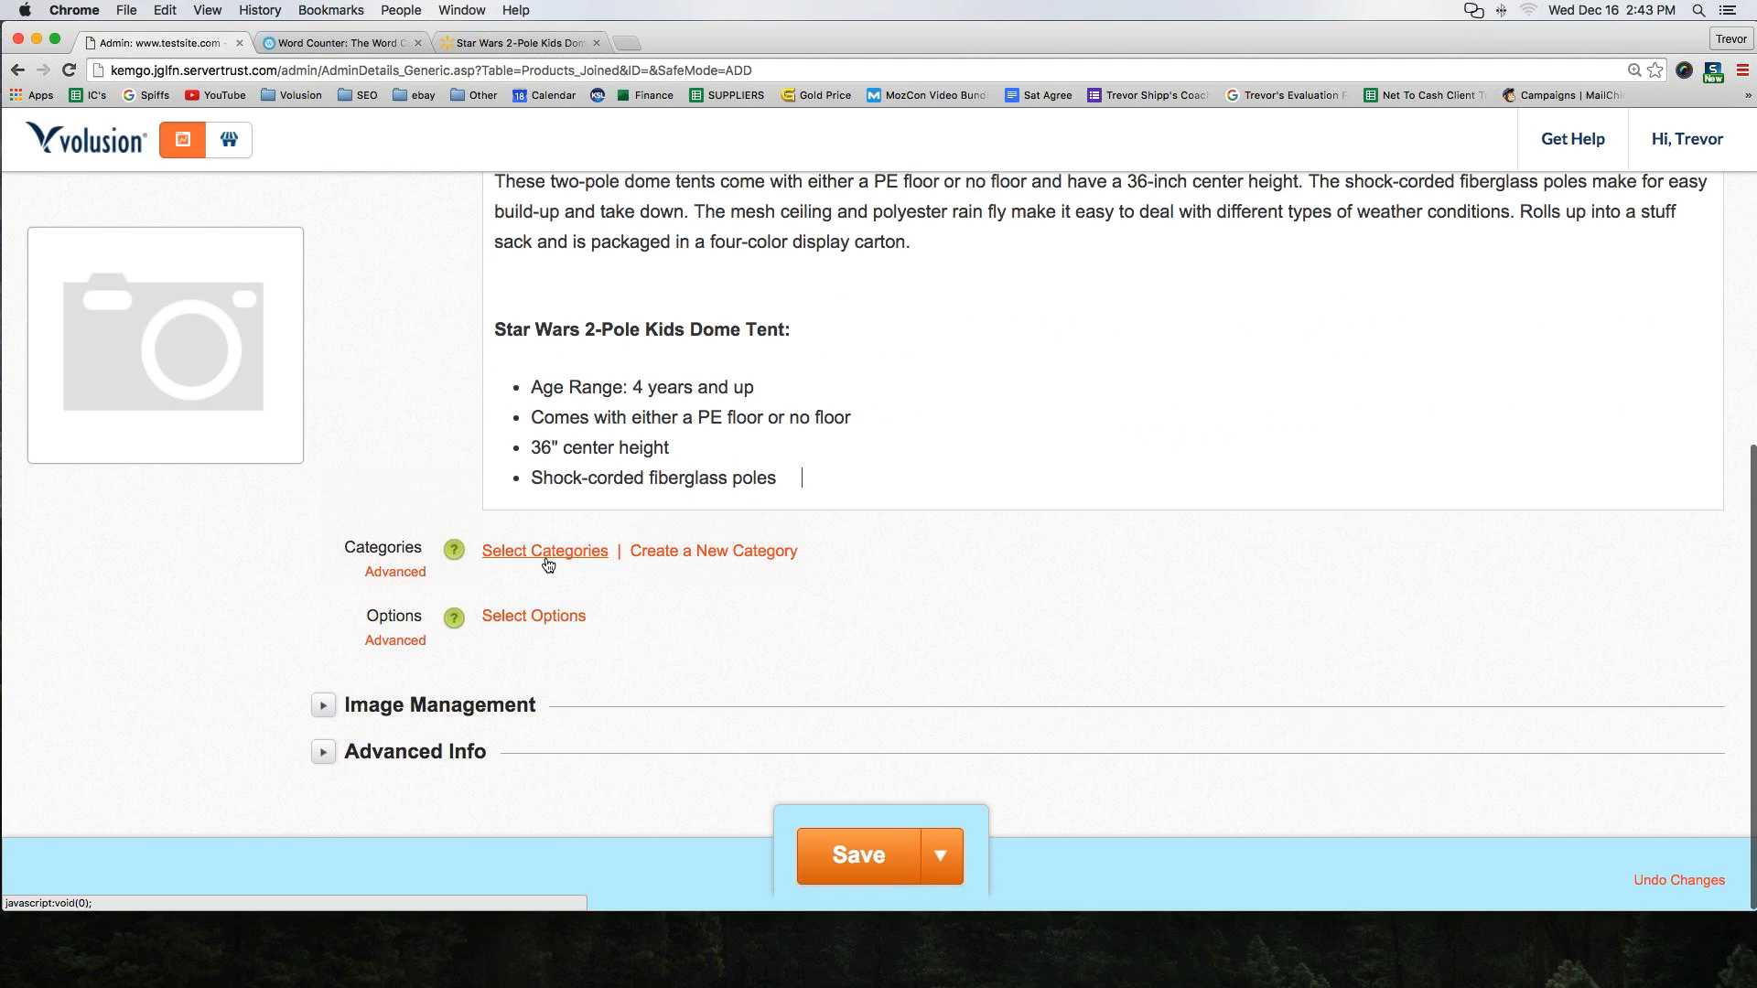
left_click(546, 553)
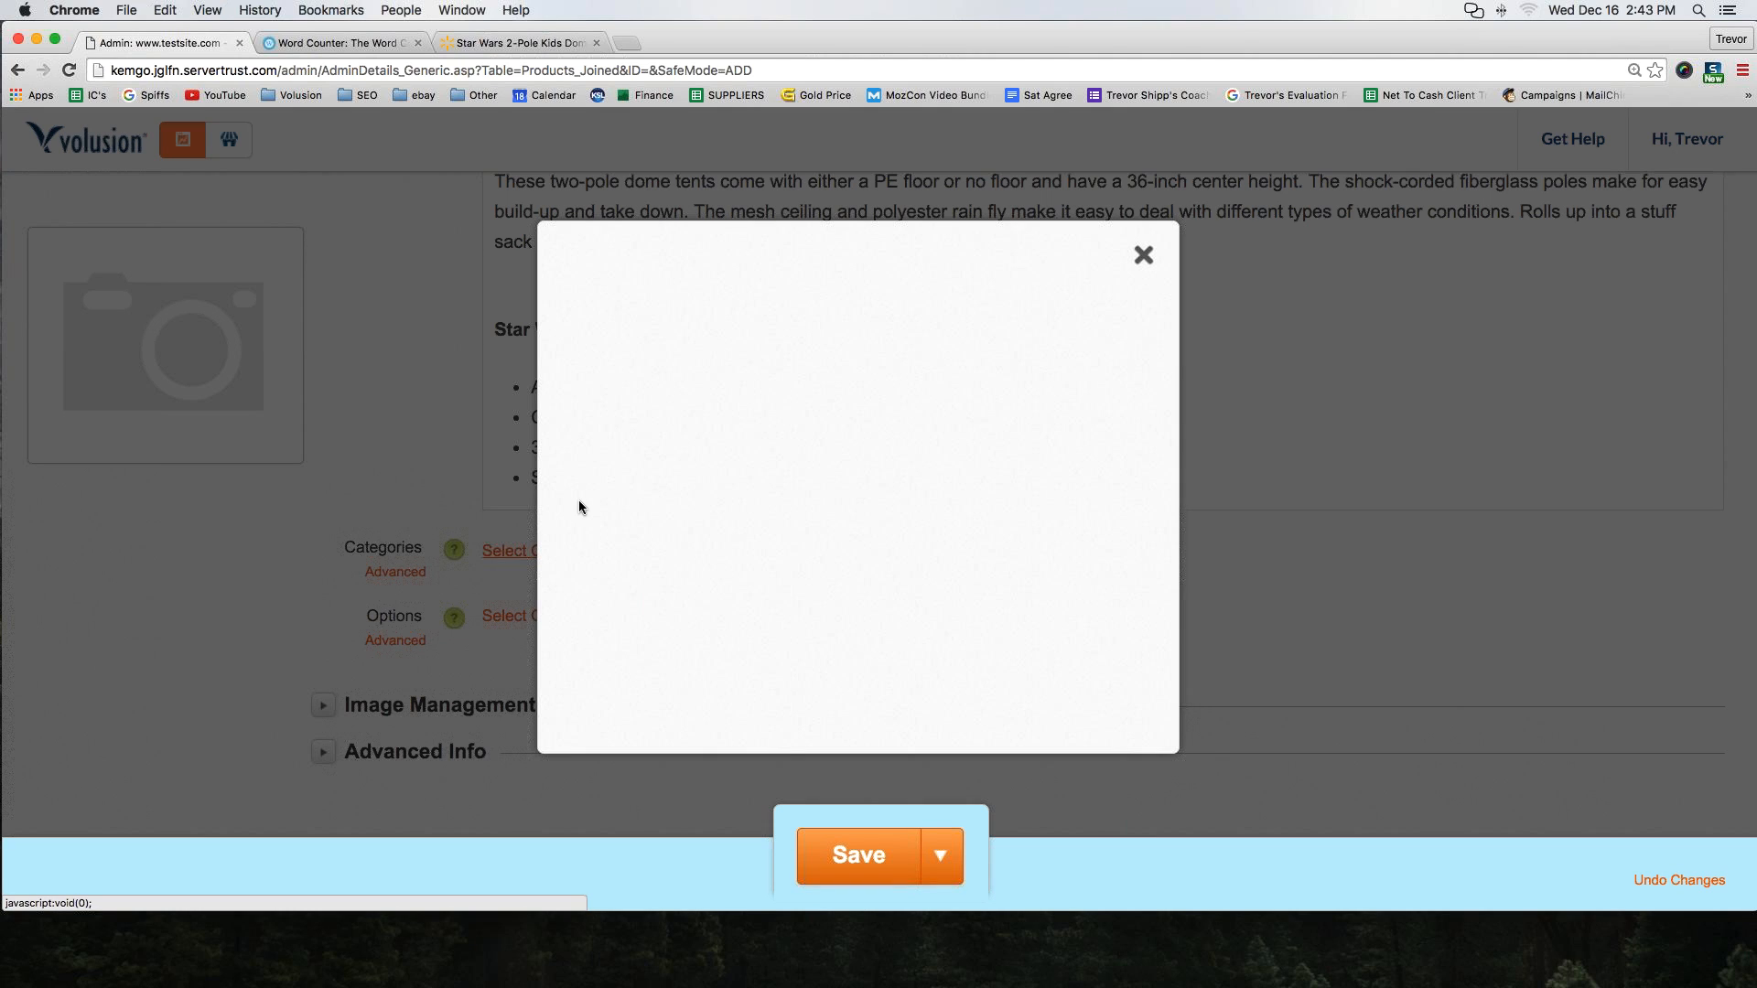
left_click(614, 359)
left_click(888, 683)
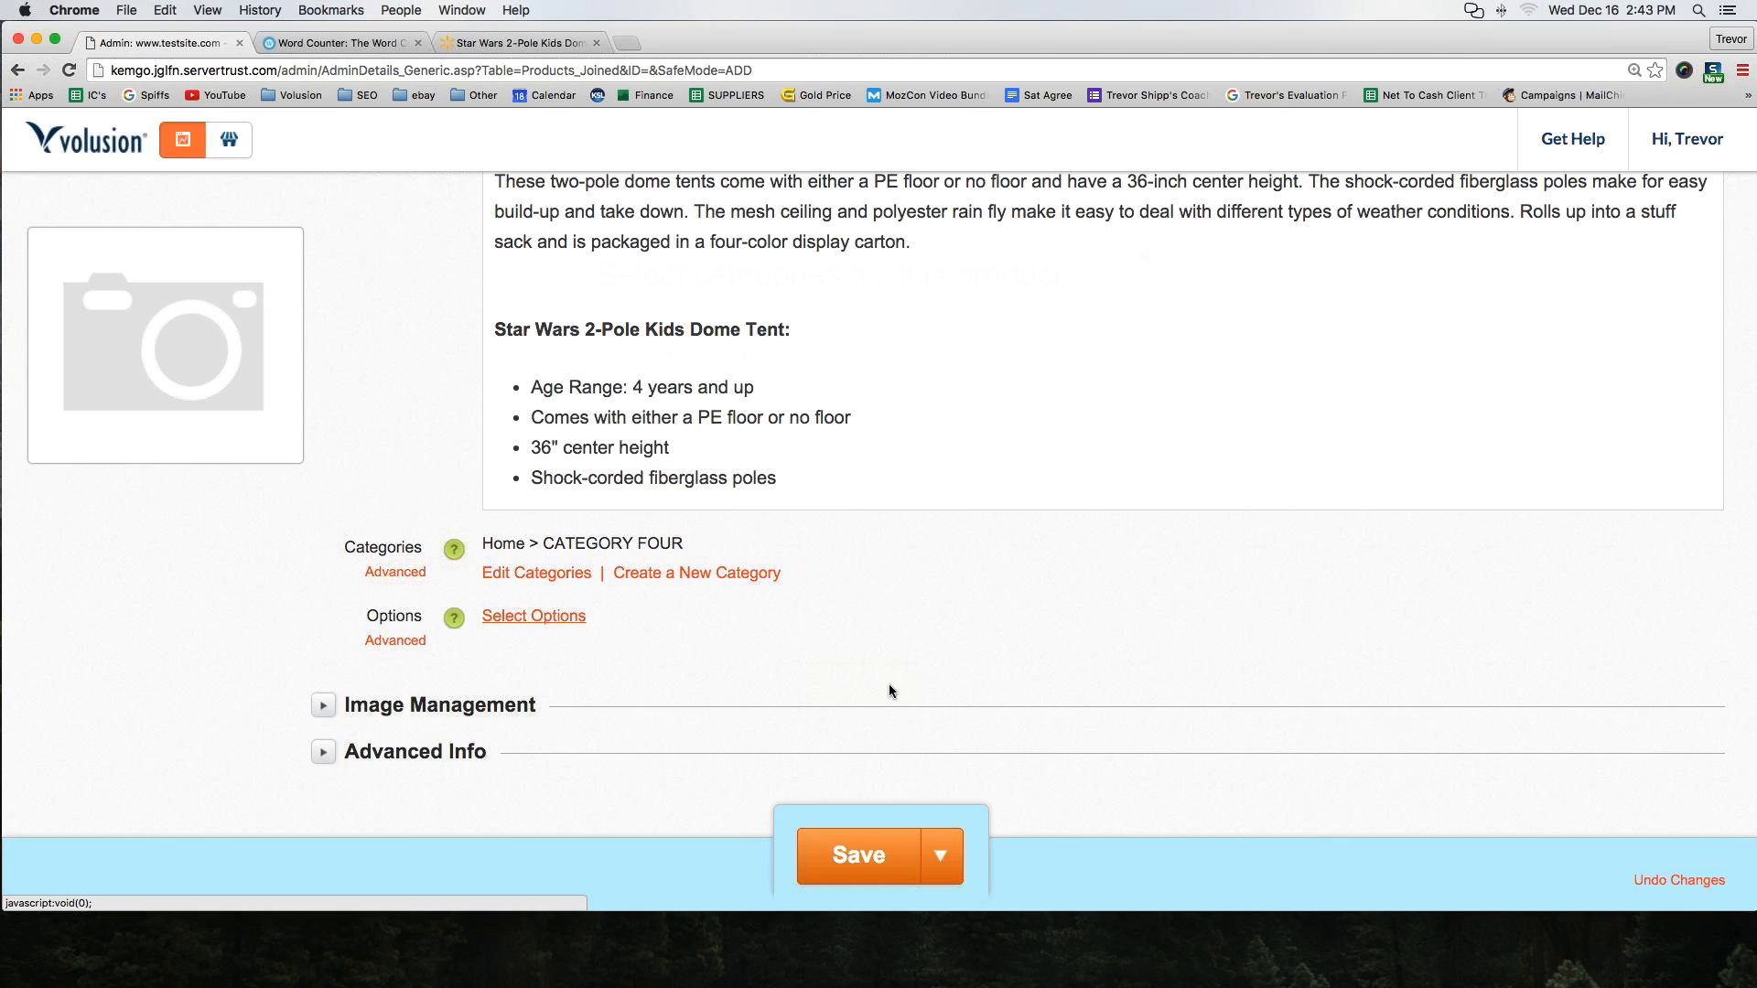
left_click(323, 704)
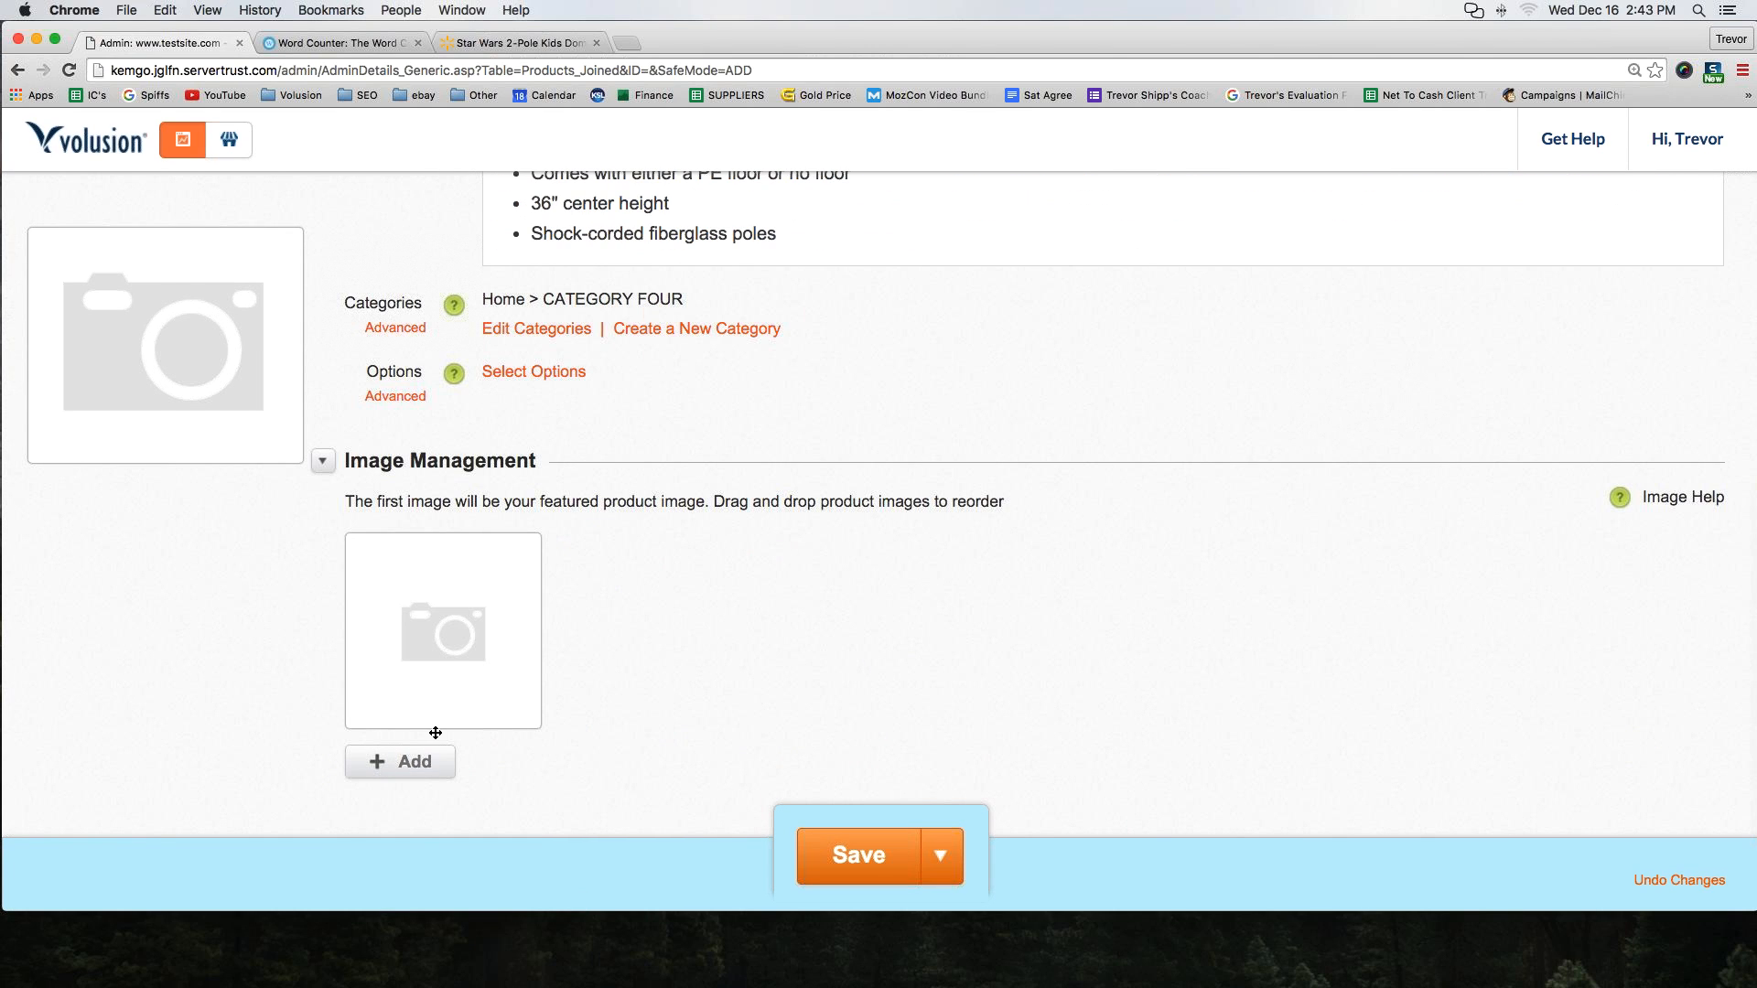
Save the Walmart tent photo to the Desktop
left_click(518, 40)
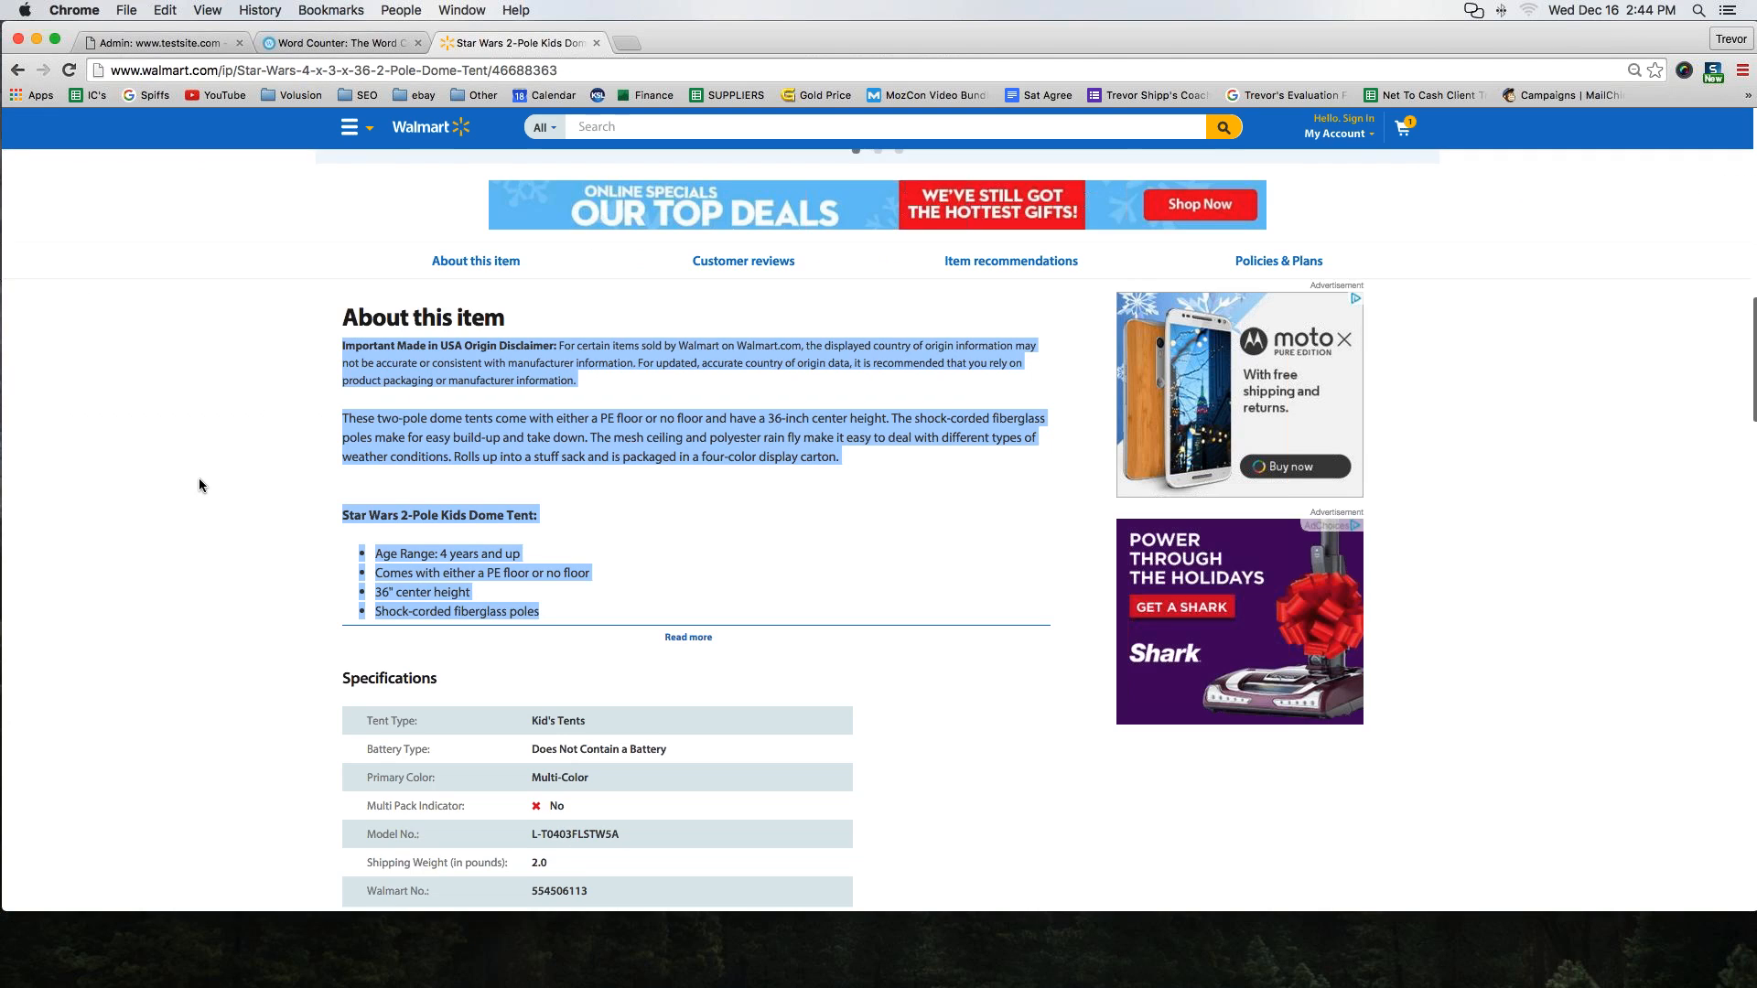
scroll(199, 478, "up", 15)
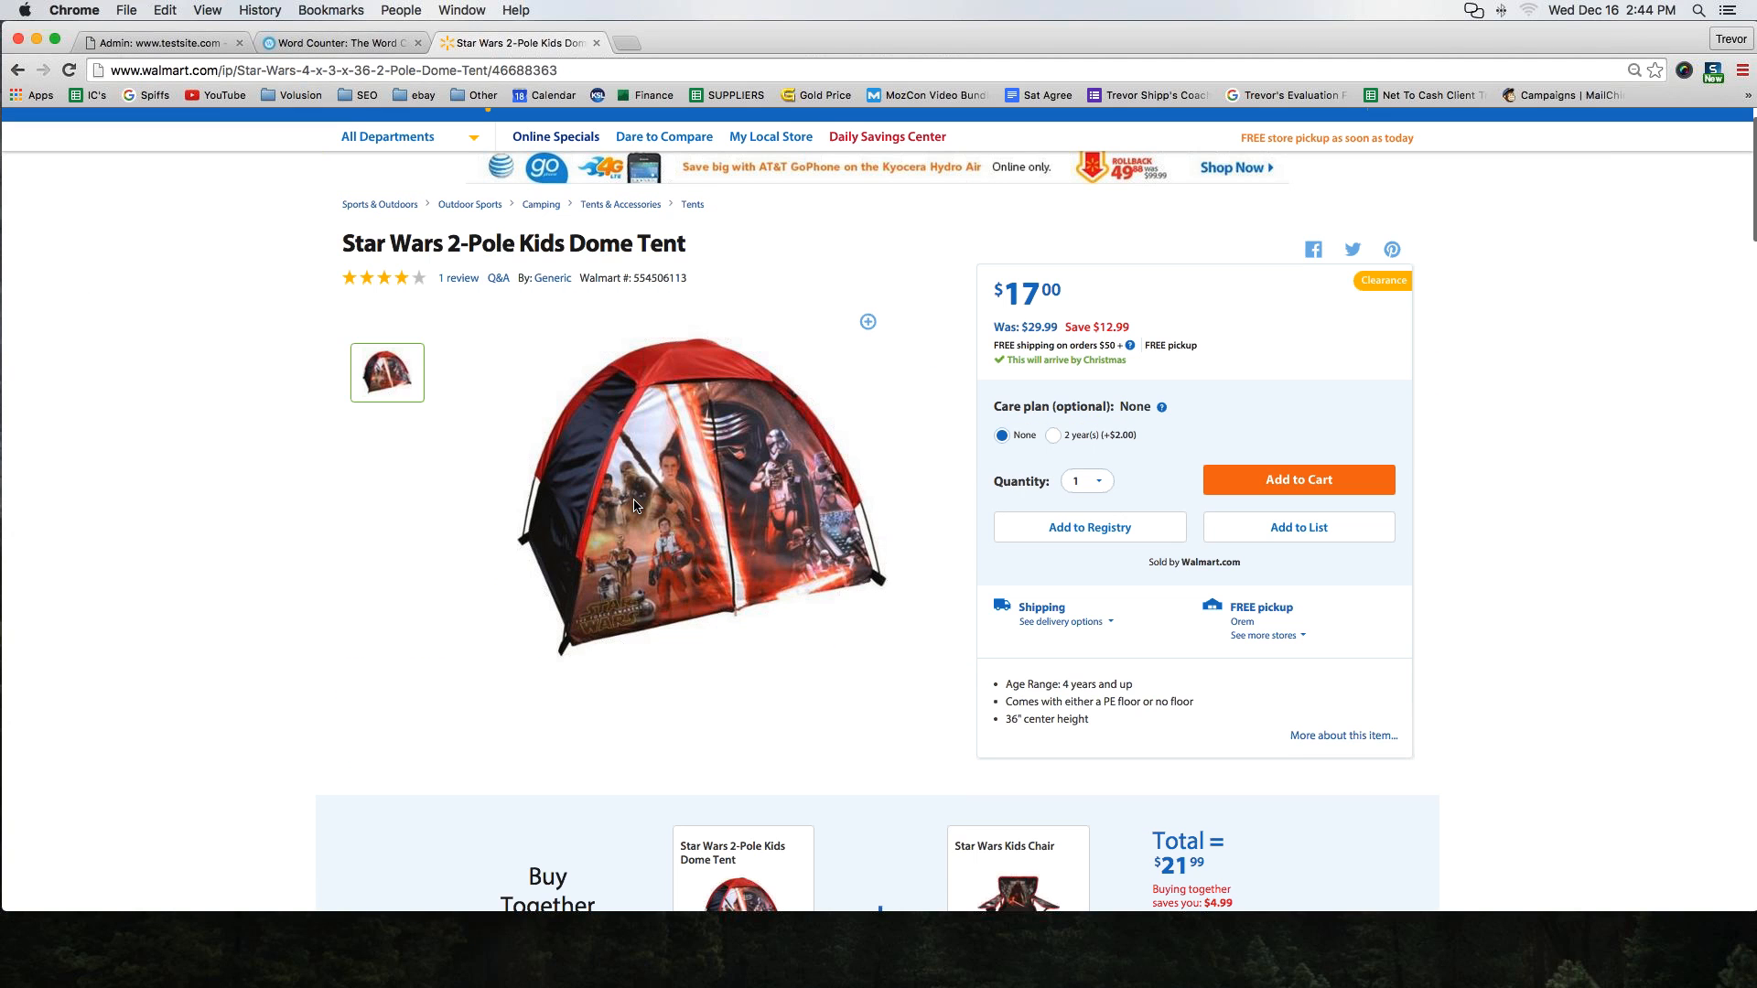
right_click(662, 502)
left_click(723, 516)
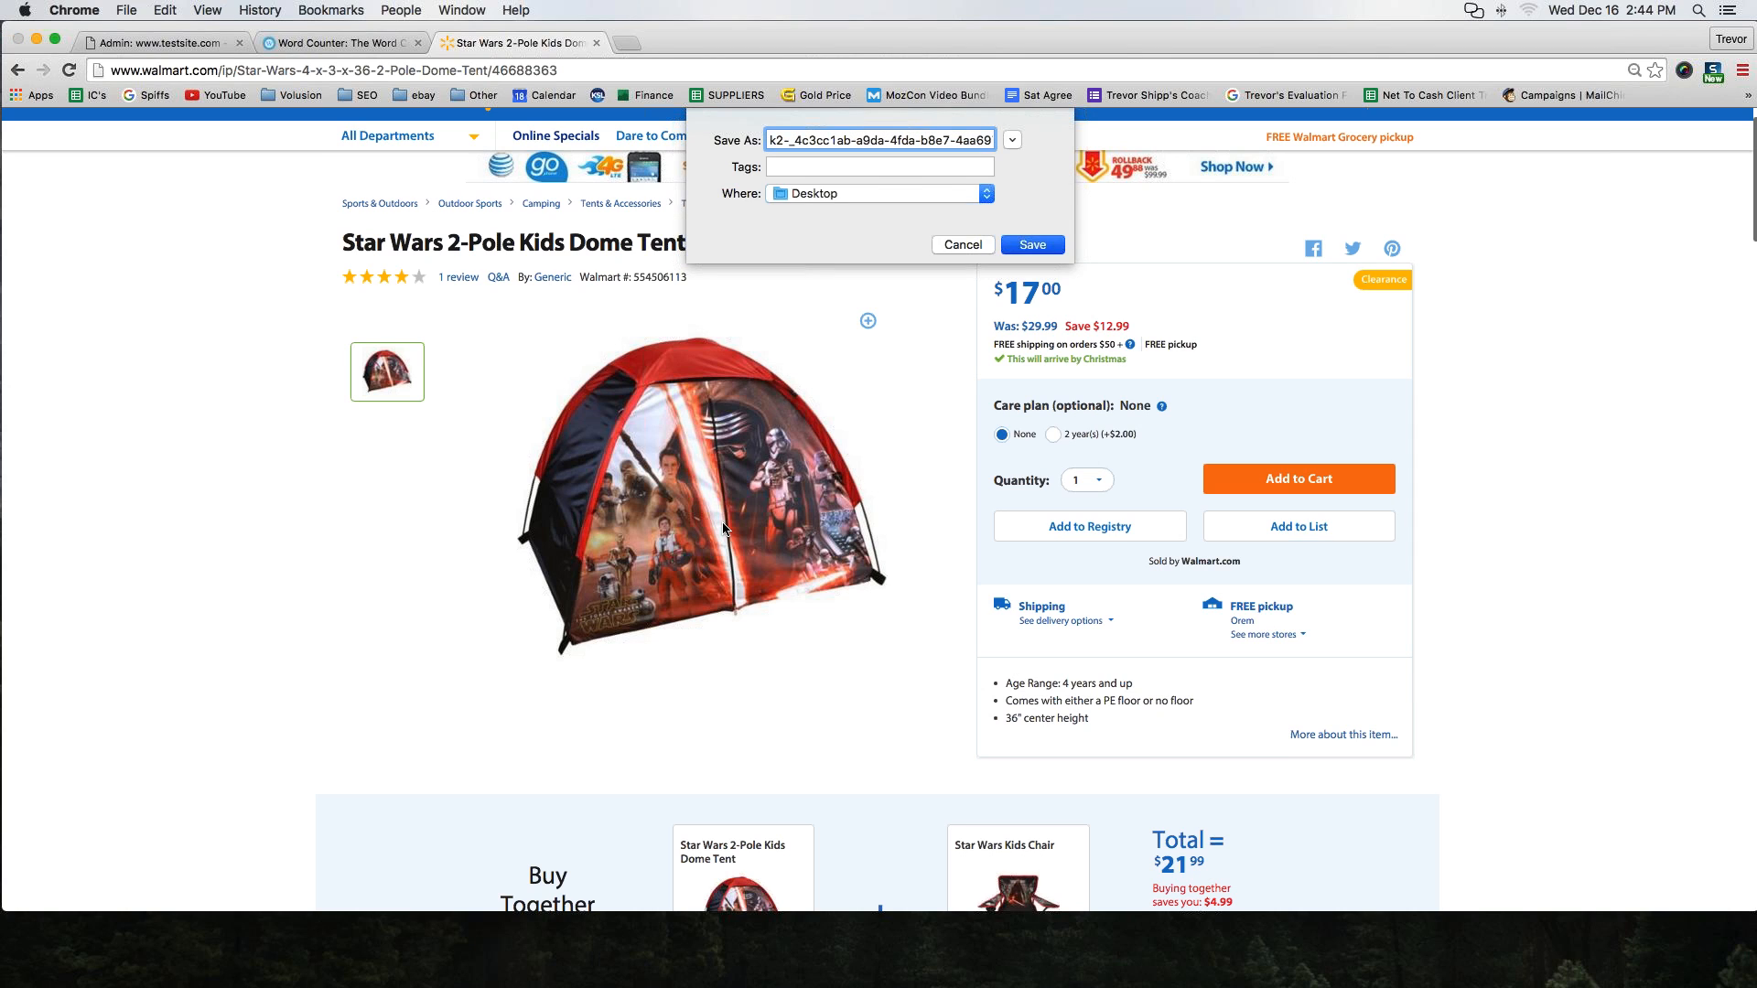
key("Return")
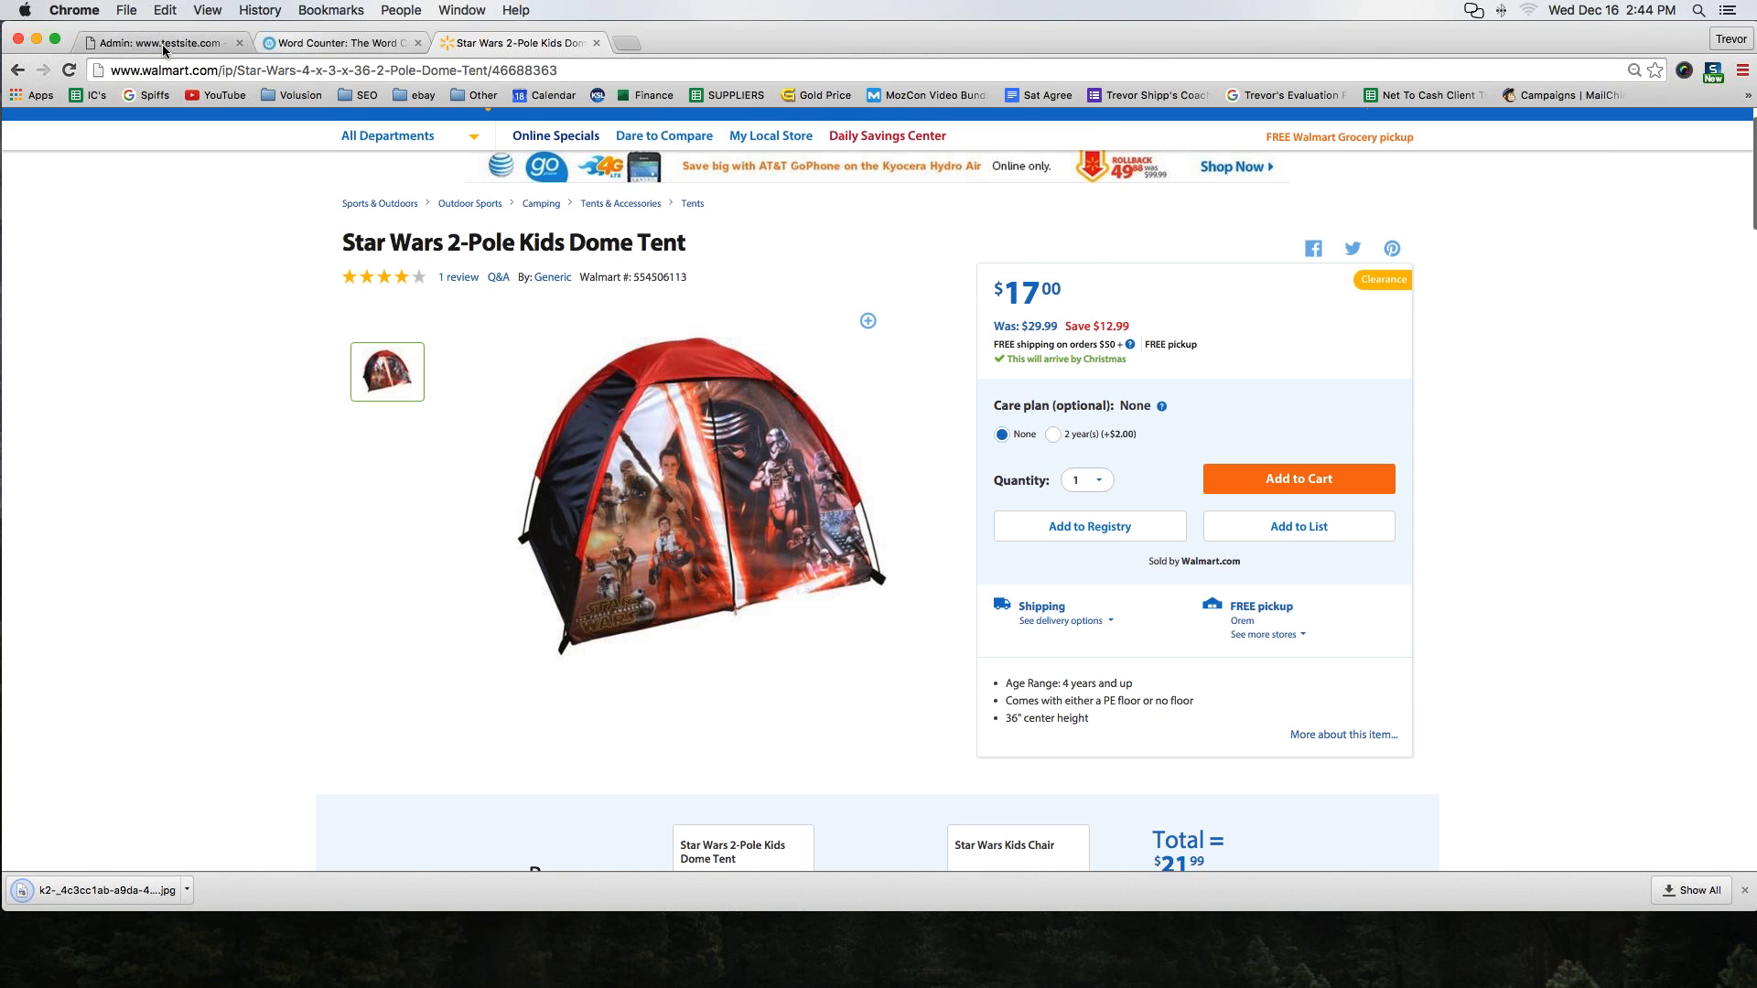
Upload the tent photo saved on the Desktop as the product's image and save the product
left_click(163, 45)
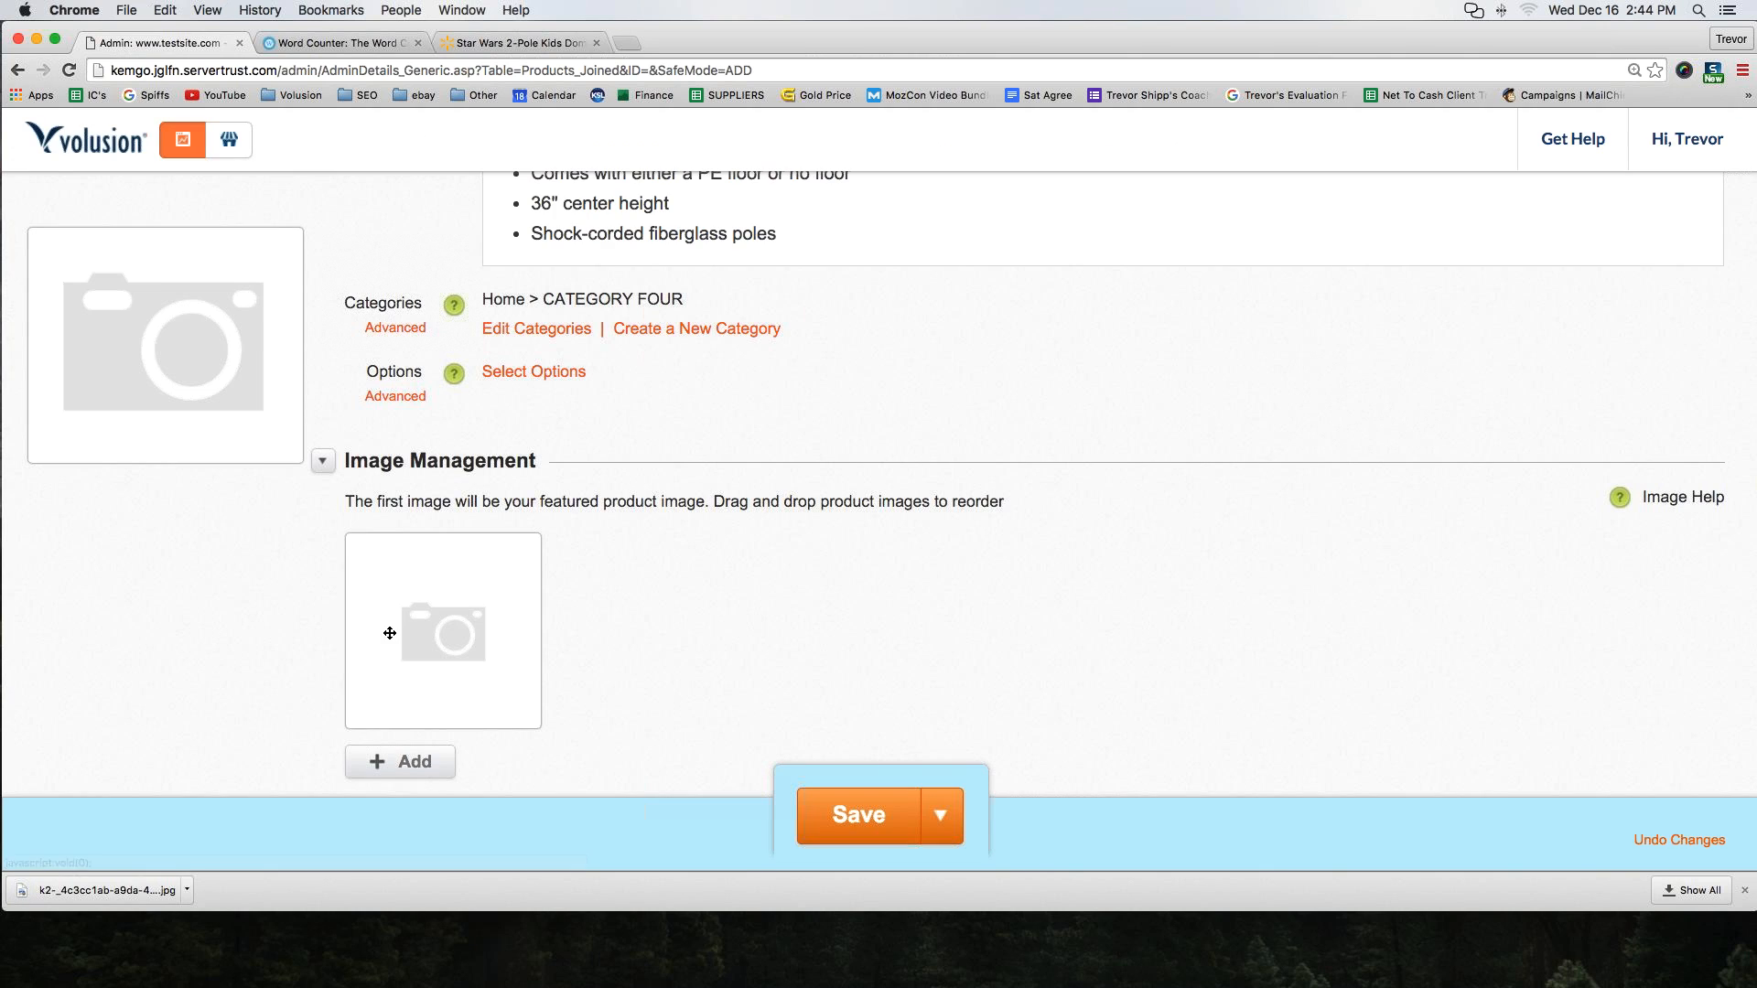
scroll(385, 732, "down", 2)
left_click(397, 674)
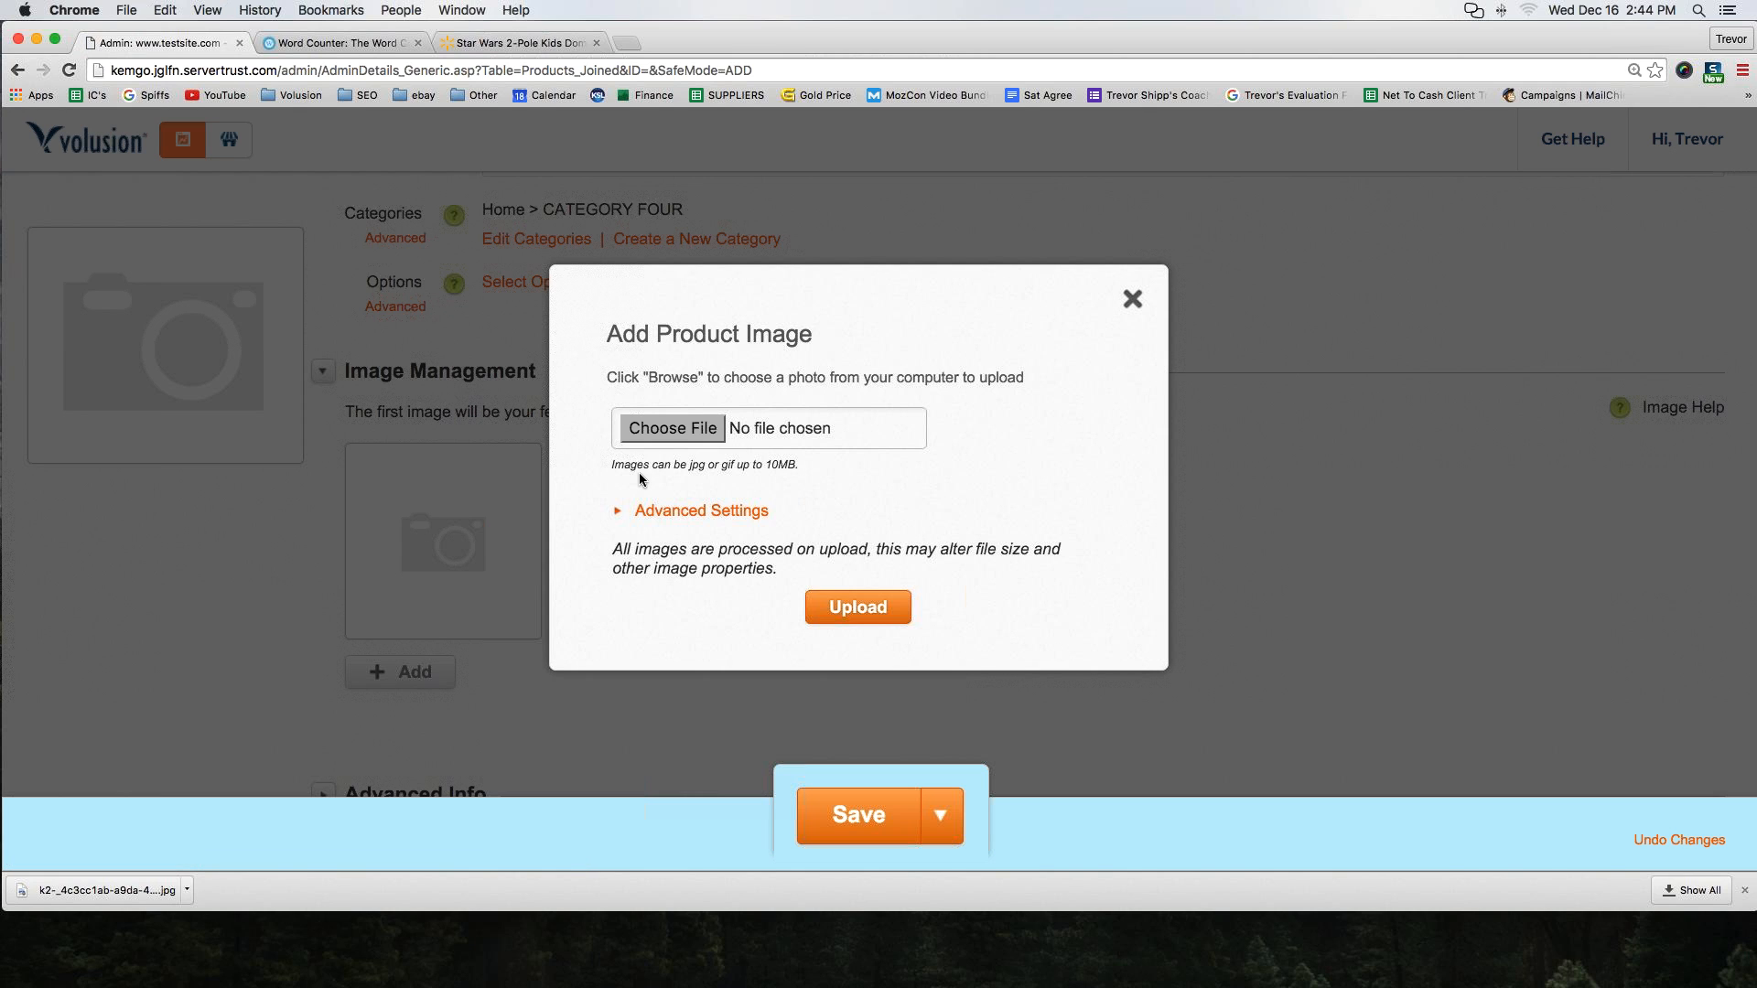
left_click(673, 429)
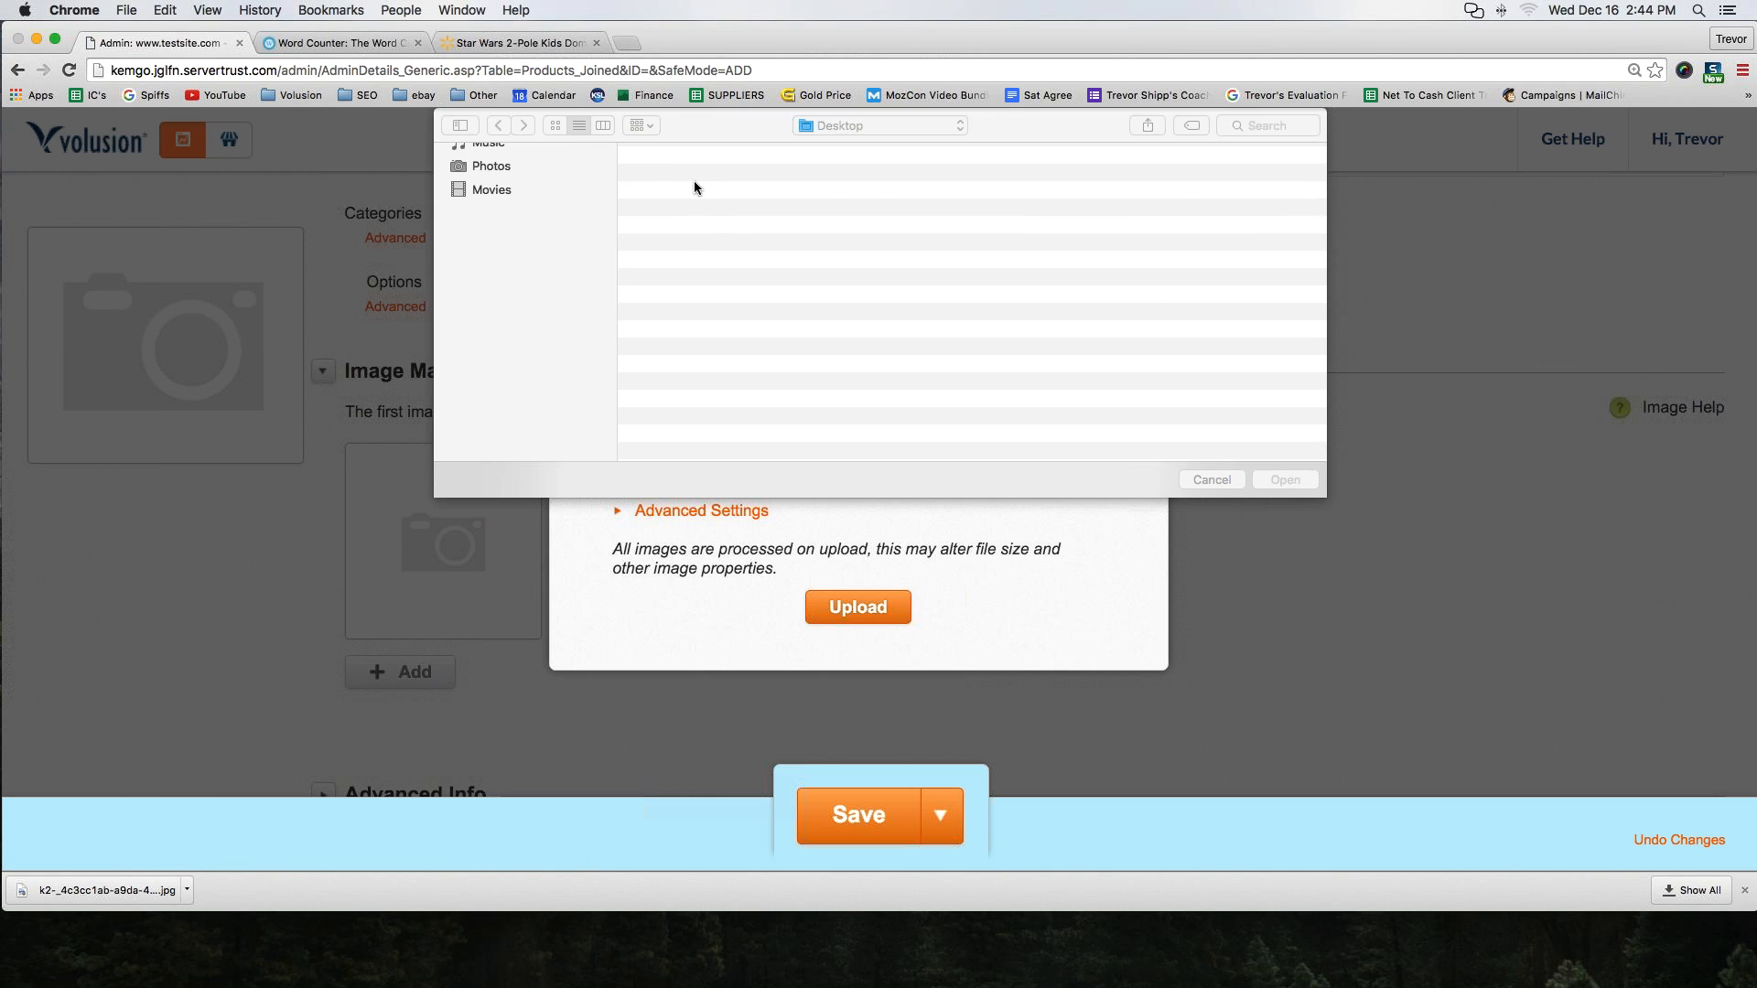
left_click(505, 231)
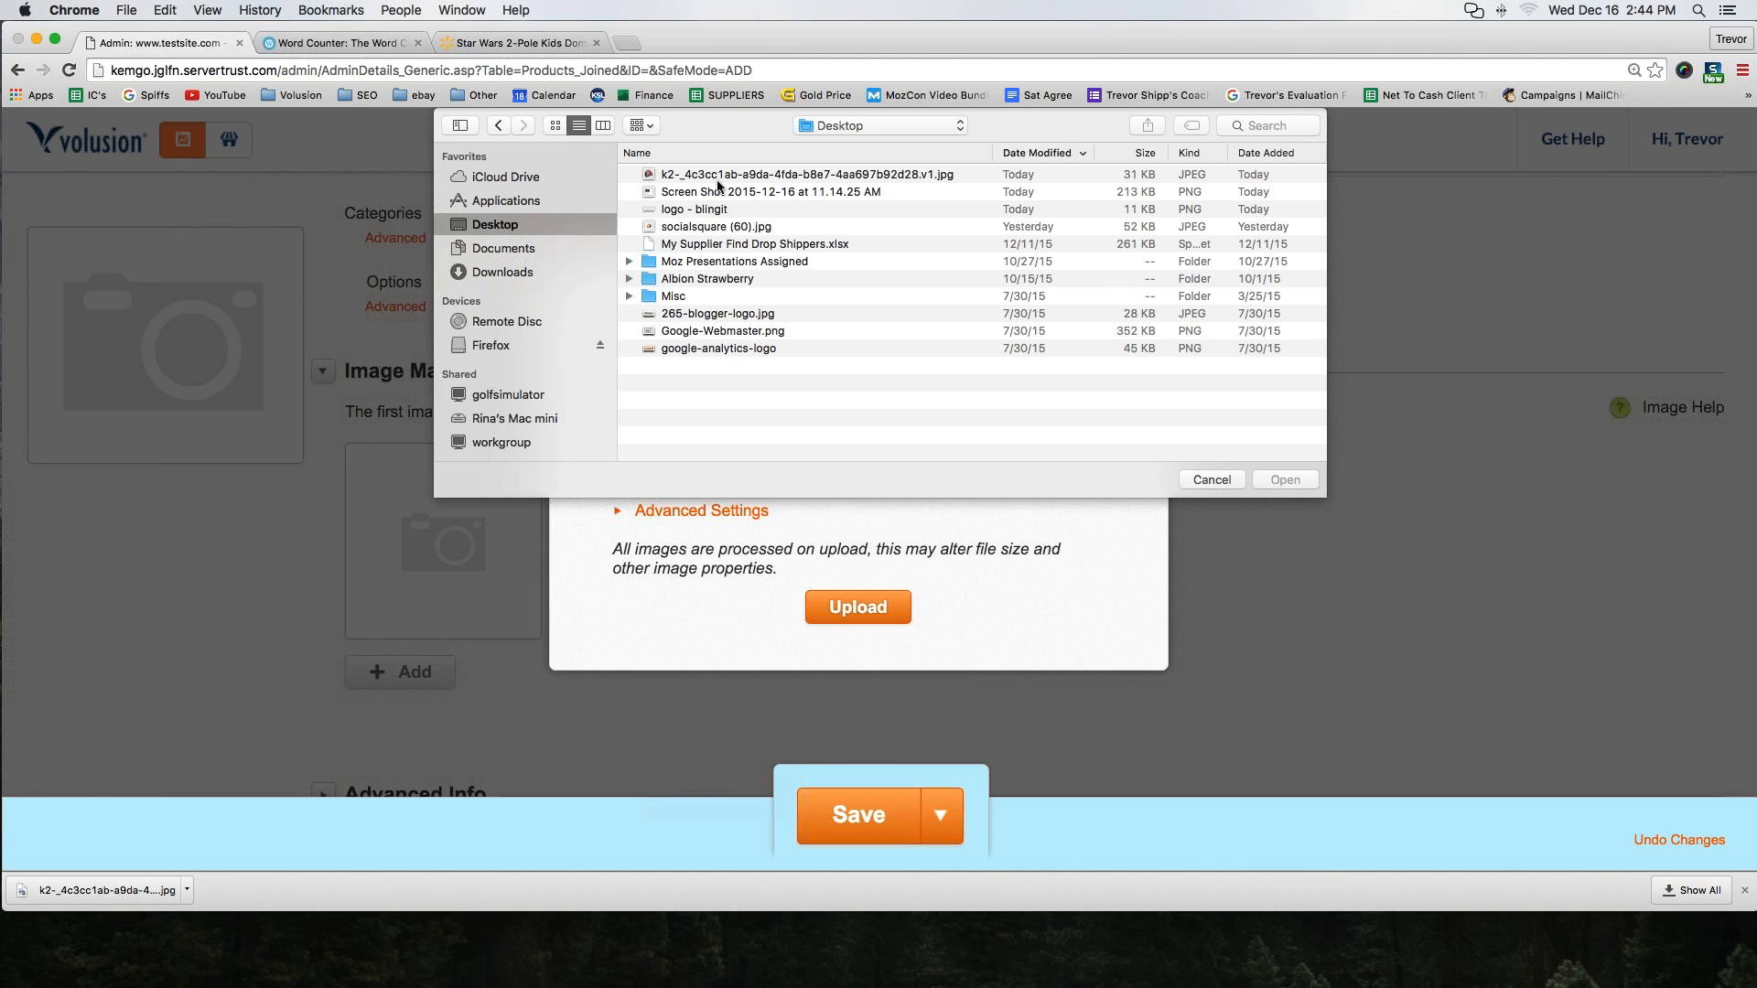
double_click(723, 176)
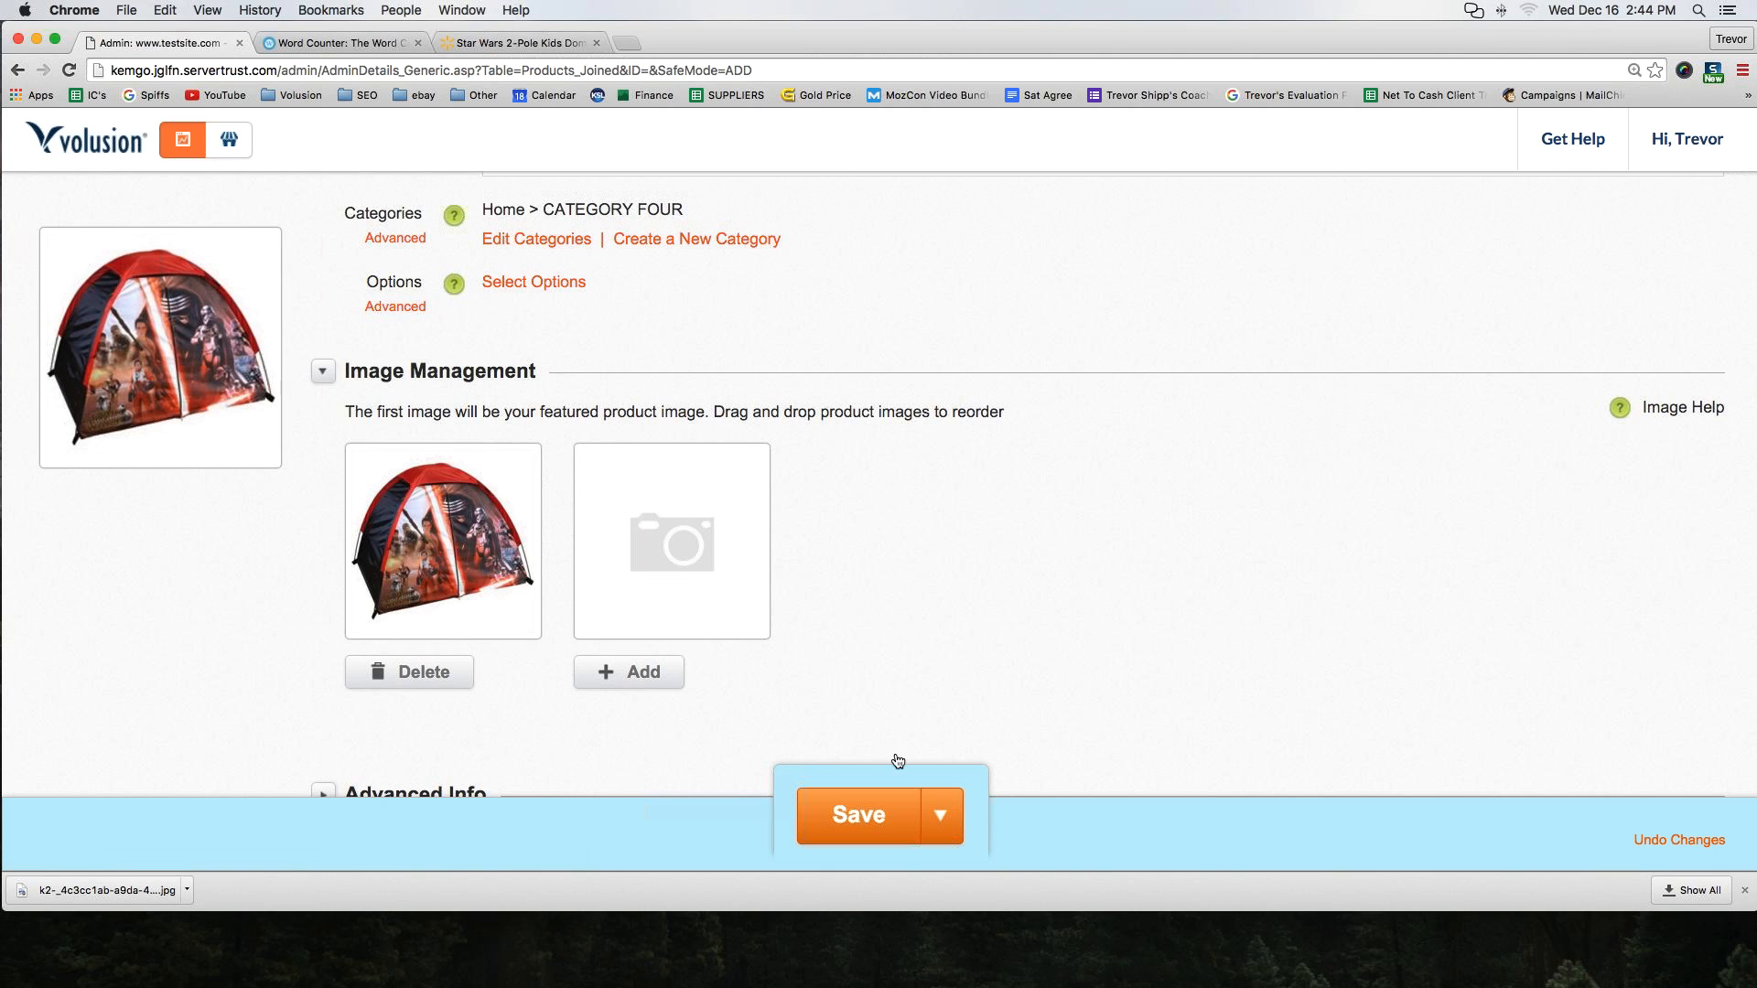
left_click(851, 809)
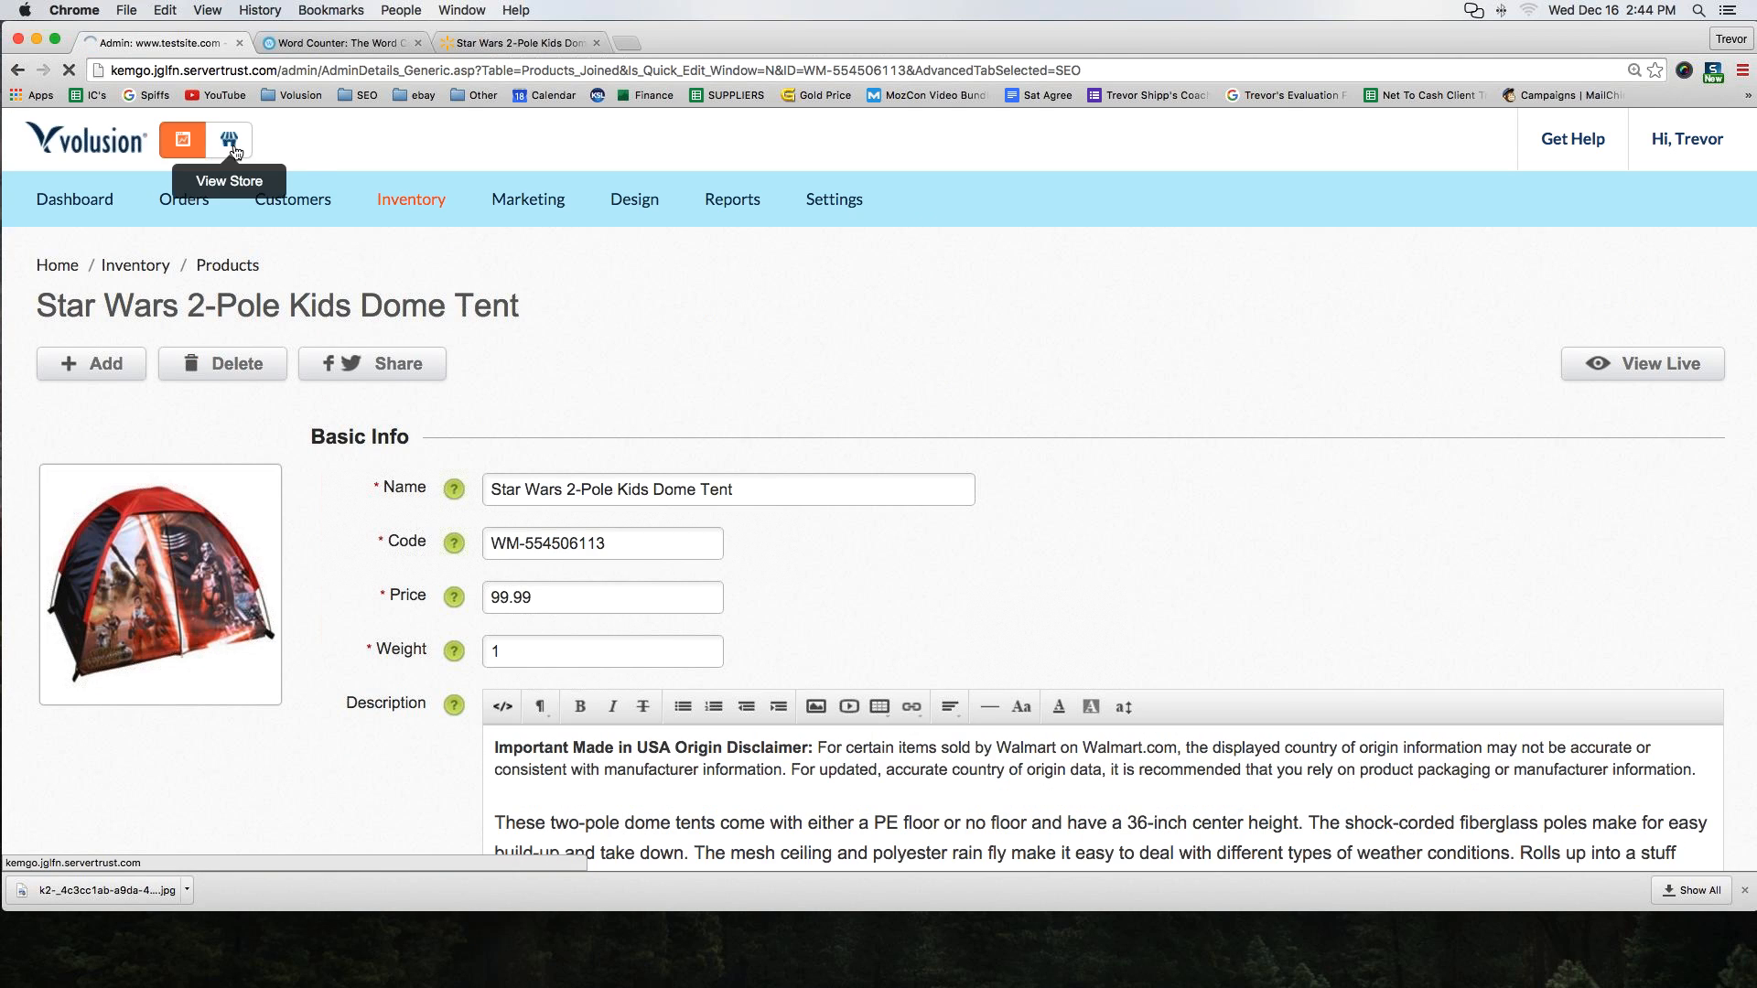
View the live store's CATEGORY FOUR page to check how the new tent product appears
left_click(235, 146)
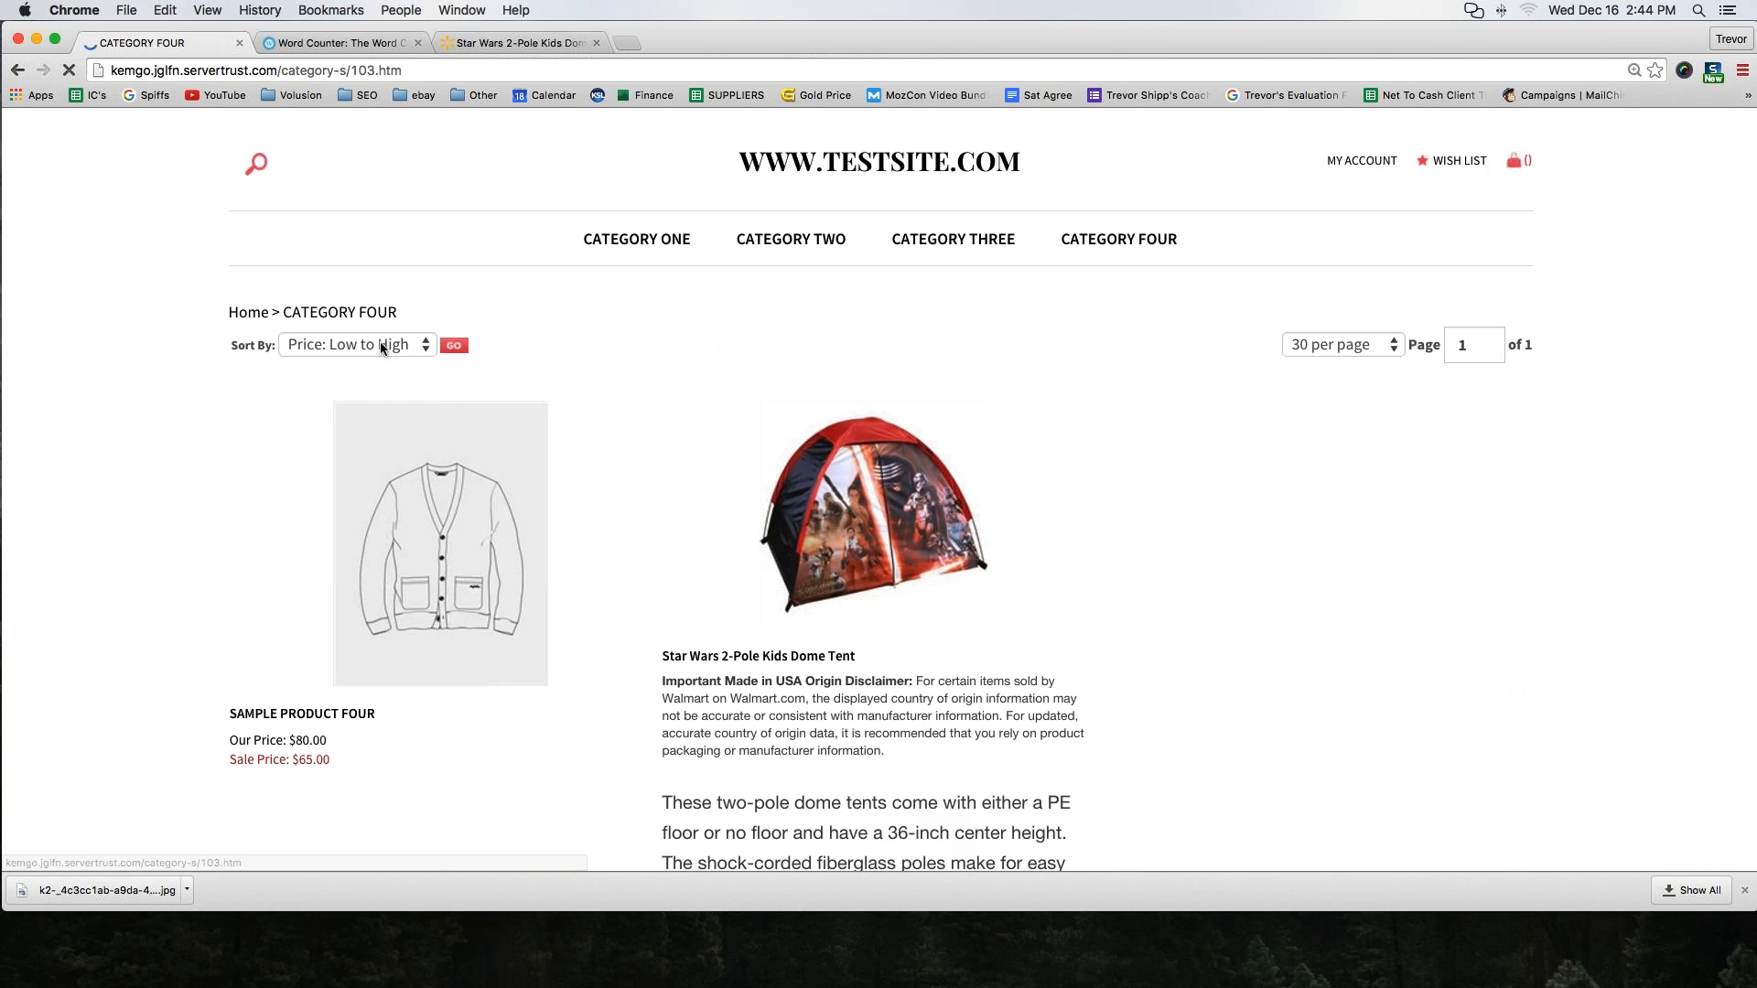
scroll(381, 348, "down", 3)
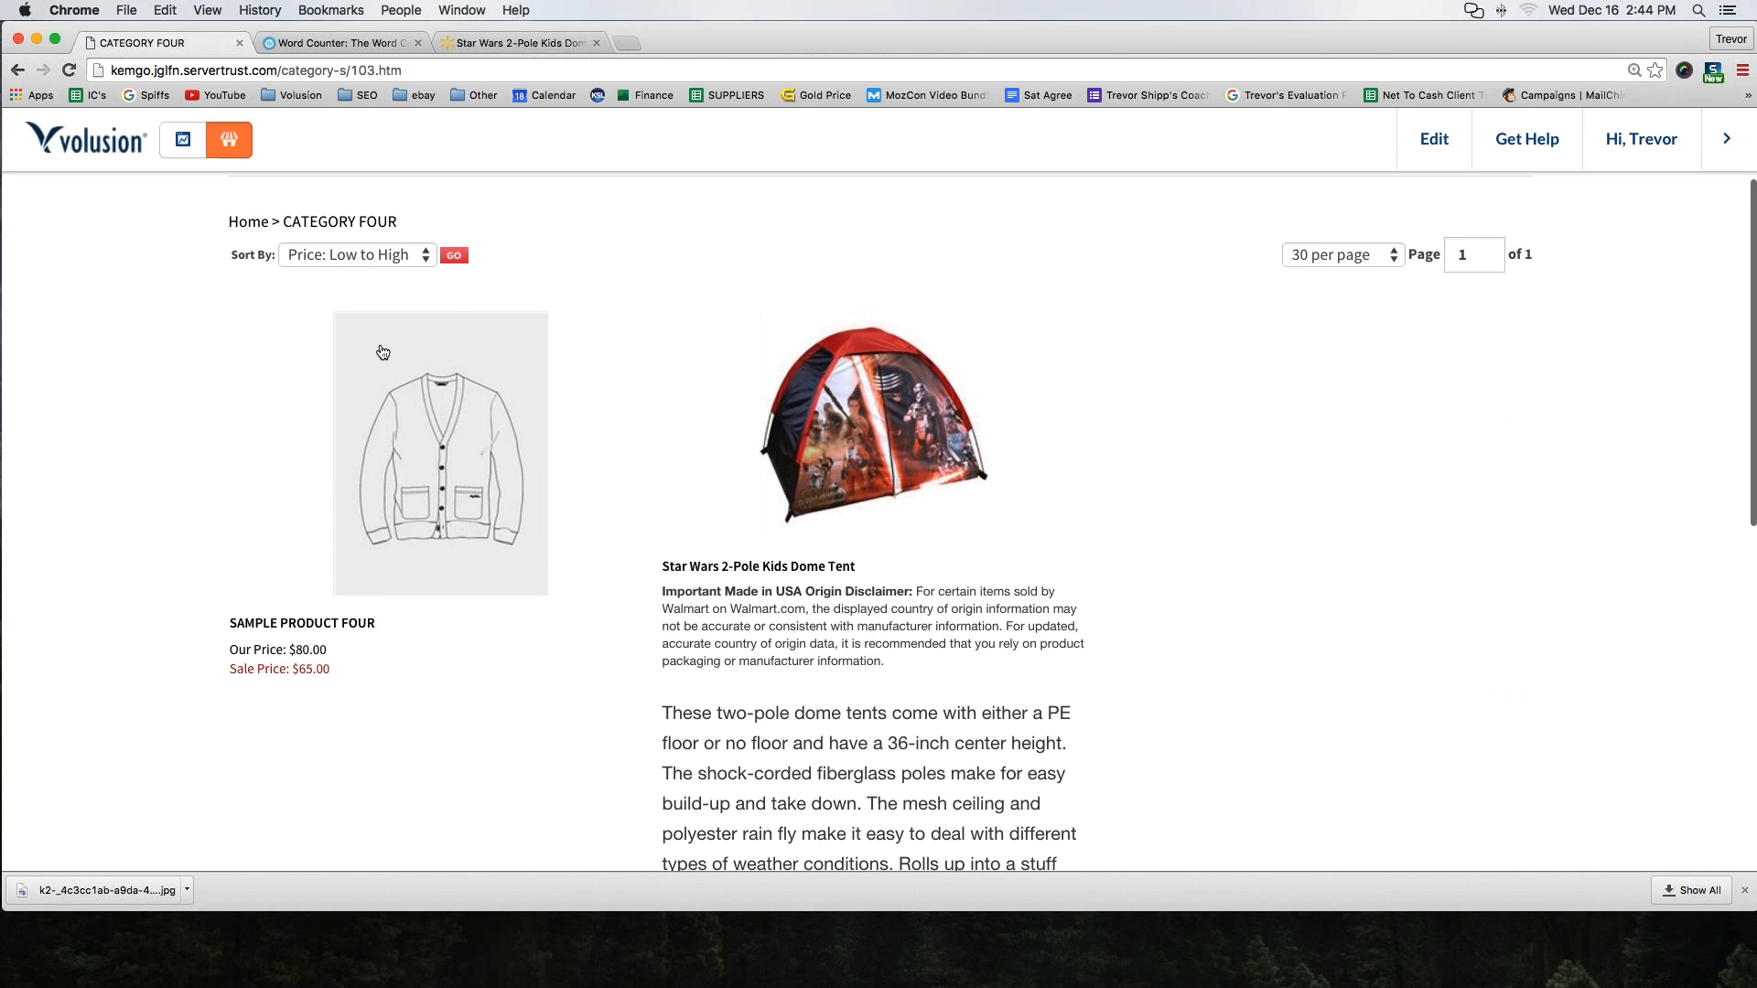
scroll(874, 396, "up", 3)
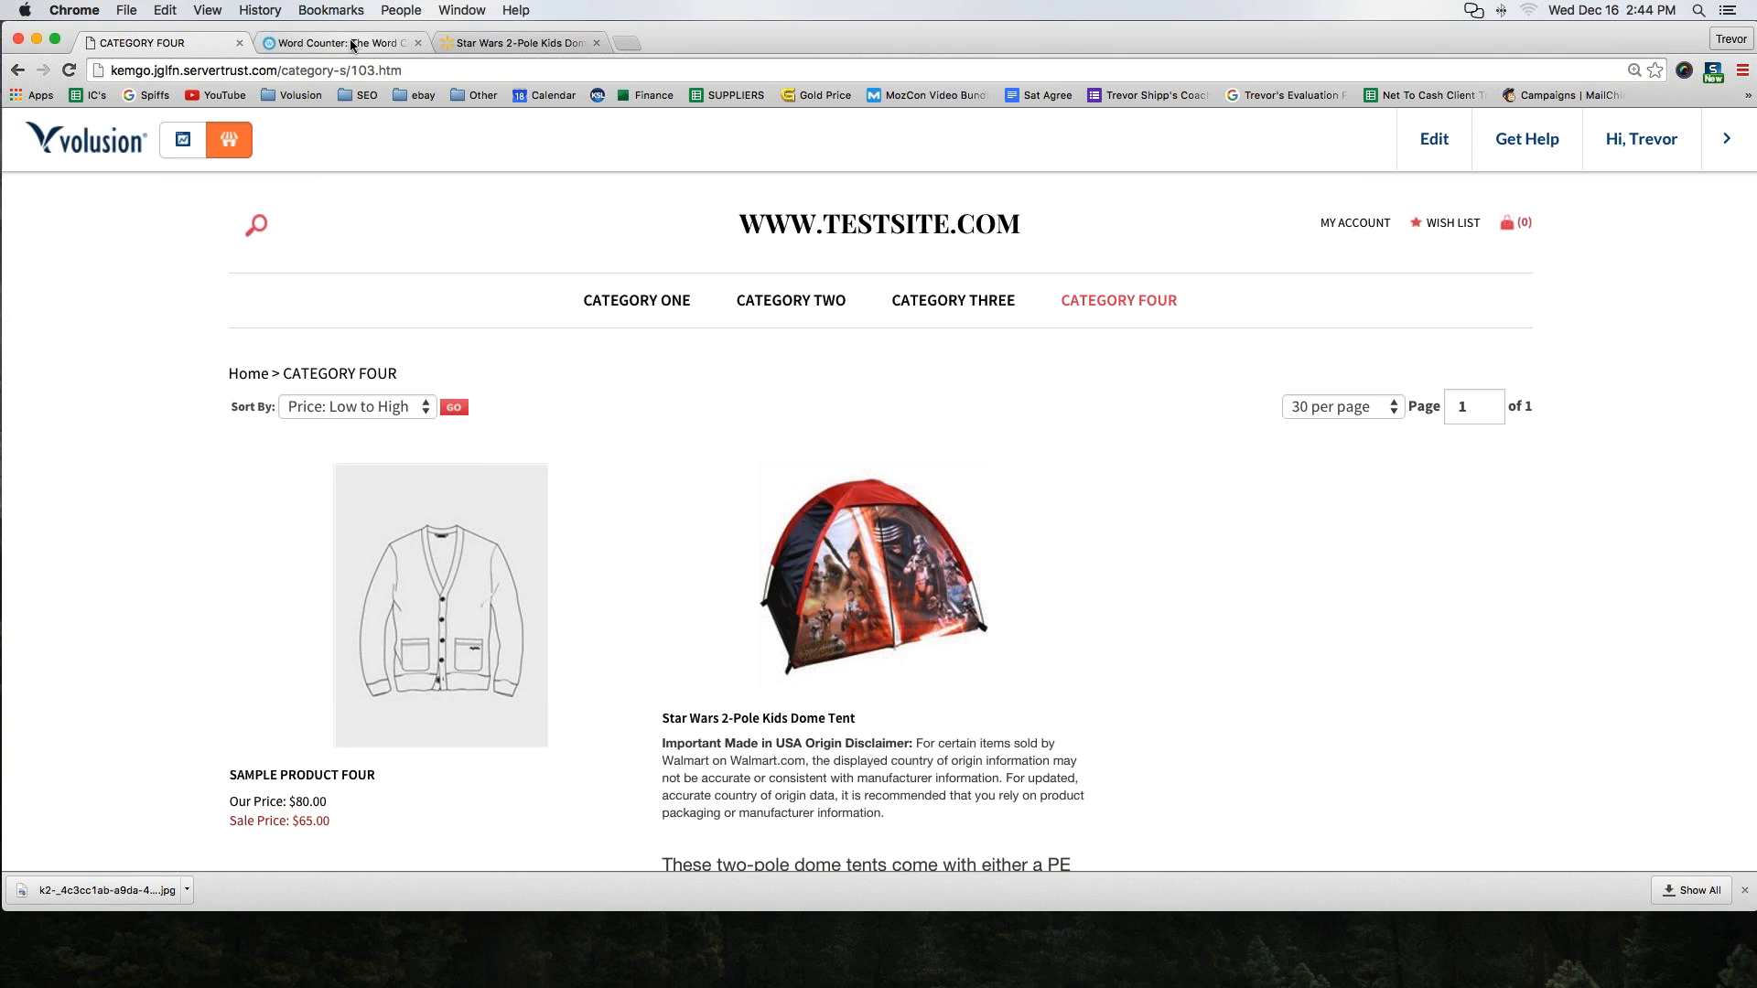
left_click(382, 46)
left_click(183, 43)
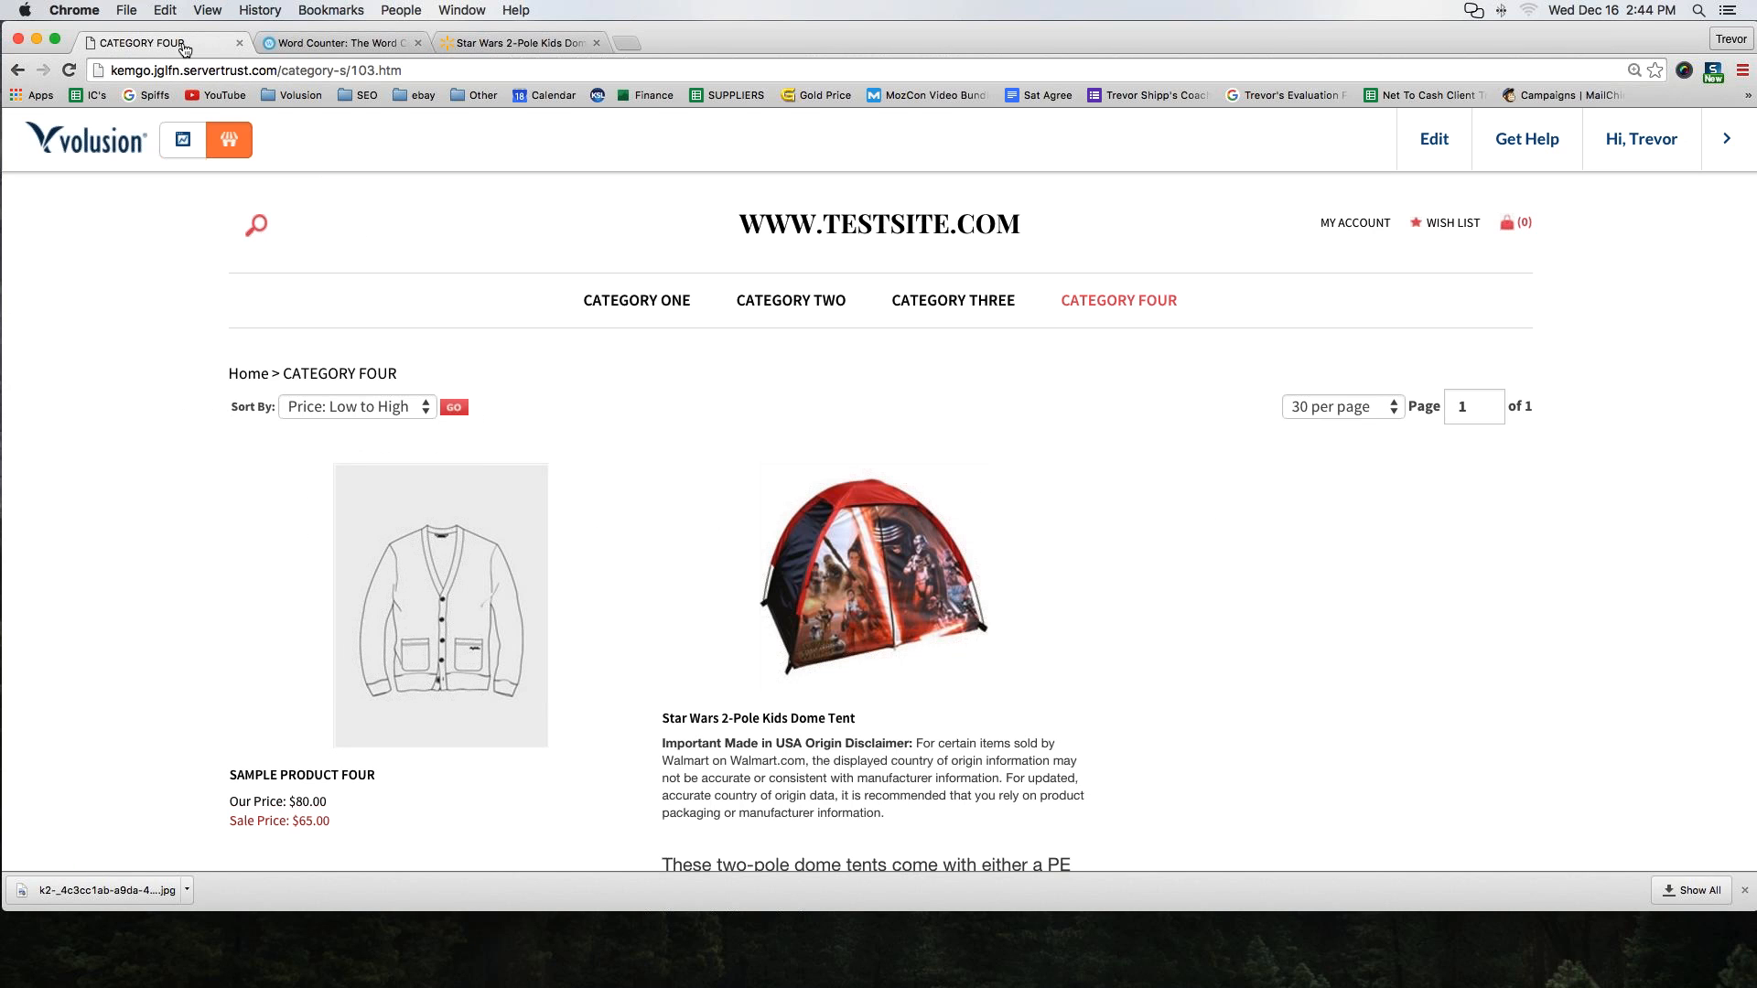
Return to the admin and start adding a new category named Test Category
left_click(184, 142)
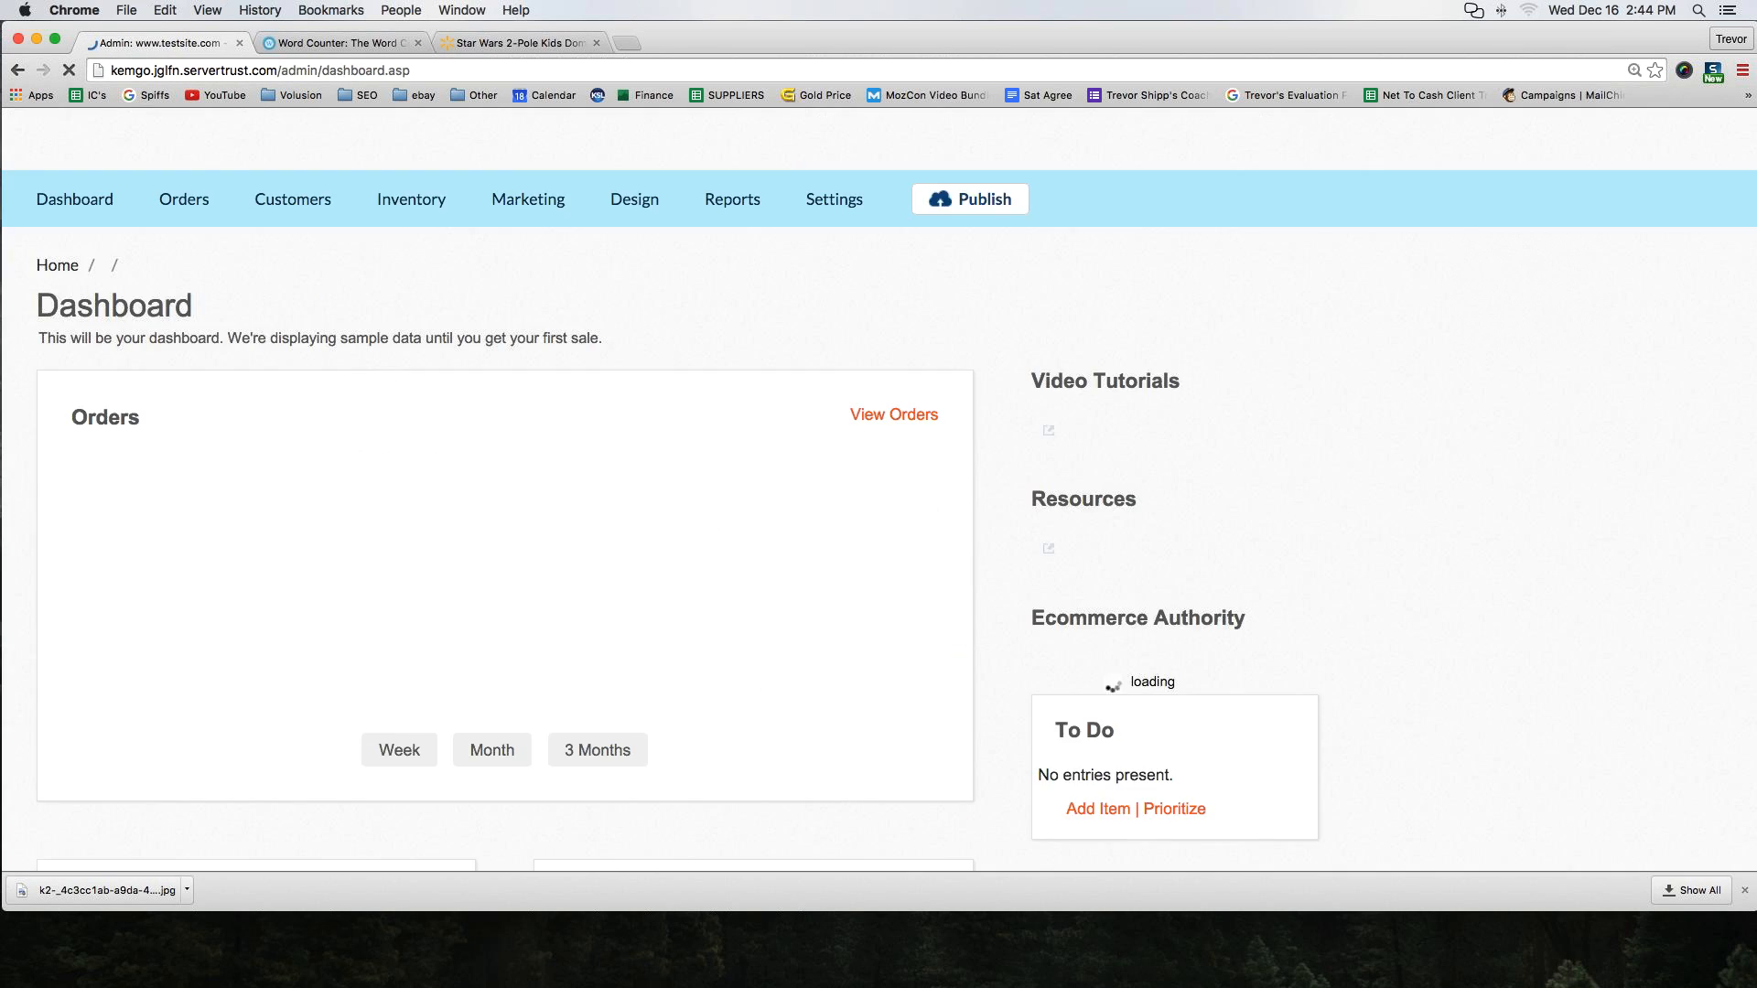
mouse_move(405, 207)
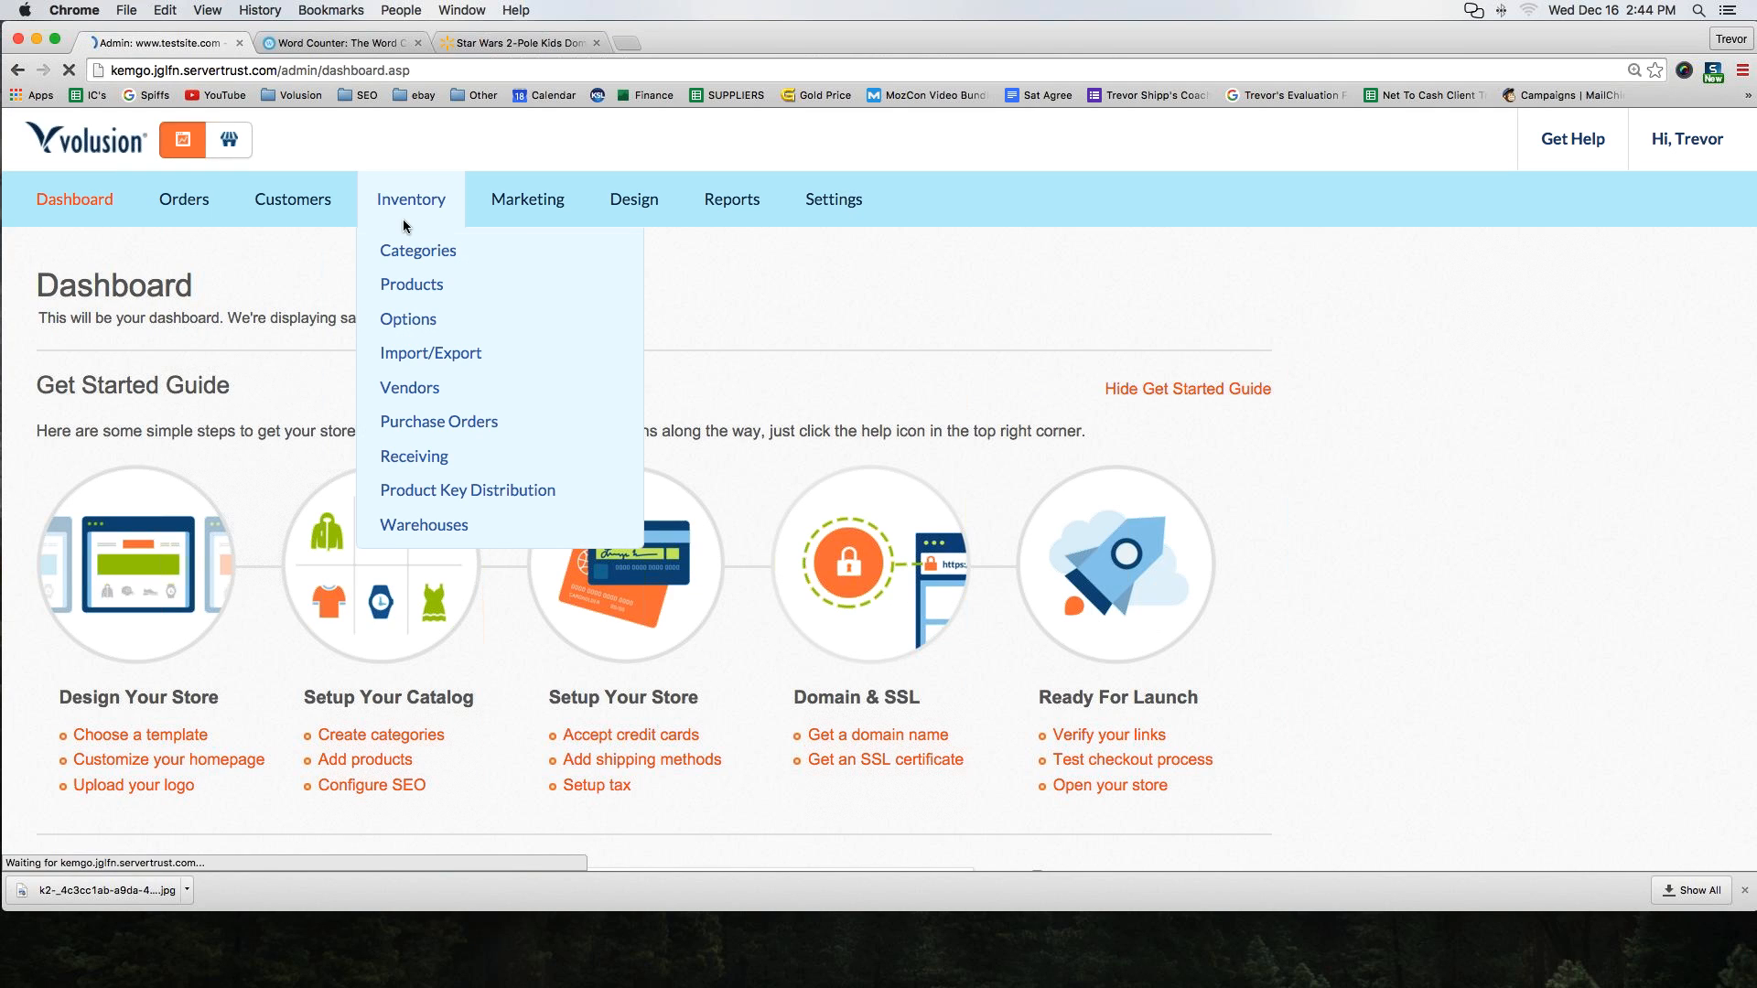
left_click(410, 261)
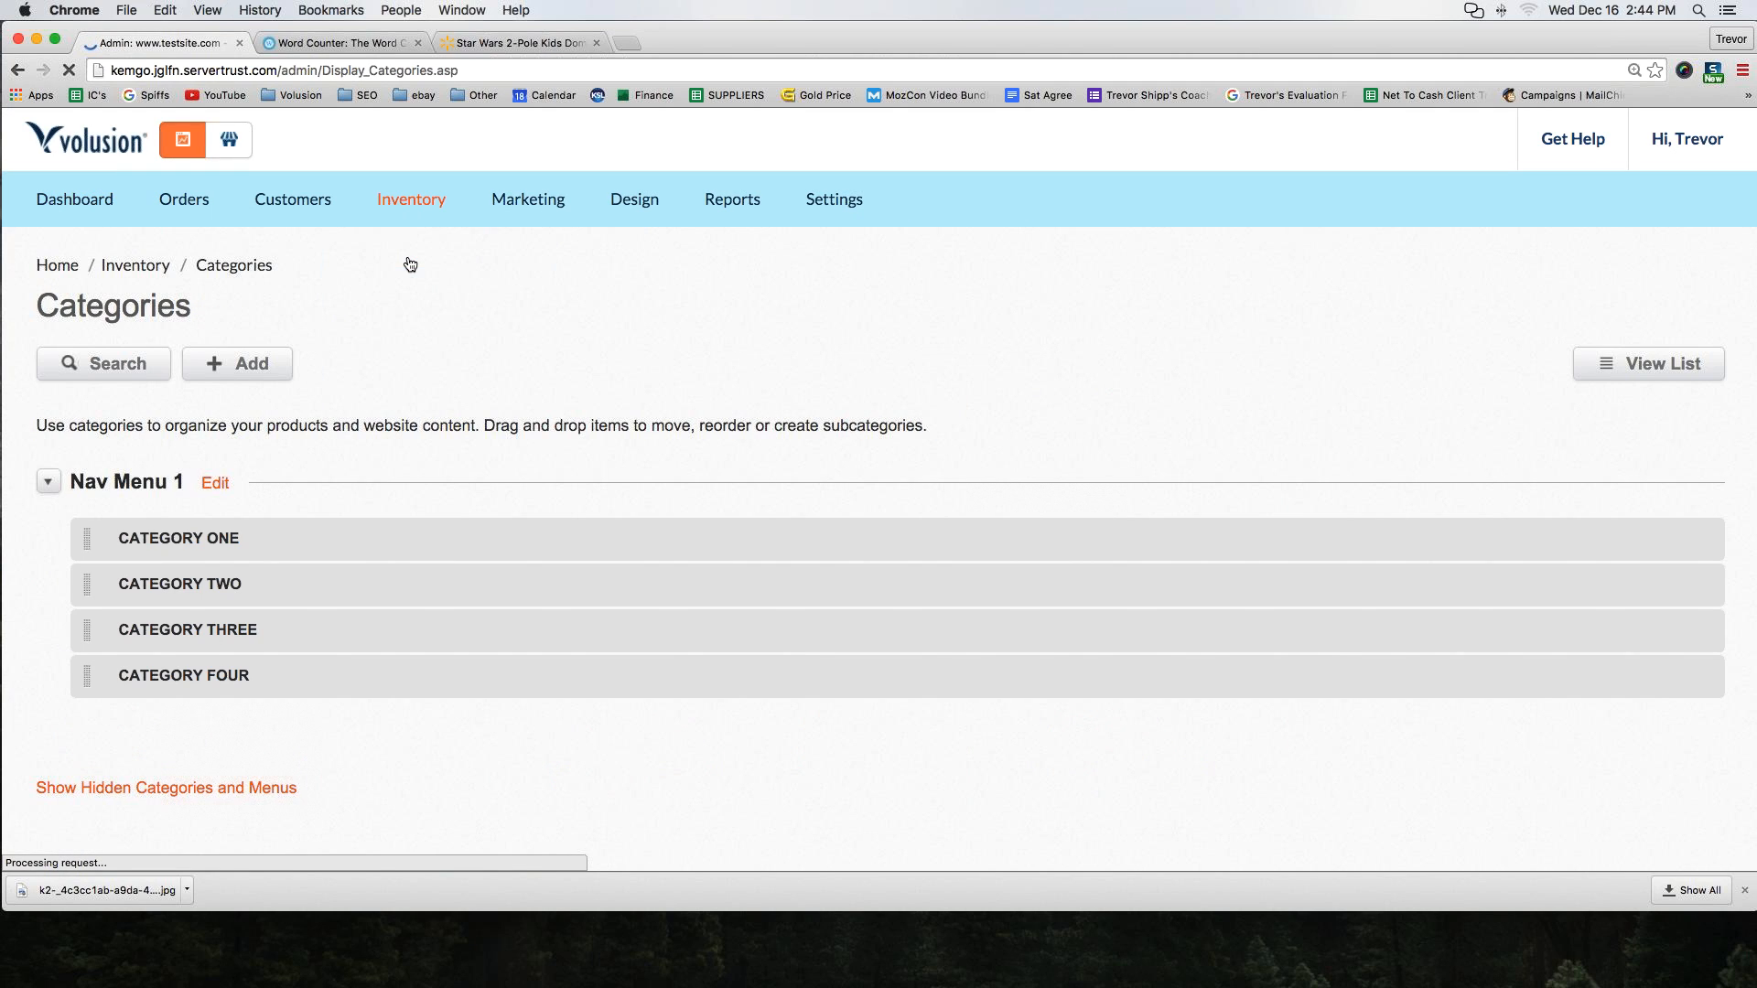
left_click(227, 368)
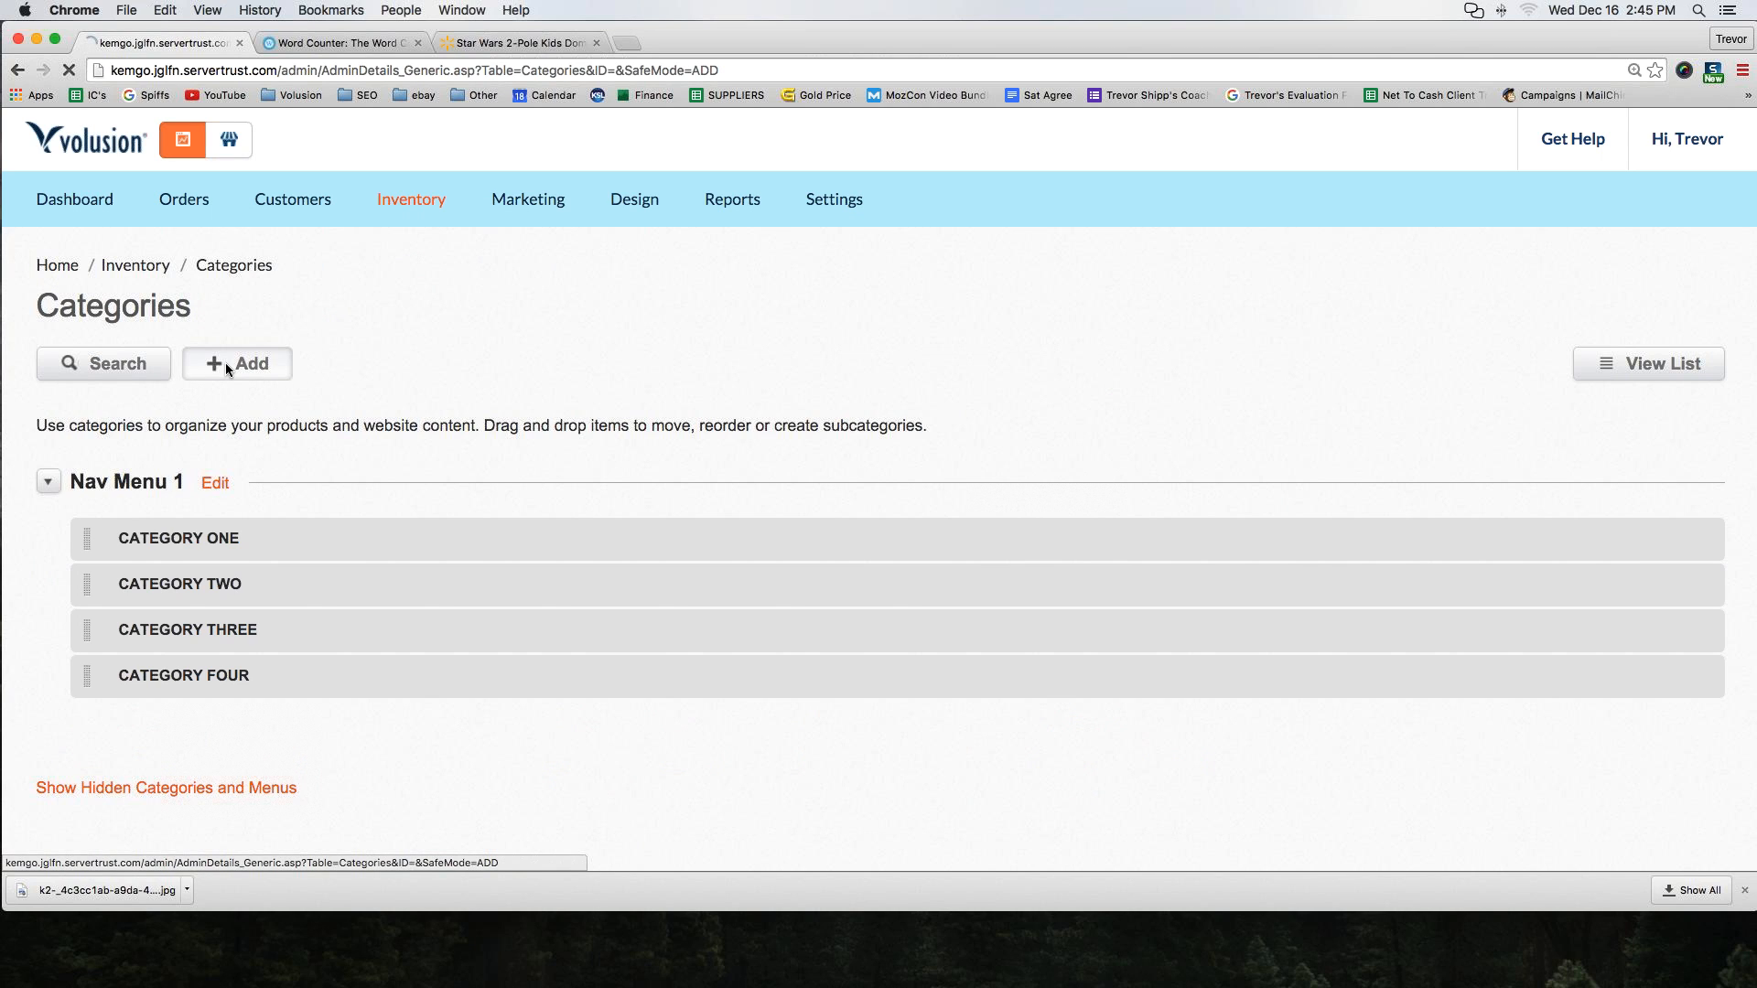
left_click(285, 470)
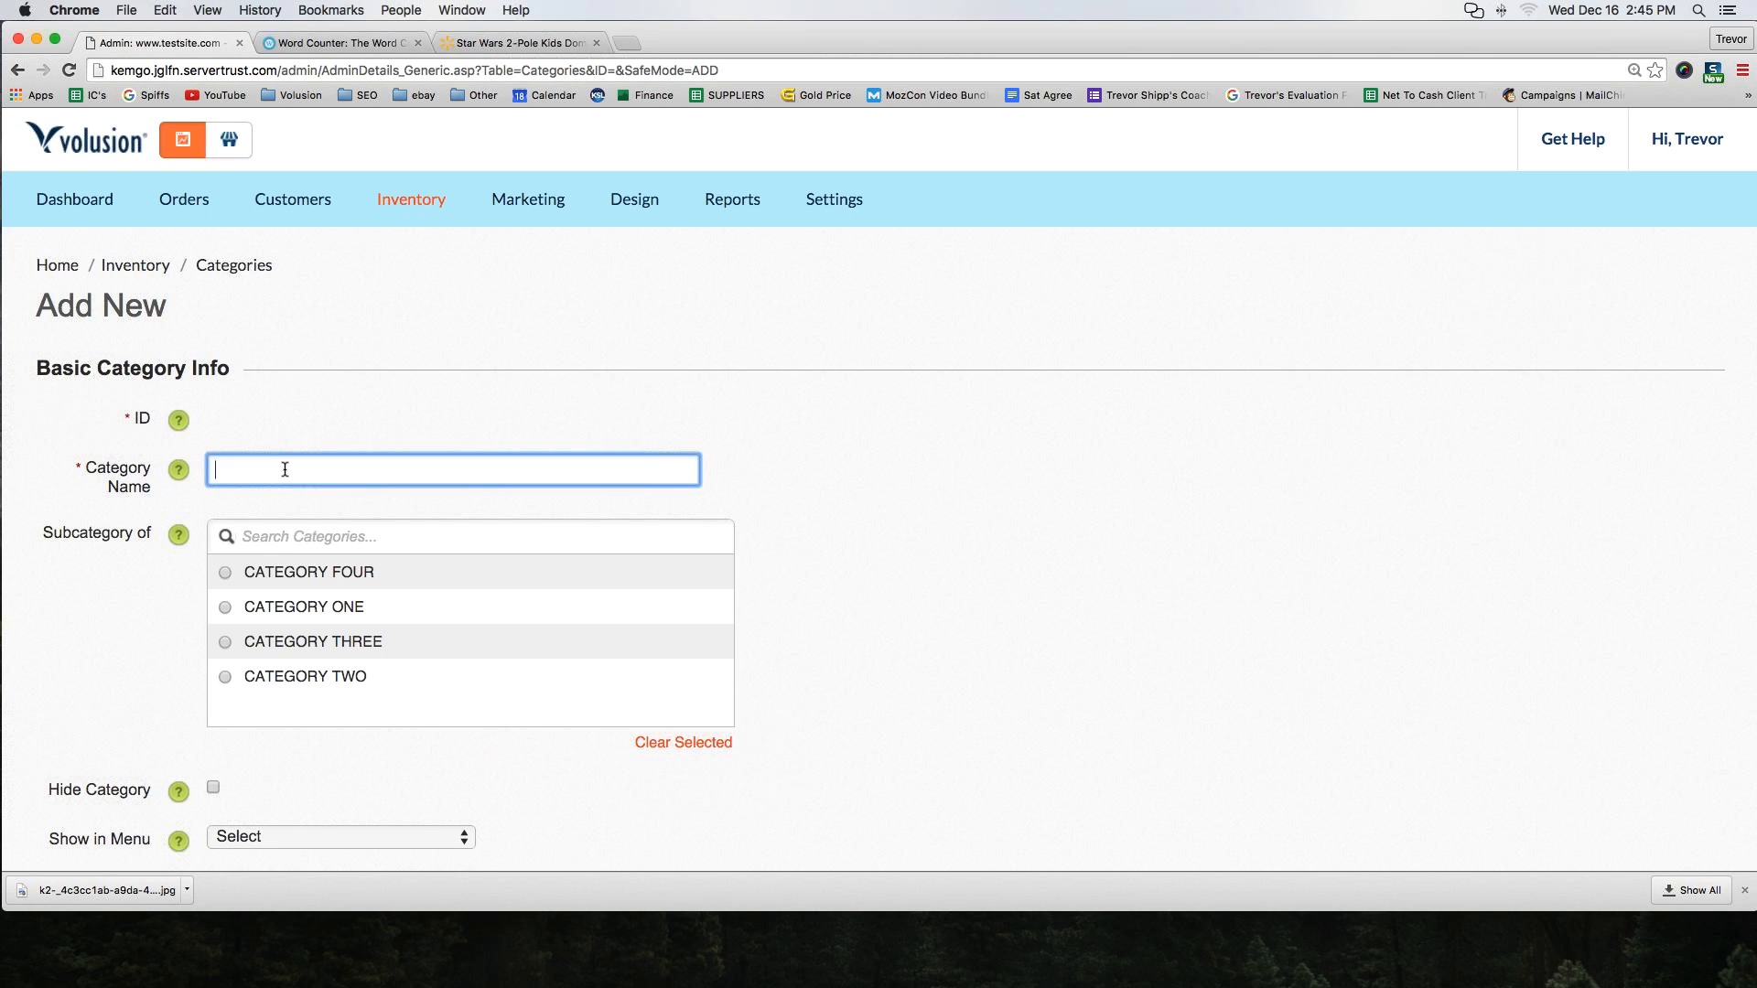
type("Test Category")
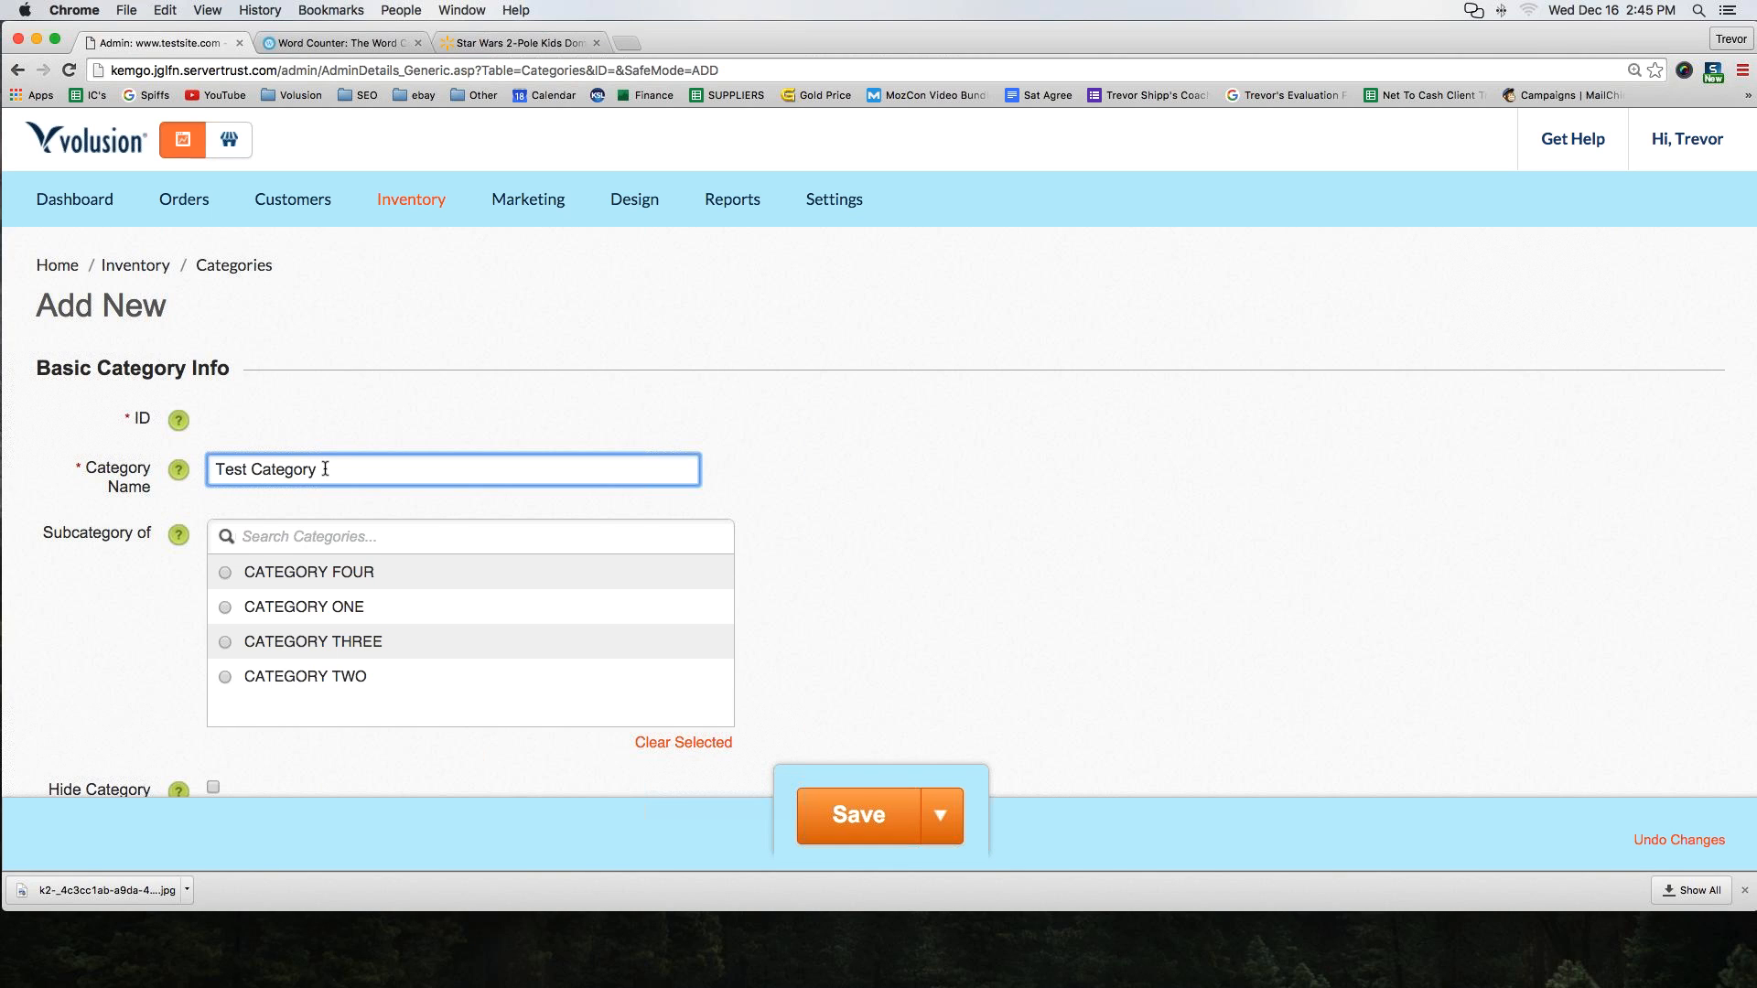
Set Test Category to show in Nav Menu 1 and save the category
triple_click(236, 474)
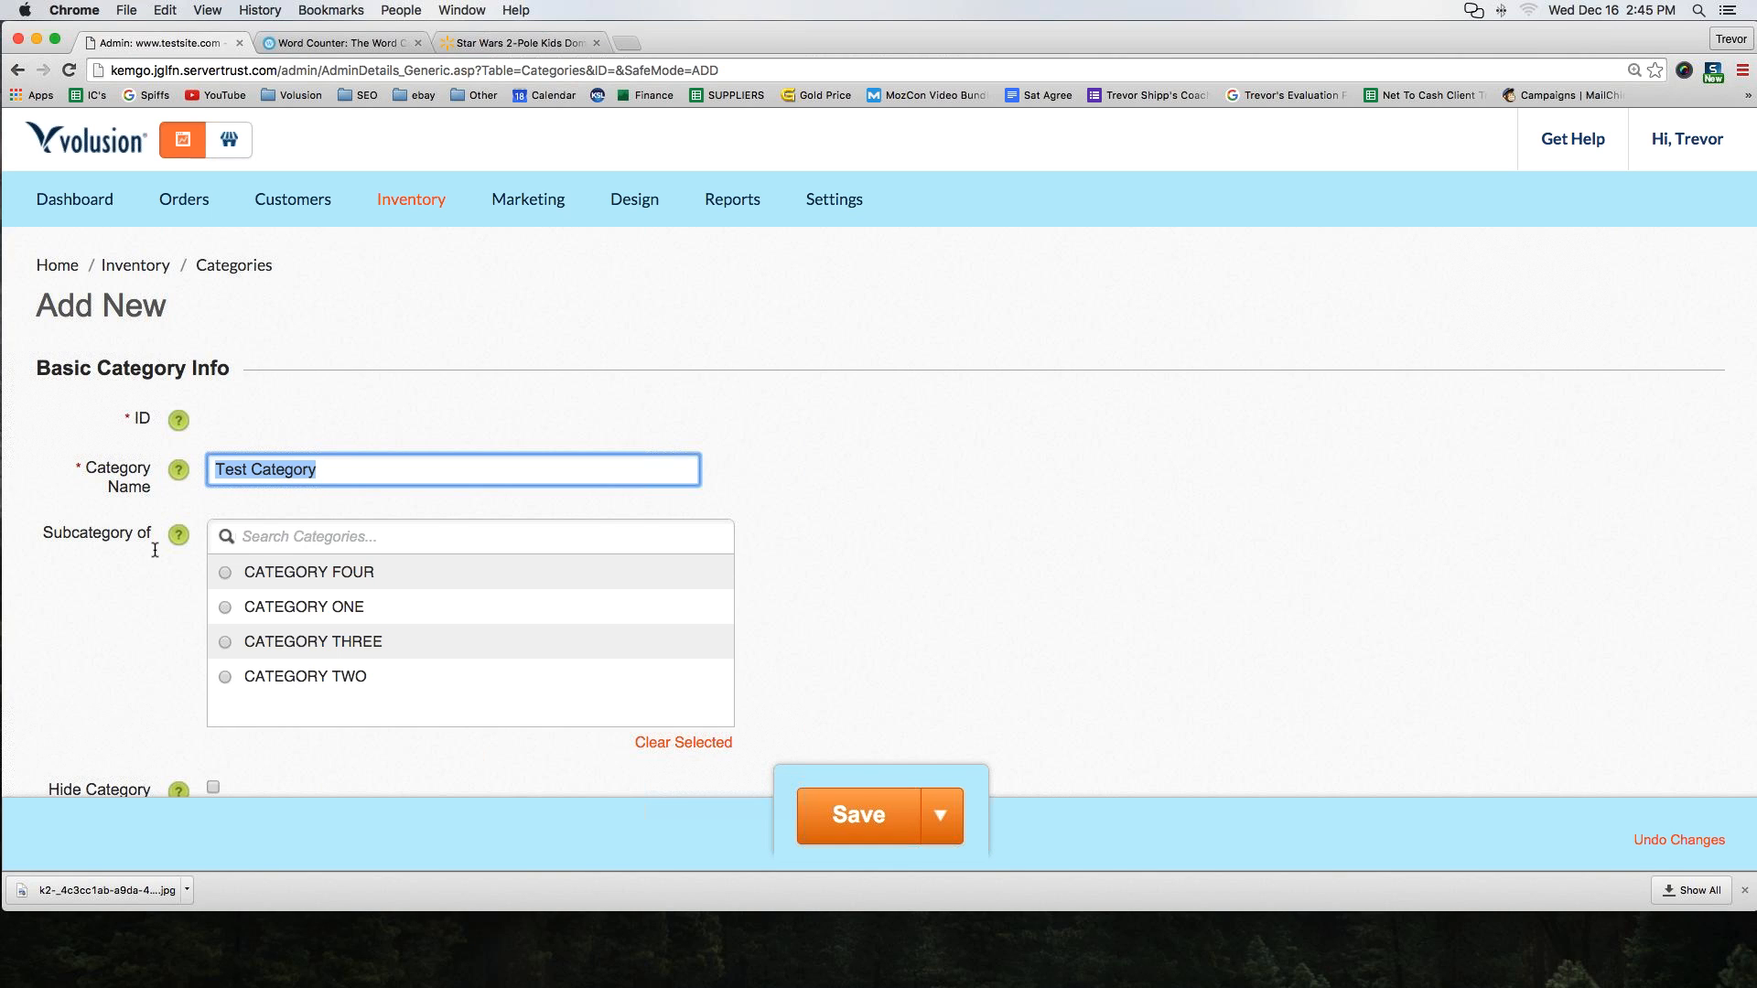
scroll(155, 550, "down", 3)
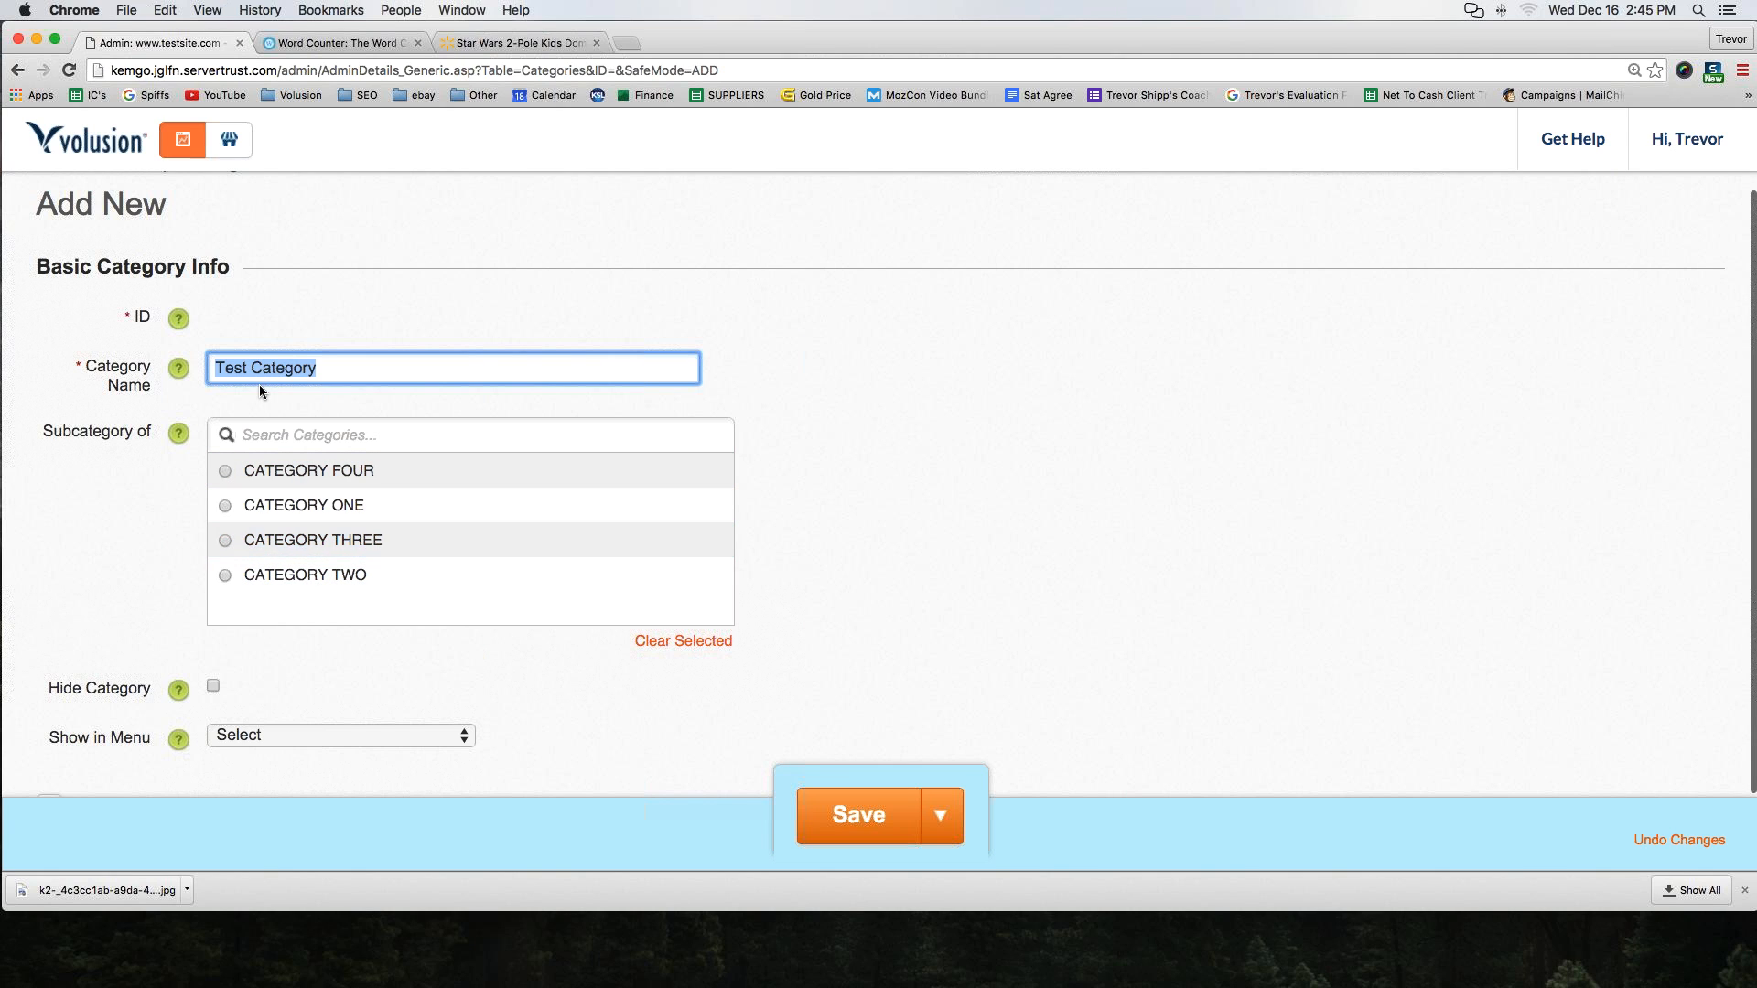
scroll(158, 584, "down", 1)
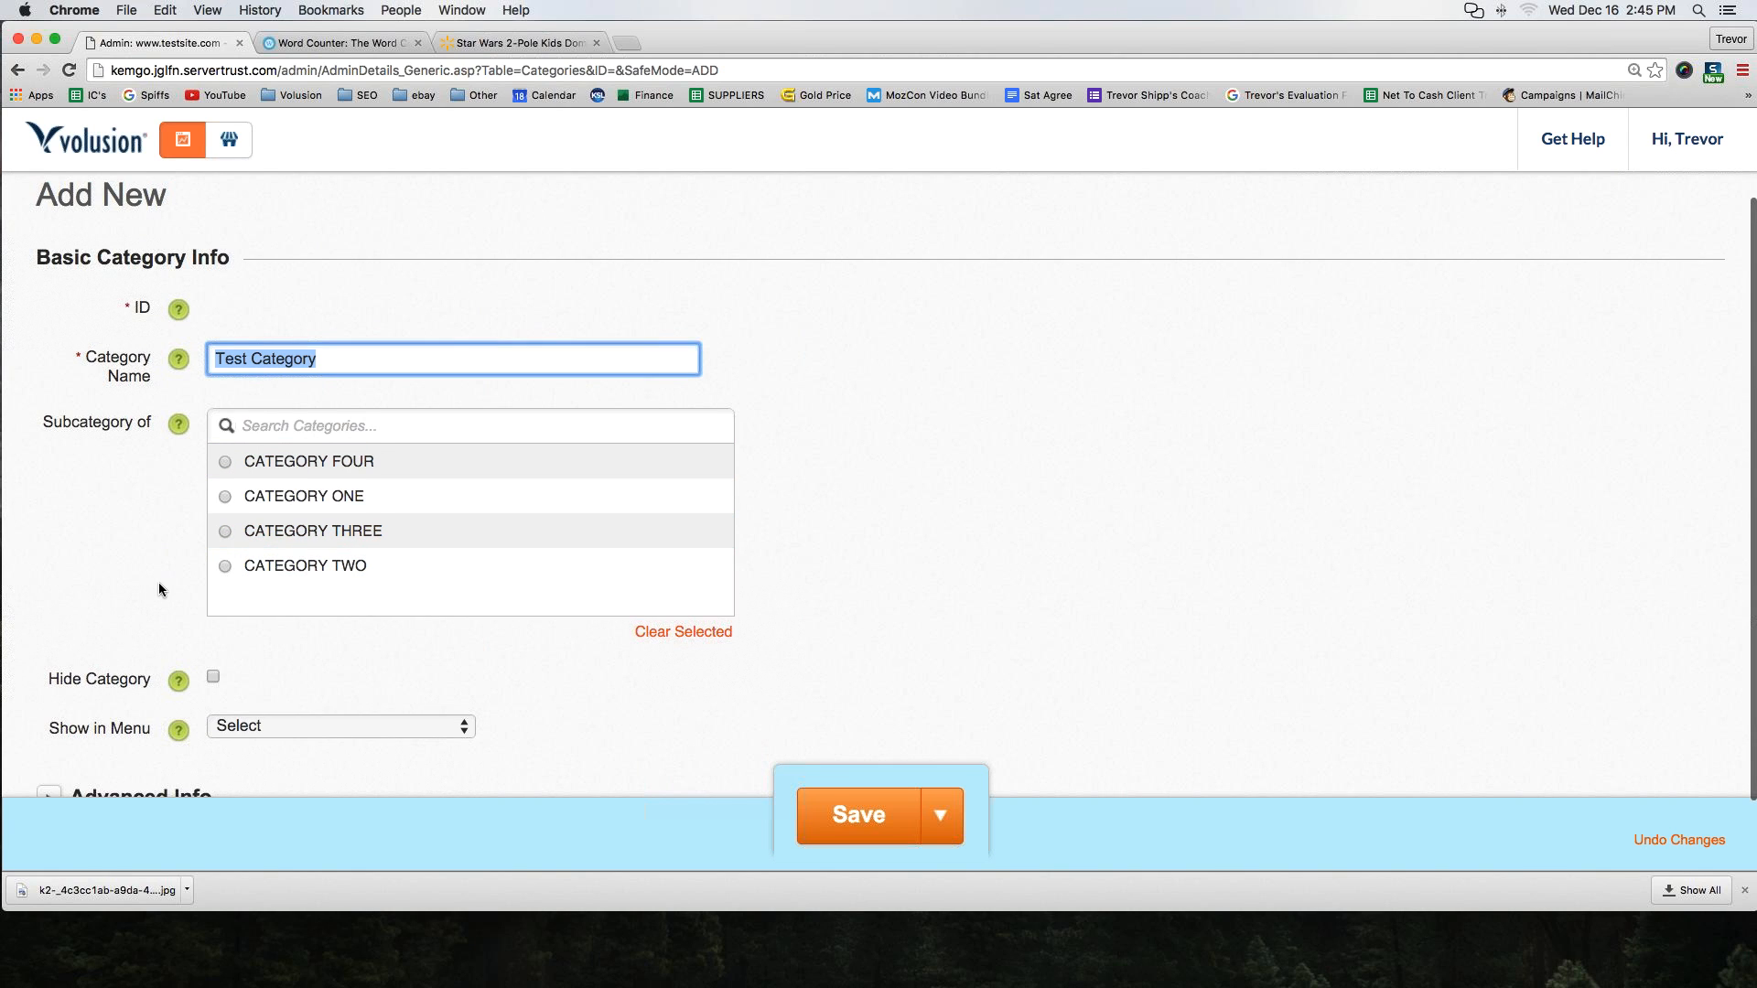
scroll(157, 582, "down", 3)
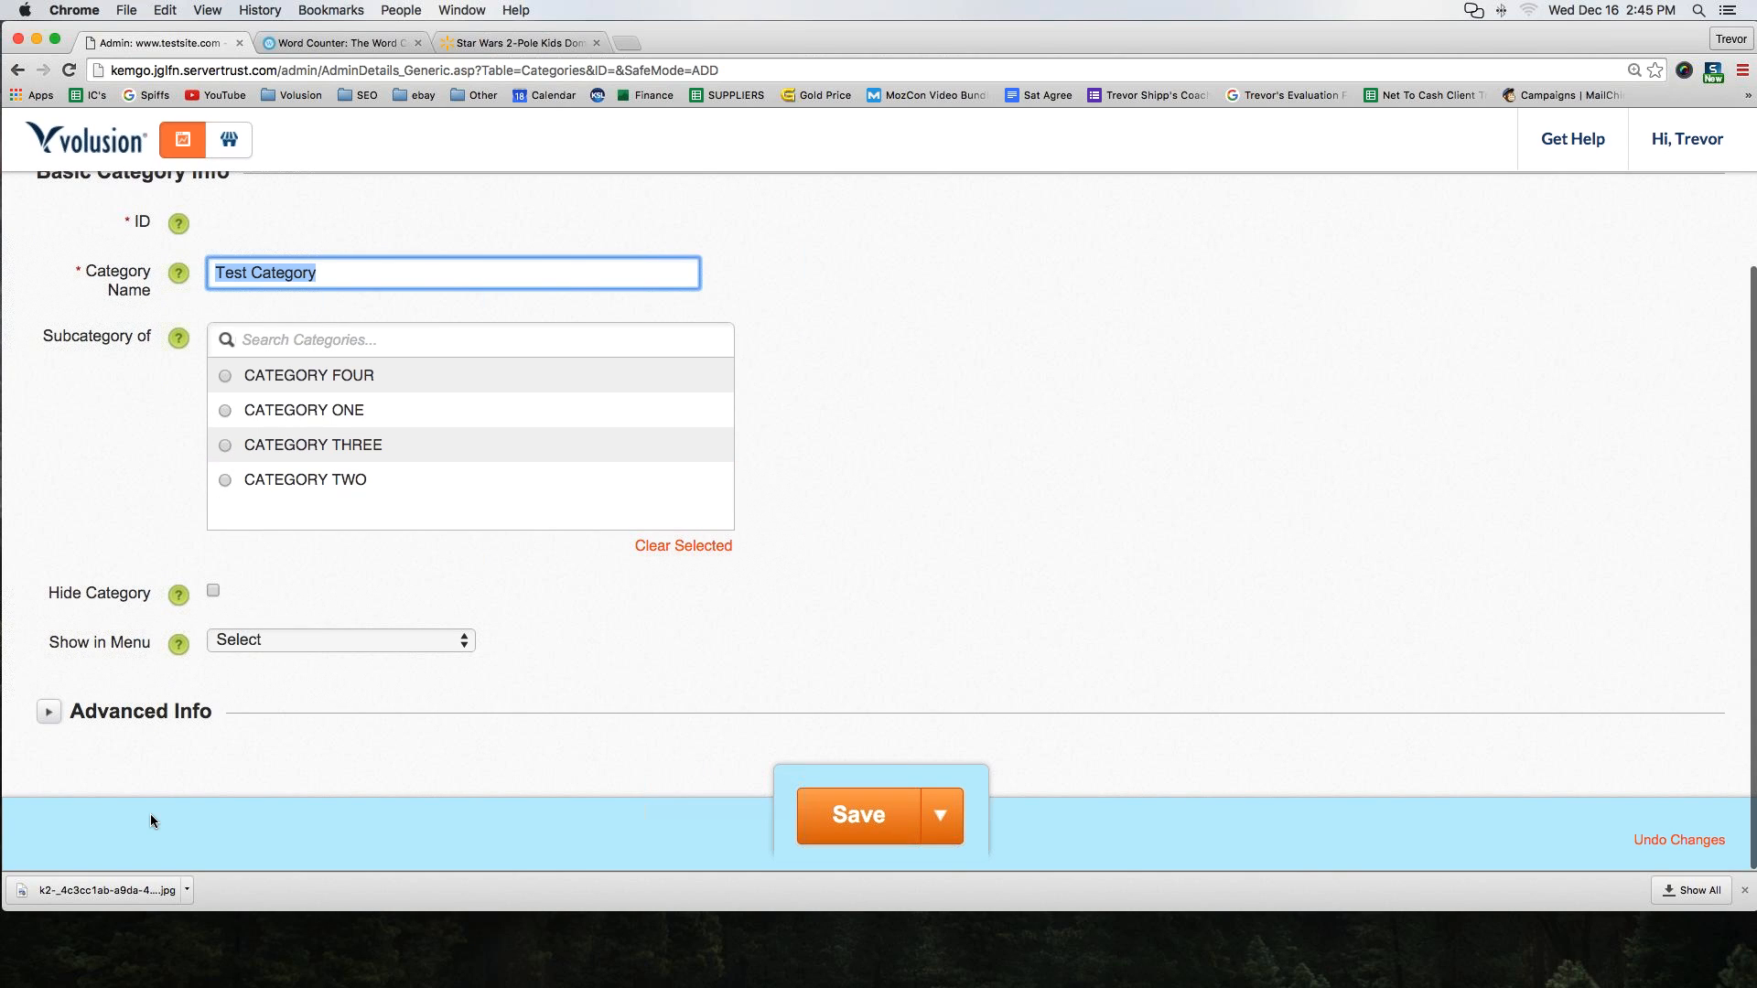
left_click(267, 643)
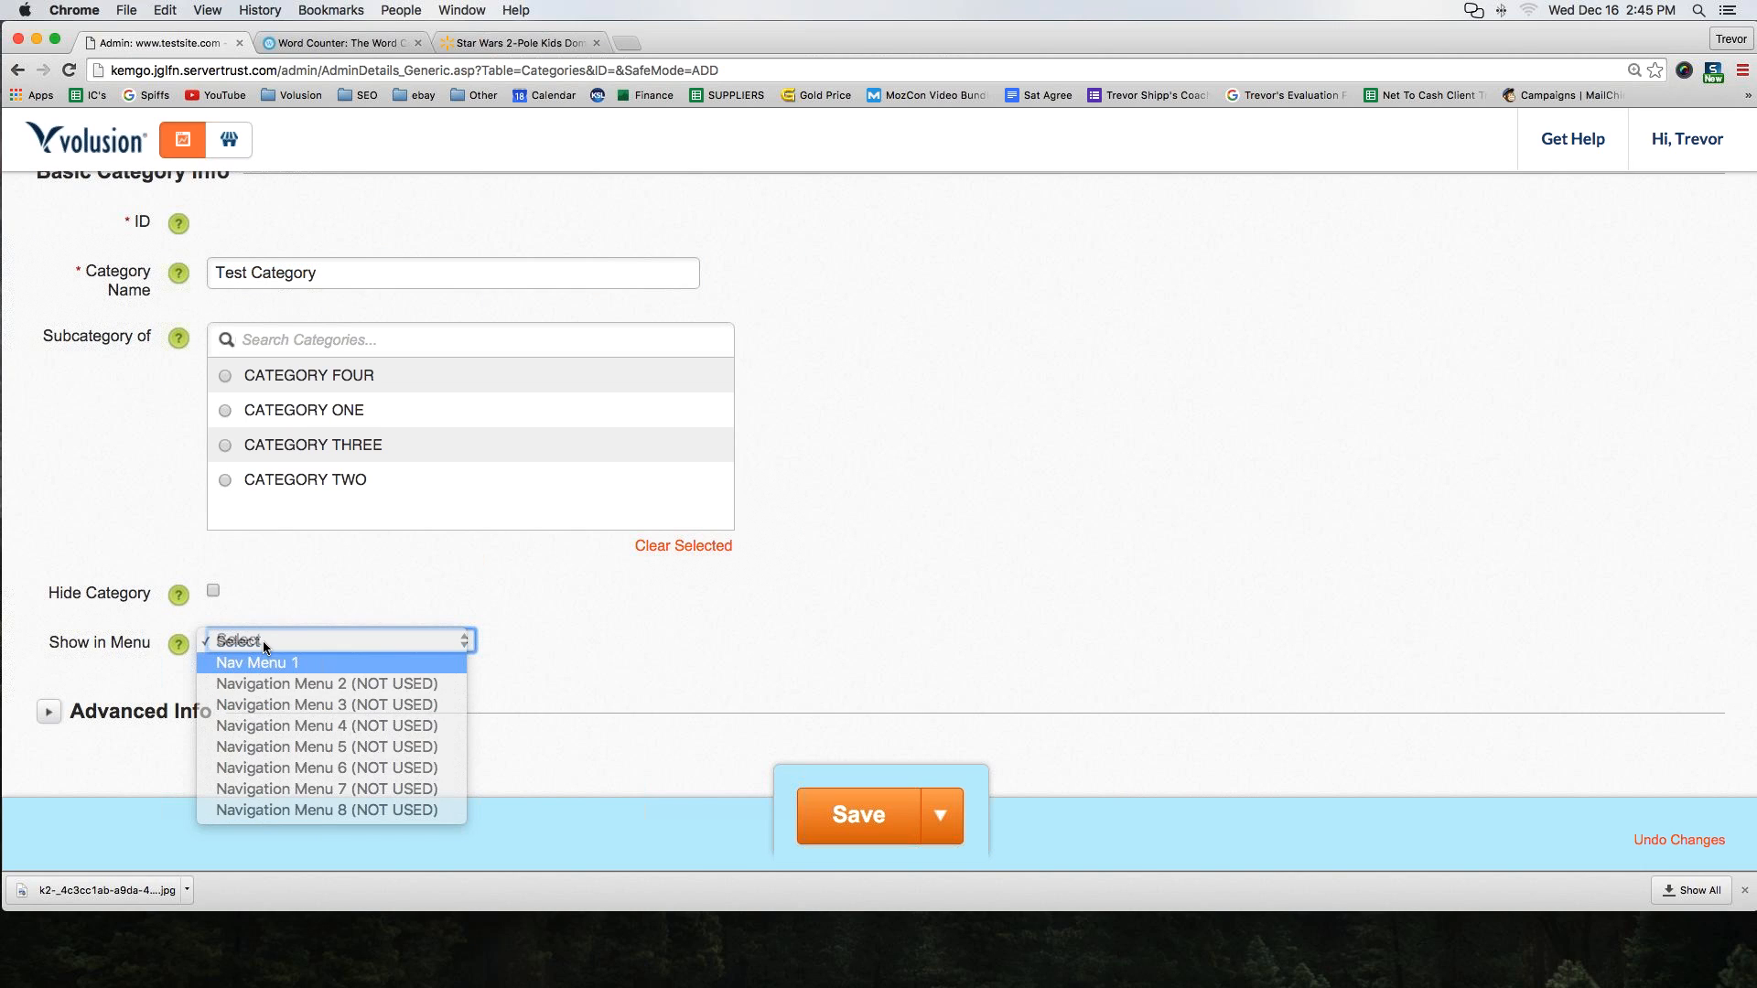
key("Return")
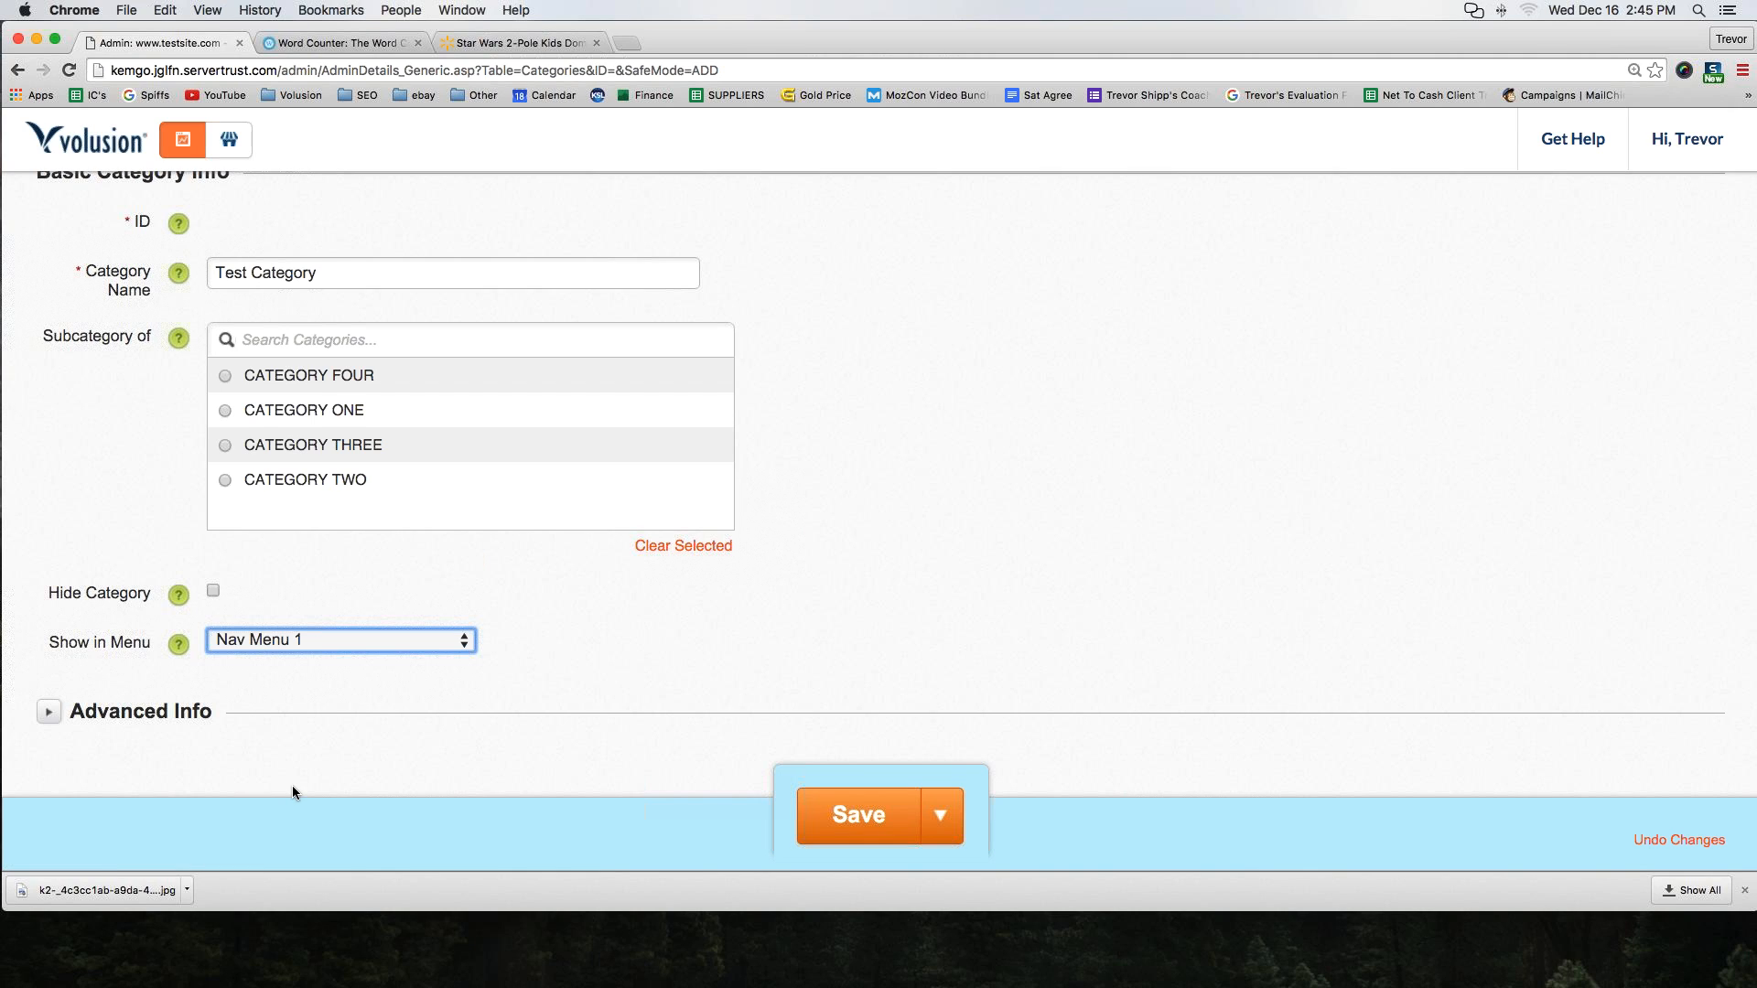
left_click(796, 816)
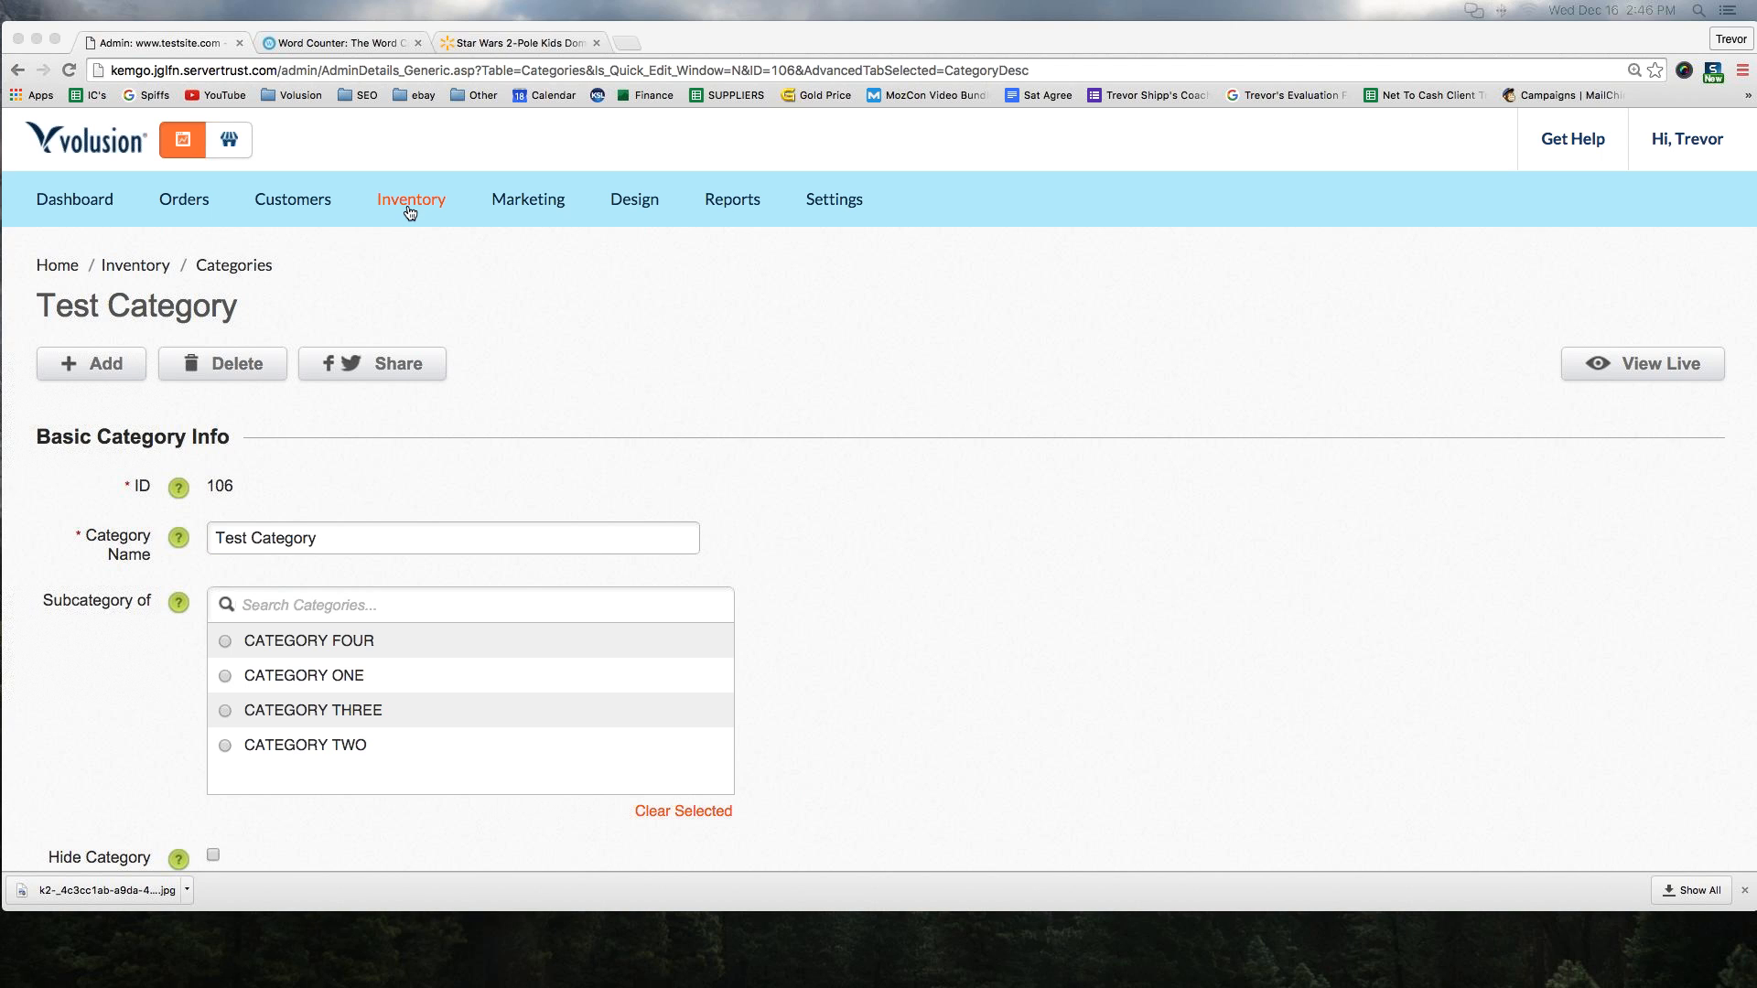
Expand the Advanced Info section of the Test Category settings
mouse_move(408, 205)
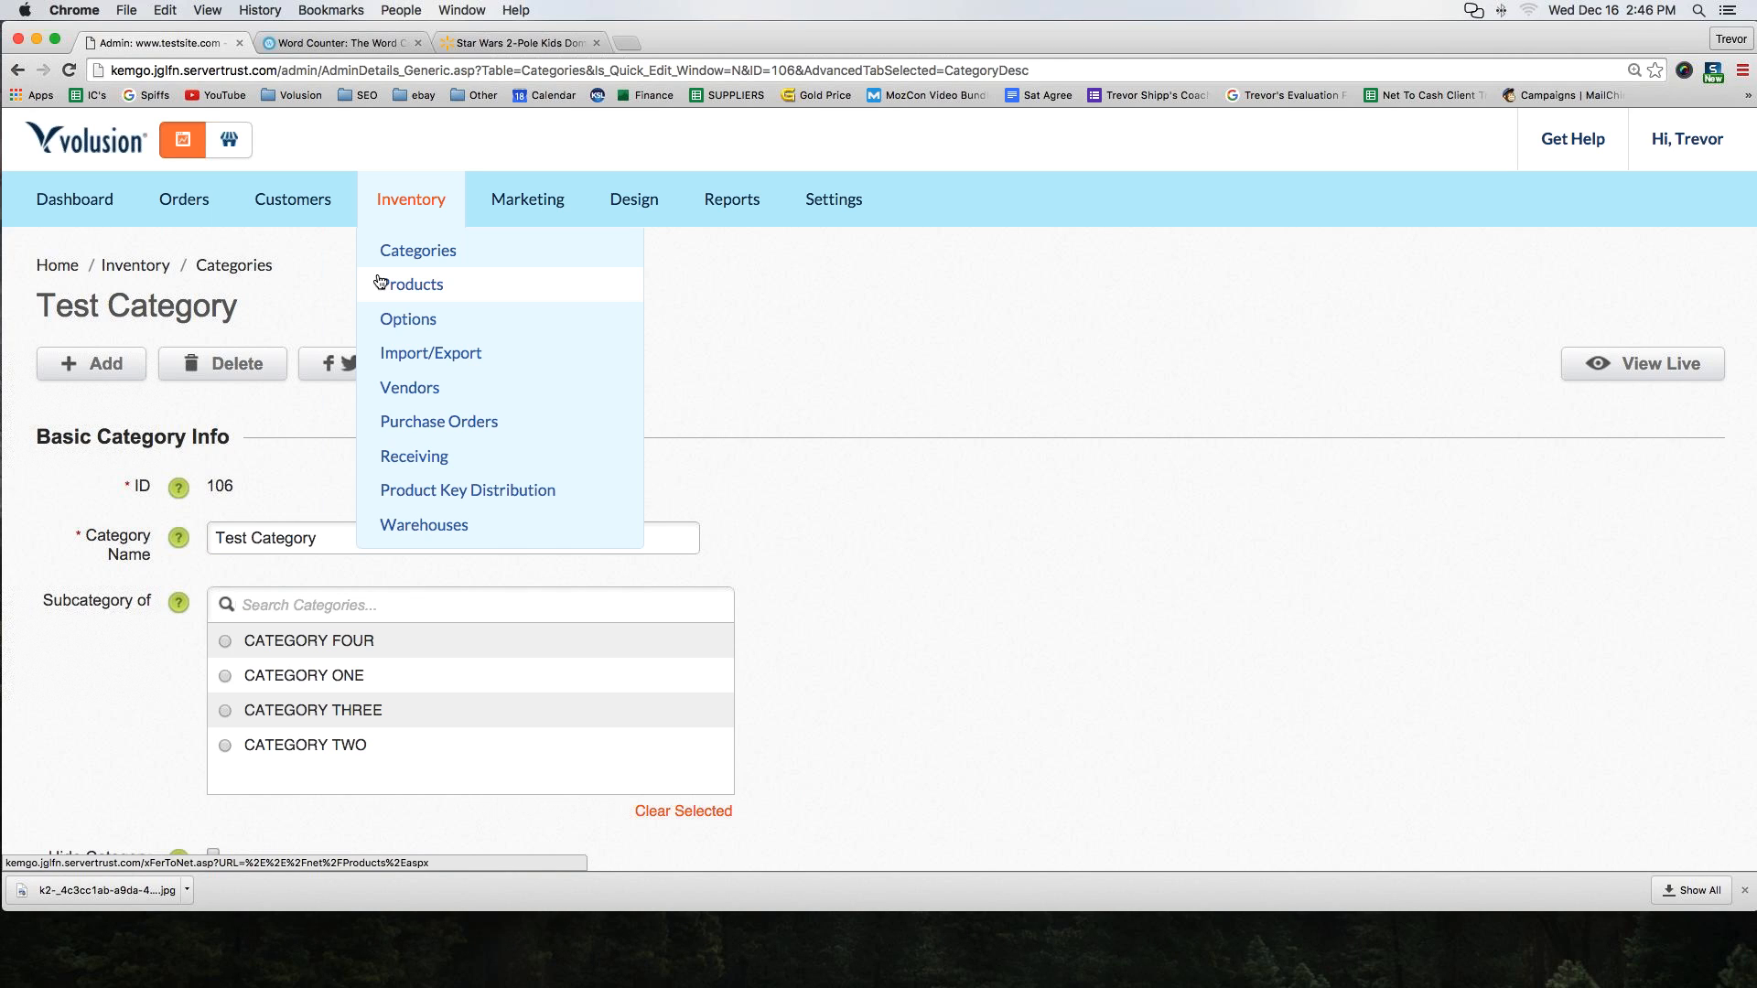
left_click(381, 282)
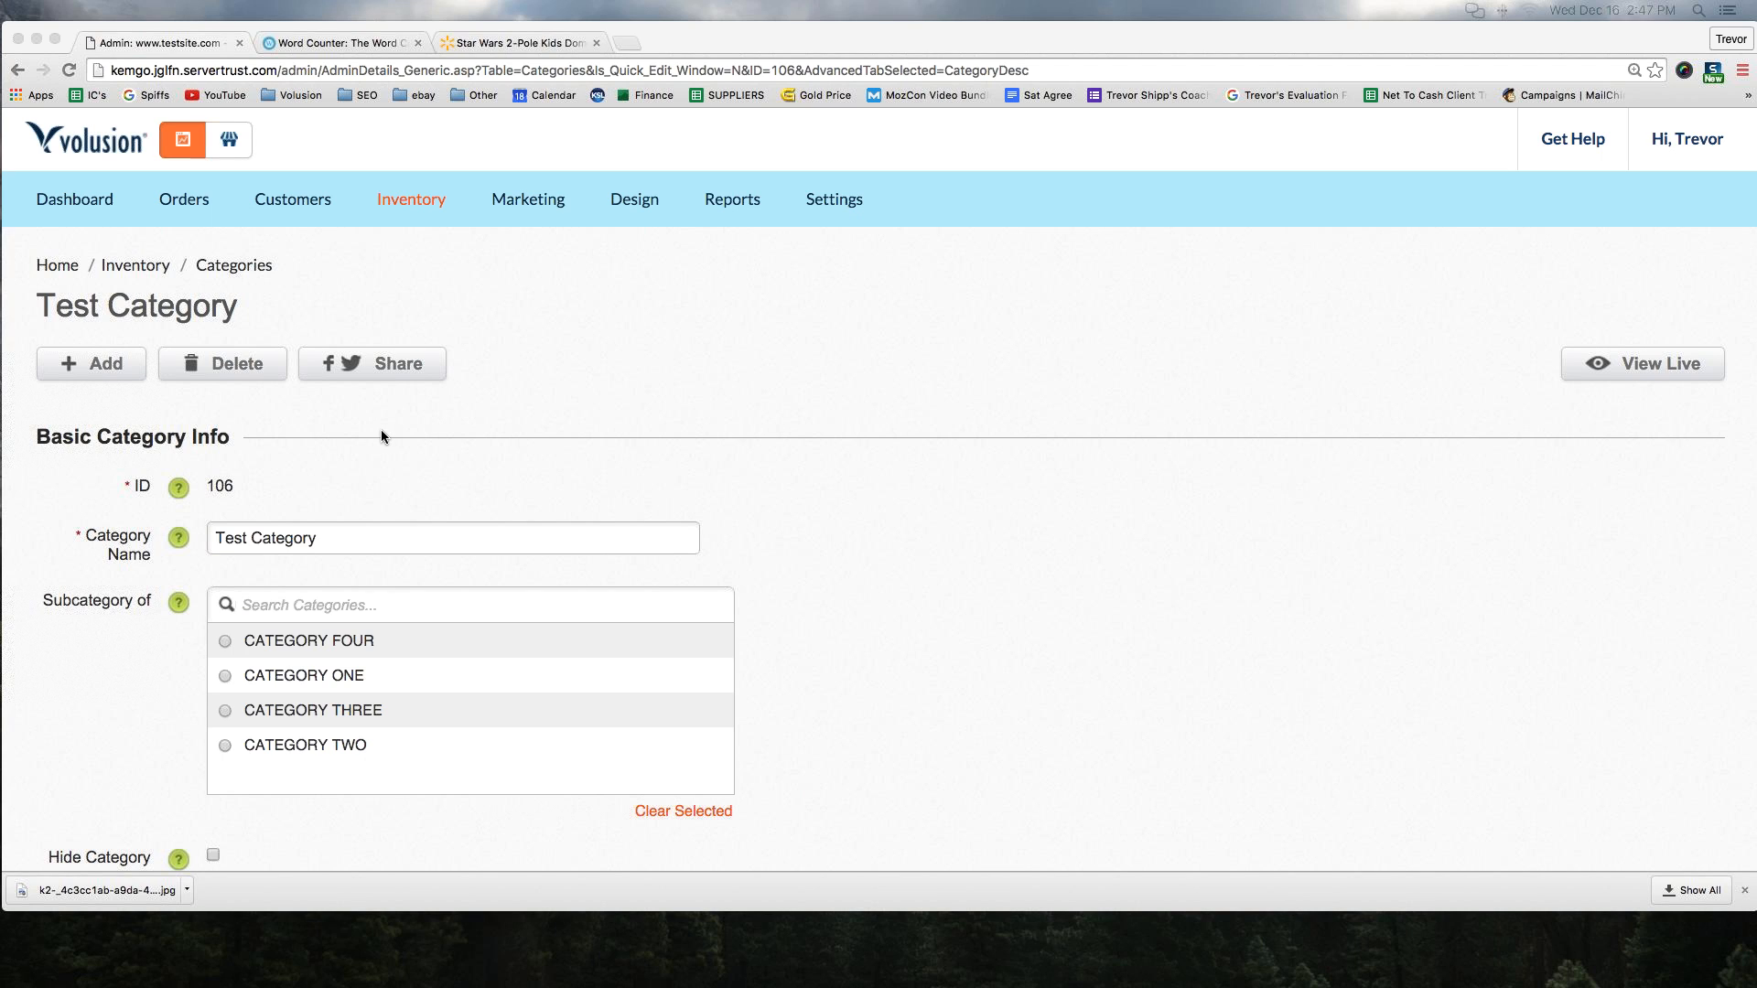
scroll(382, 441, "down", 4)
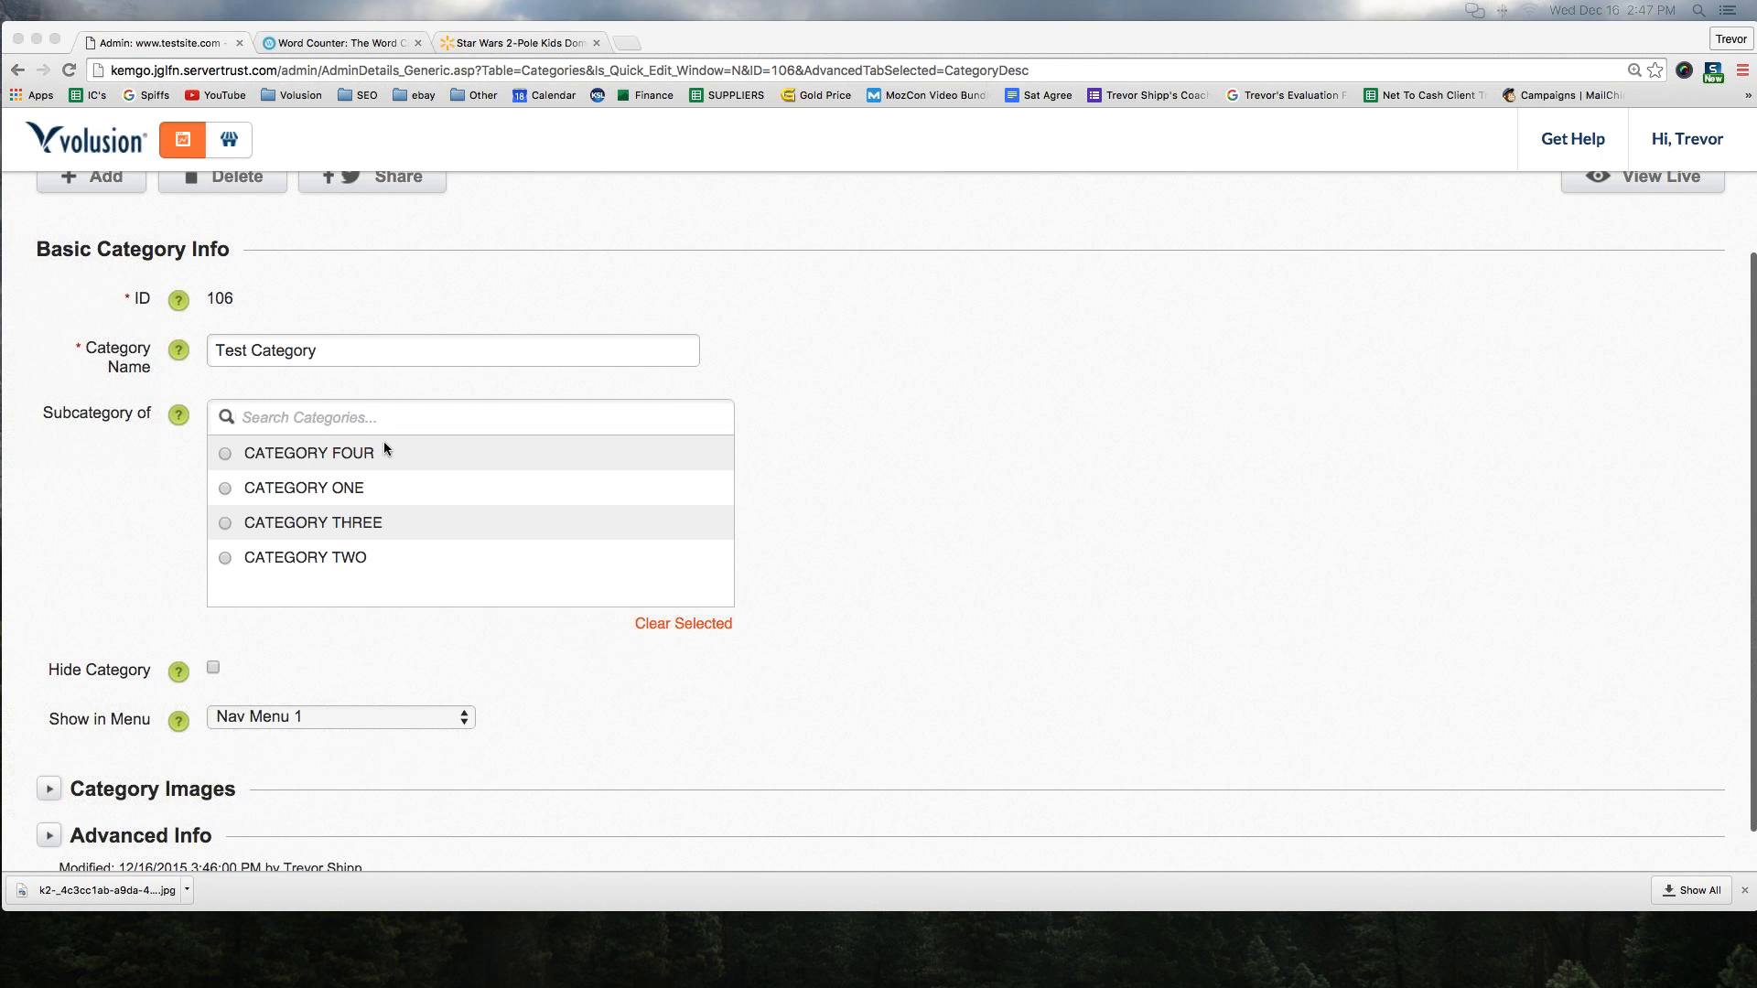
scroll(382, 441, "down", 1)
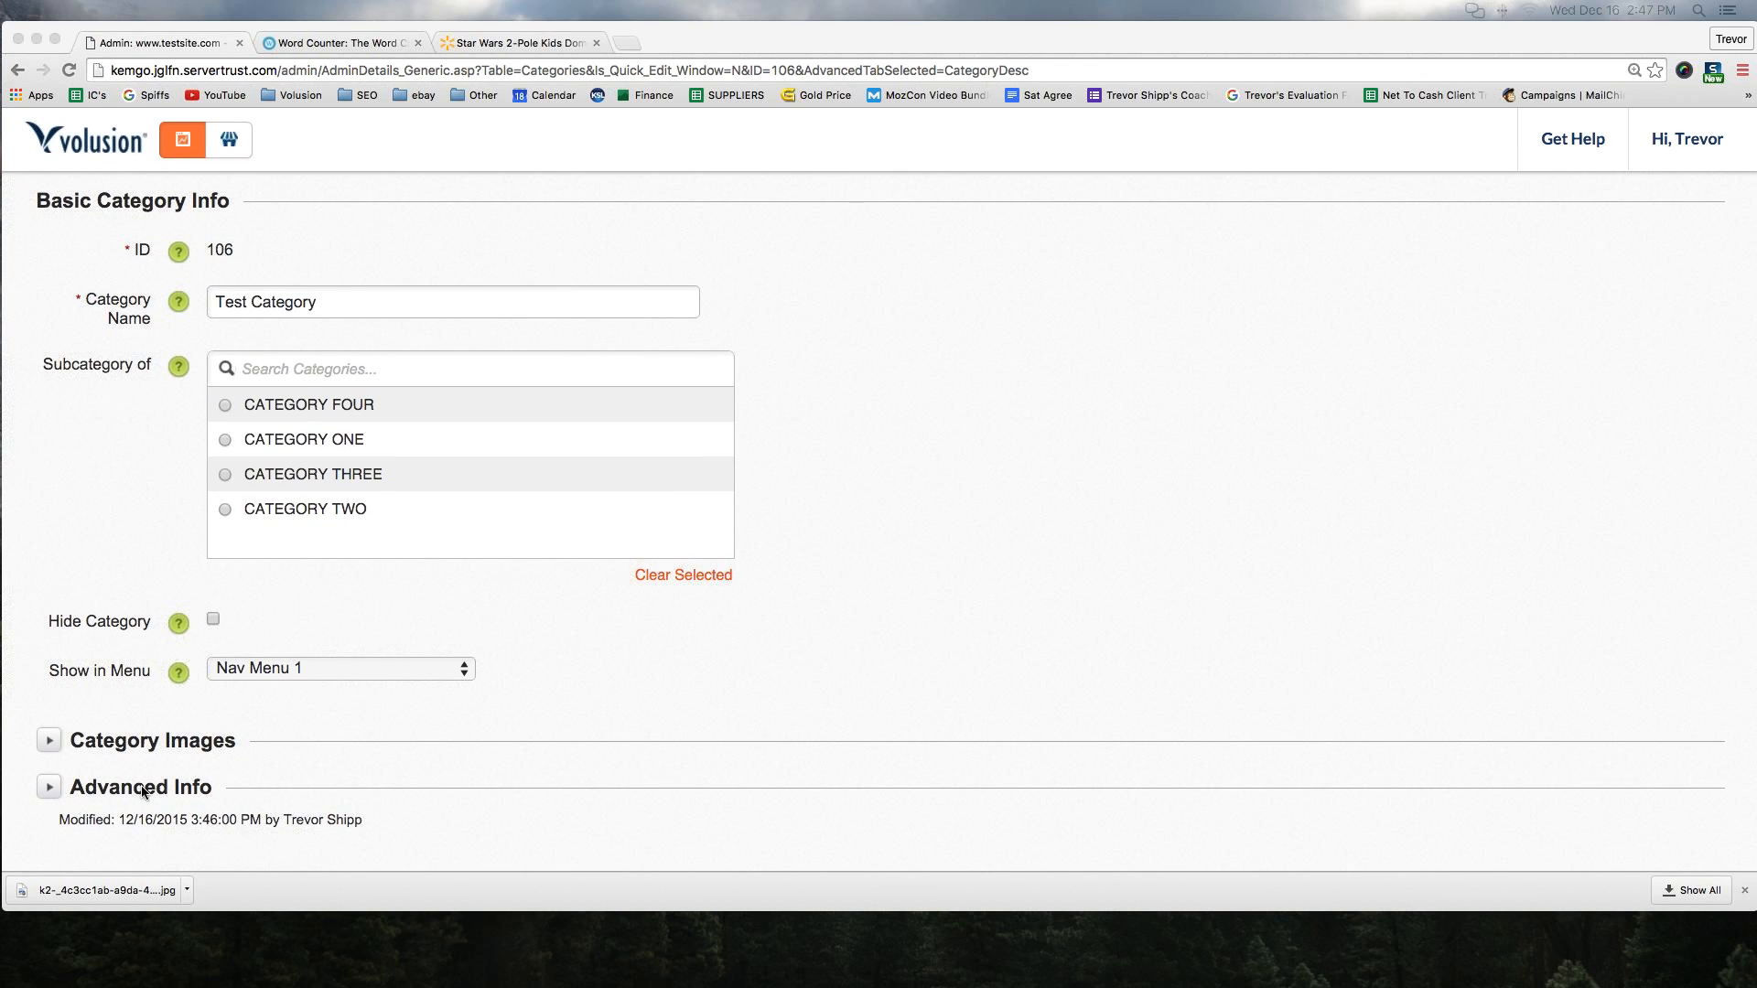
left_click(117, 788)
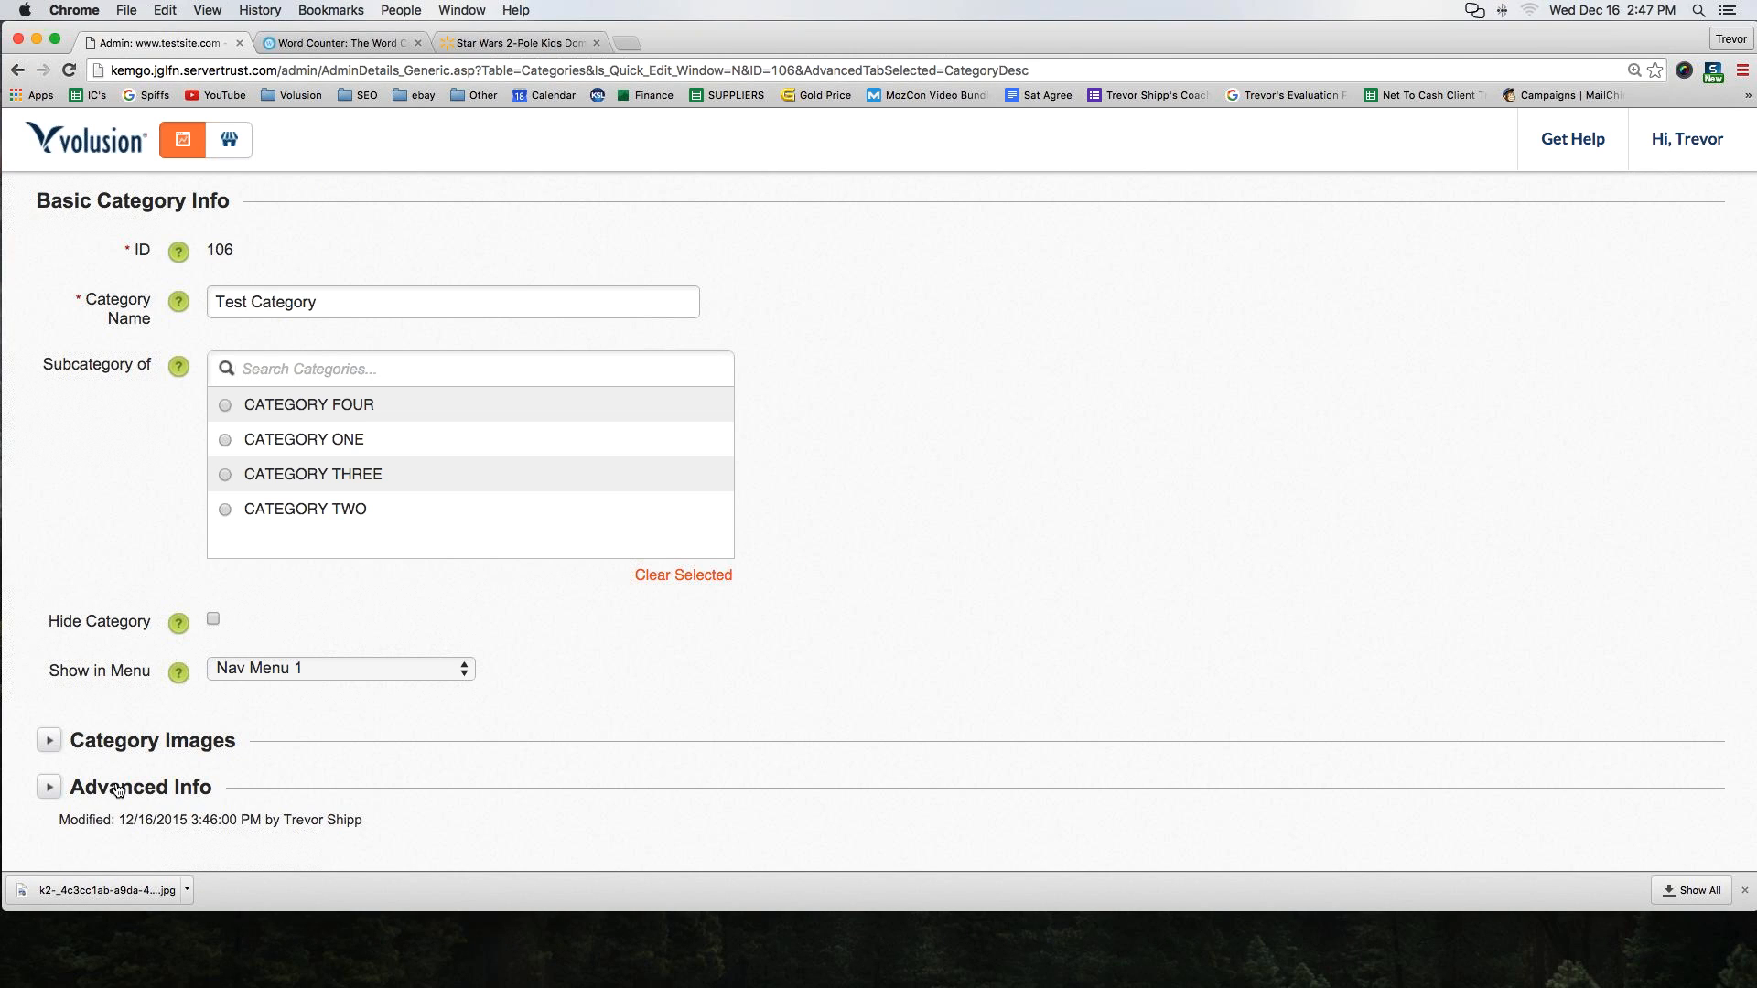
left_click(117, 789)
scroll(170, 623, "up", 2)
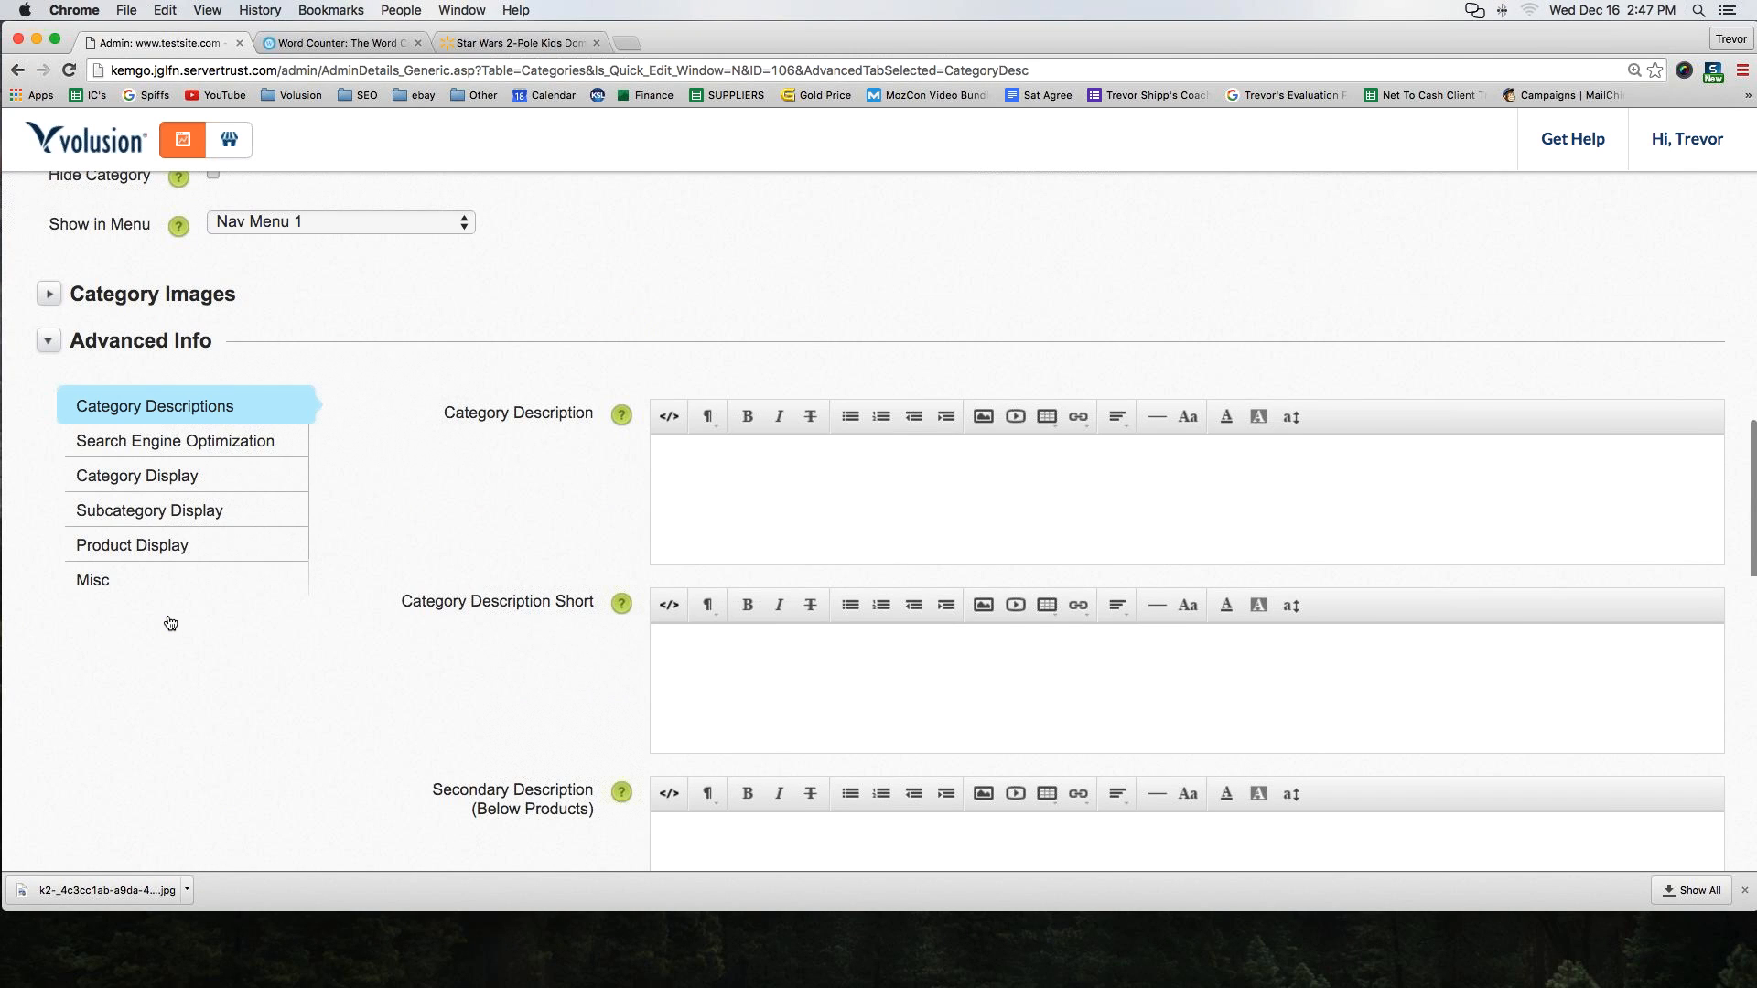
In the category's Product Display settings, set the Product Display Mode to Responsive Grid
left_click(142, 475)
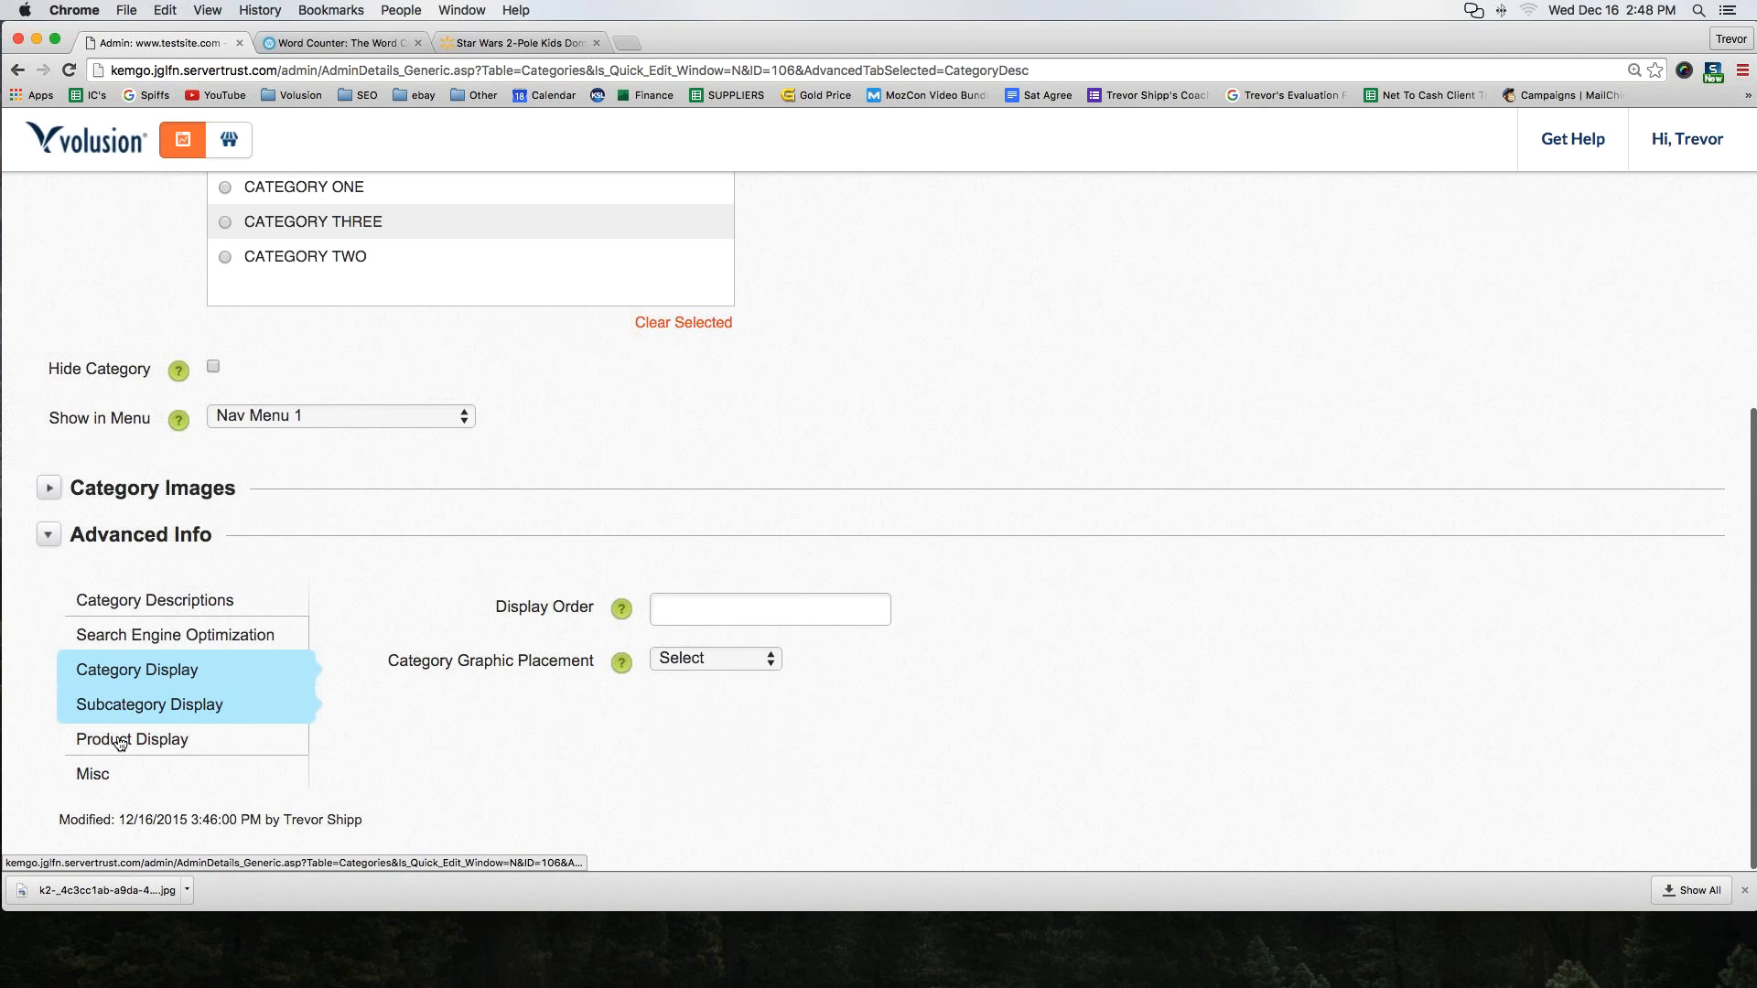
left_click(121, 739)
scroll(267, 644, "down", 3)
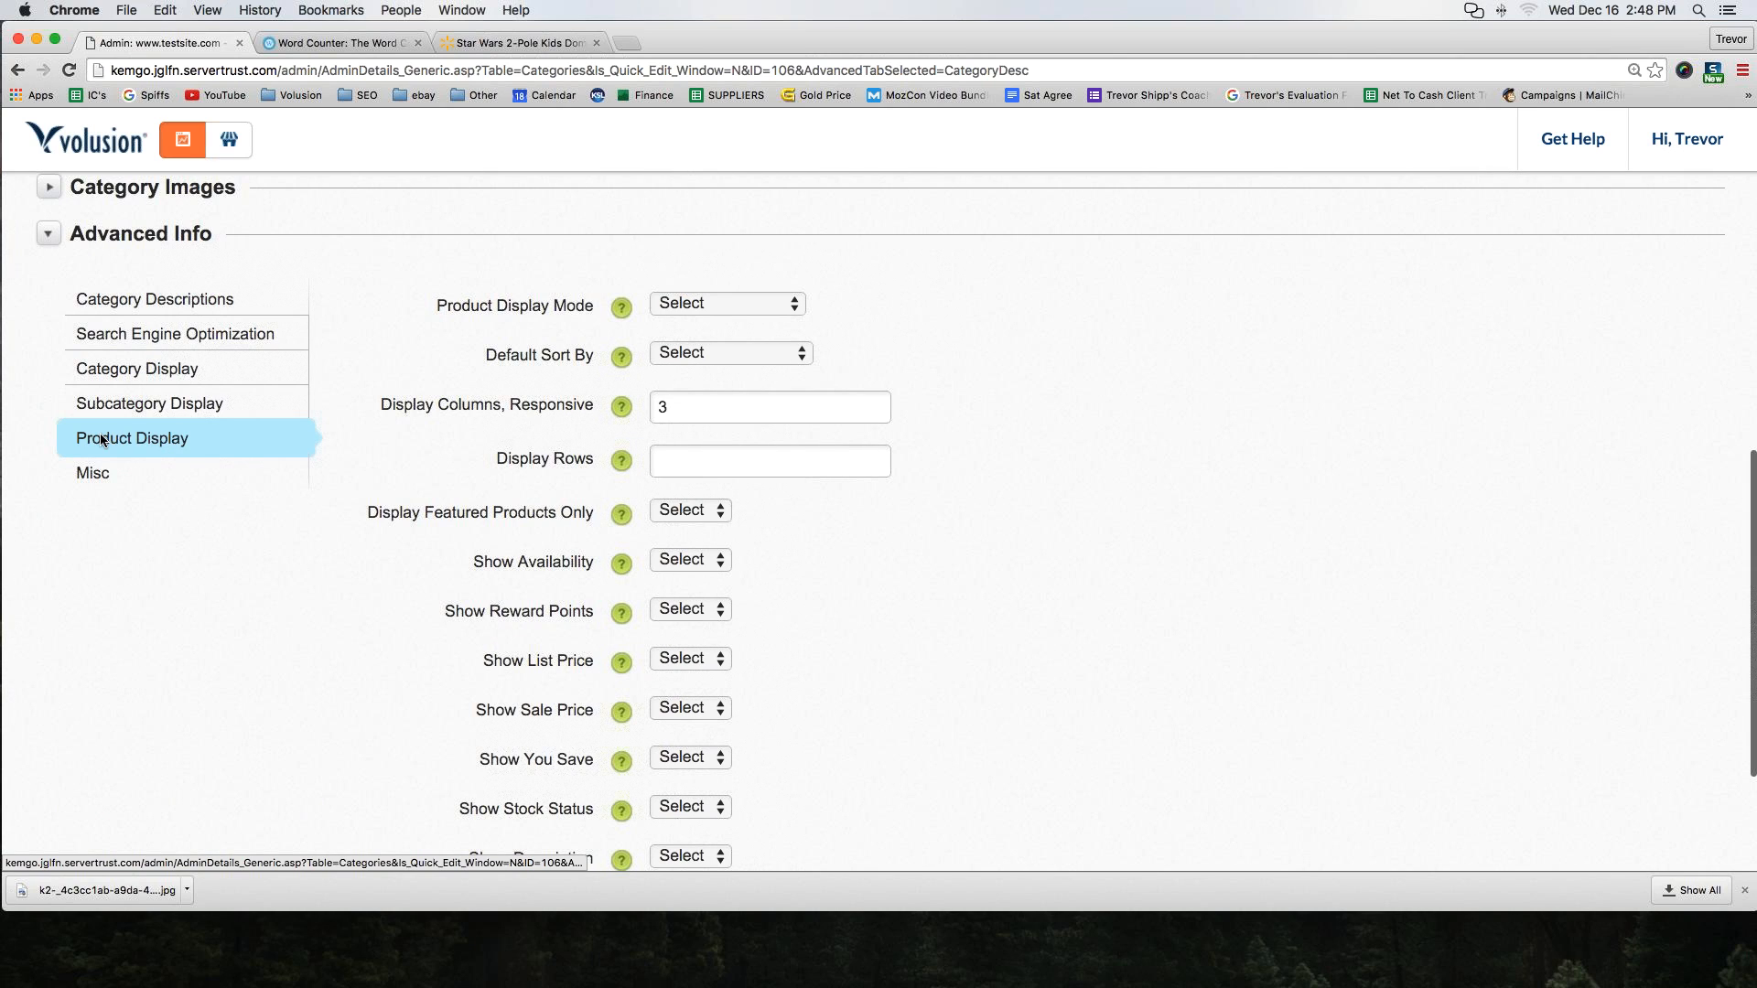
left_click(699, 304)
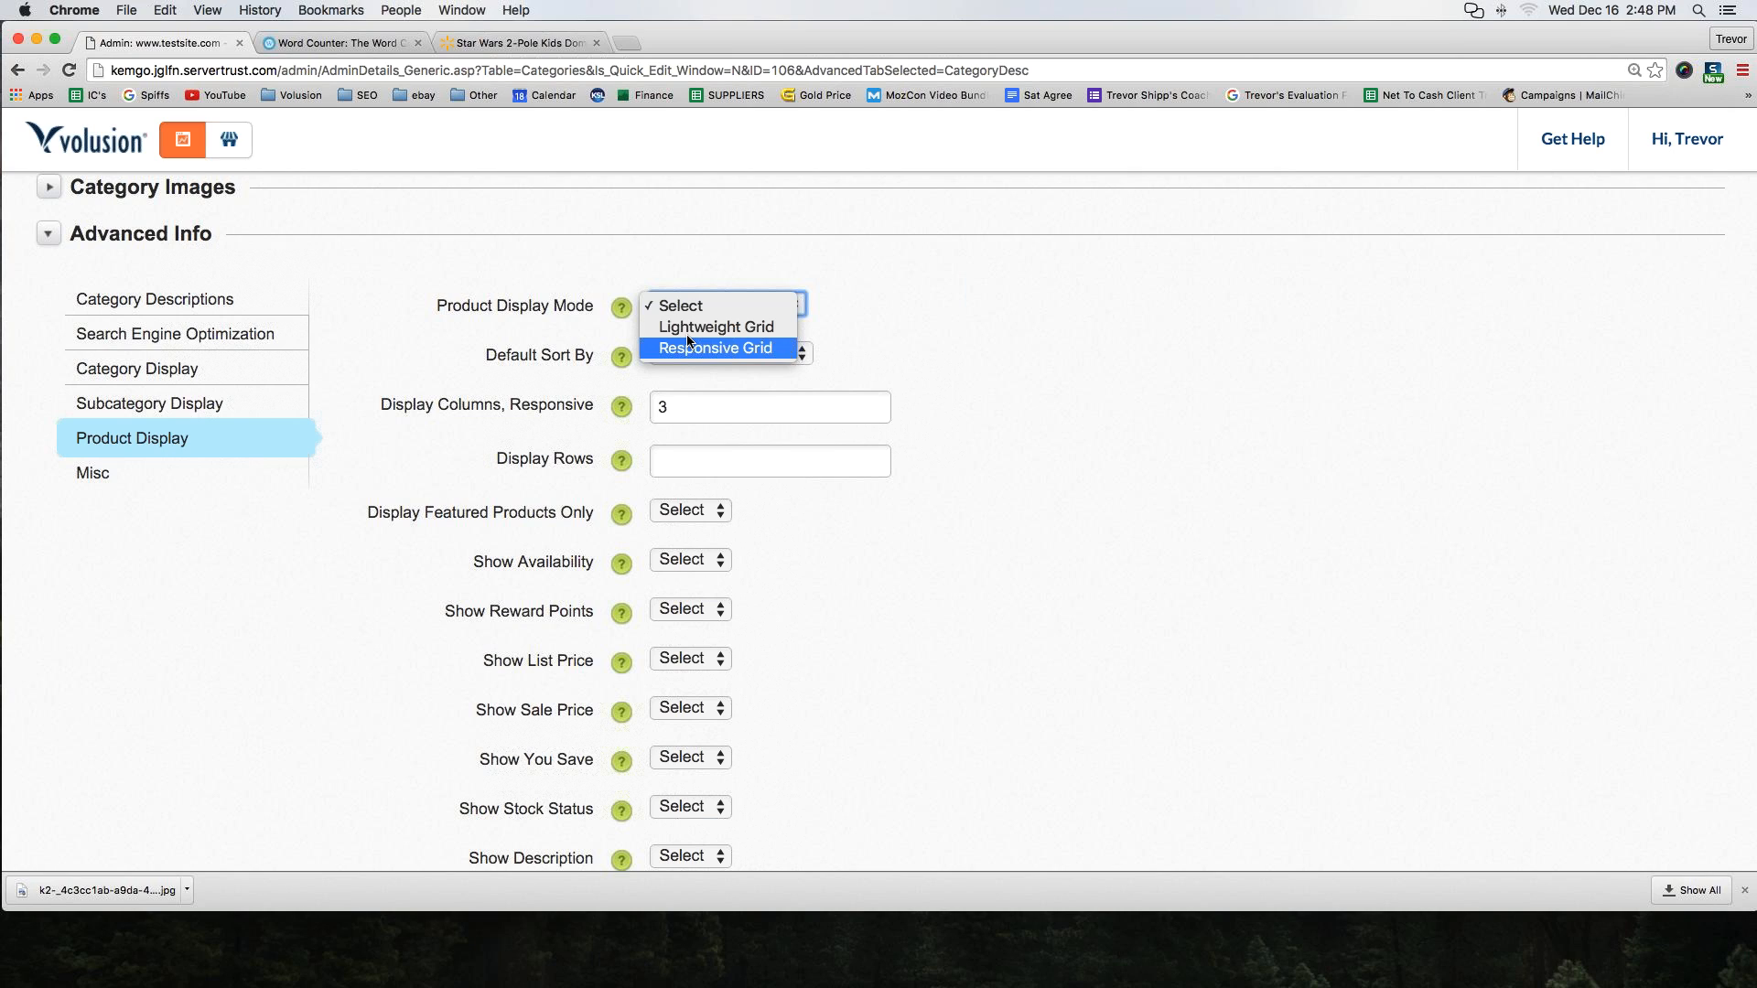
left_click(717, 377)
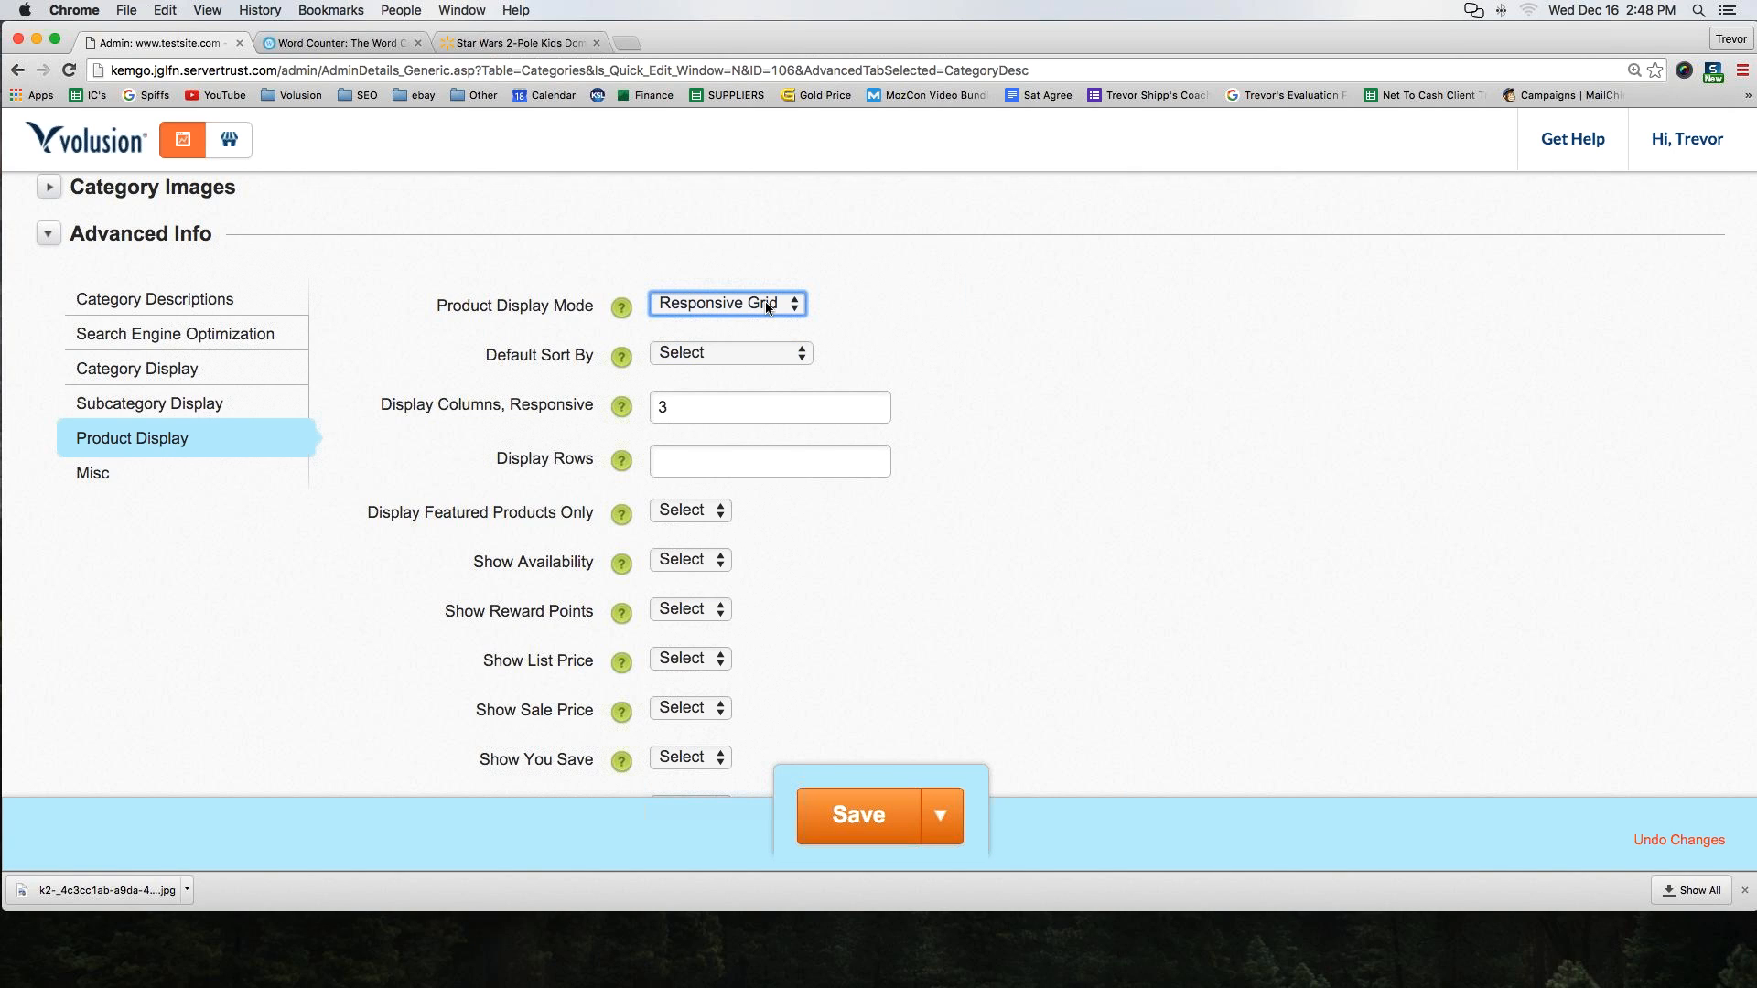
left_click_drag(437, 305, 574, 308)
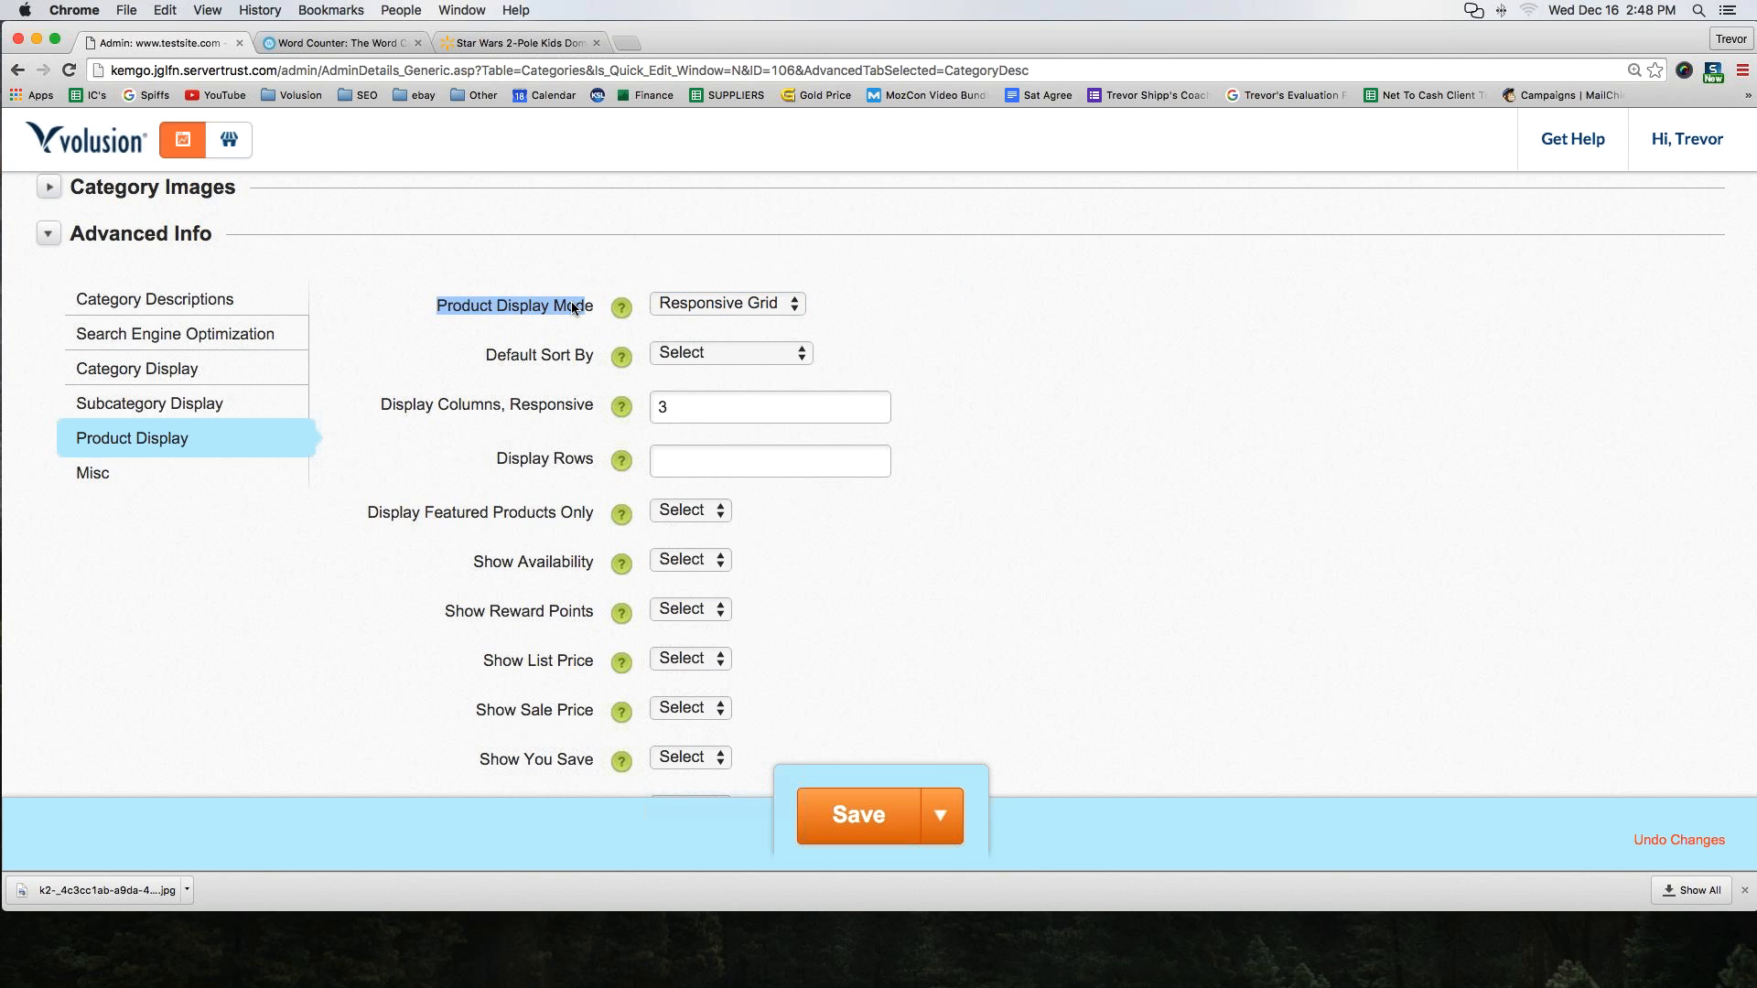
scroll(573, 306, "down", 5)
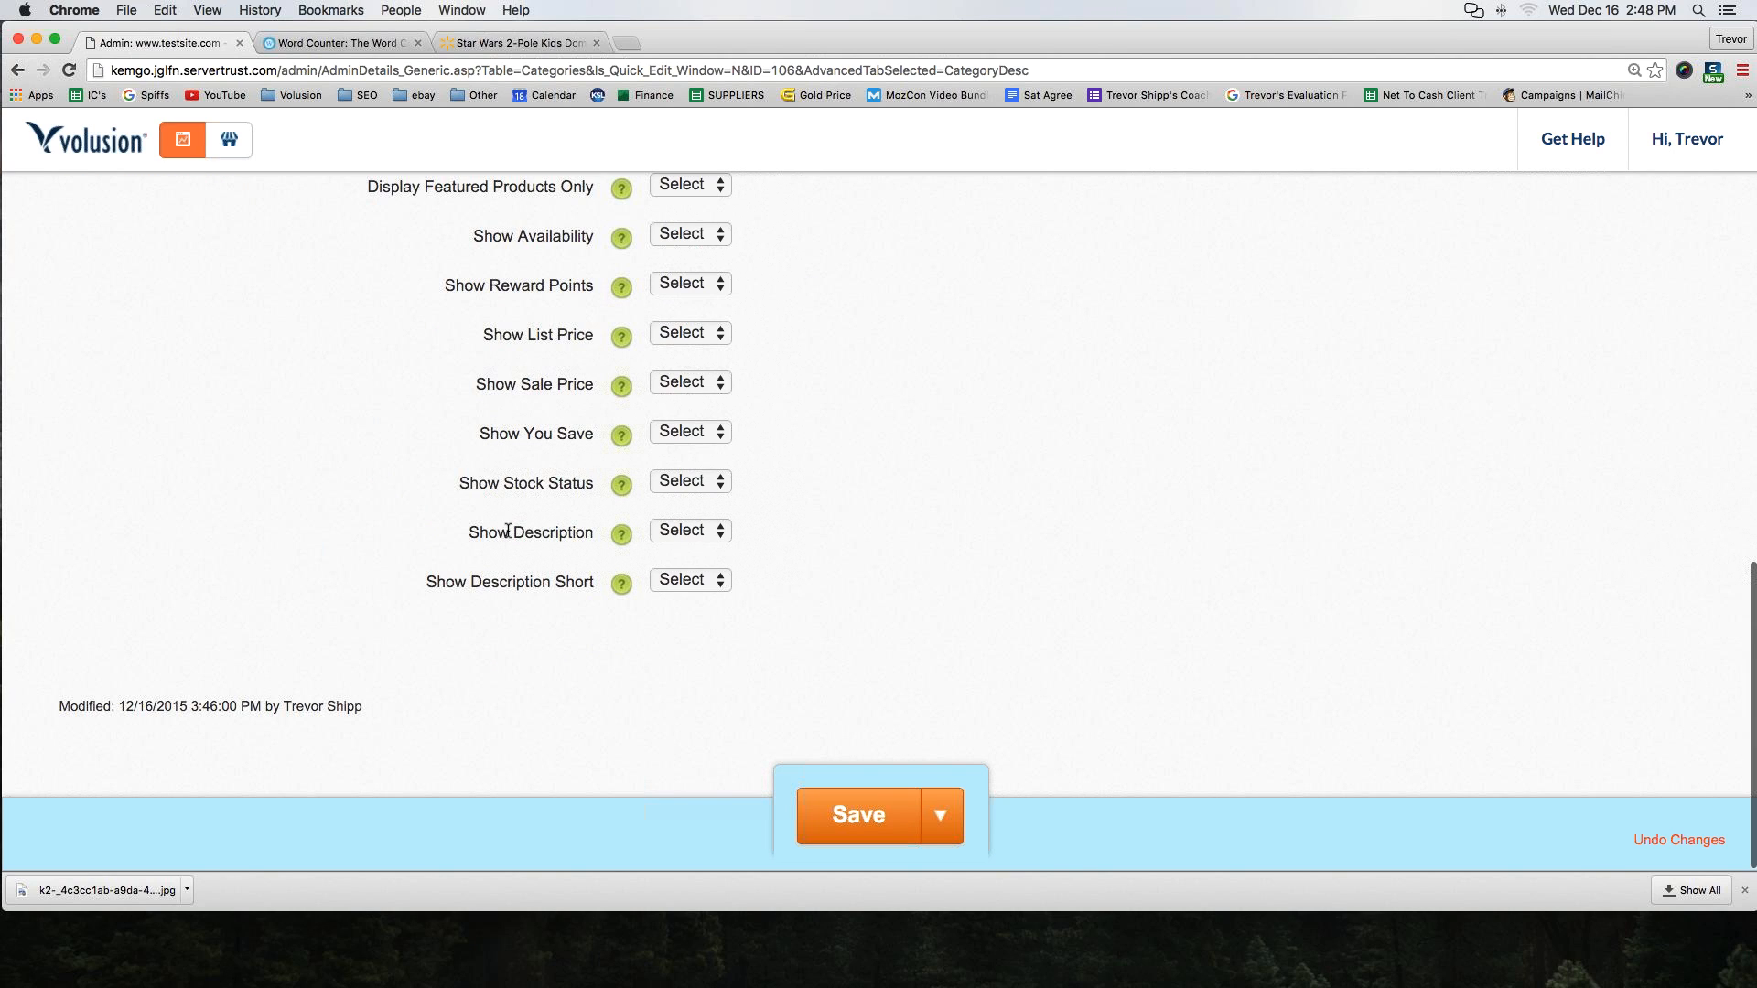
Set both Show Description and Show Description Short to N in the category's Product Display settings
left_click_drag(452, 532, 599, 533)
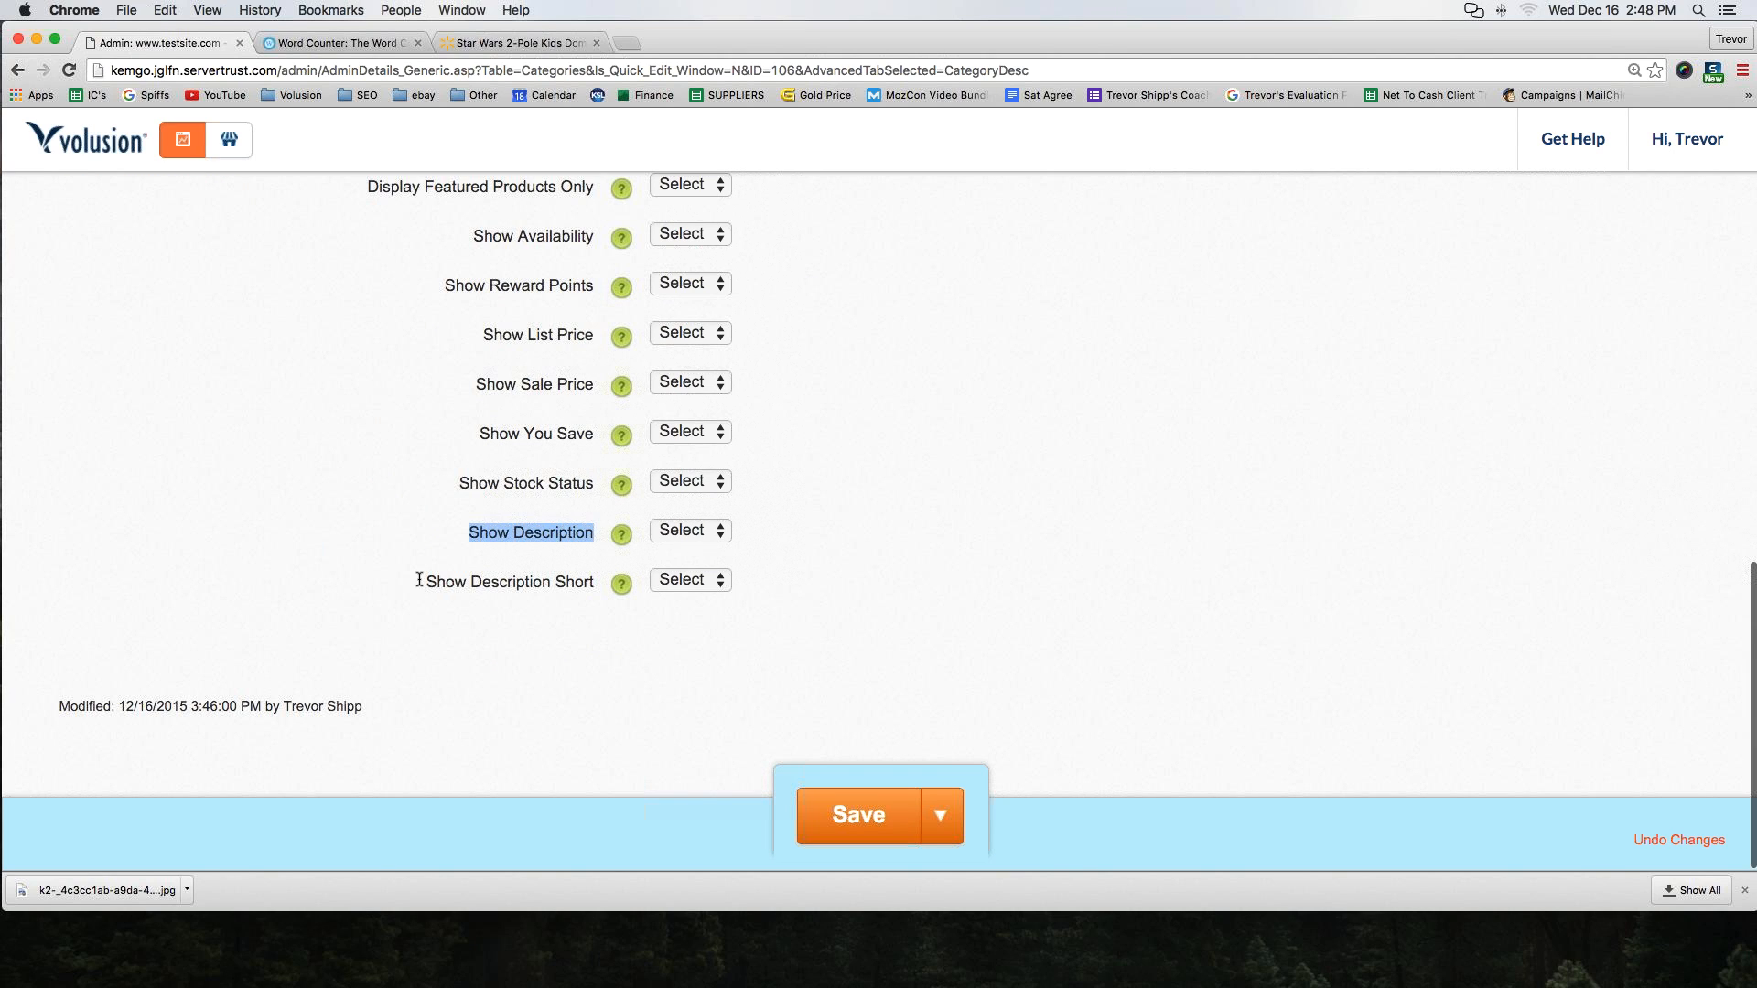
left_click_drag(419, 580, 596, 582)
left_click(688, 538)
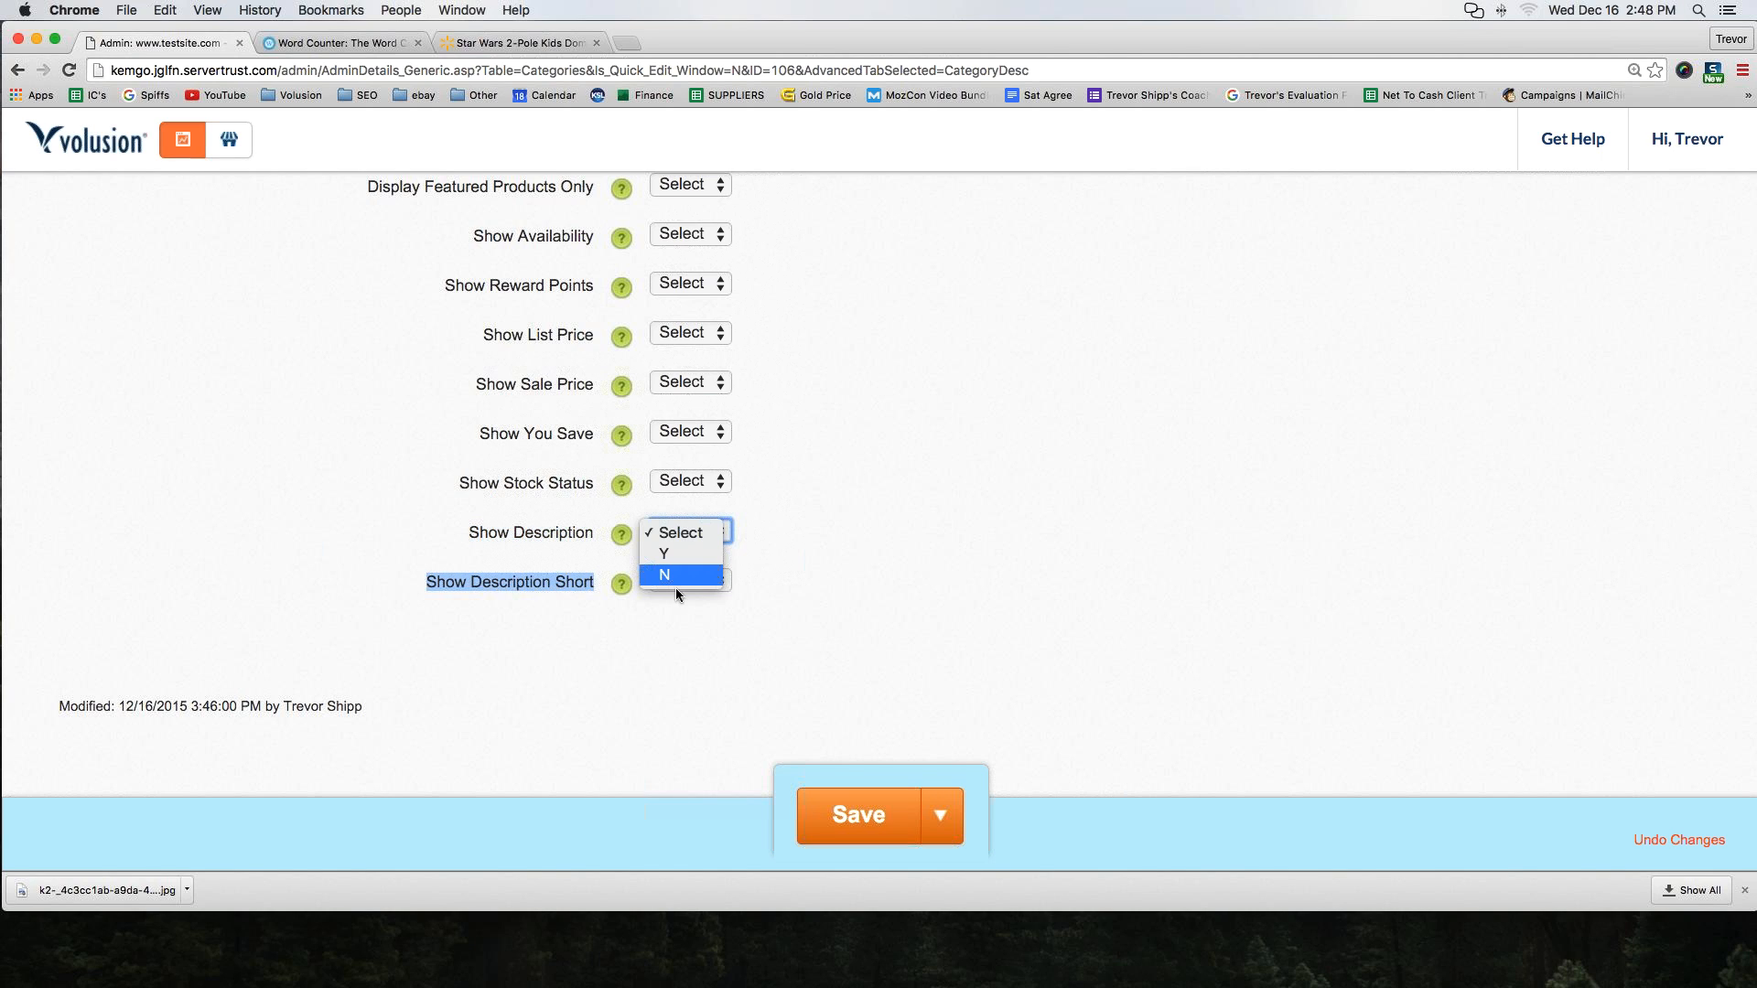
left_click(675, 579)
left_click(679, 584)
left_click(677, 626)
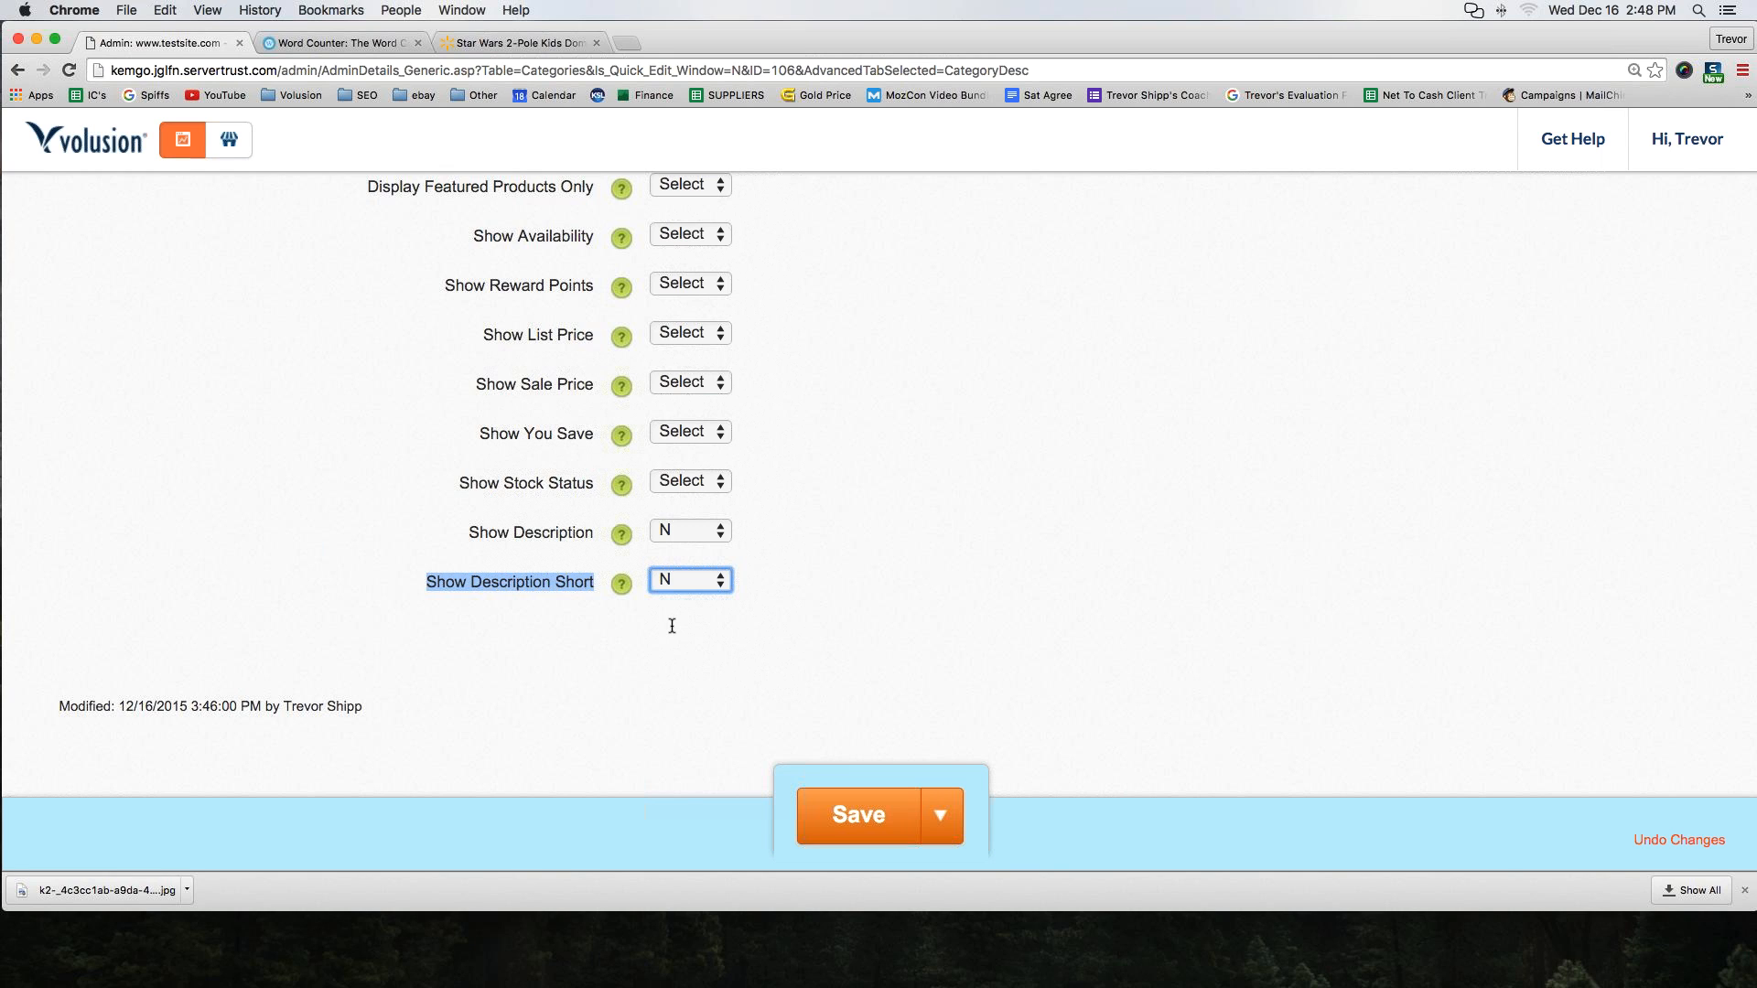
scroll(671, 626, "up", 15)
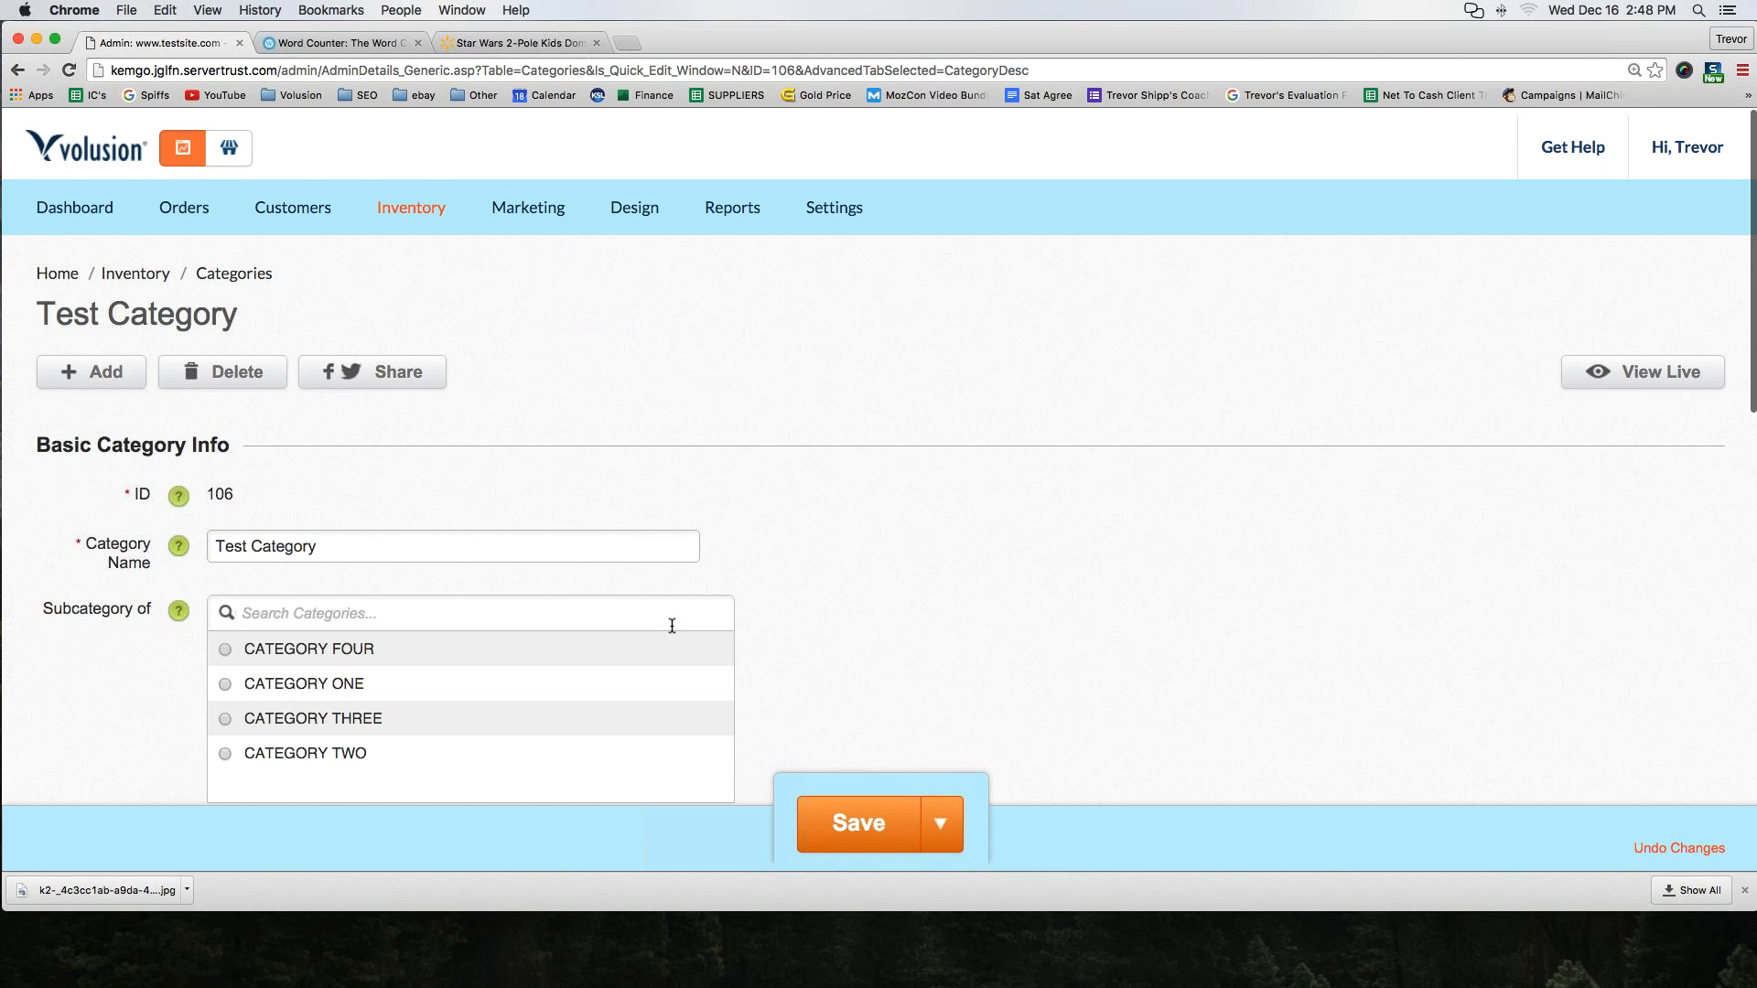
scroll(672, 626, "down", 5)
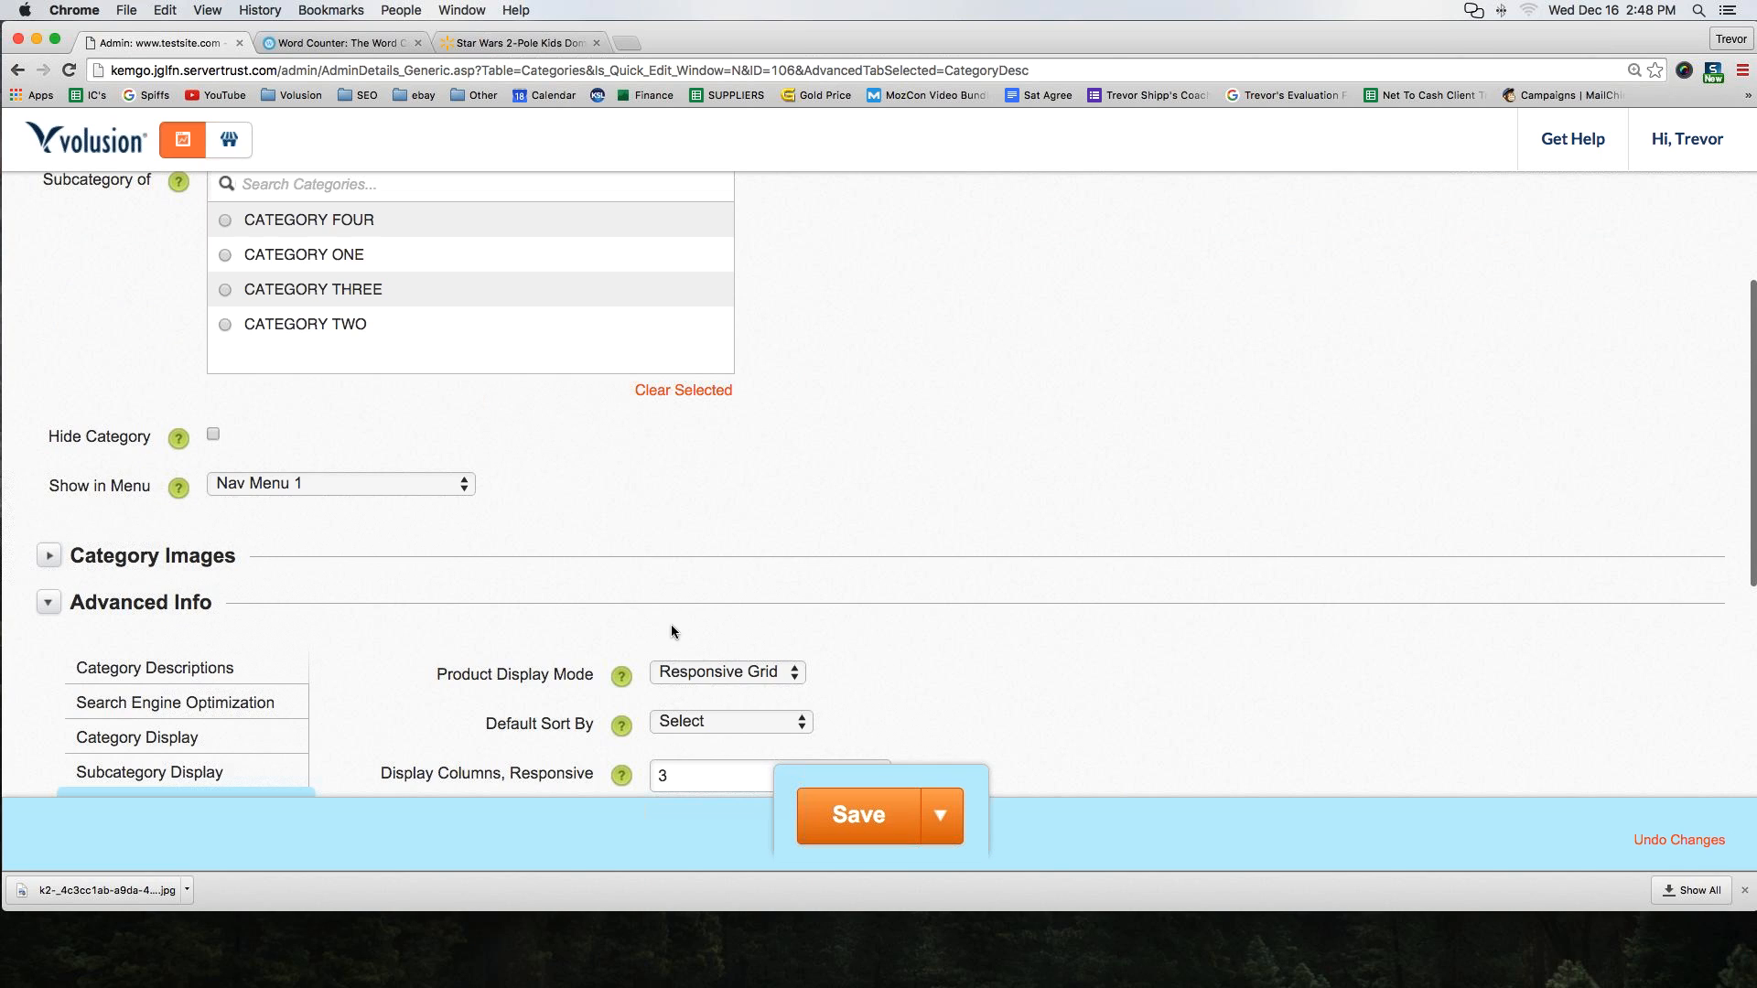
scroll(672, 632, "down", 2)
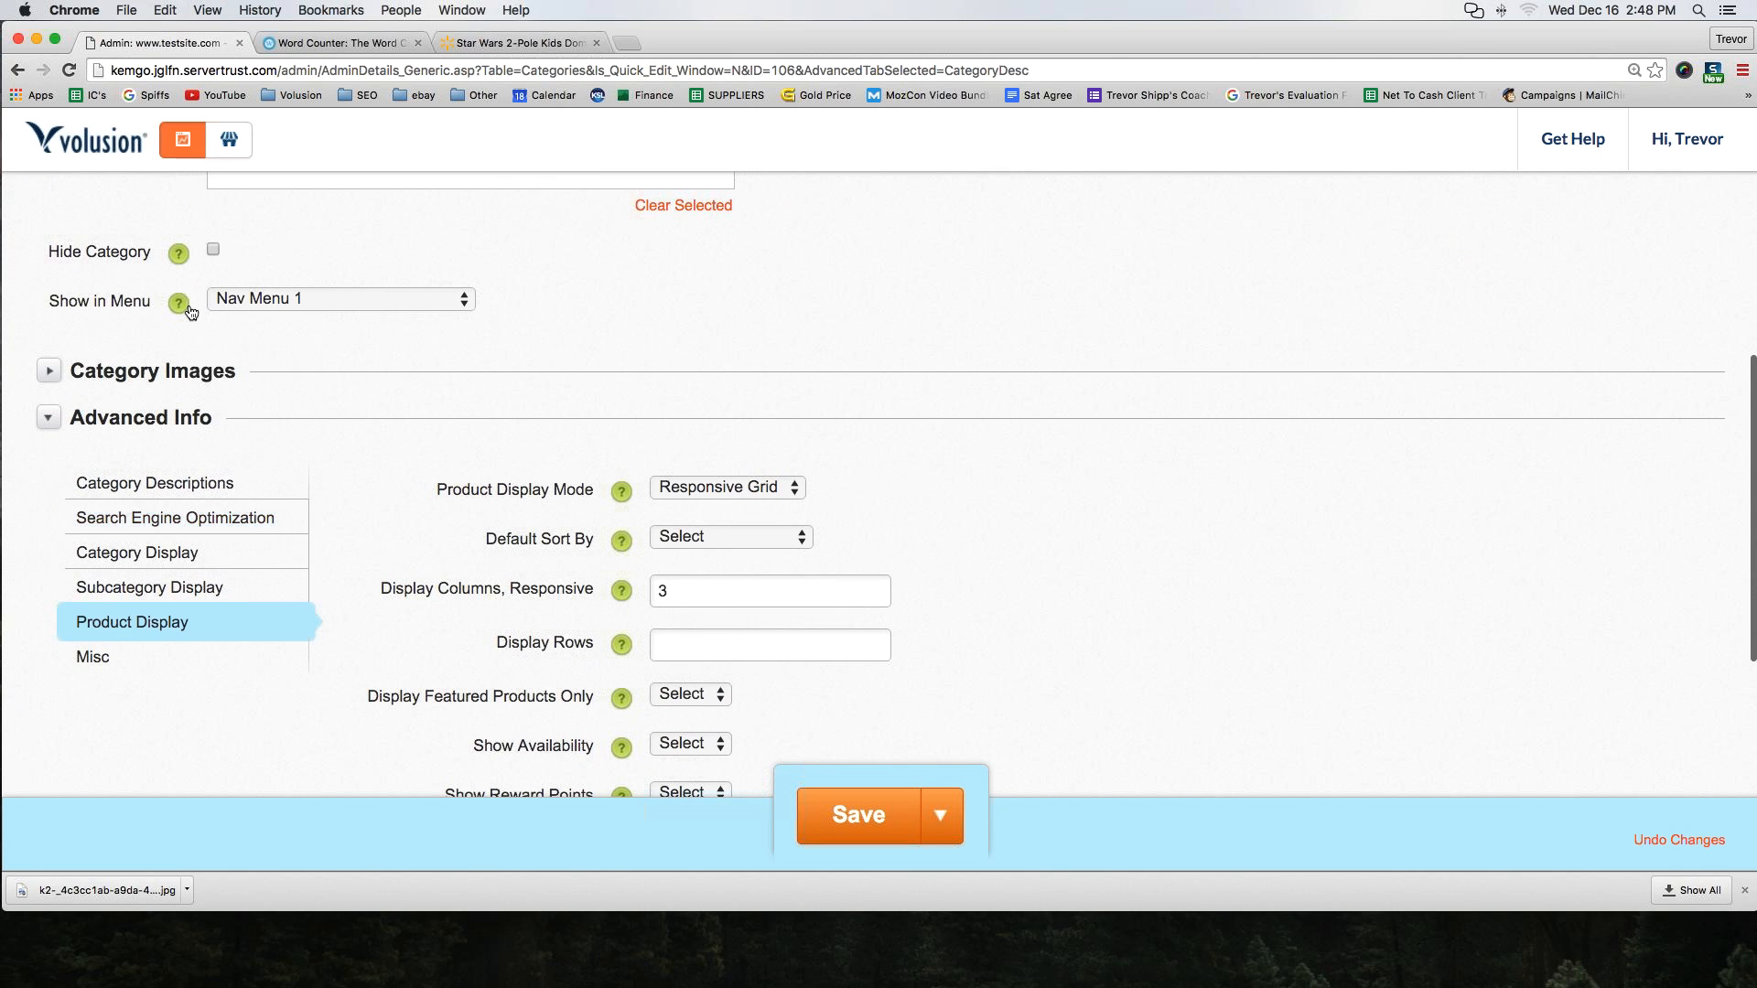
scroll(457, 622, "down", 1)
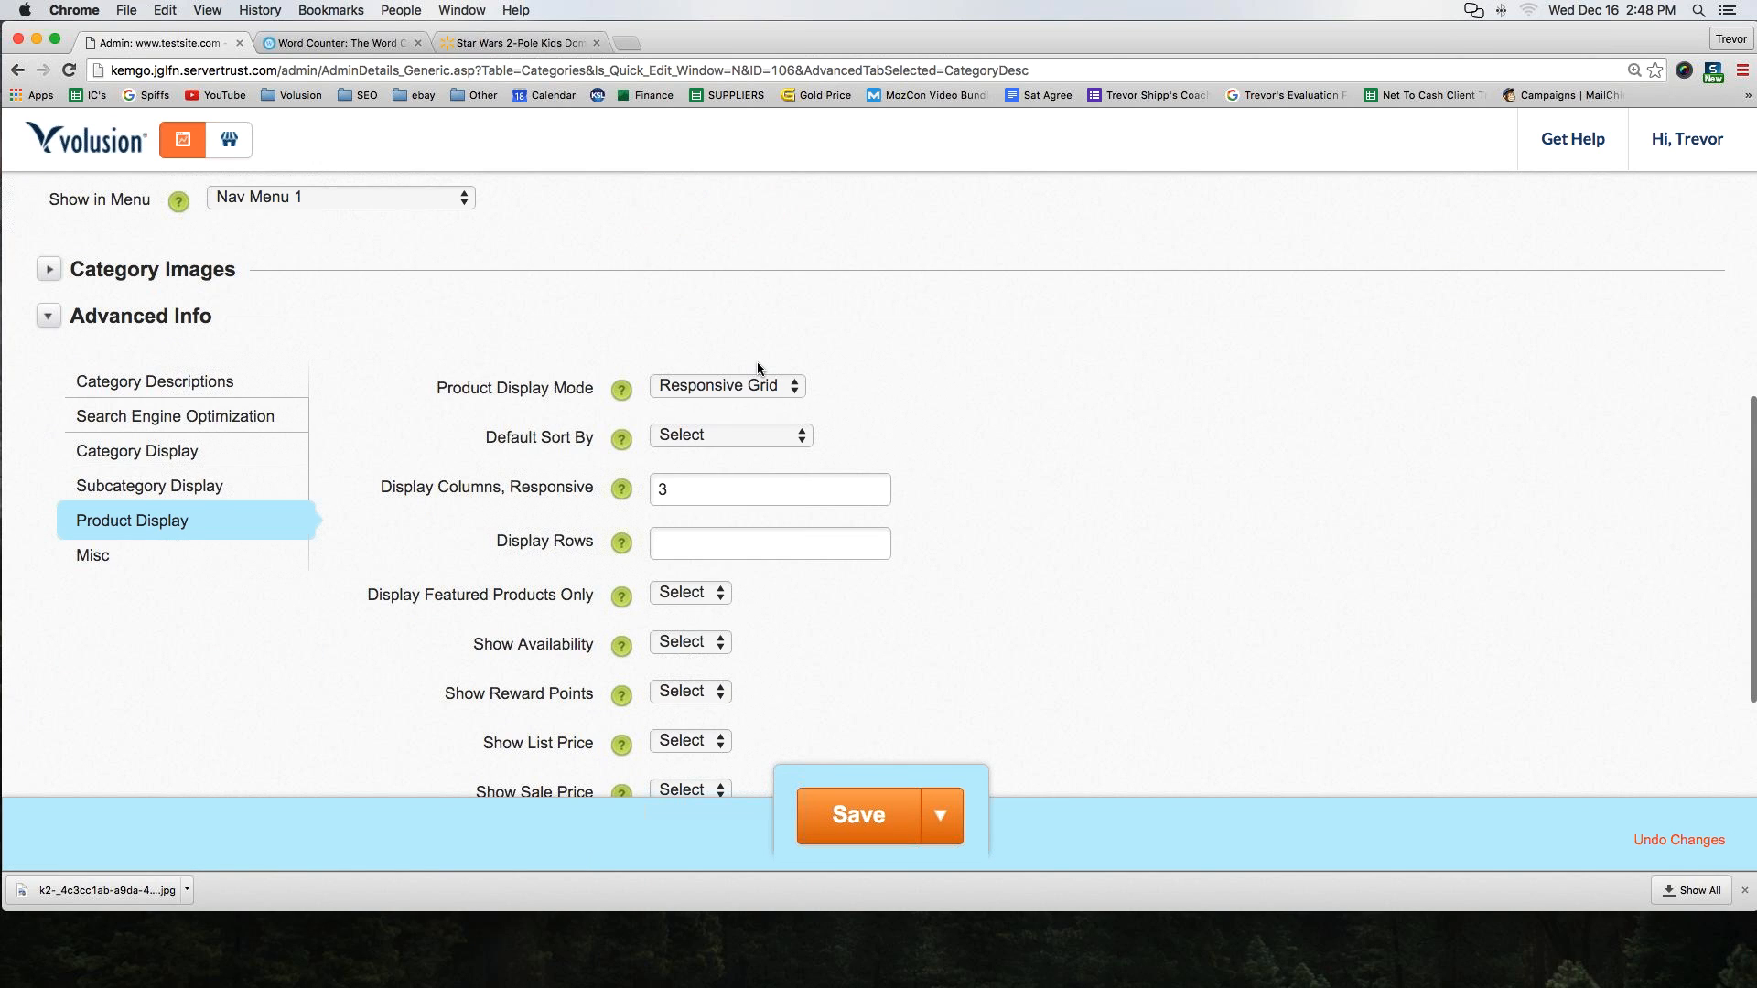
scroll(743, 350, "down", 5)
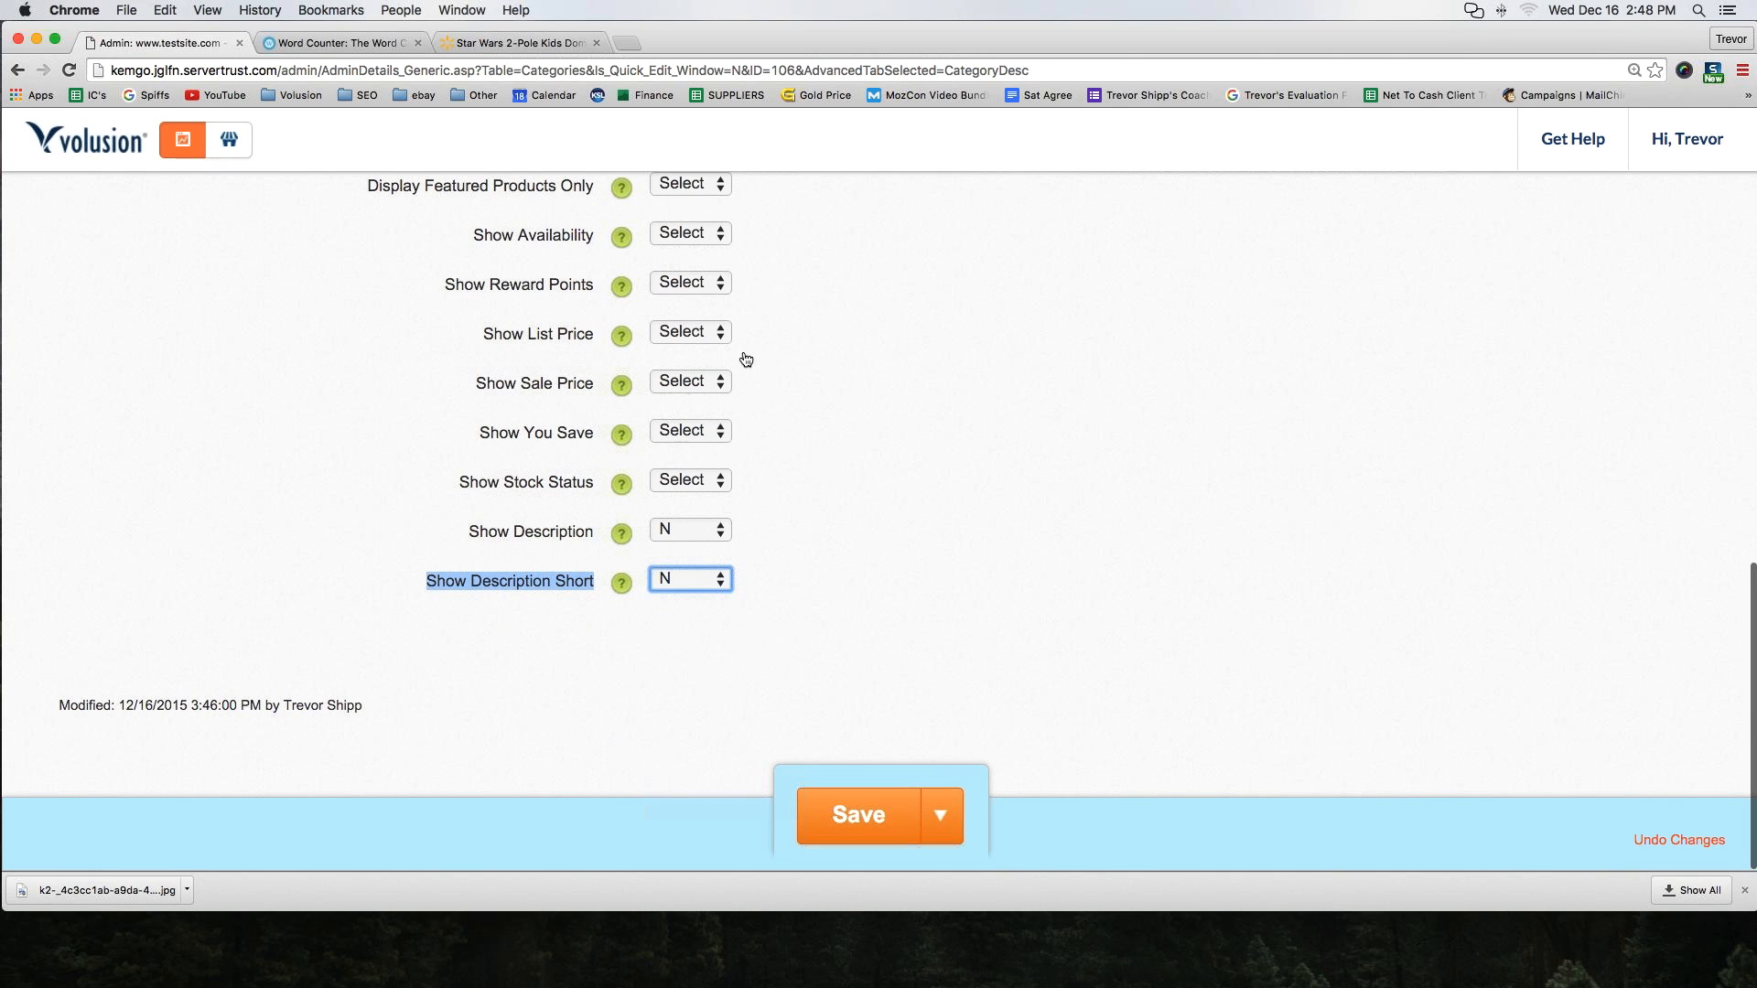